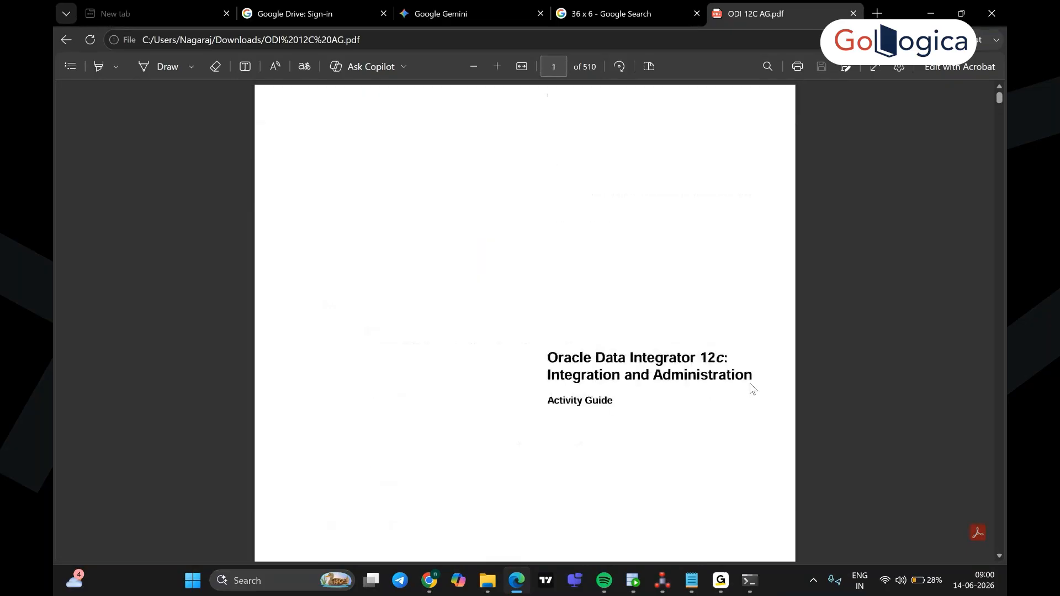
# Step: Go to Practice 4-1: Working with Topology through the PDF's table of contents, then return to ODI Studio
pyautogui.click(69, 73)
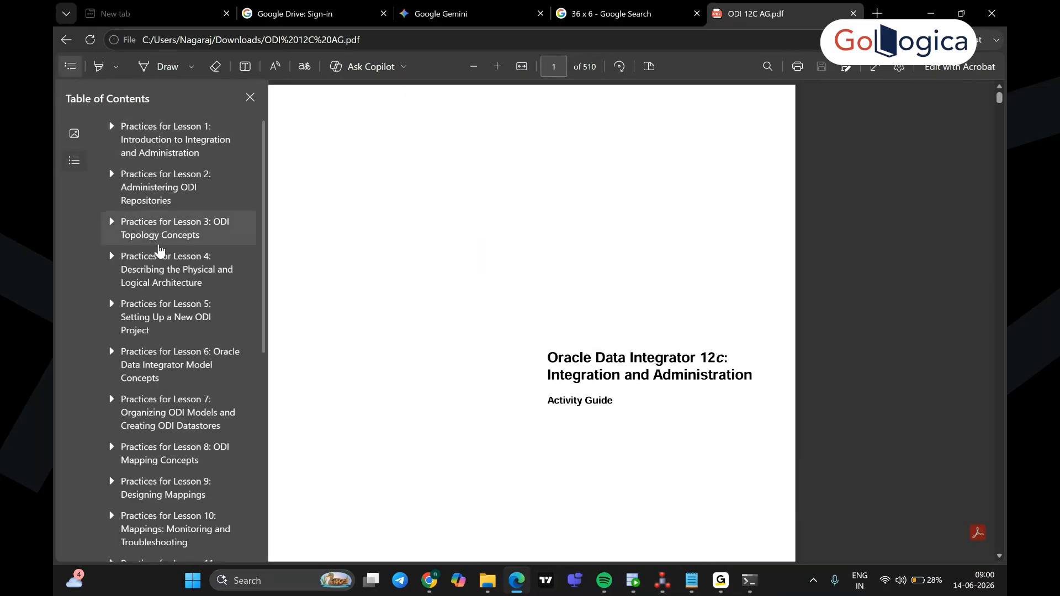
pyautogui.scroll(1, 163, 253)
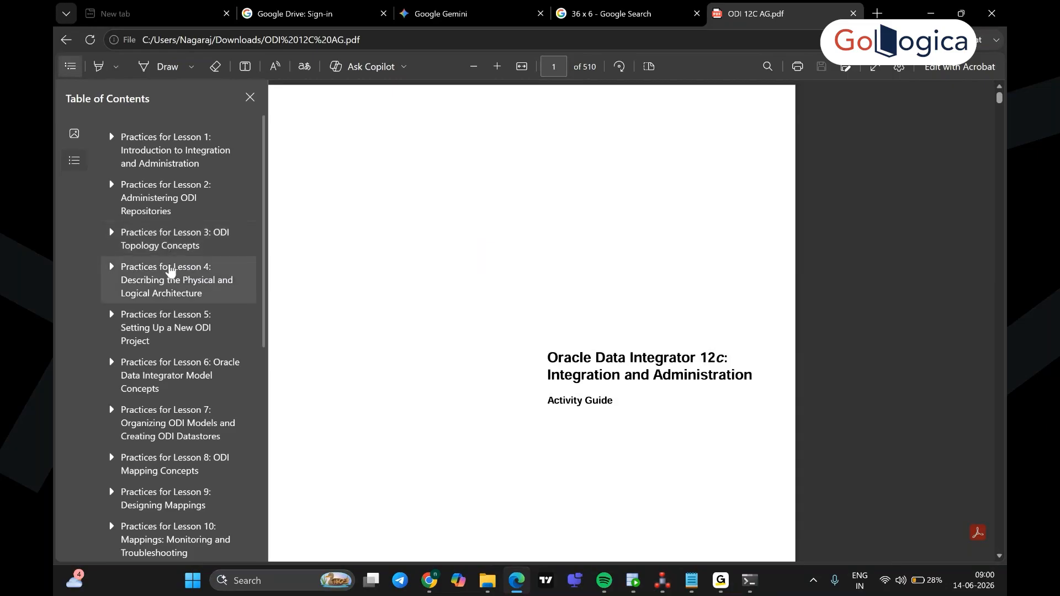
pyautogui.click(170, 274)
pyautogui.scroll(-15, 606, 319)
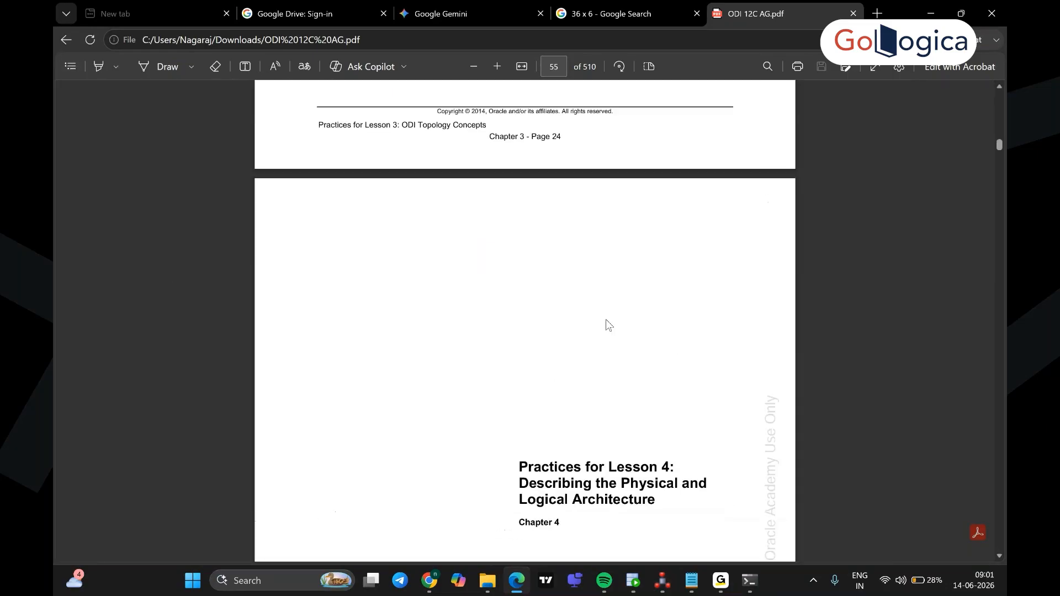
pyautogui.scroll(-6, 607, 325)
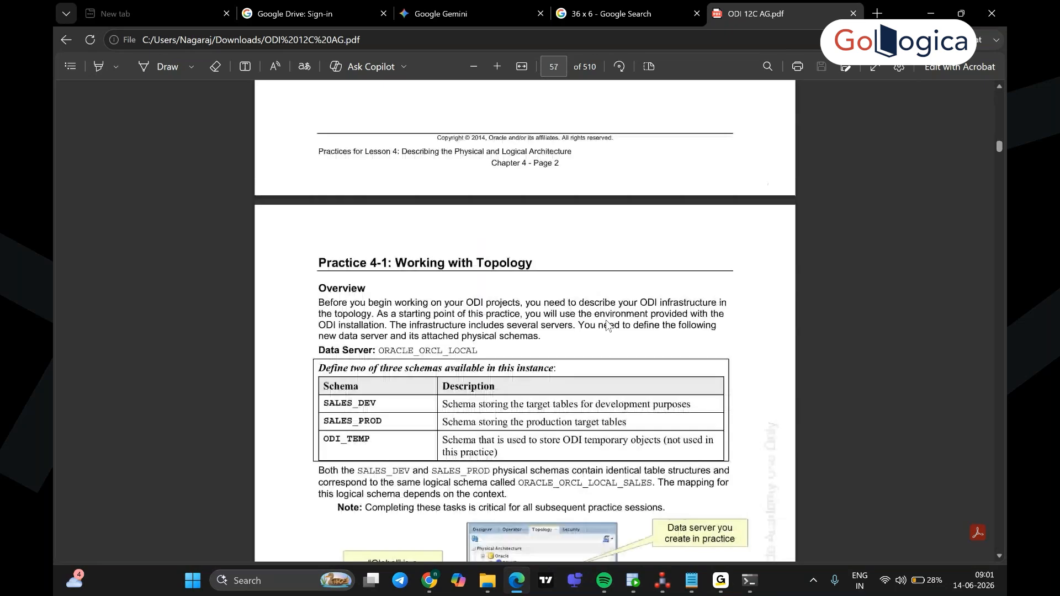
pyautogui.scroll(-4, 608, 325)
pyautogui.scroll(3, 608, 324)
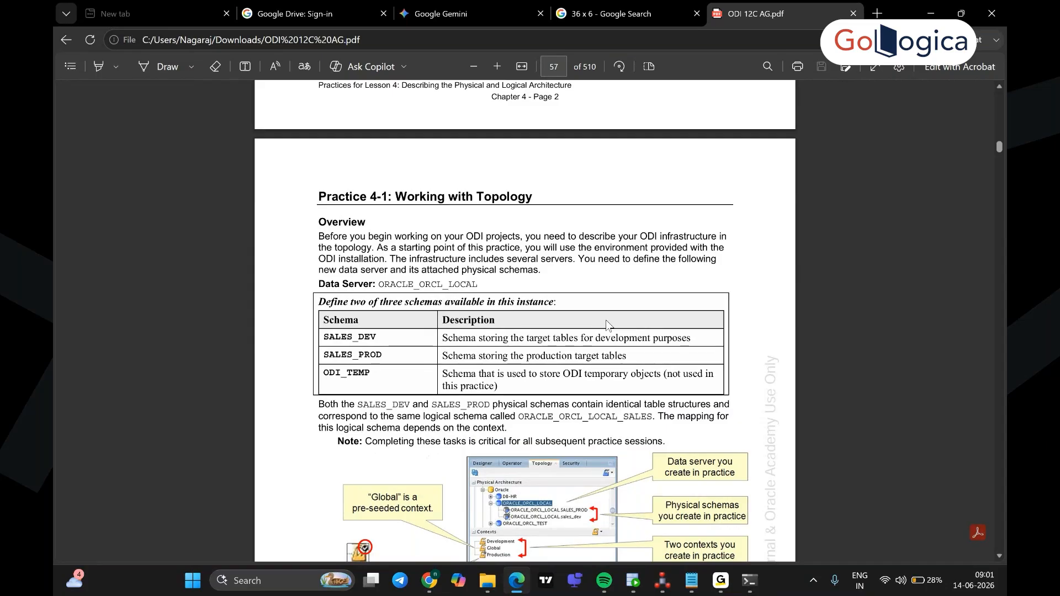
pyautogui.scroll(-1, 606, 325)
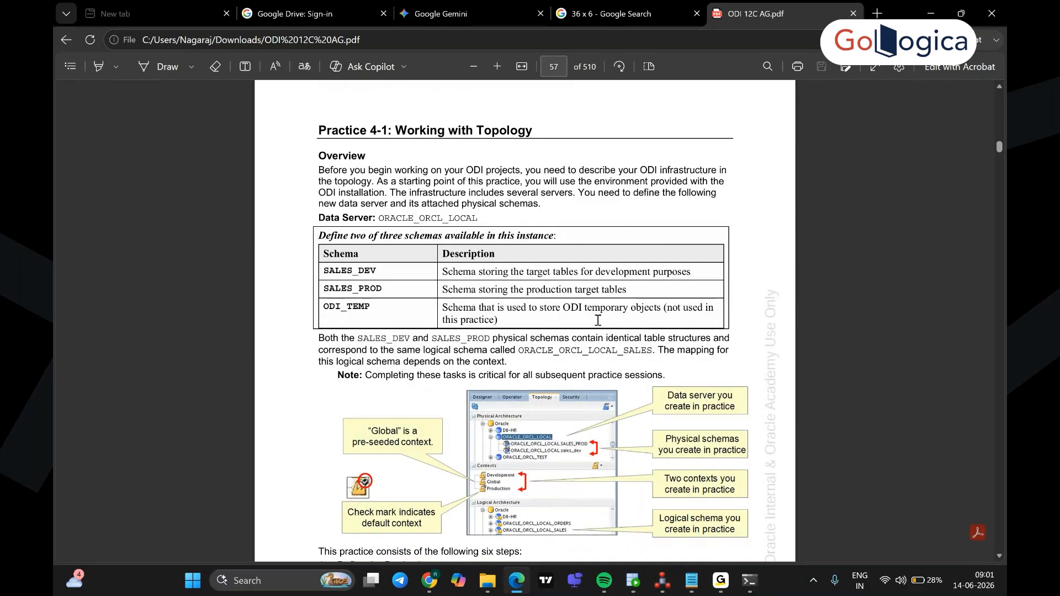
pyautogui.click(656, 586)
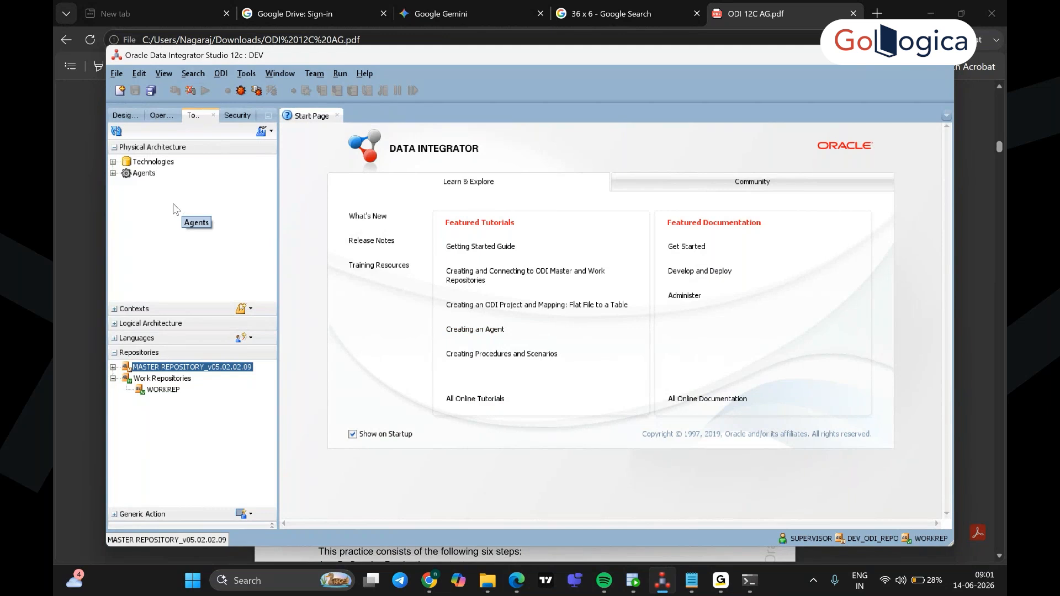
# Step: Expand Technologies in Physical Architecture and create a new data server under Oracle
pyautogui.click(113, 162)
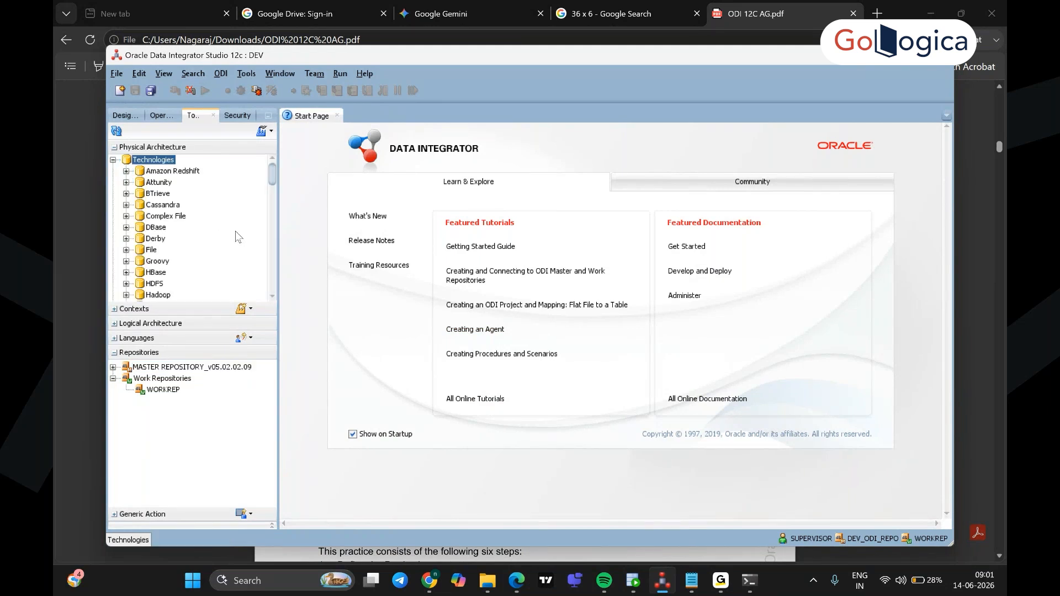
pyautogui.scroll(-2, 237, 236)
pyautogui.scroll(-3, 238, 236)
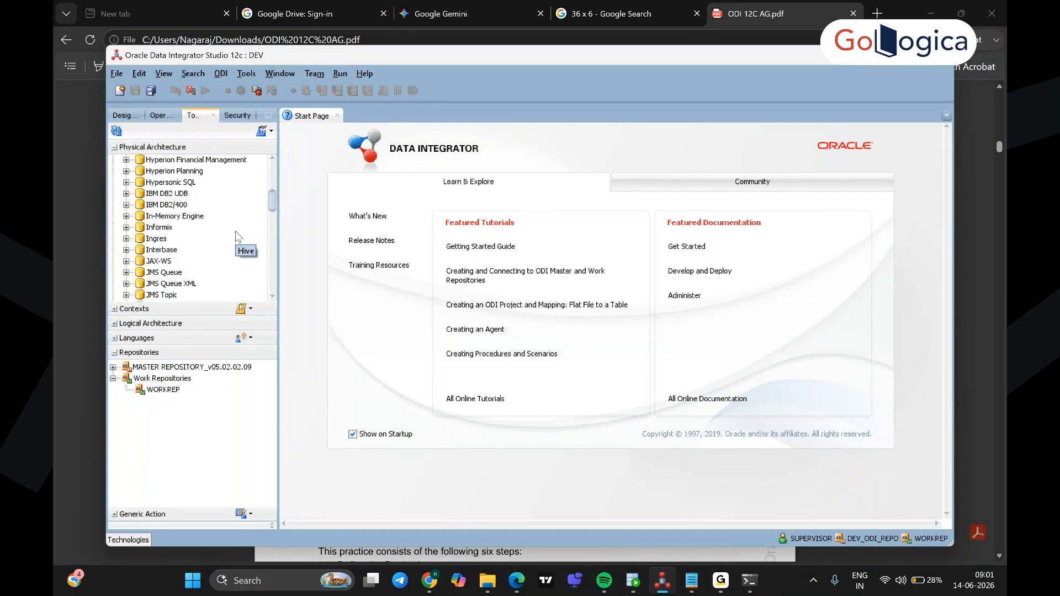
pyautogui.scroll(-2, 238, 236)
pyautogui.scroll(-2, 237, 236)
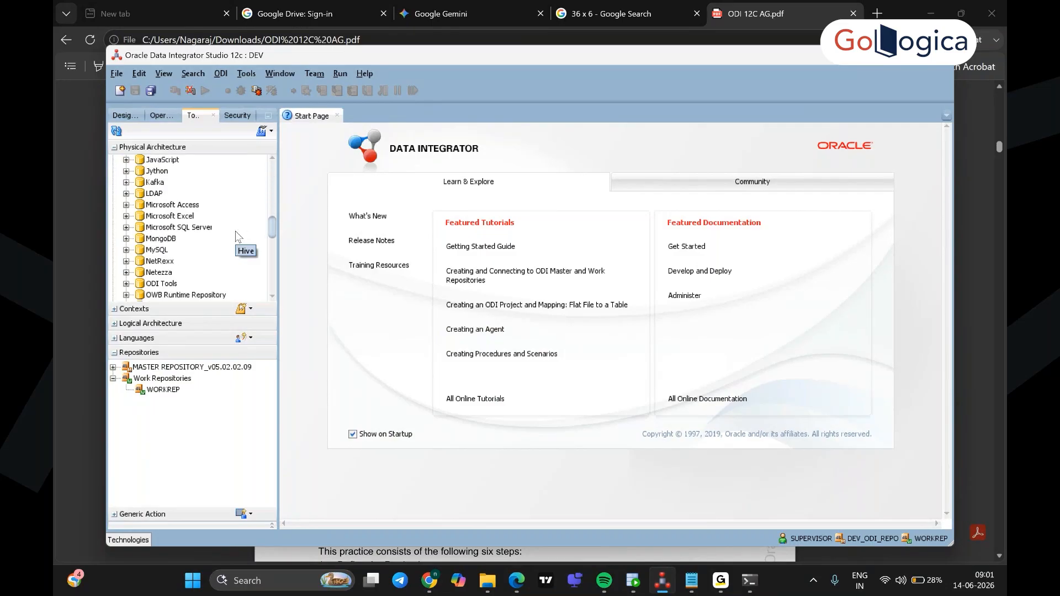
pyautogui.scroll(-2, 237, 236)
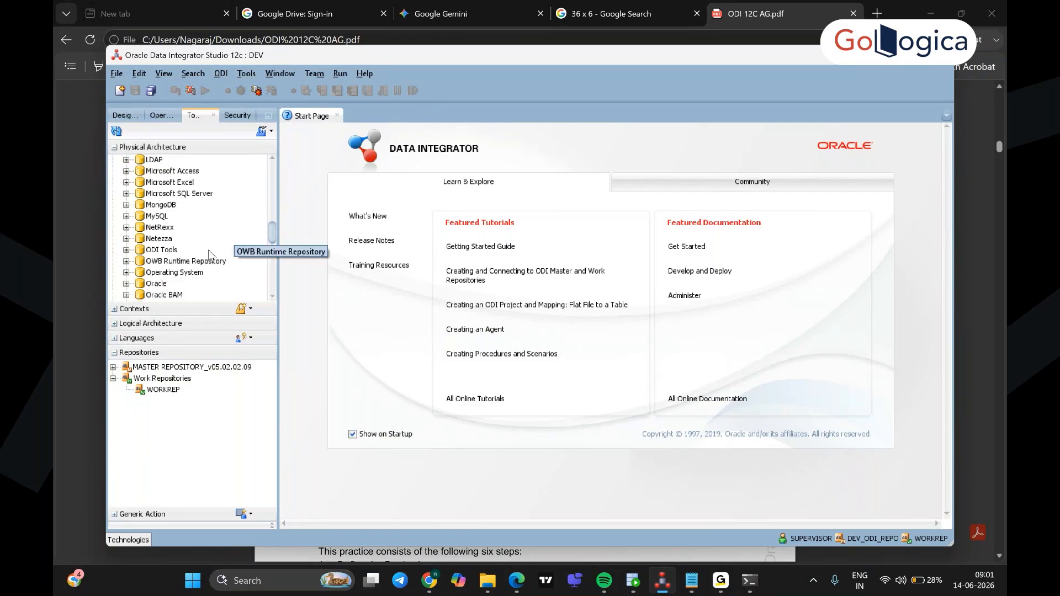
pyautogui.click(159, 285)
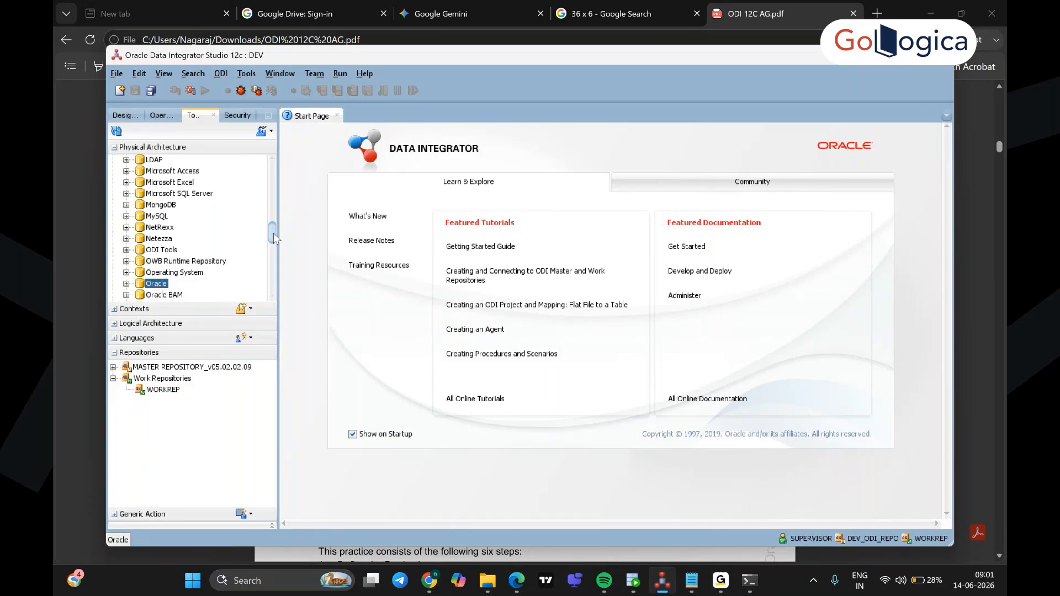
pyautogui.moveTo(271, 232); pyautogui.dragTo(274, 249)
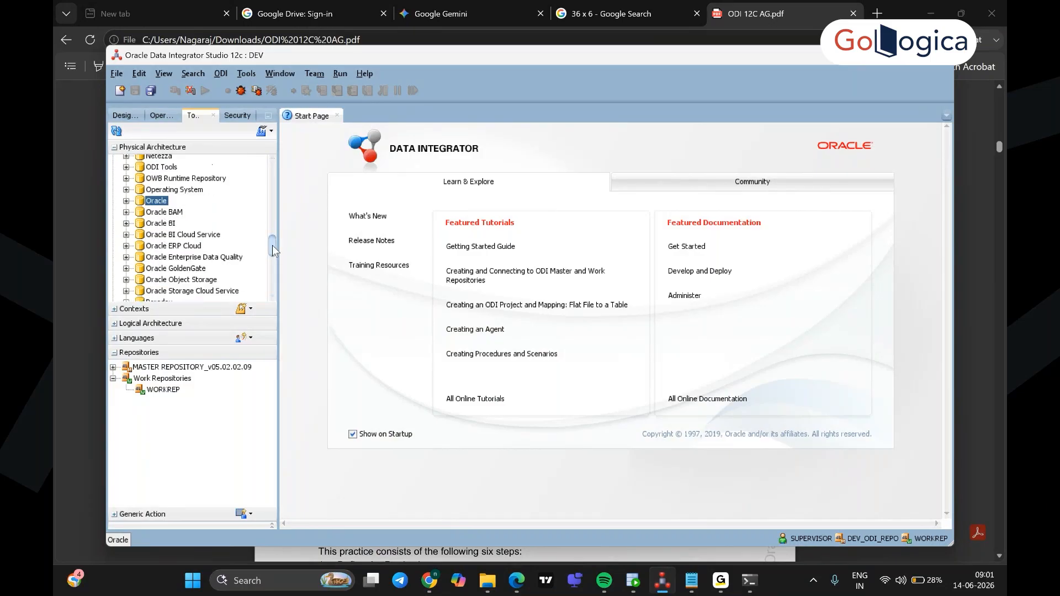
pyautogui.click(126, 201)
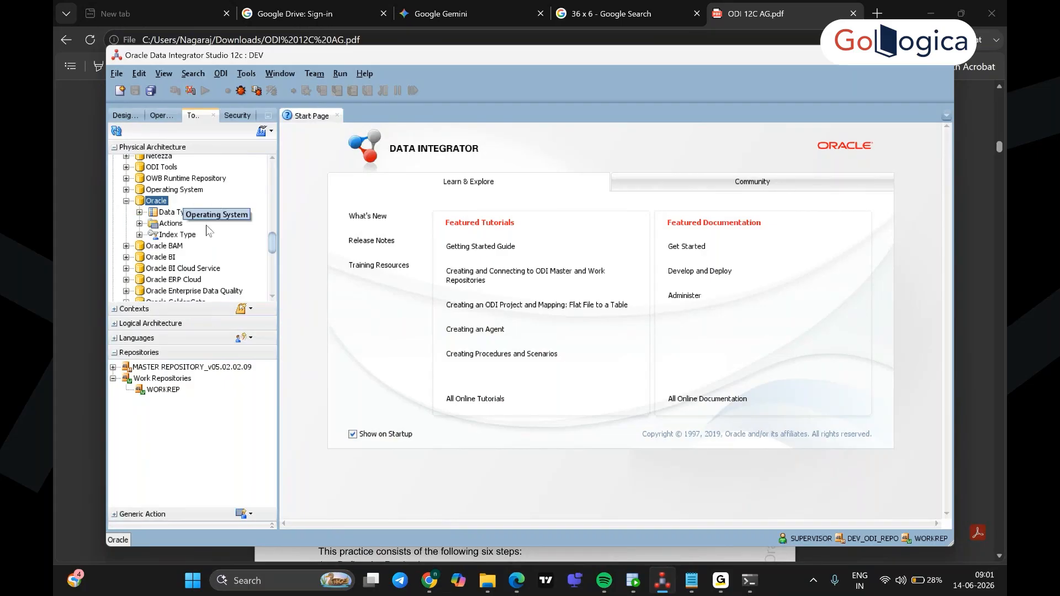
pyautogui.rightClick(162, 201)
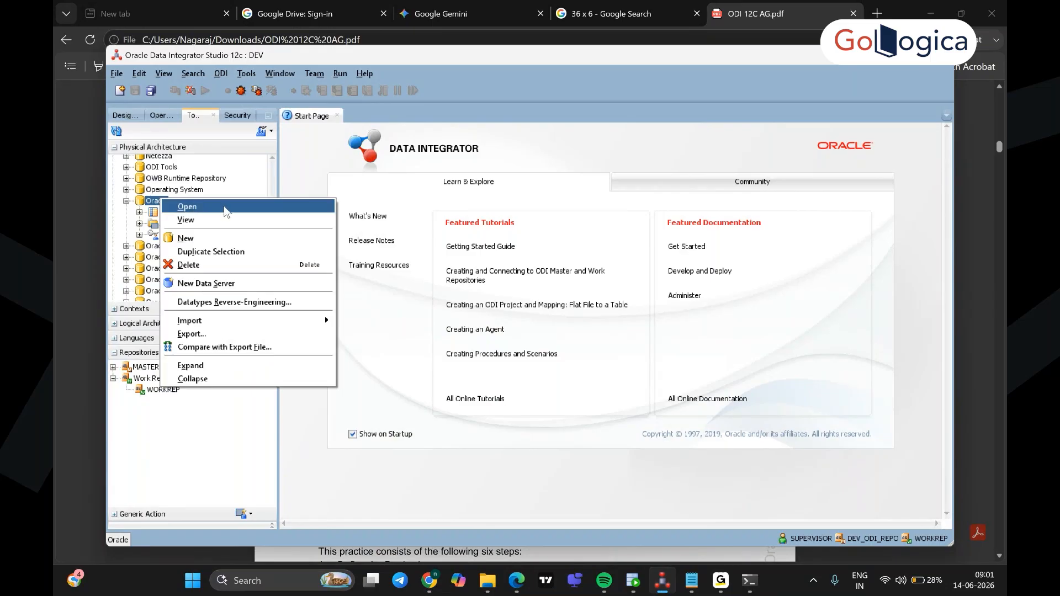
pyautogui.click(227, 285)
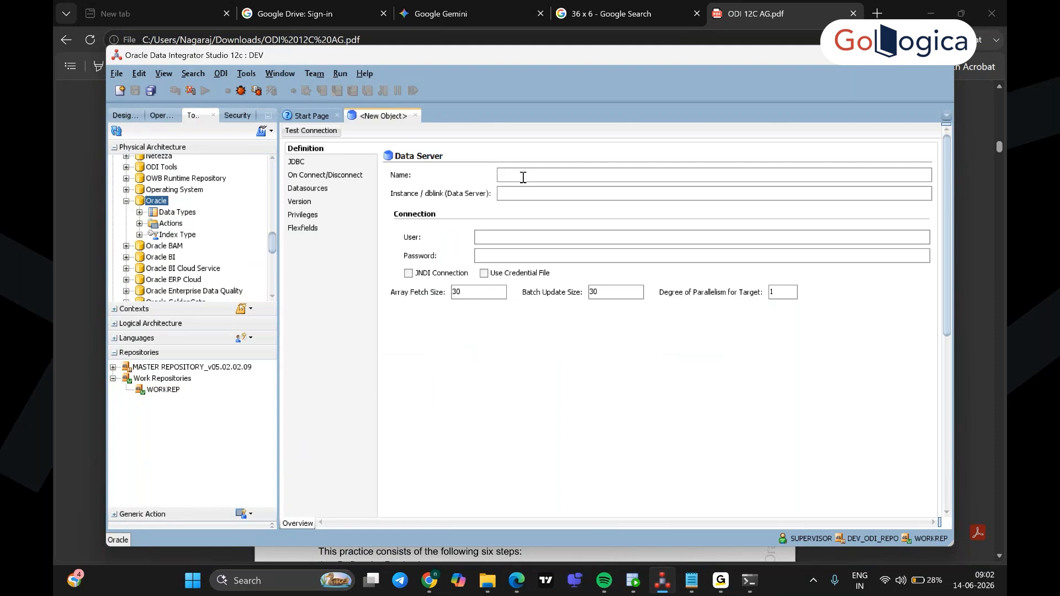
# Step: Look up the data server name in the lab guide, discarding a mistyped SALES entry
pyautogui.hotkey('alt', 'Tab')
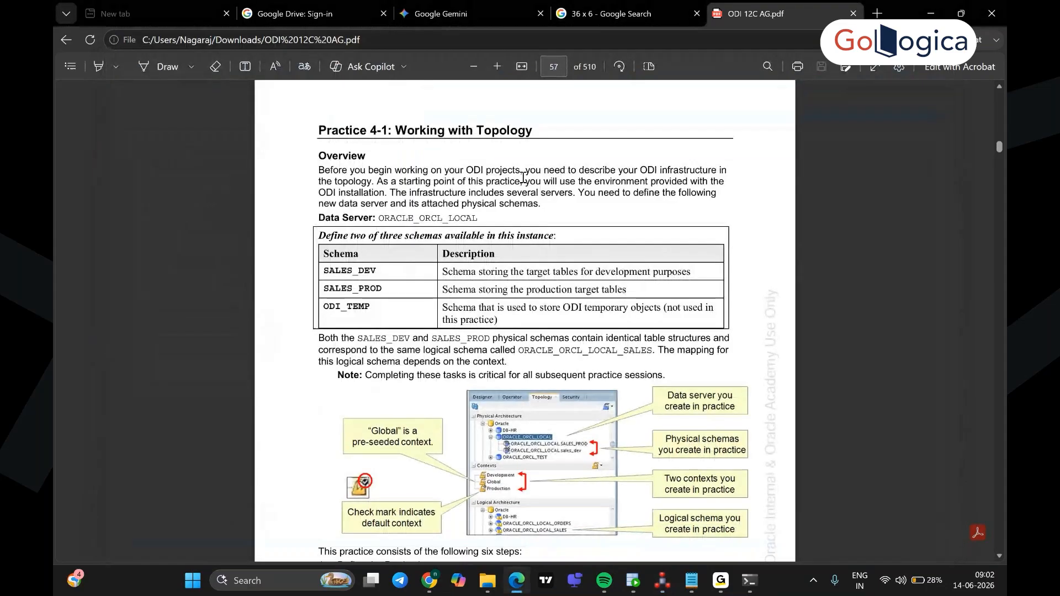
pyautogui.hotkey('alt', 'Tab')
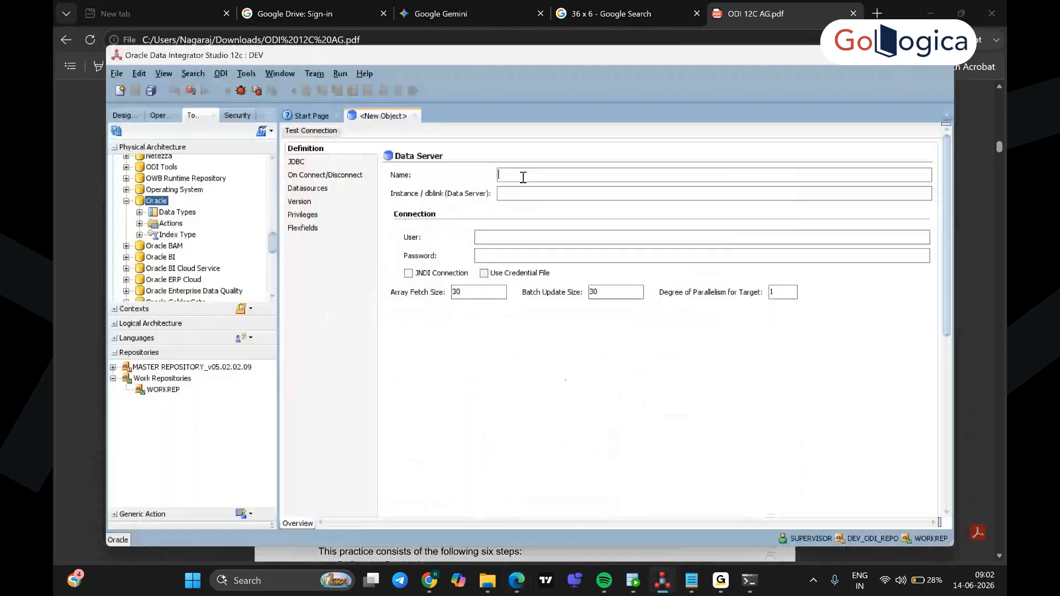
pyautogui.write('SALES')
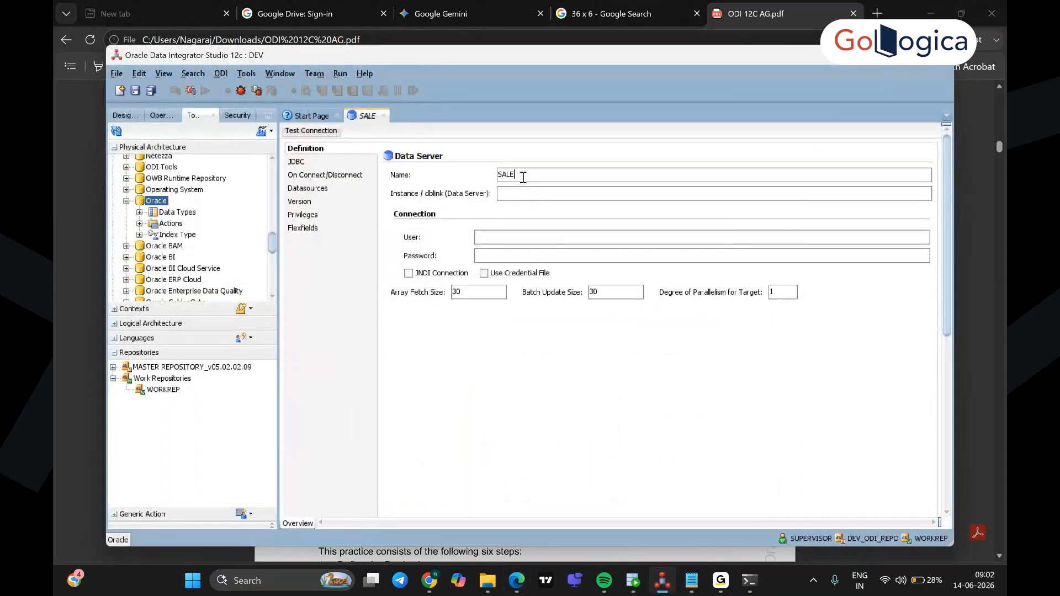
pyautogui.press('BackSpace')
pyautogui.press('BackSpace')
pyautogui.press('BackSpace')
pyautogui.press('BackSpace')
pyautogui.press('BackSpace')
pyautogui.hotkey('alt', 'Tab')
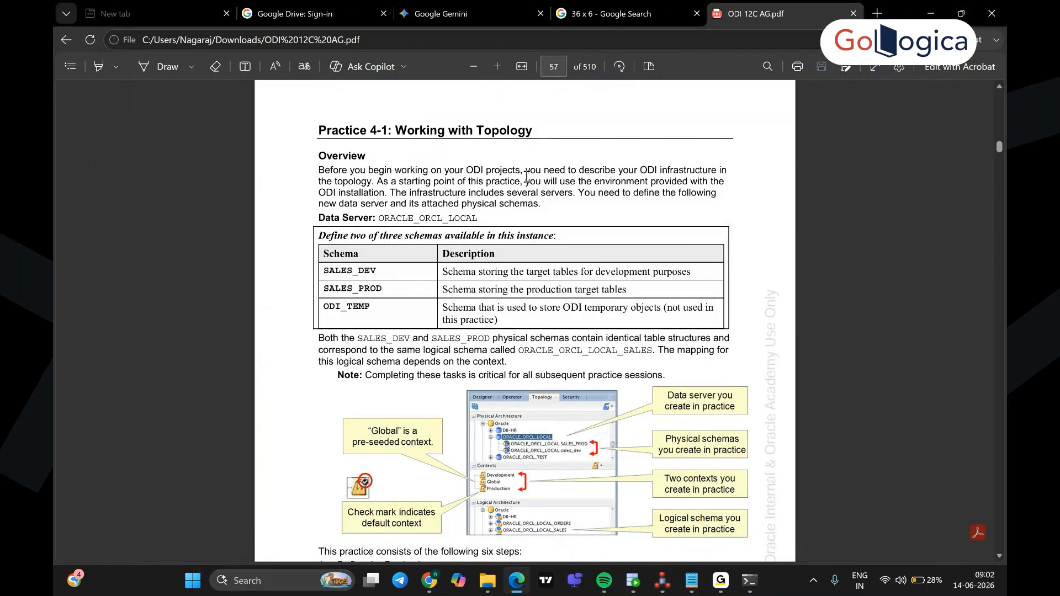
pyautogui.scroll(-10, 557, 276)
pyautogui.scroll(-12, 558, 276)
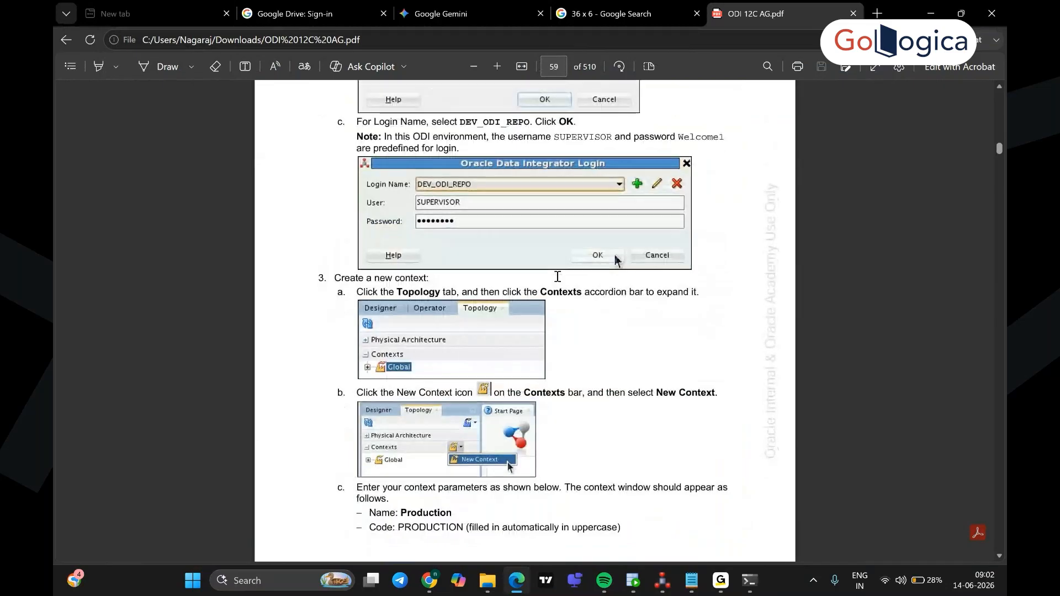
pyautogui.scroll(-10, 558, 277)
pyautogui.scroll(-12, 557, 276)
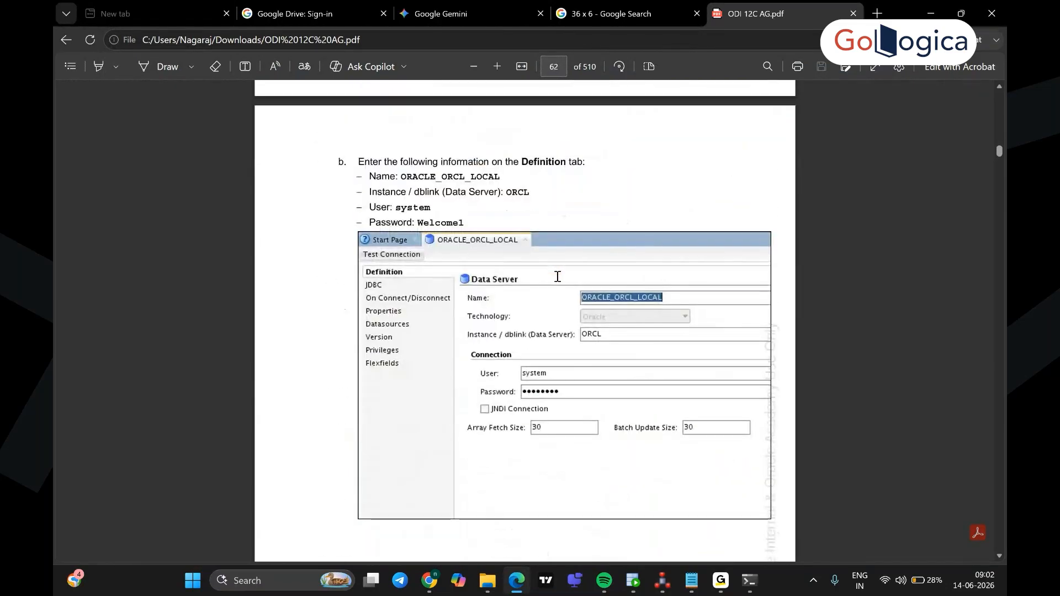
pyautogui.scroll(-1, 557, 276)
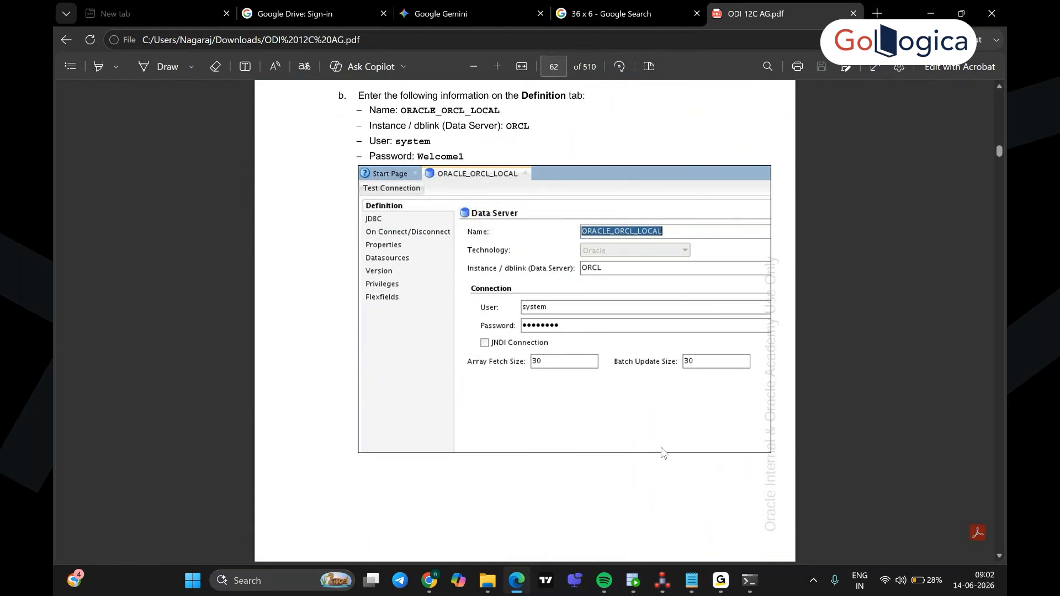
# Step: Enter ORACLE_ORCL_LOCAL as the data server name, copying it from the lab guide
pyautogui.hotkey('alt', 'Tab')
pyautogui.write('ORACLE')
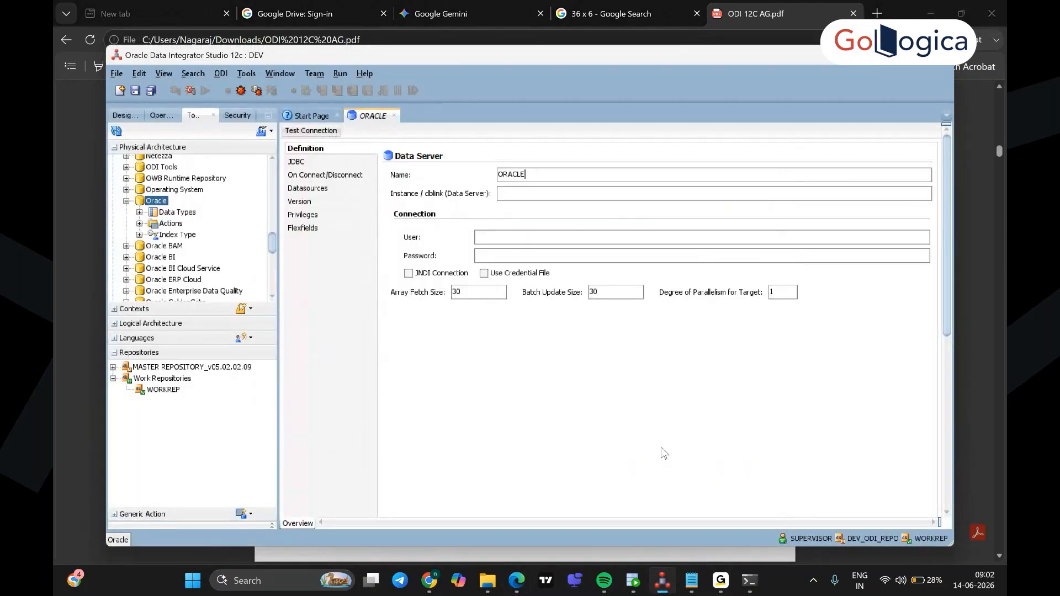
pyautogui.hotkey('alt', 'Tab')
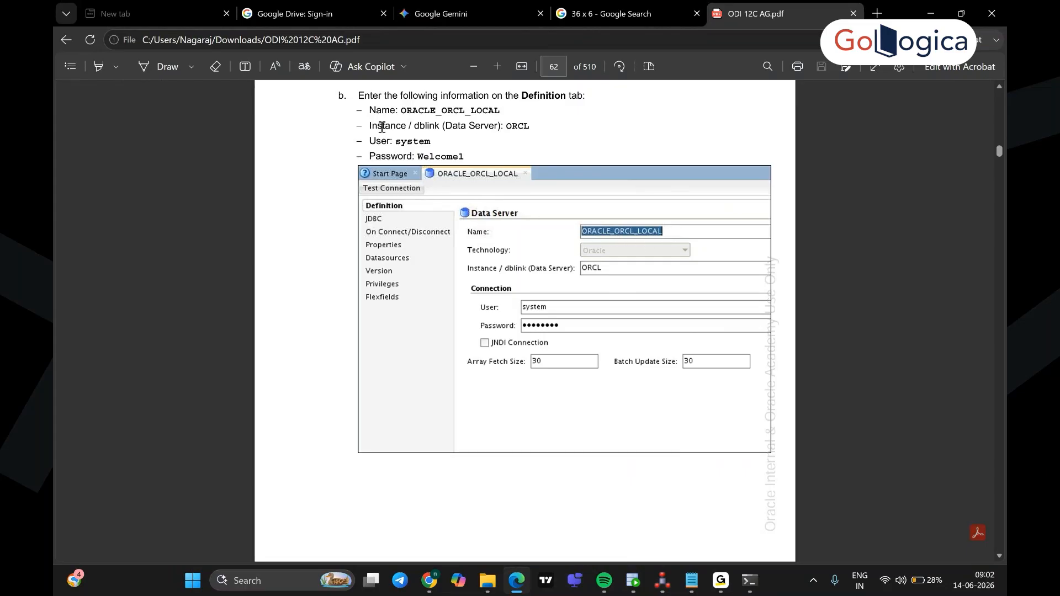
pyautogui.moveTo(503, 109); pyautogui.dragTo(416, 106)
pyautogui.moveTo(416, 106); pyautogui.dragTo(408, 112)
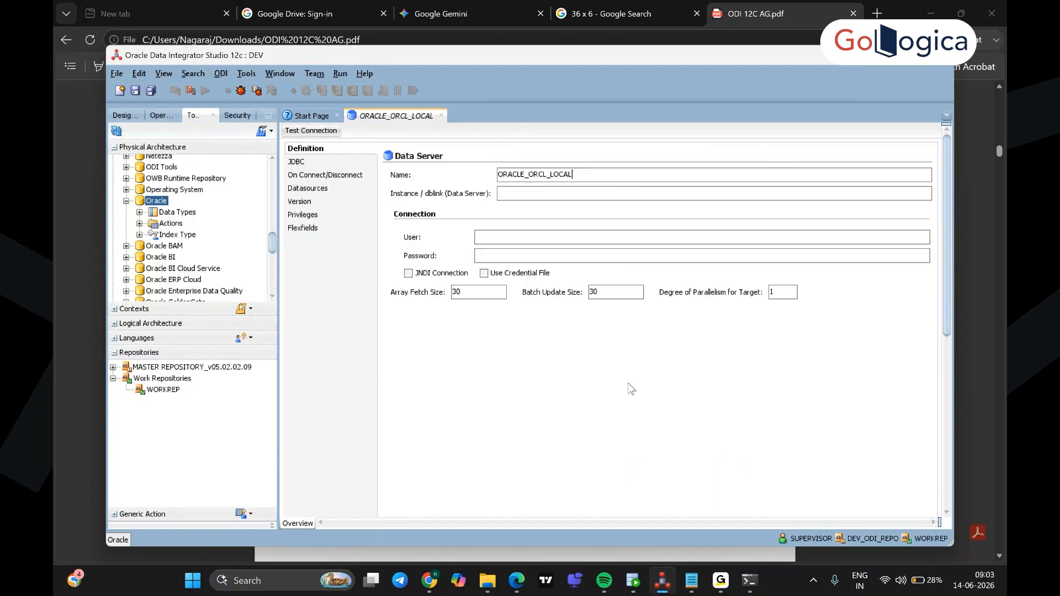
pyautogui.click(546, 200)
# Step: Enter orclpdb as the instance, system as the user, and the connection password
pyautogui.write('orclpdb')
pyautogui.click(536, 235)
pyautogui.write('systemuser')
pyautogui.press('BackSpace')
pyautogui.press('BackSpace')
pyautogui.press('BackSpace')
pyautogui.press('BackSpace')
pyautogui.click(524, 254)
pyautogui.write('oracle')
pyautogui.press('BackSpace')
pyautogui.press('BackSpace')
pyautogui.press('BackSpace')
pyautogui.press('BackSpace')
pyautogui.press('BackSpace')
pyautogui.press('BackSpace')
pyautogui.write('oracle')
# Step: Set JDBC driver oracle.jdbc.OracleDriver with a thin URL for 1521/orclpdb, and maximize ODI Studio
pyautogui.click(303, 164)
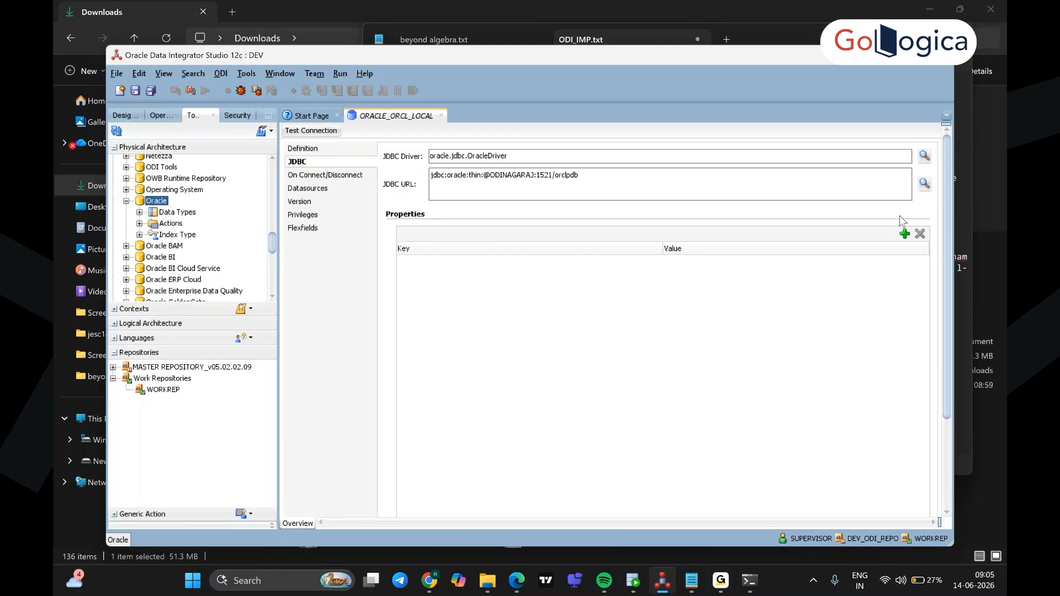
pyautogui.click(912, 62)
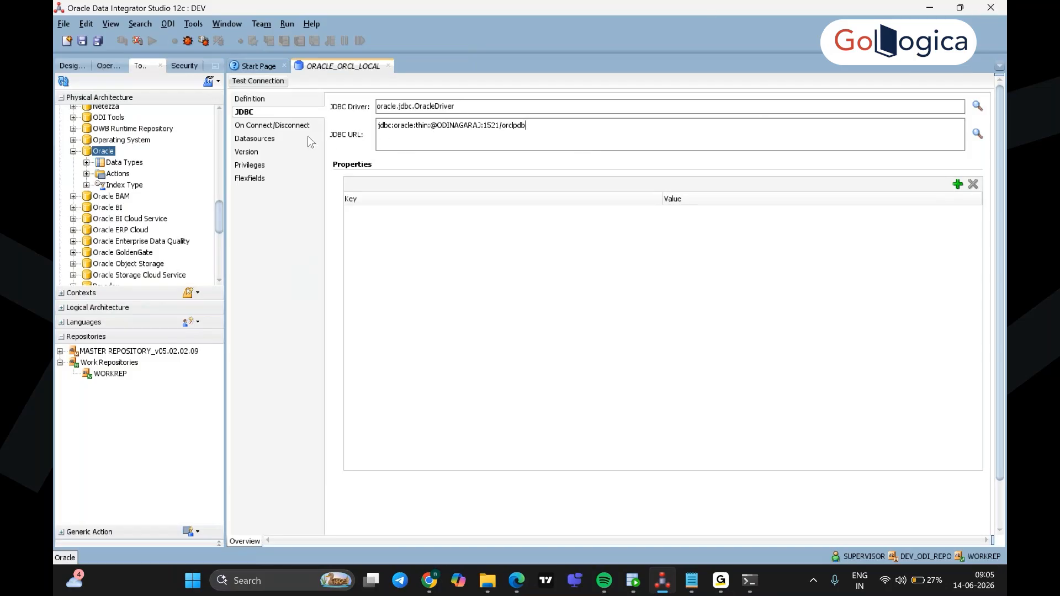
# Step: Save and test ORACLE_ORCL_LOCAL with the local agent, revealing the ORA-01017 error details
pyautogui.click(261, 82)
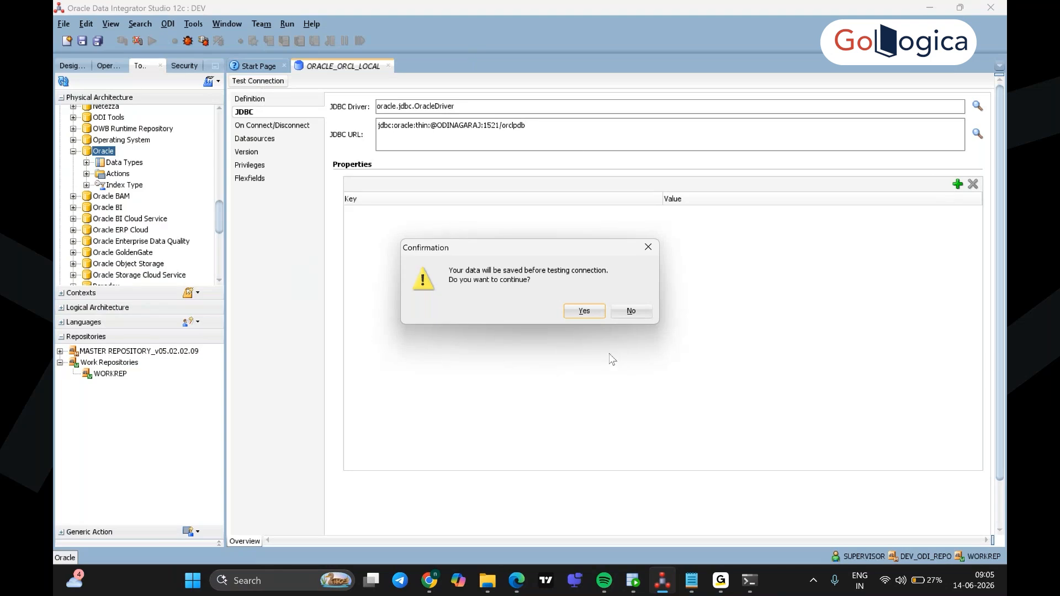
pyautogui.click(584, 311)
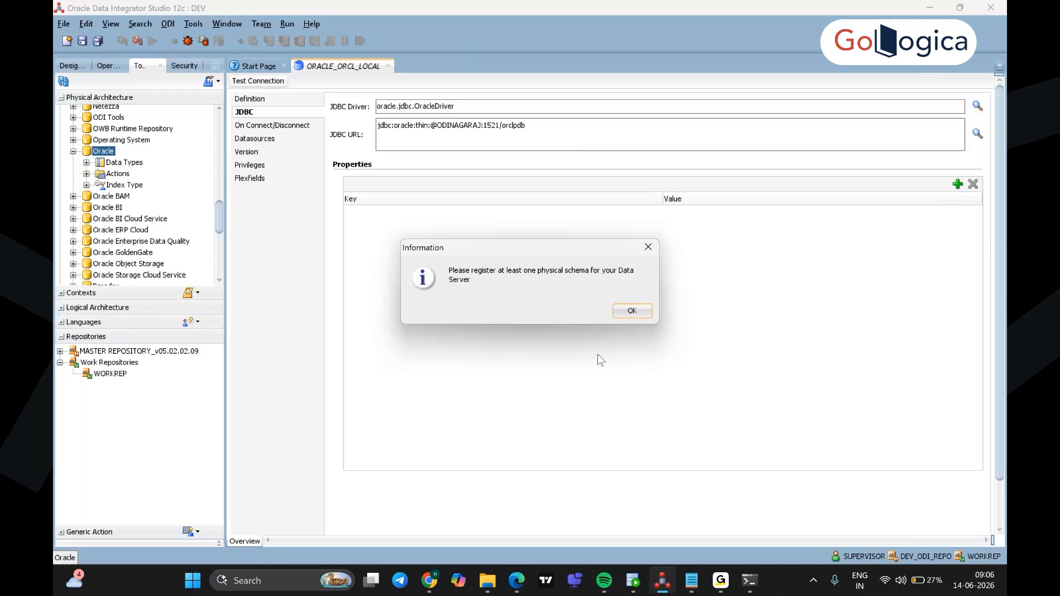
pyautogui.click(634, 312)
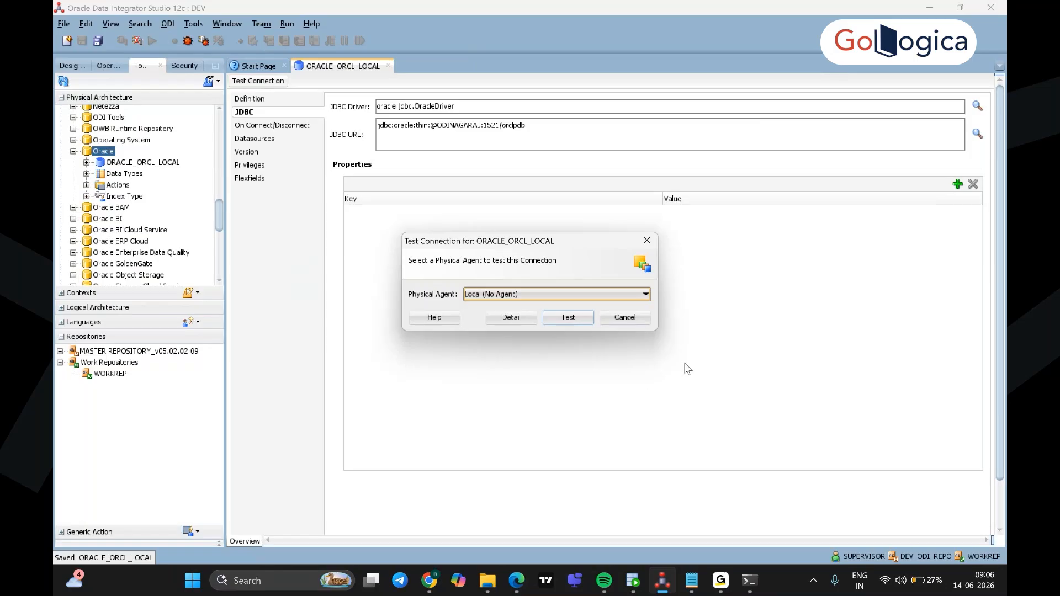
pyautogui.click(572, 318)
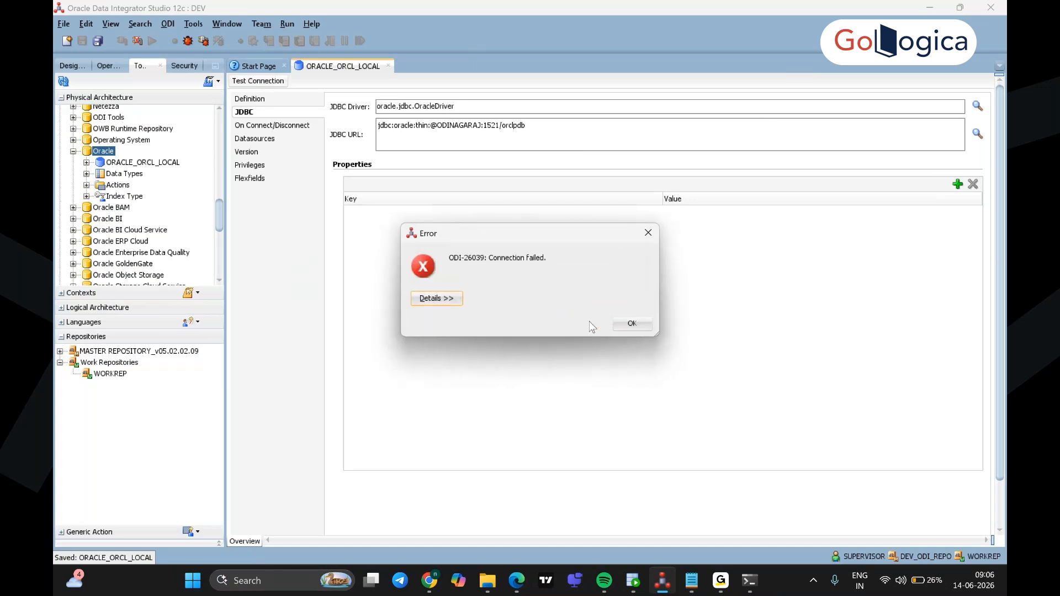
pyautogui.click(453, 301)
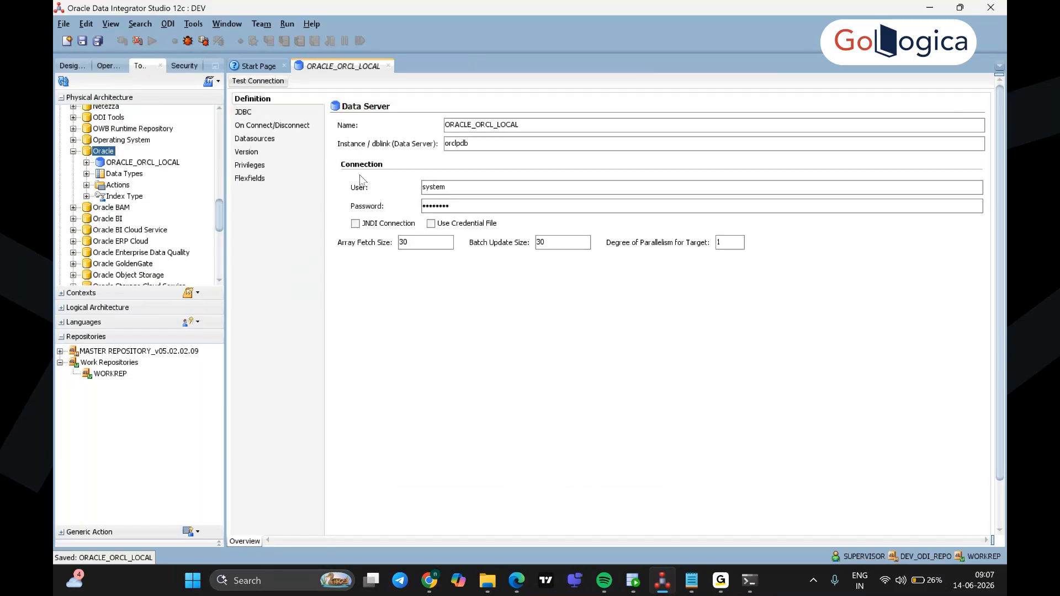
# Step: Save and retest the connection with Local (No Agent), confirming it succeeds
pyautogui.click(260, 82)
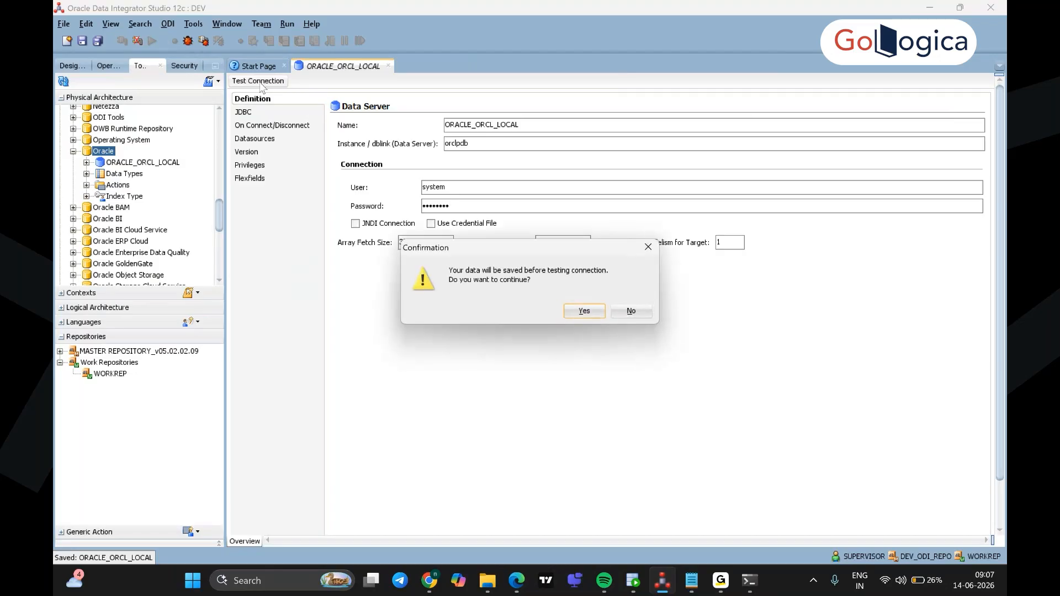
pyautogui.click(585, 312)
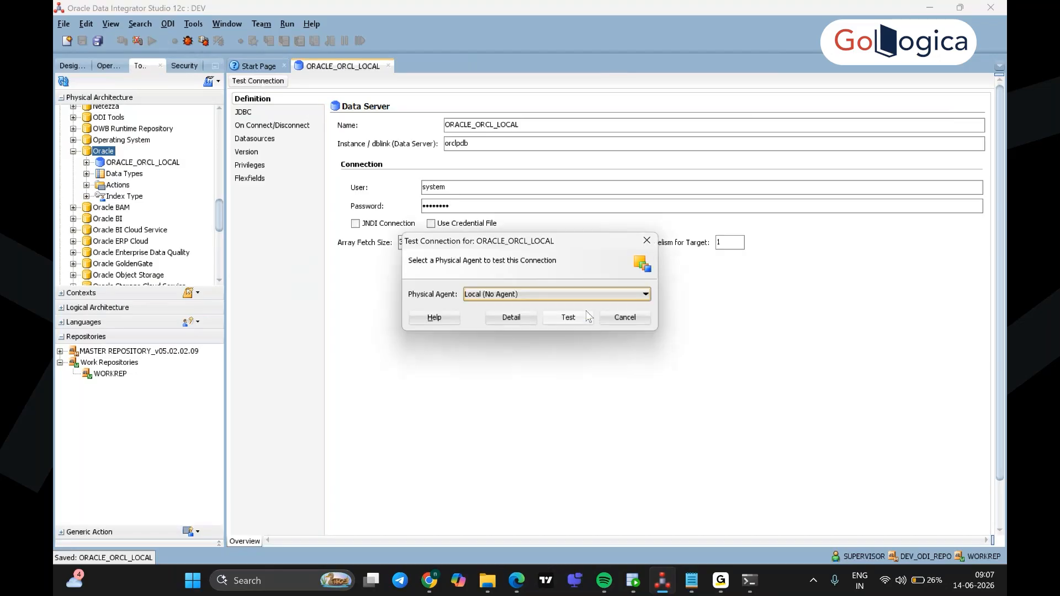
pyautogui.click(559, 319)
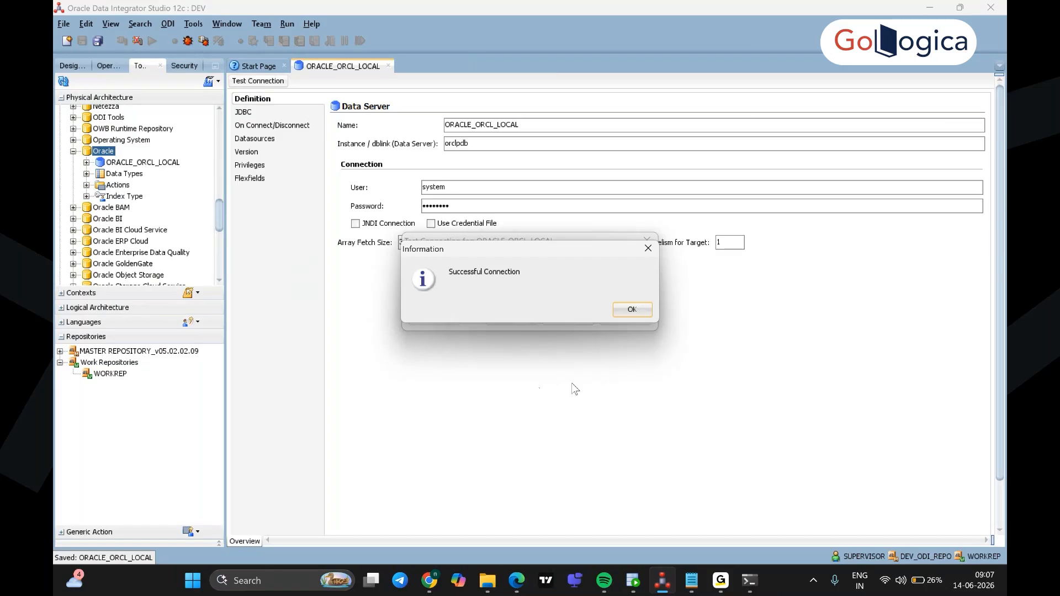
pyautogui.click(630, 311)
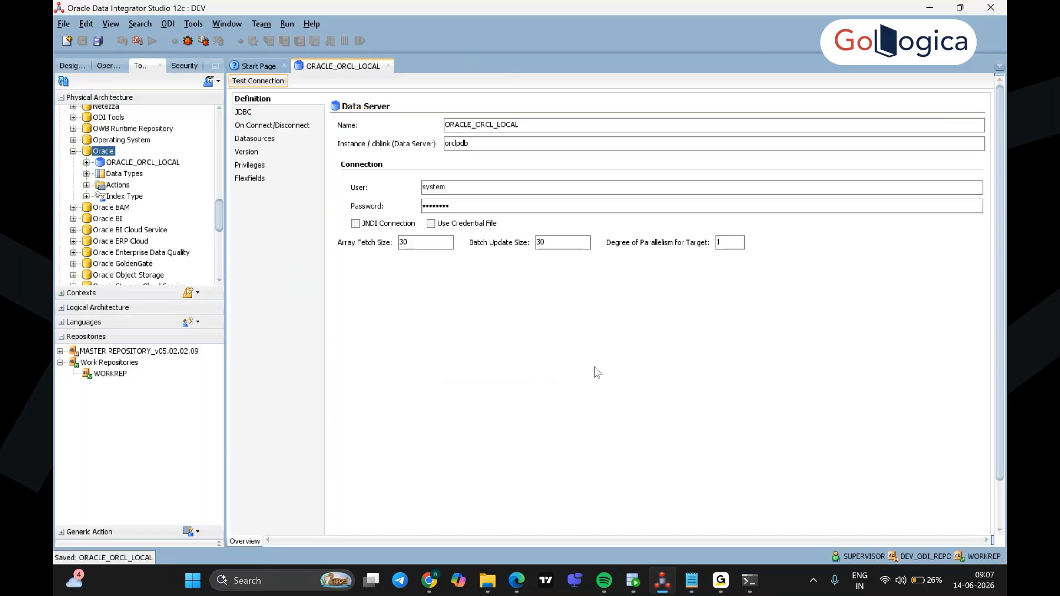
# Step: Create a new physical schema under the ORACLE_ORCL_LOCAL data server
pyautogui.click(151, 163)
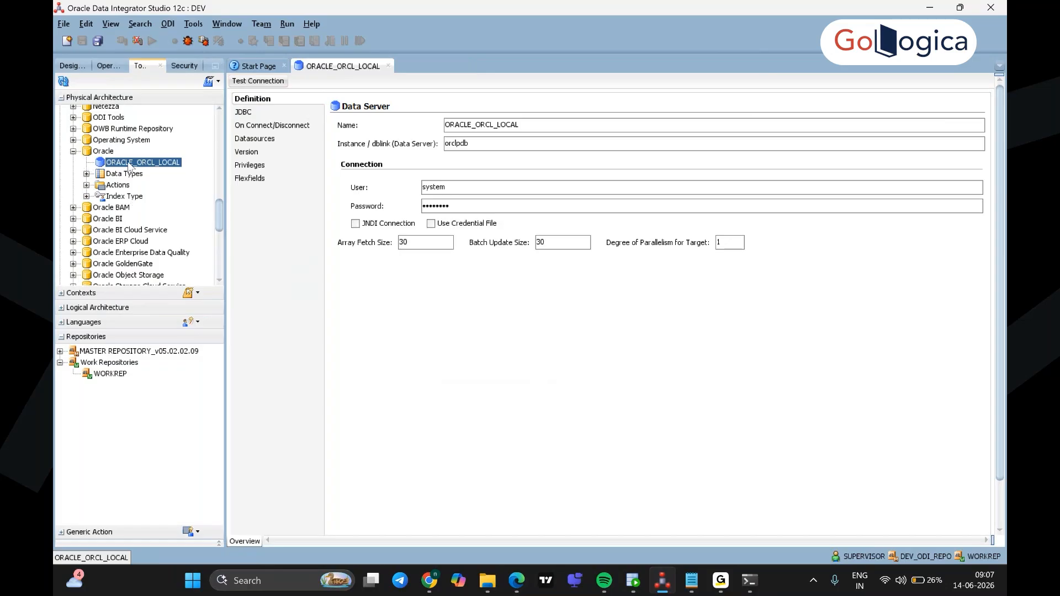
pyautogui.rightClick(130, 165)
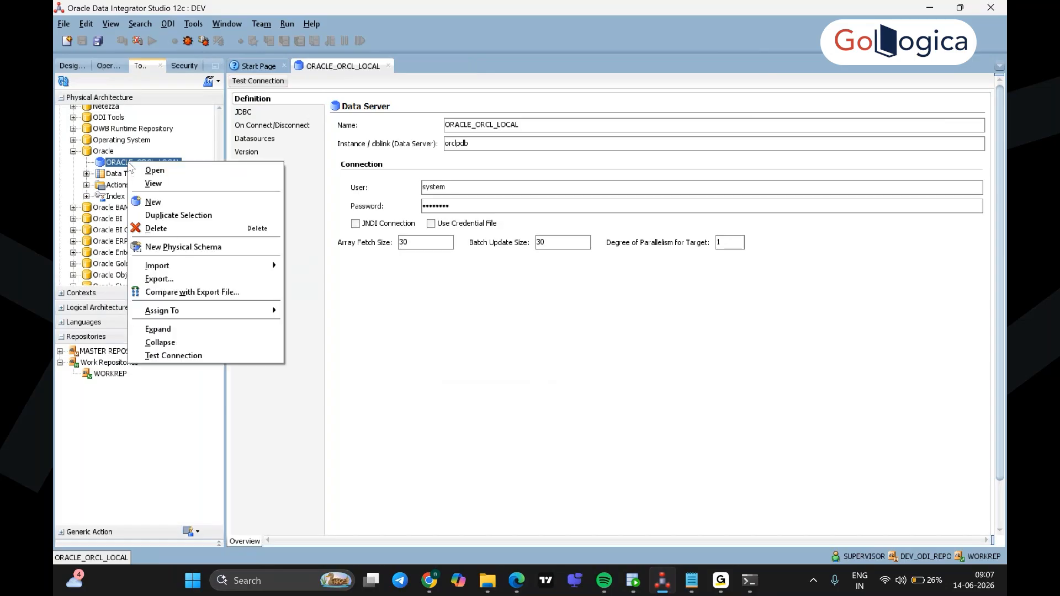
pyautogui.click(122, 165)
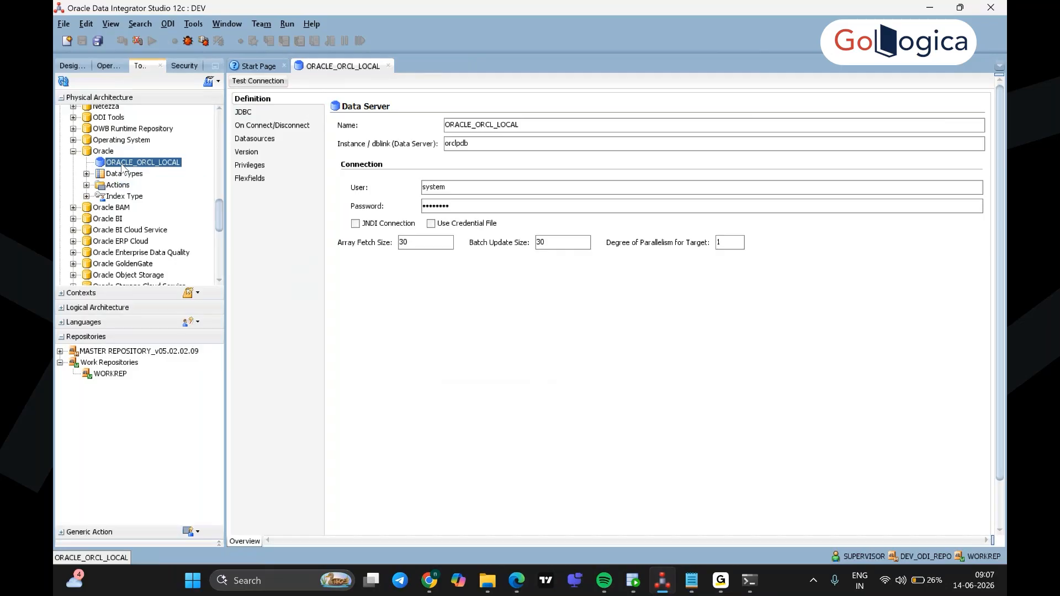
pyautogui.rightClick(123, 166)
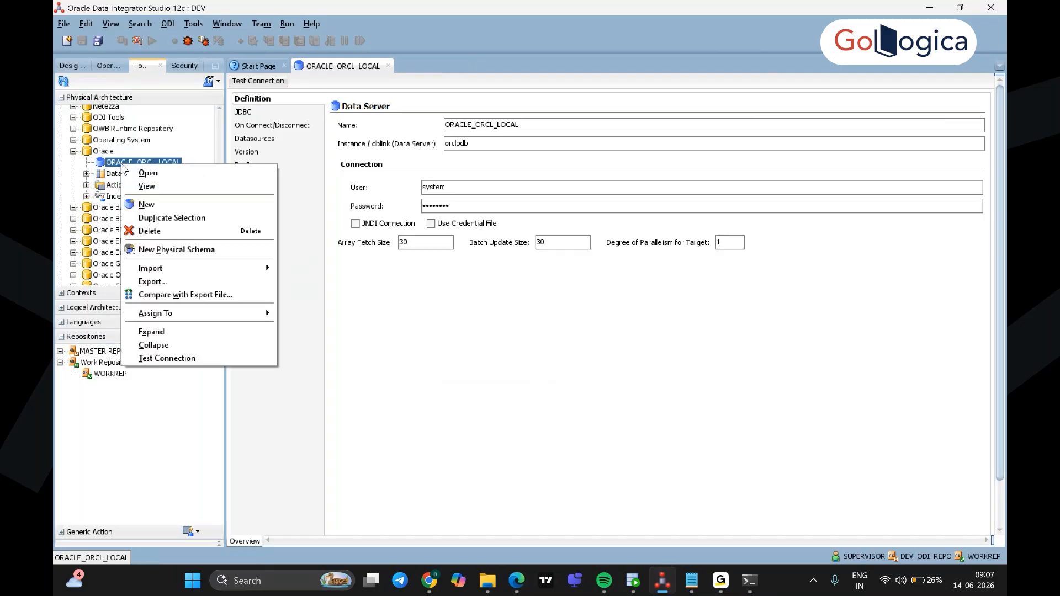
pyautogui.click(213, 251)
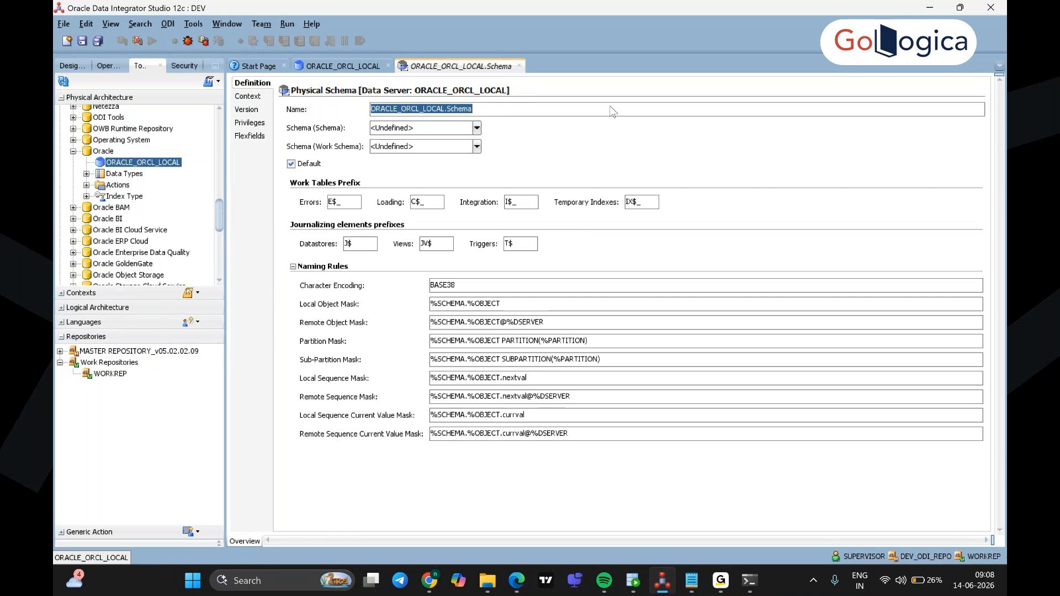
# Step: Choose SALES_DEV as the schema, leave the work schema unchanged, then bring up SQL Developer
pyautogui.click(477, 132)
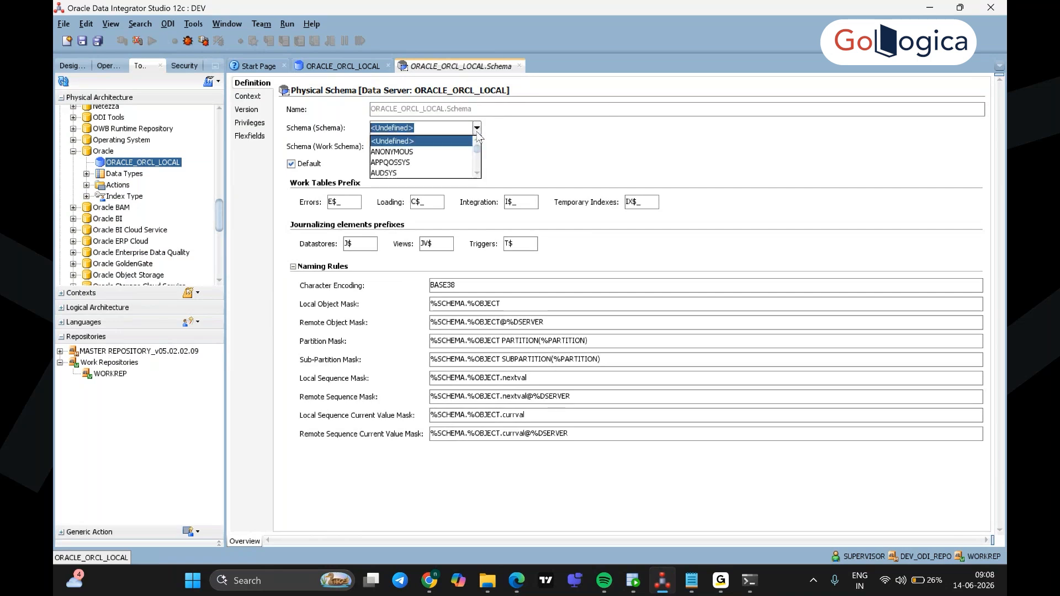
pyautogui.scroll(-5, 478, 174)
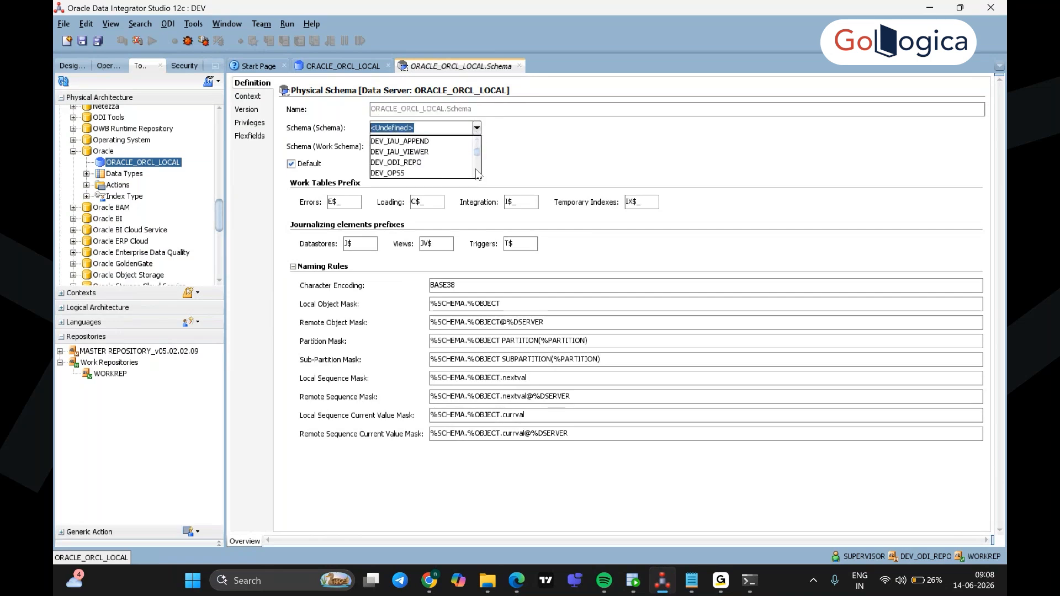
pyautogui.write('SALES_DEV')
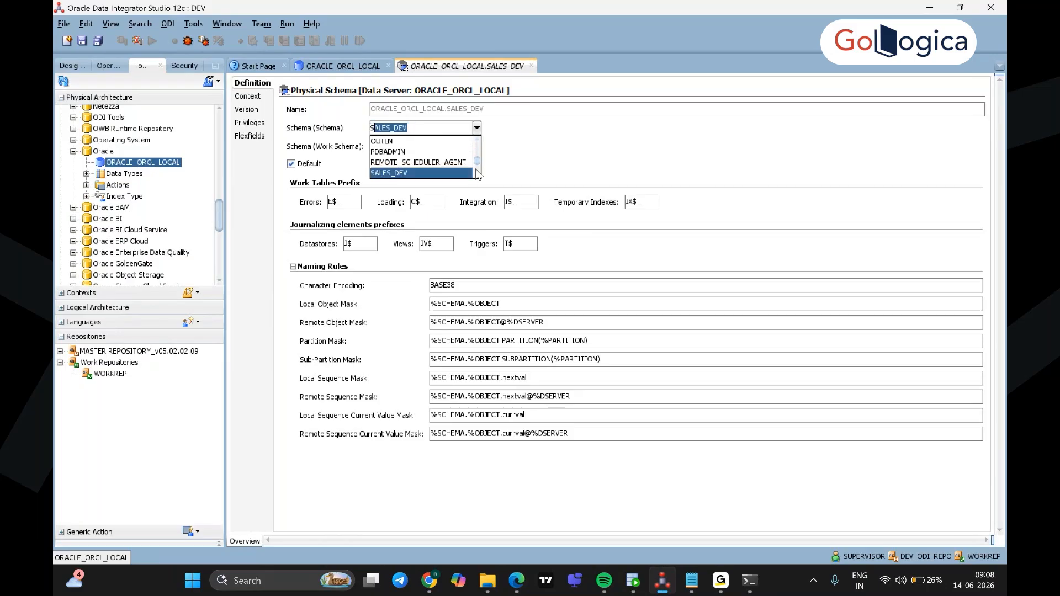
pyautogui.click(412, 172)
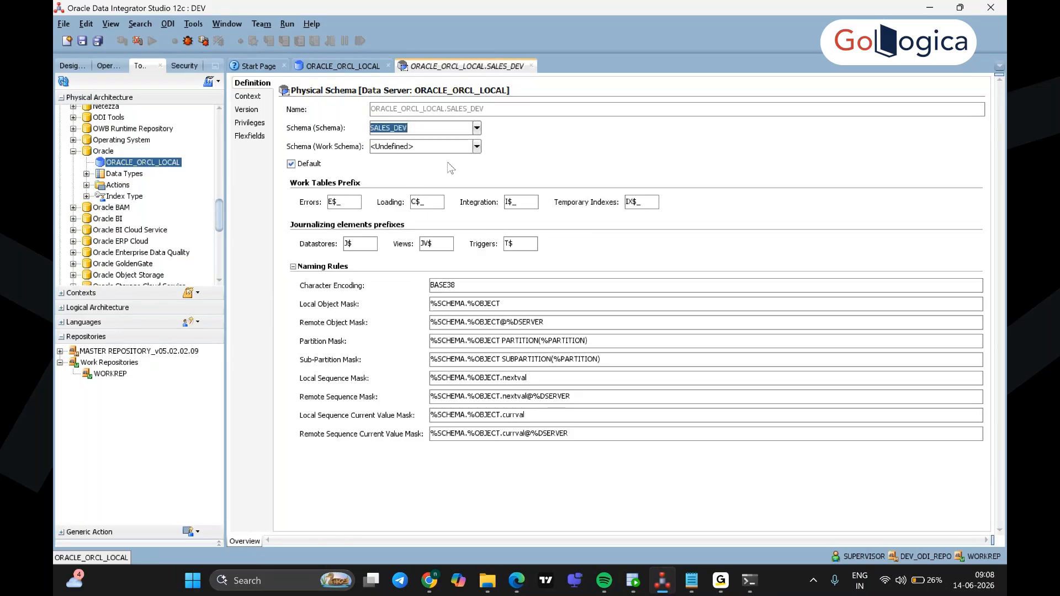
pyautogui.click(476, 148)
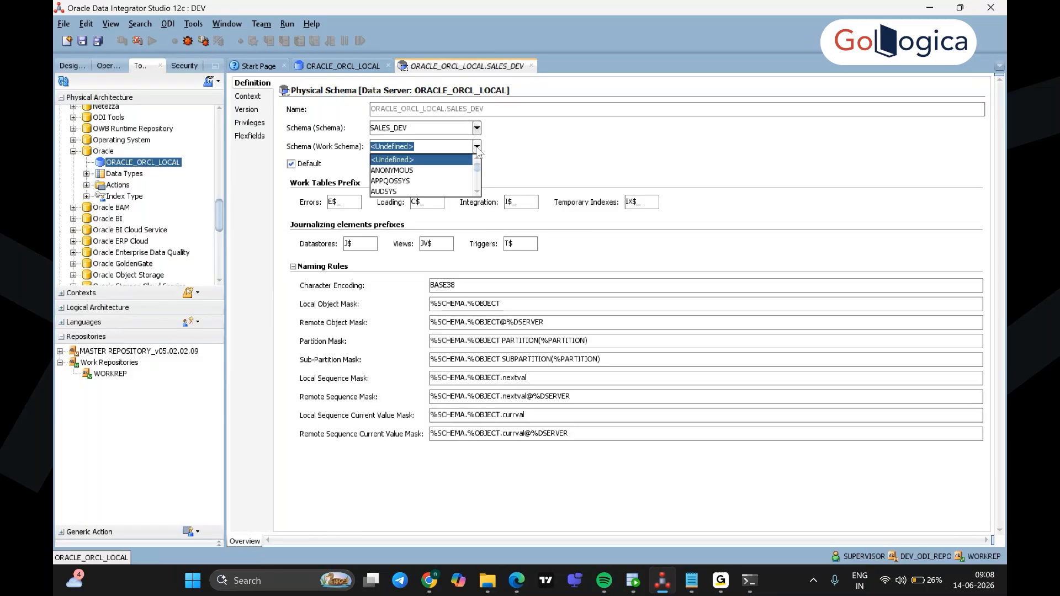
pyautogui.click(552, 148)
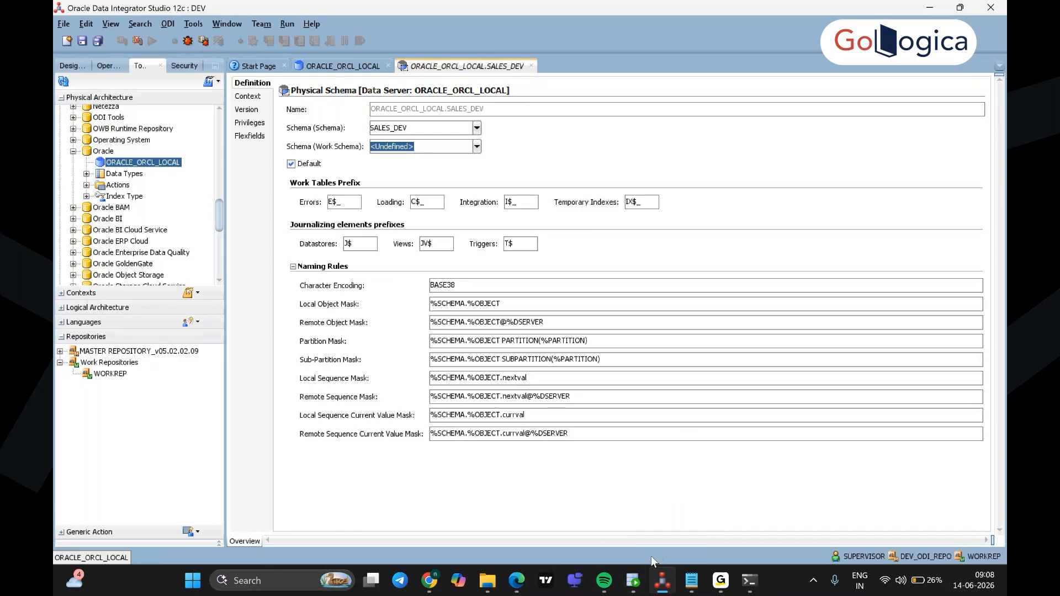
pyautogui.click(633, 580)
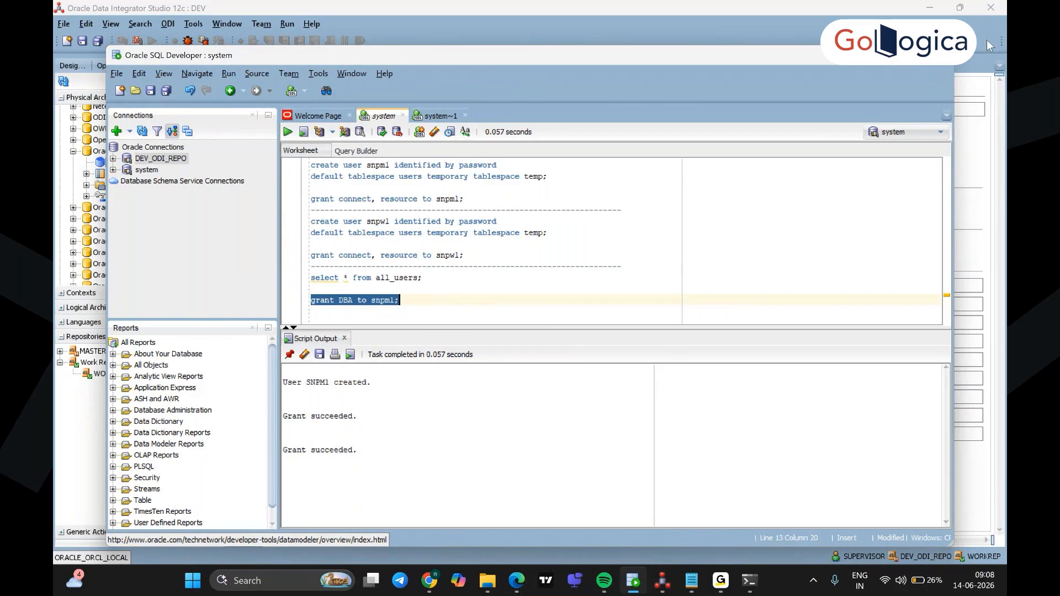
# Step: Minimize SQL Developer and open CreateLabsODI12C from Downloads in File Explorer
pyautogui.click(876, 55)
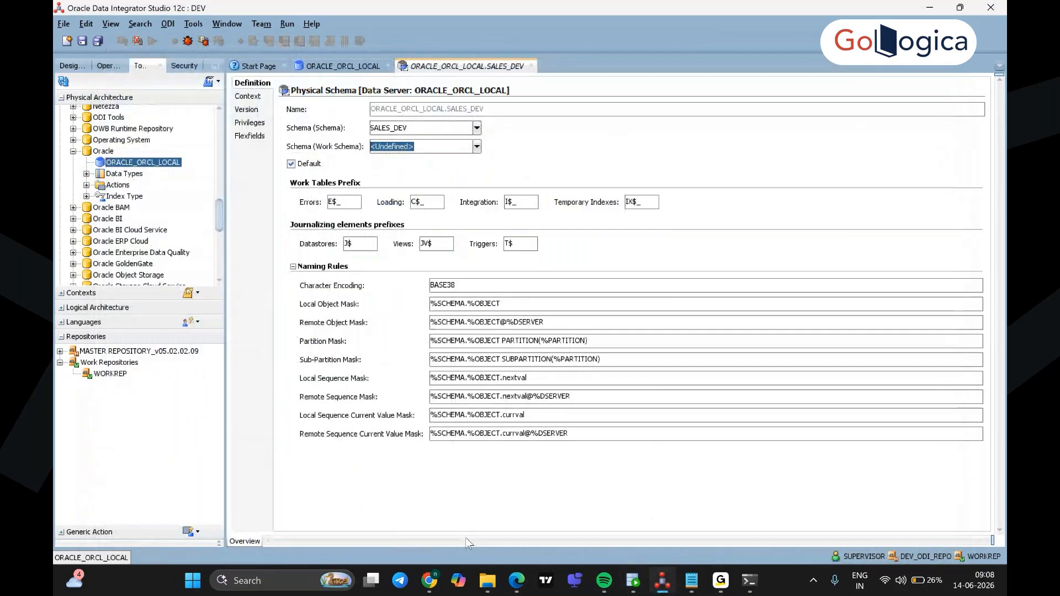
pyautogui.click(482, 587)
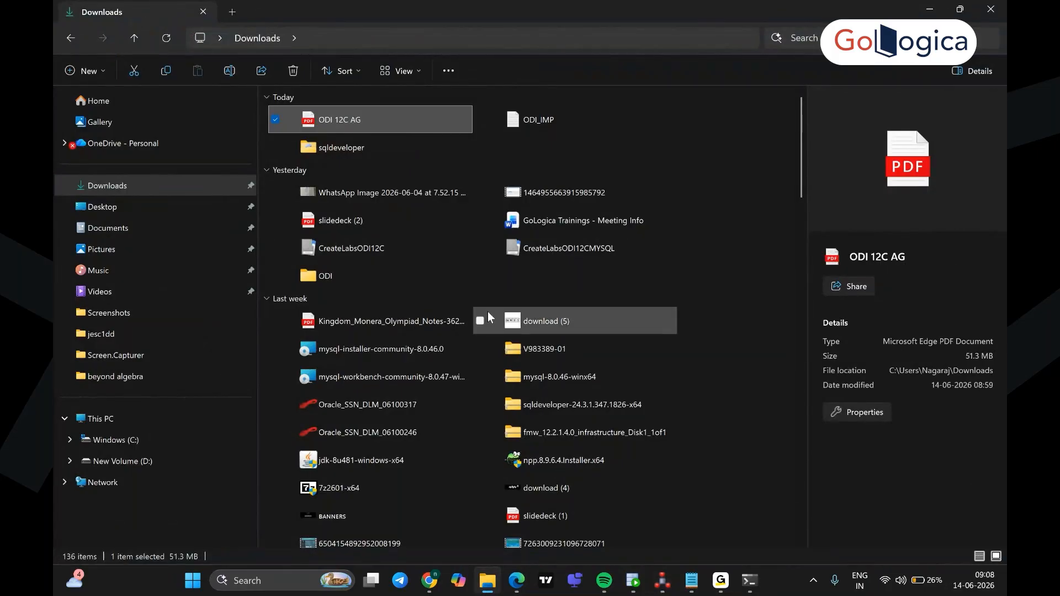
pyautogui.click(355, 251)
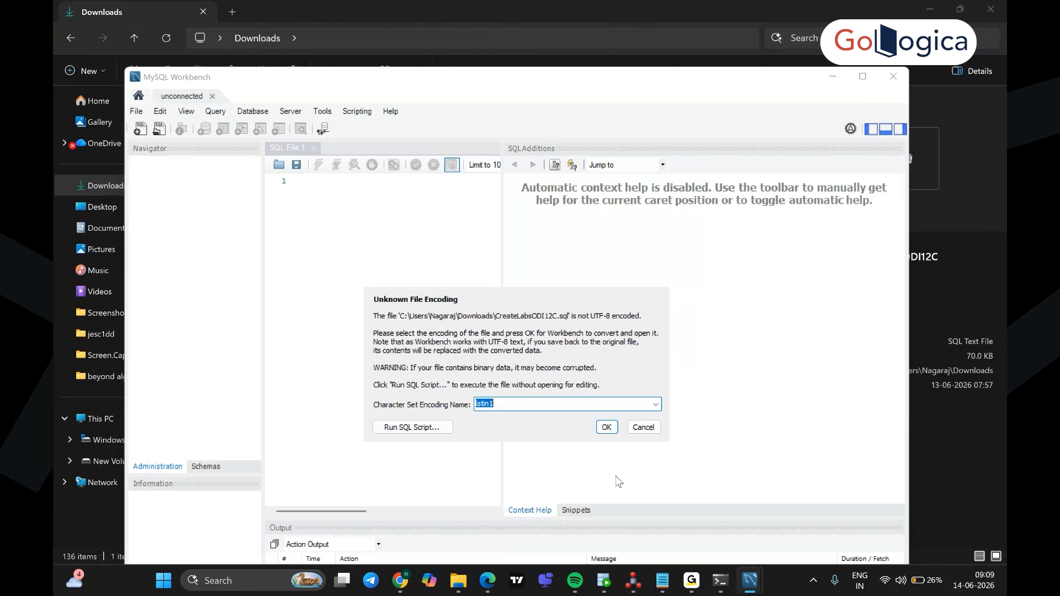
# Step: Open the script with latin1 encoding, select the create user ODI_TEMP line, then return to ODI
pyautogui.click(607, 428)
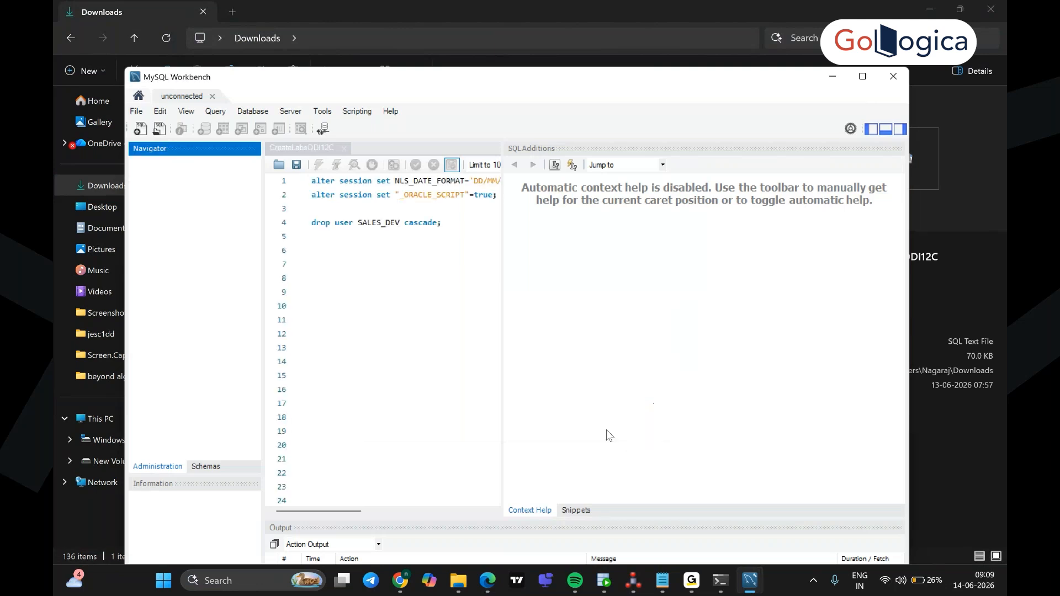
pyautogui.click(862, 76)
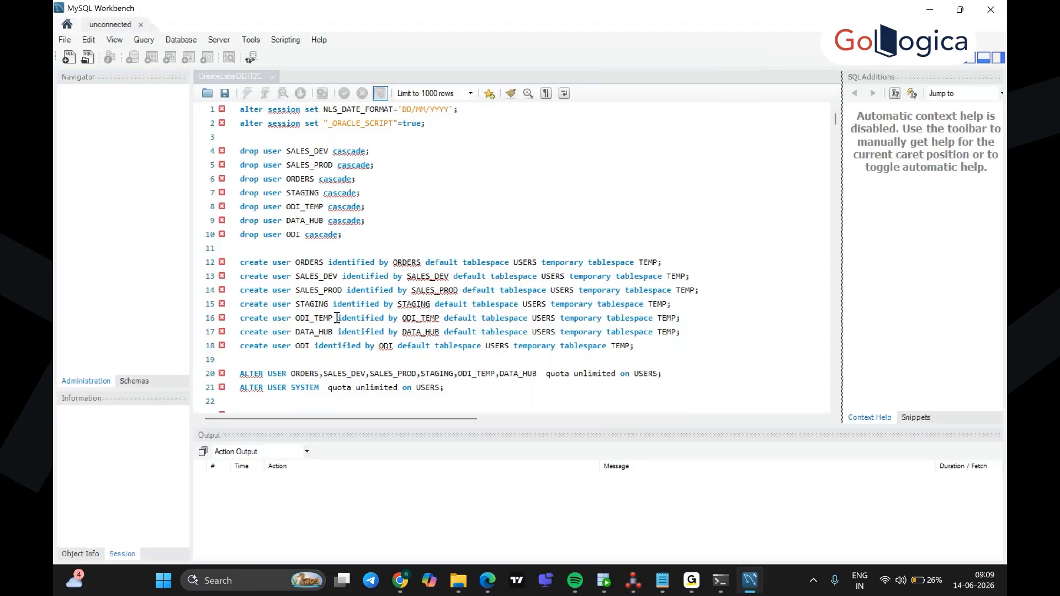
pyautogui.tripleClick(242, 318)
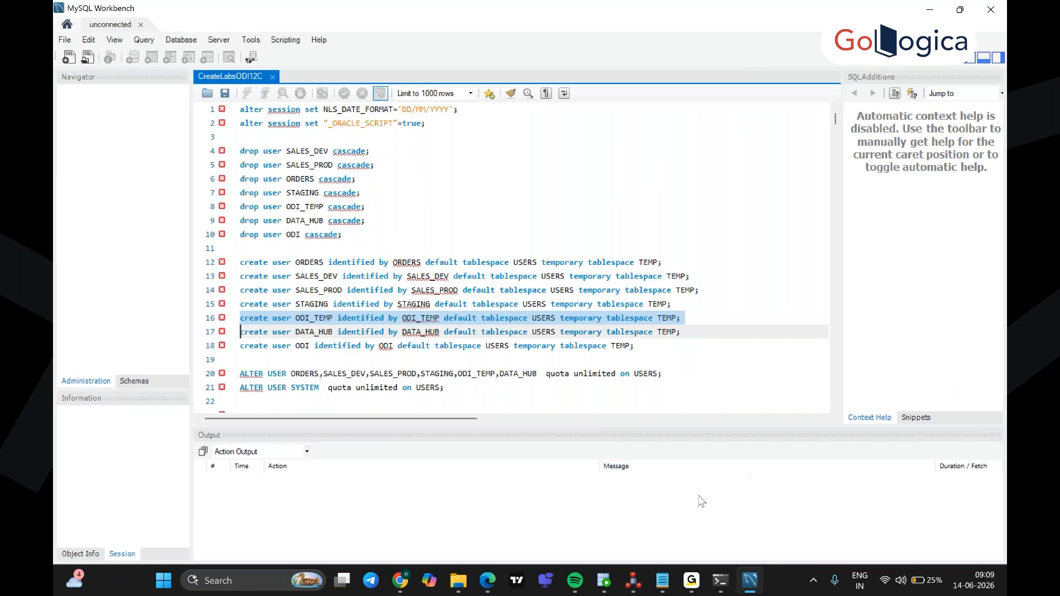
pyautogui.click(632, 580)
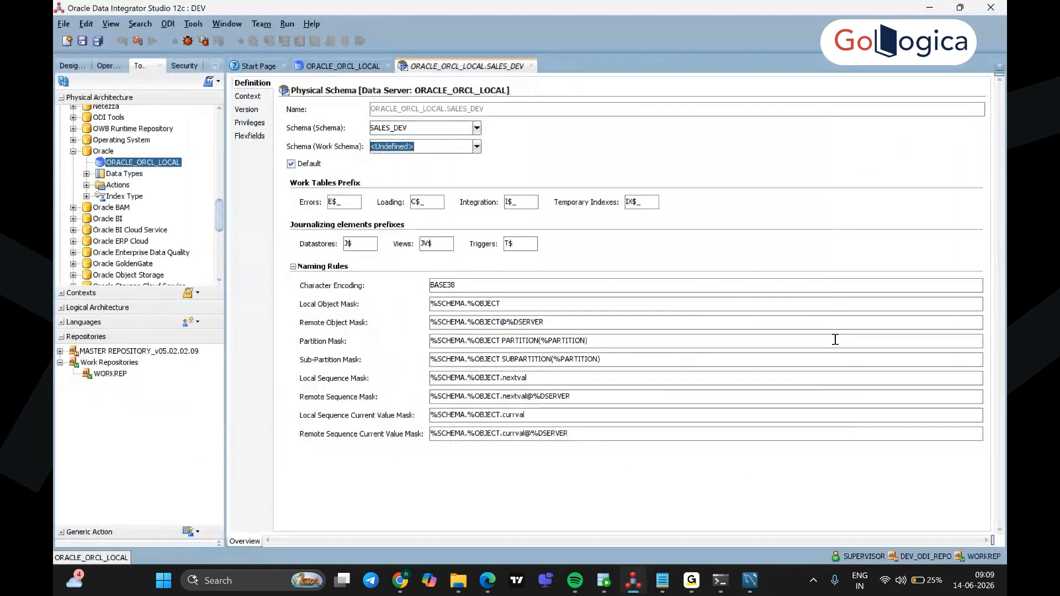
# Step: Set the SALES_DEV work schema to ODI_TEMP, save it, and acknowledge the missing-context notice
pyautogui.click(477, 147)
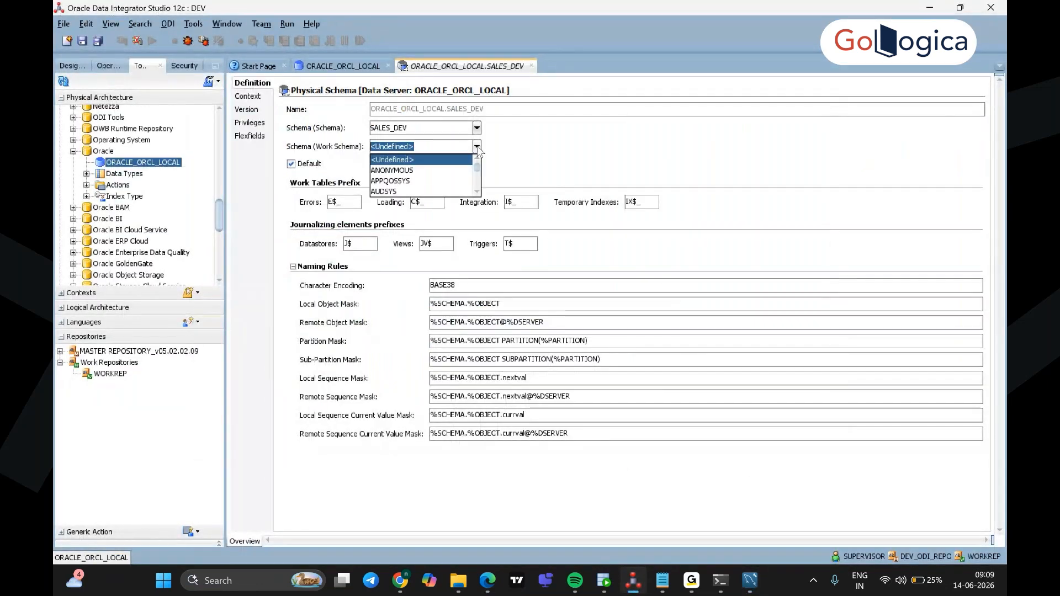
pyautogui.press('o')
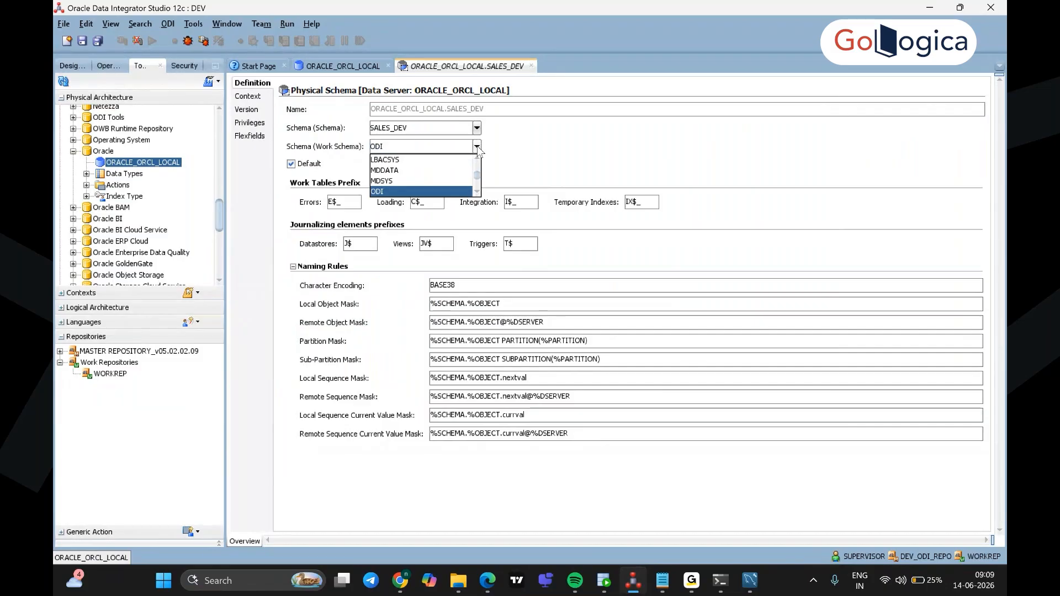
pyautogui.press('Down')
pyautogui.click(428, 190)
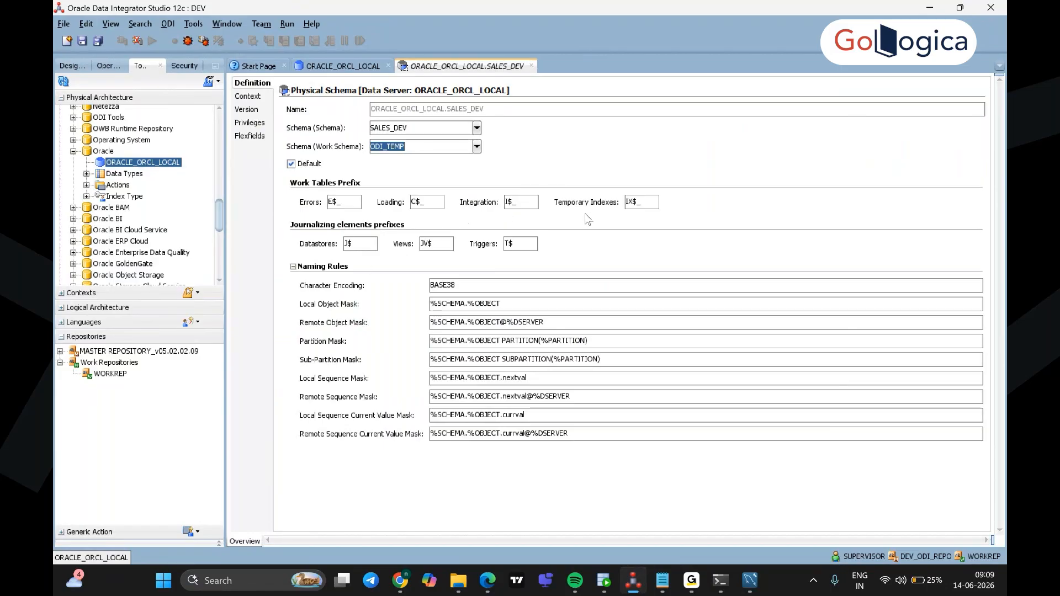
pyautogui.click(477, 146)
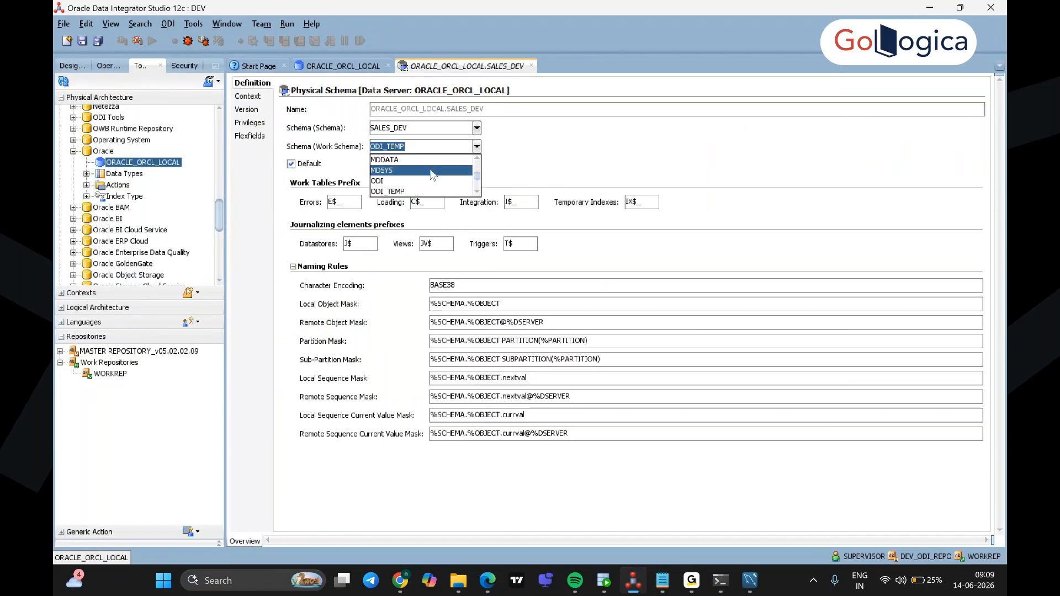
pyautogui.click(432, 165)
pyautogui.click(476, 147)
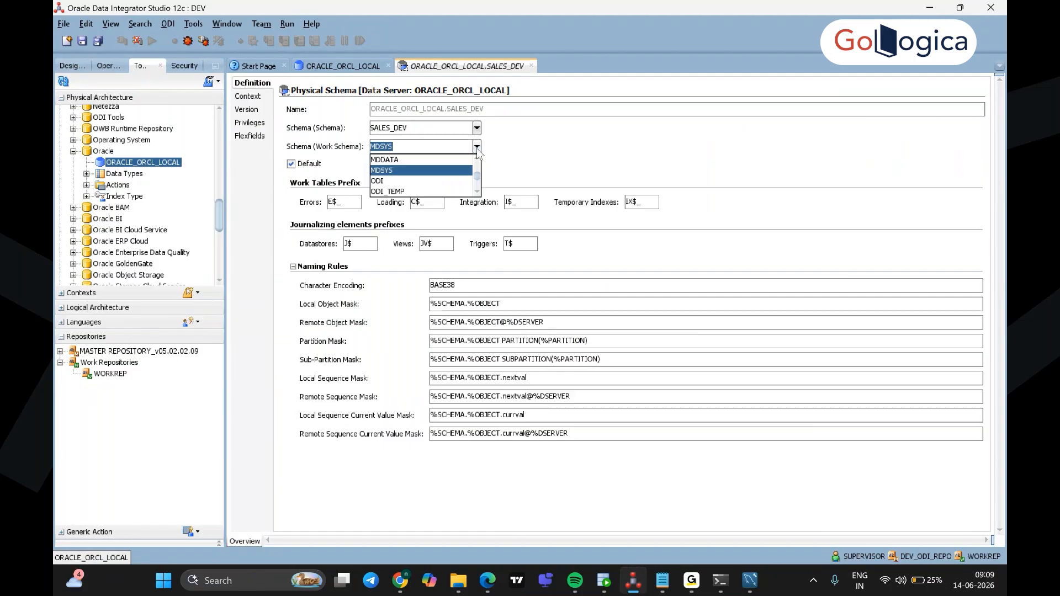
pyautogui.click(464, 191)
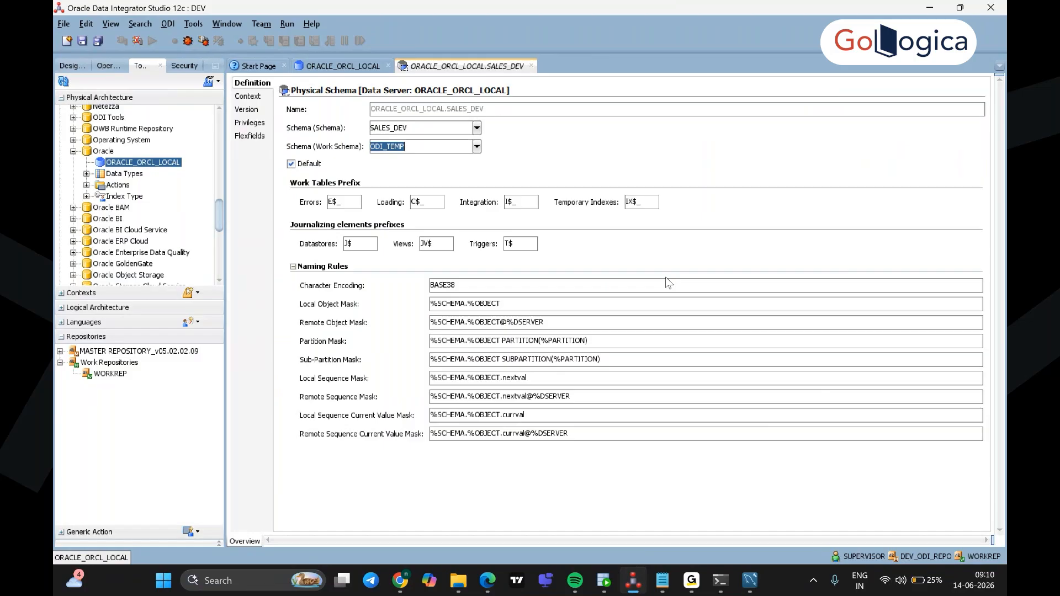
pyautogui.click(82, 42)
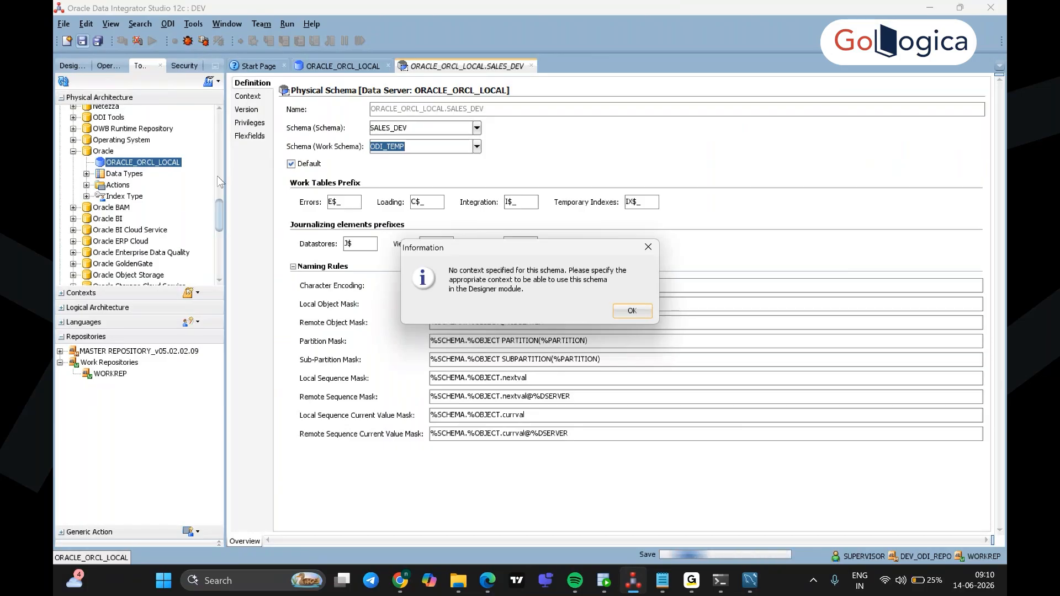
pyautogui.click(631, 311)
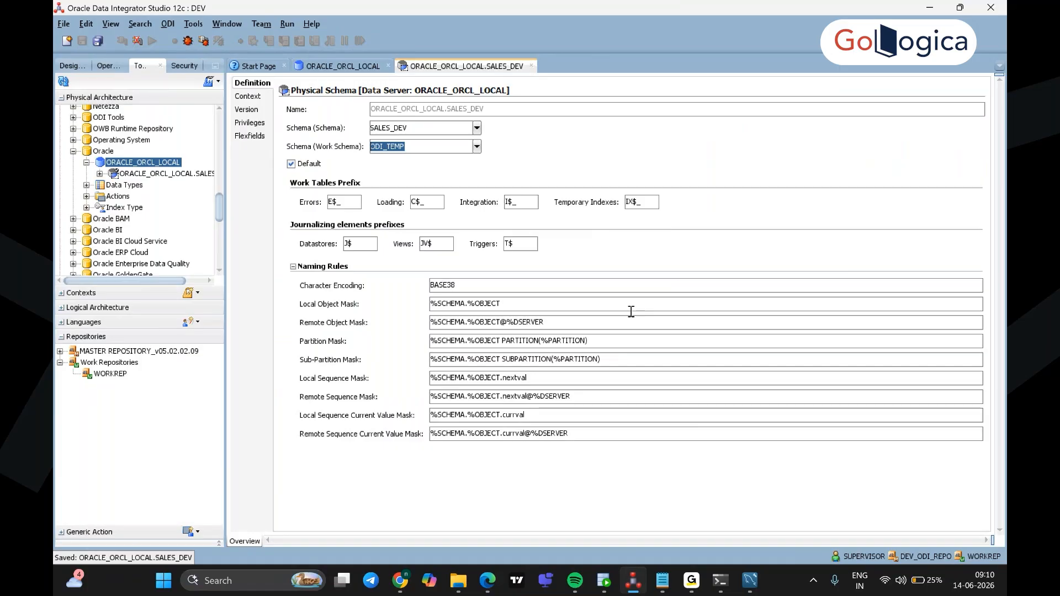
# Step: Create a new physical schema on ORACLE_ORCL_LOCAL with SALES_PROD as its schema
pyautogui.rightClick(142, 165)
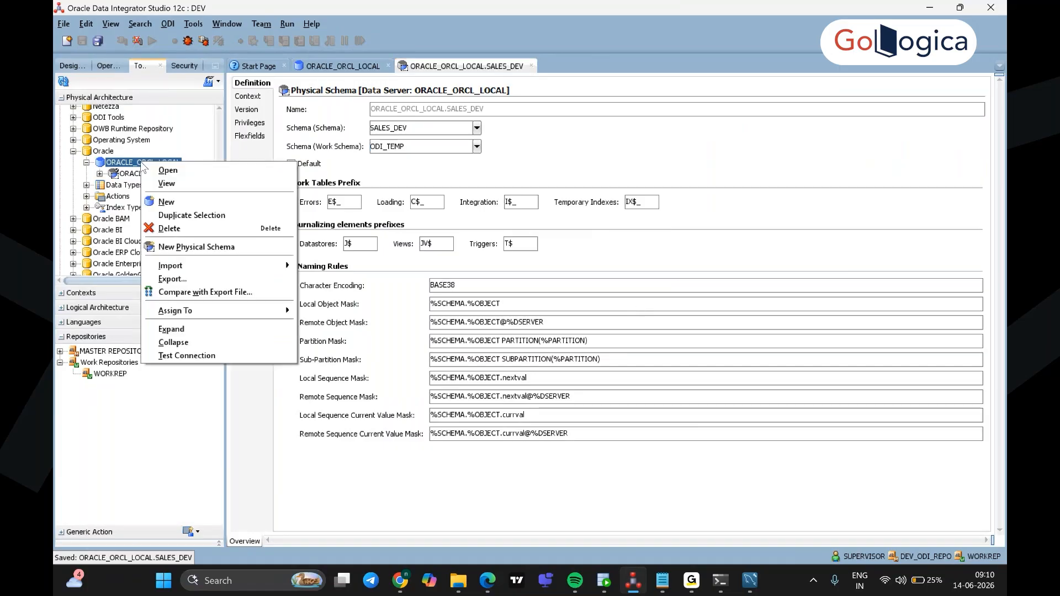
pyautogui.click(205, 247)
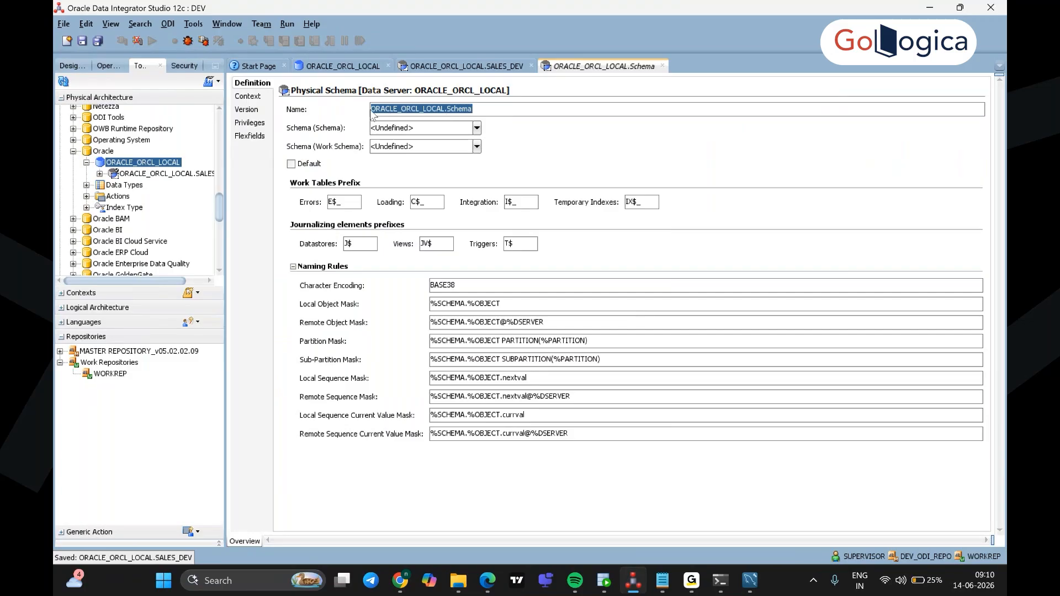
pyautogui.click(477, 129)
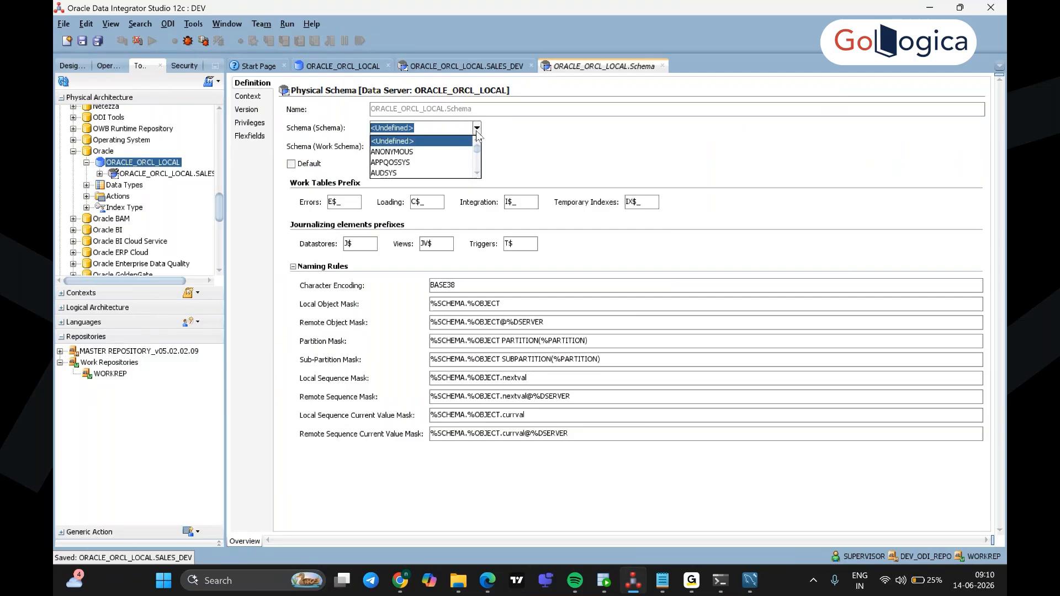
pyautogui.write('SALES_DEV')
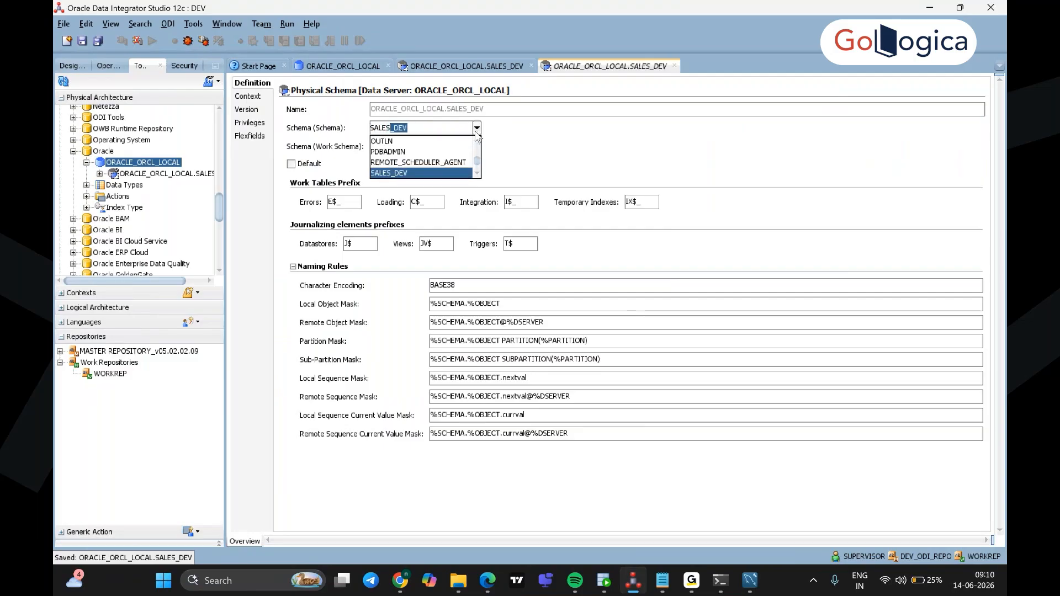
pyautogui.click(477, 174)
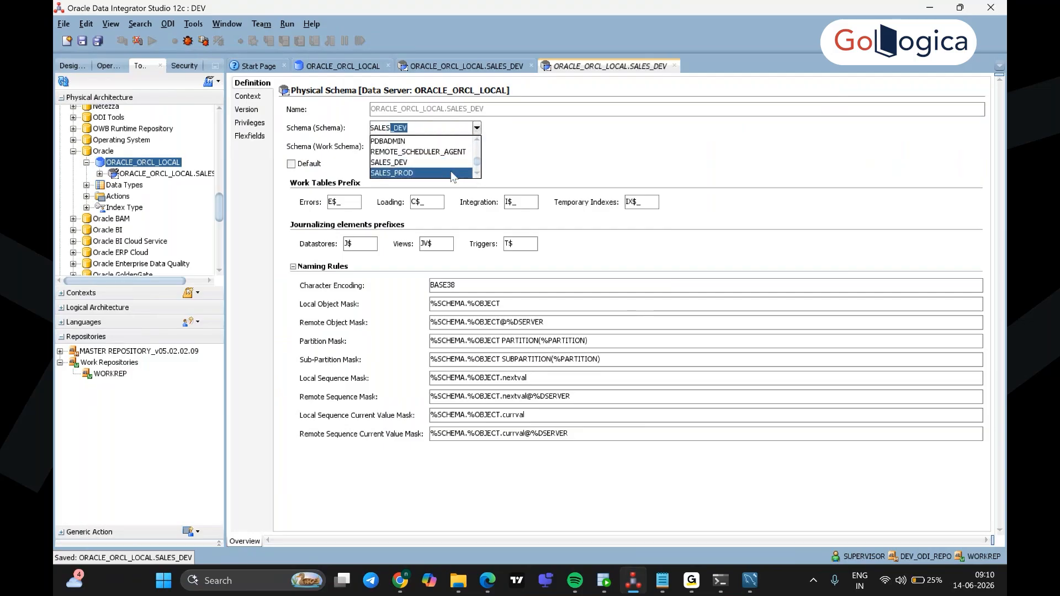
pyautogui.click(451, 173)
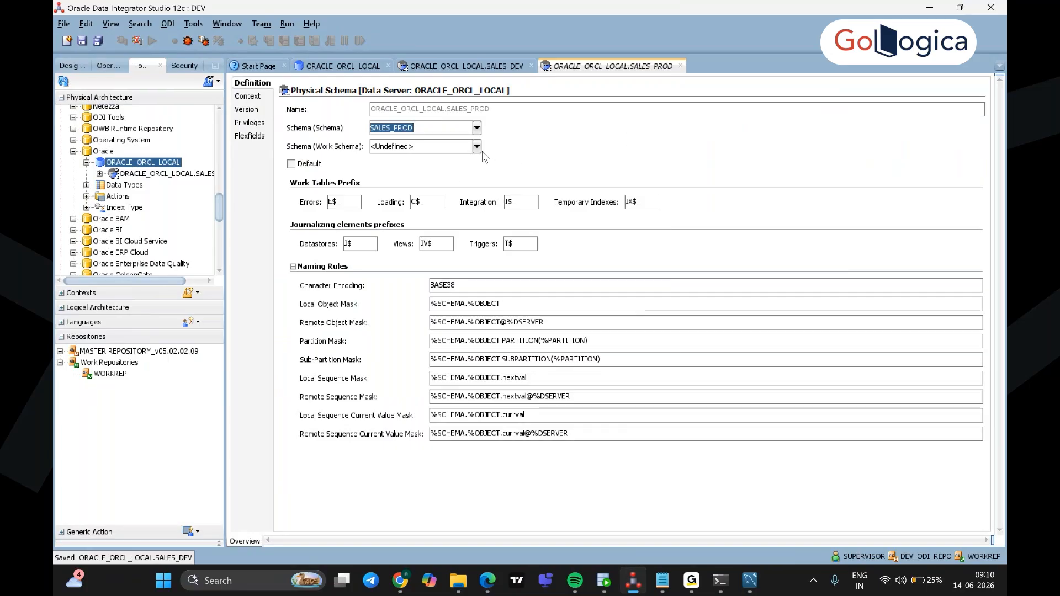
# Step: Set the work schema to ODI_TEMP, save SALES_PROD, and acknowledge the missing-context notice
pyautogui.click(477, 147)
pyautogui.write('ODI')
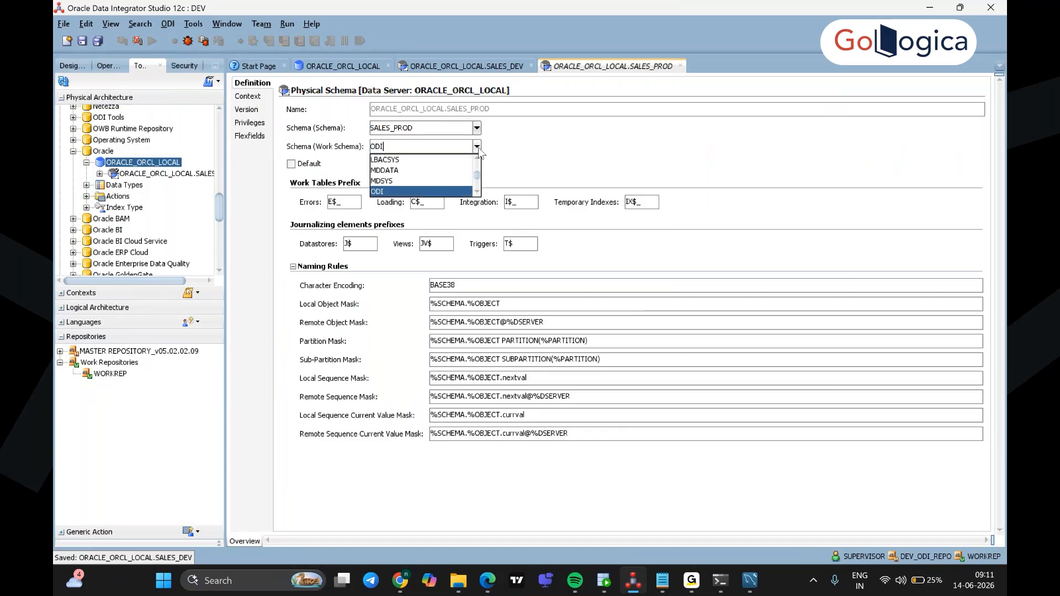
pyautogui.click(477, 191)
pyautogui.click(477, 192)
pyautogui.click(440, 181)
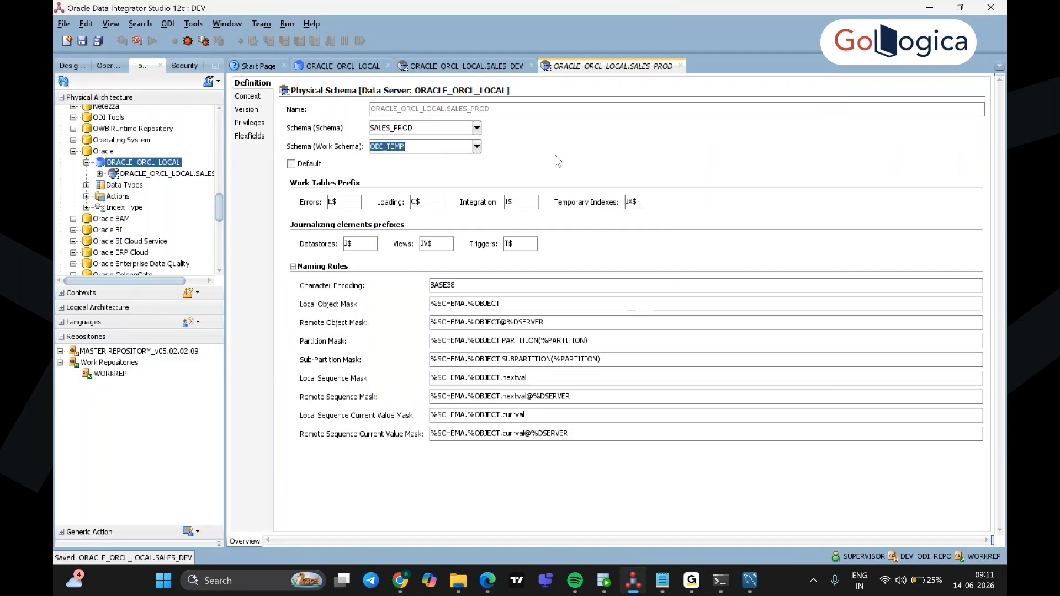
pyautogui.press('Tab')
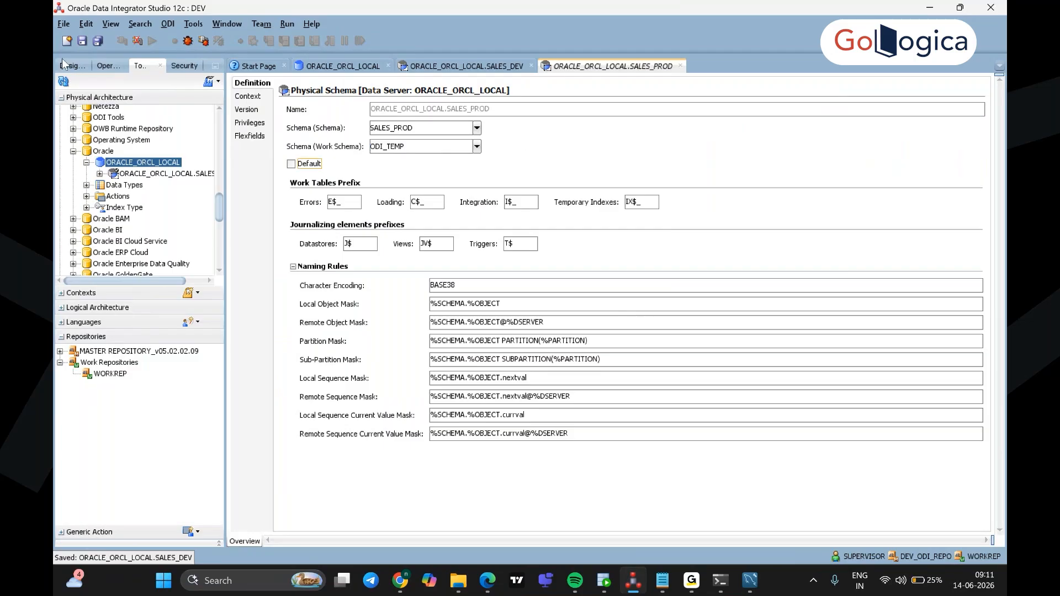
pyautogui.click(82, 42)
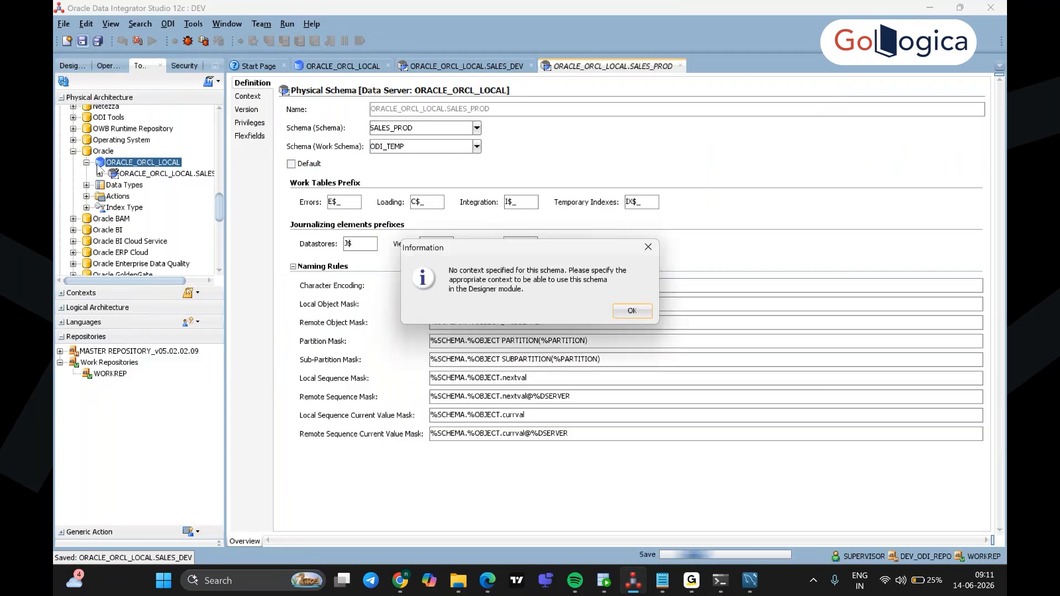
pyautogui.click(633, 312)
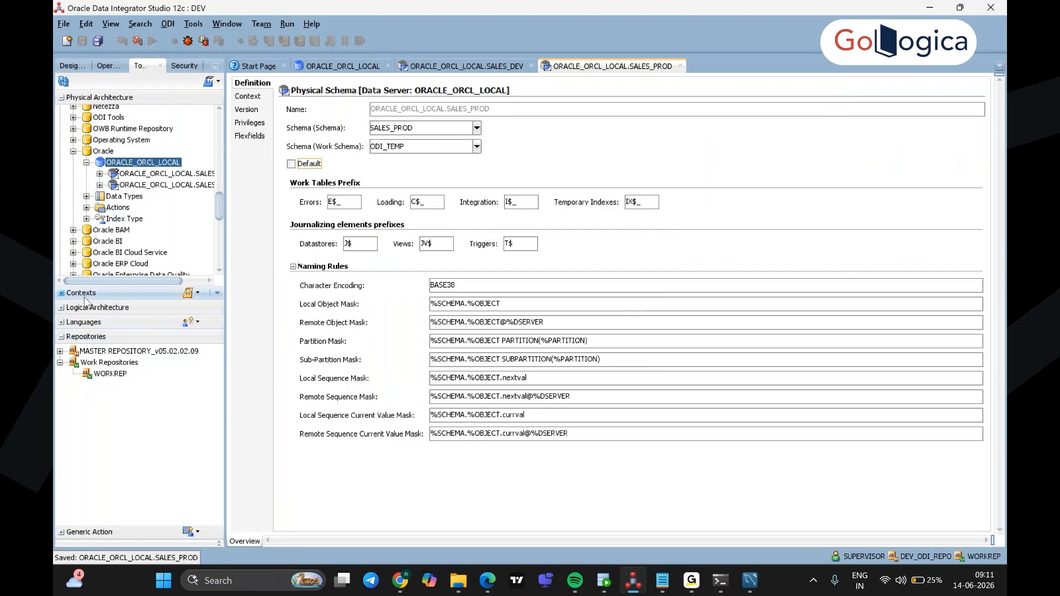
# Step: Under Logical Architecture technologies, create a new logical schema for Oracle
pyautogui.click(61, 307)
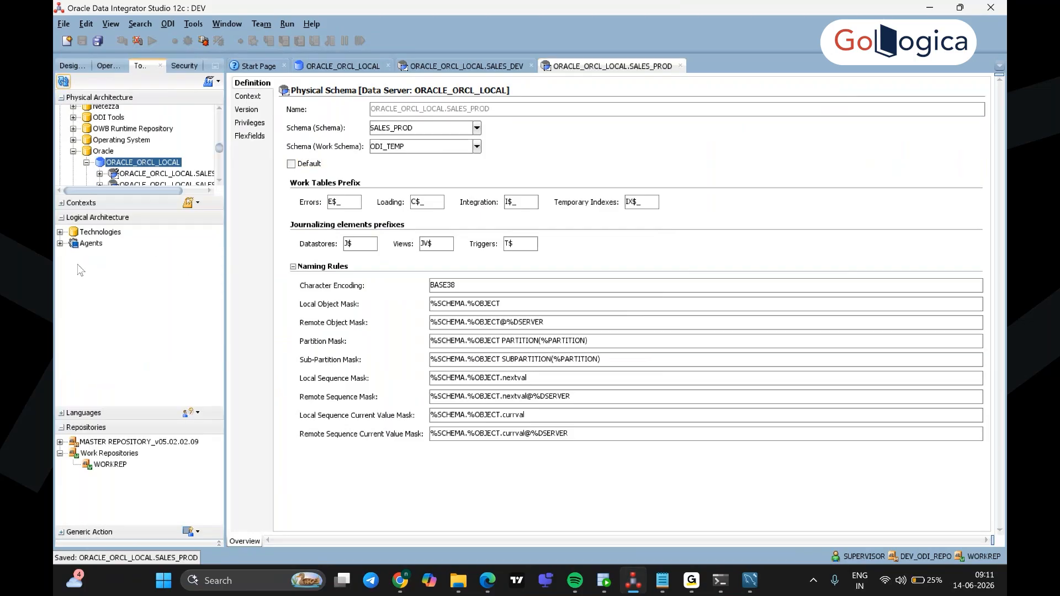
pyautogui.click(59, 232)
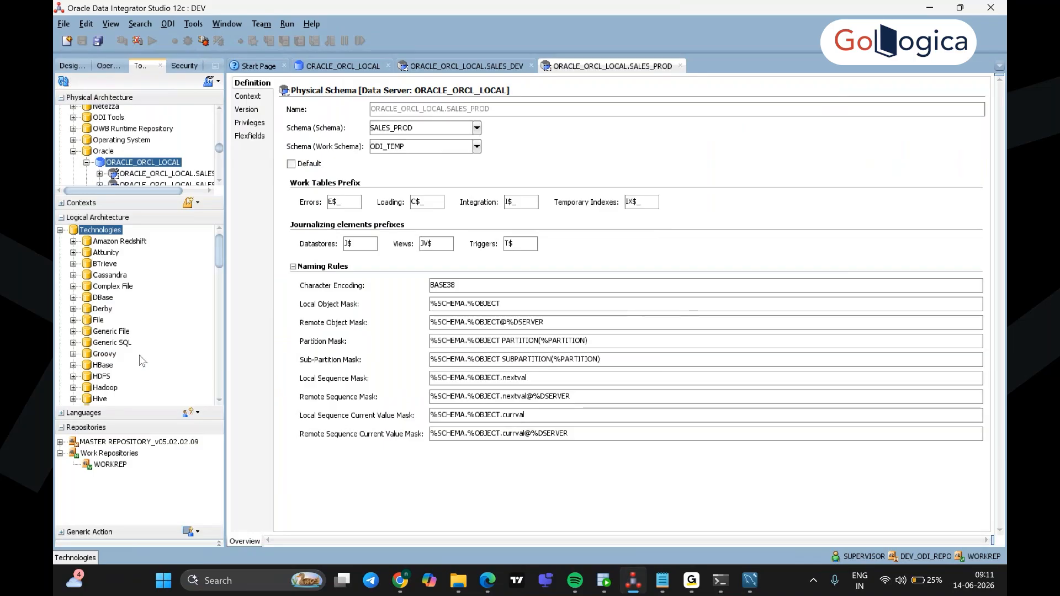
pyautogui.scroll(-5, 141, 359)
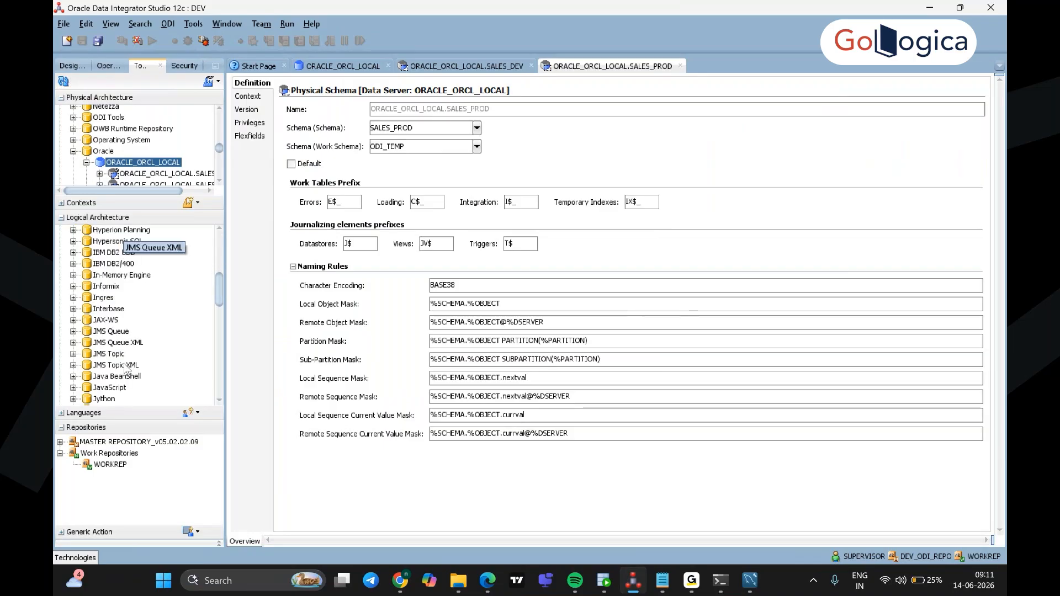
pyautogui.scroll(-5, 126, 369)
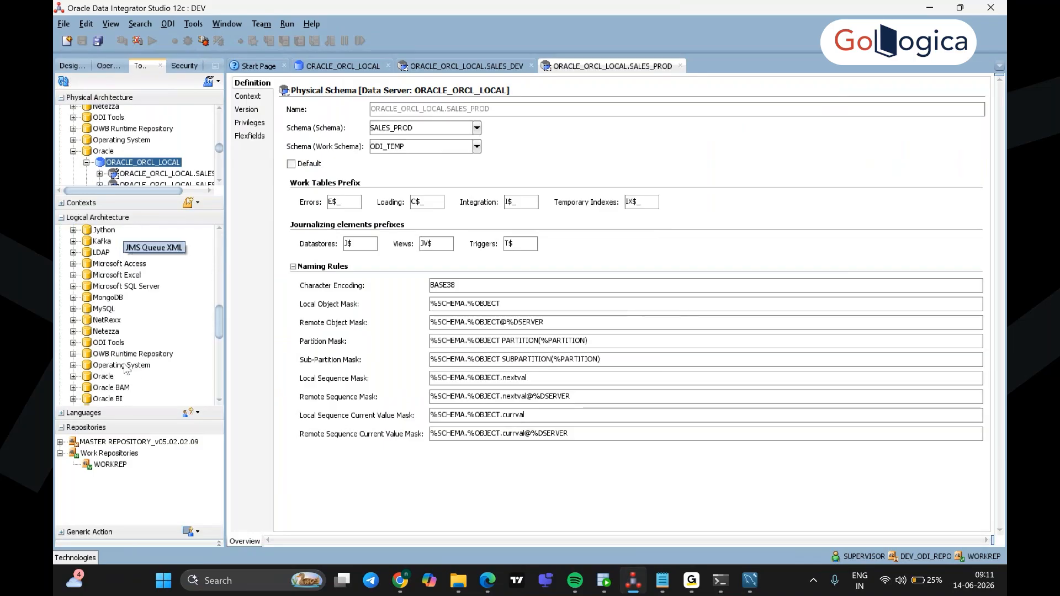
pyautogui.scroll(-1, 126, 369)
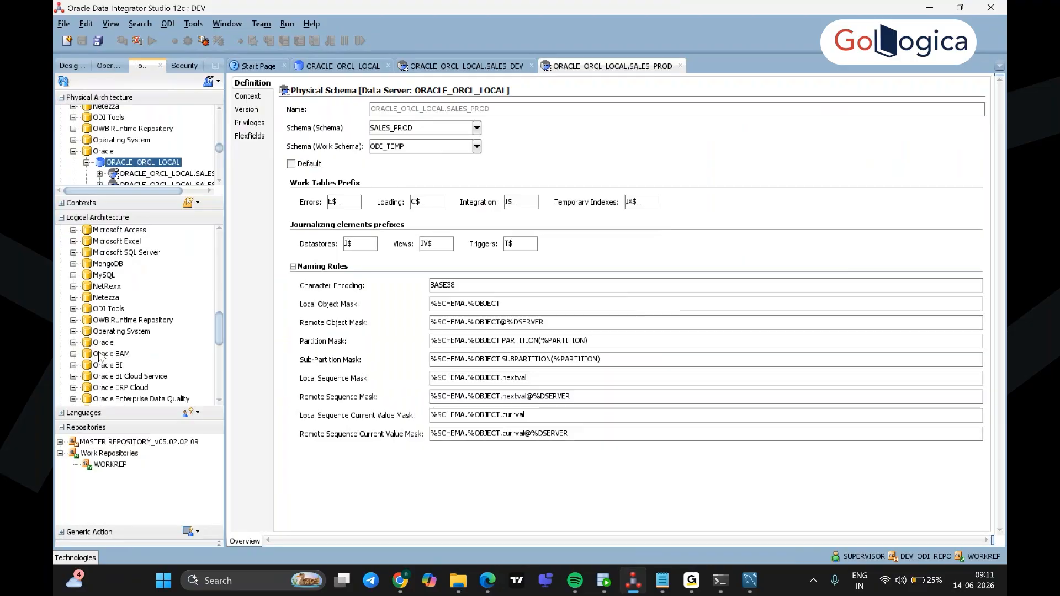
pyautogui.scroll(-1, 120, 288)
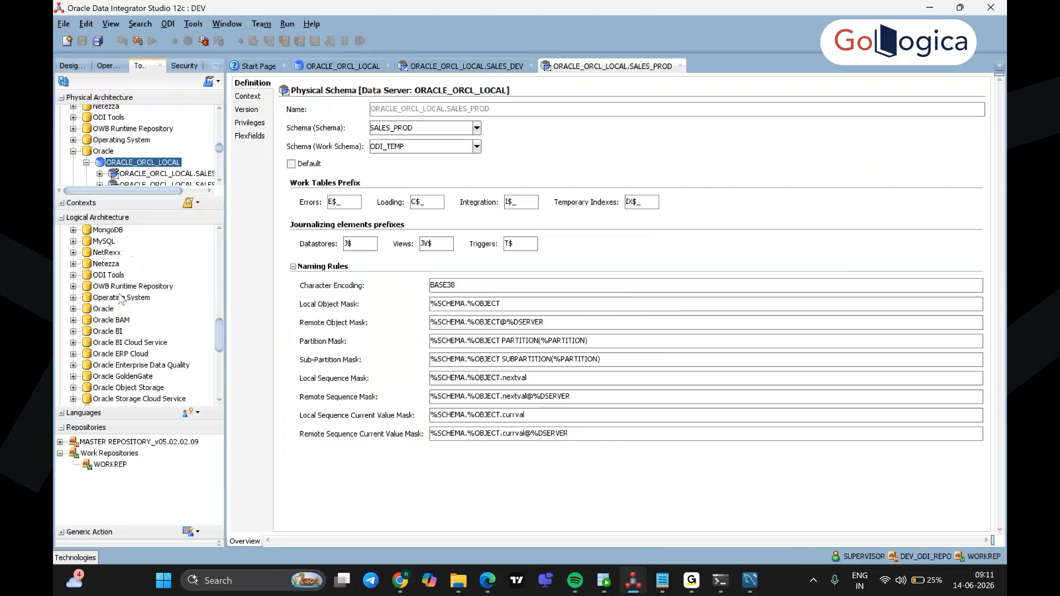
pyautogui.click(102, 310)
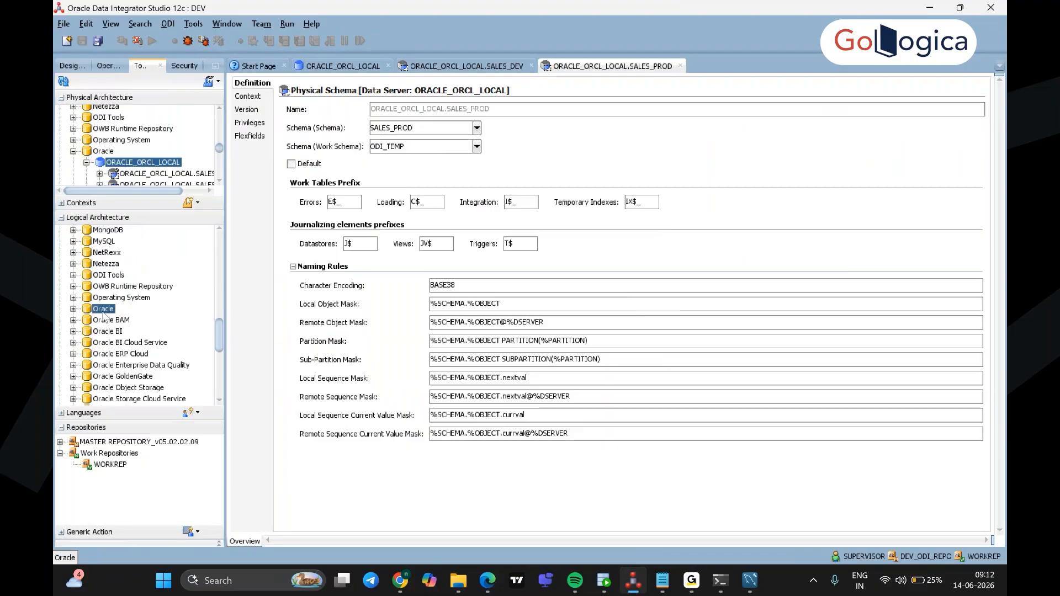
pyautogui.rightClick(102, 313)
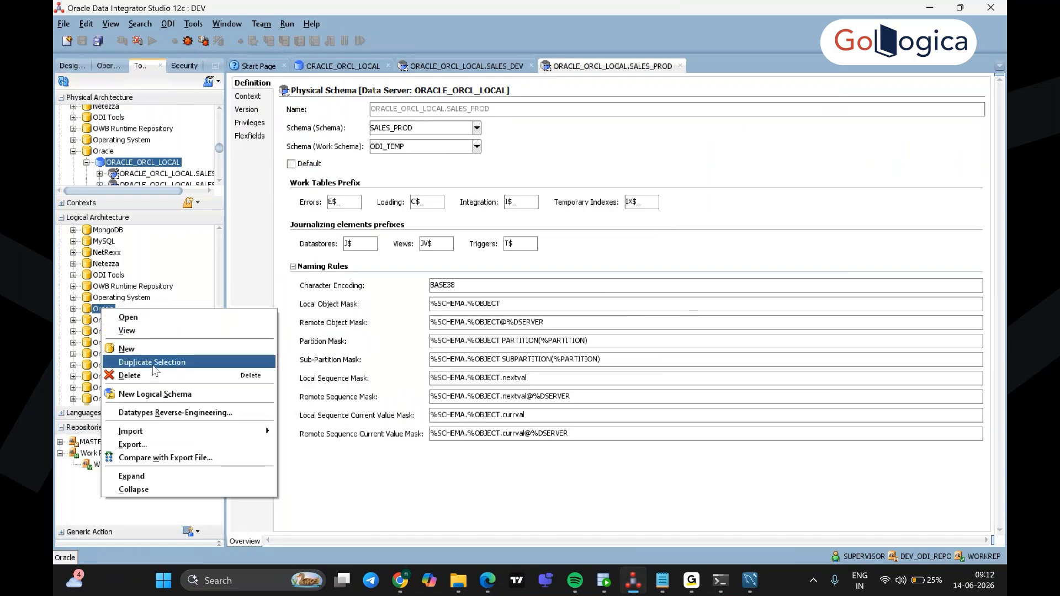
pyautogui.click(159, 395)
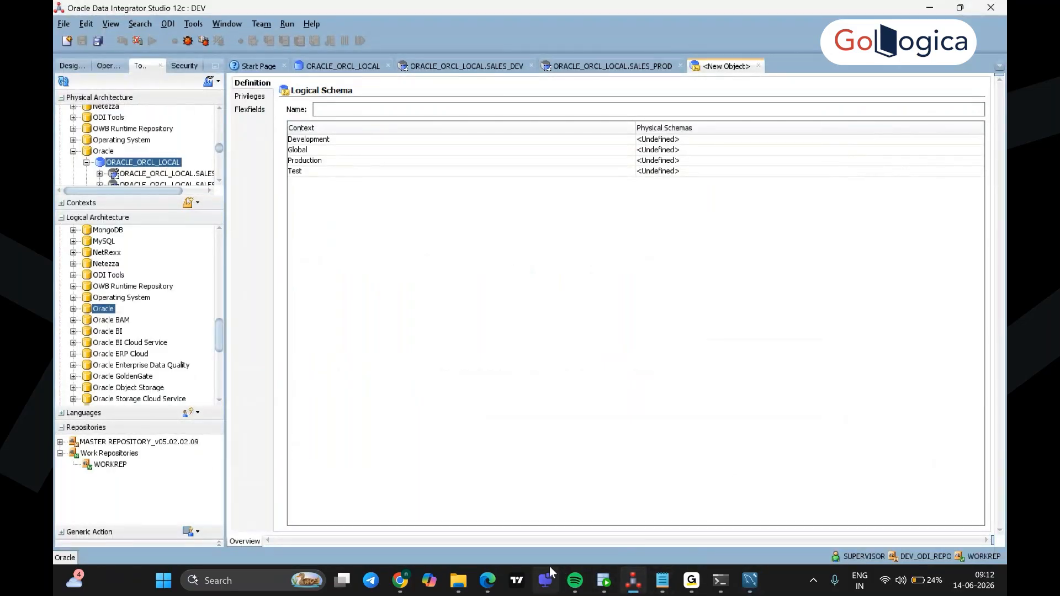
pyautogui.moveTo(746, 590)
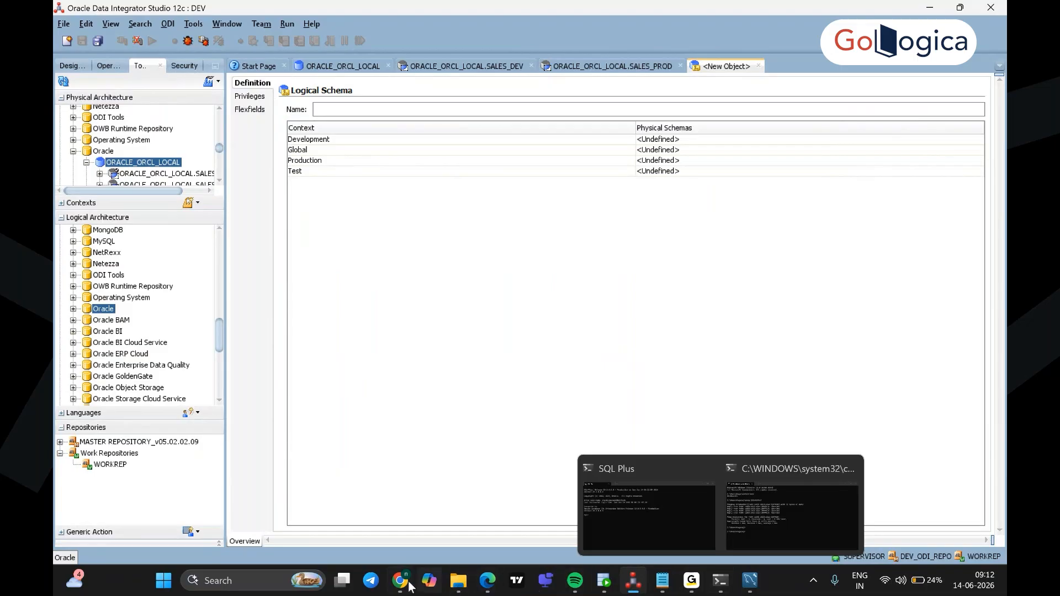
# Step: Bring up the LogicaODI12C Drive folder and Gemini panel, then switch to the ODI 12C AG.pdf guide
pyautogui.moveTo(400, 584)
pyautogui.click(396, 517)
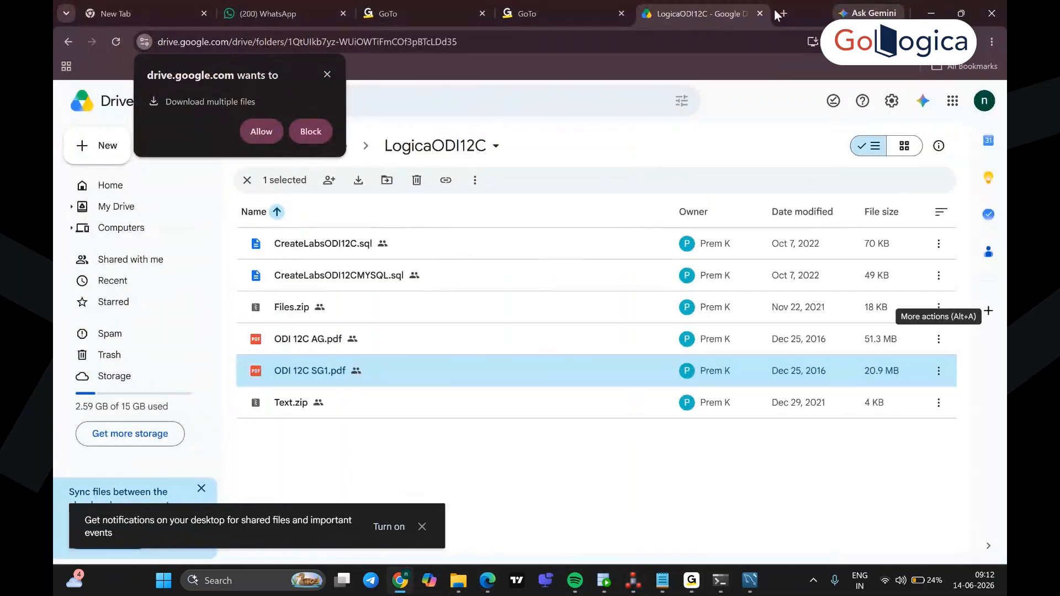
pyautogui.click(870, 14)
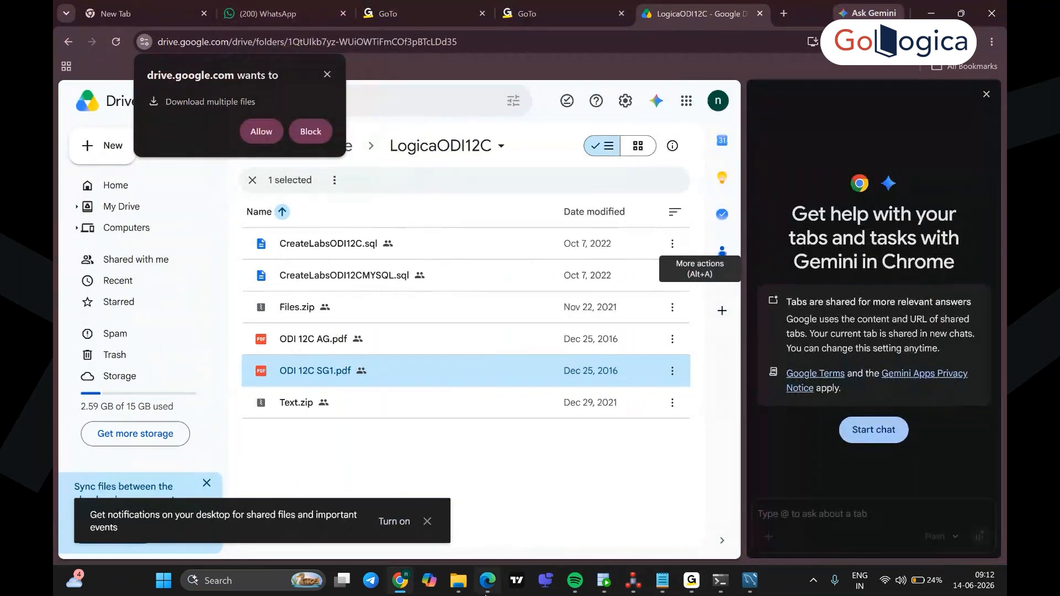
pyautogui.moveTo(487, 592)
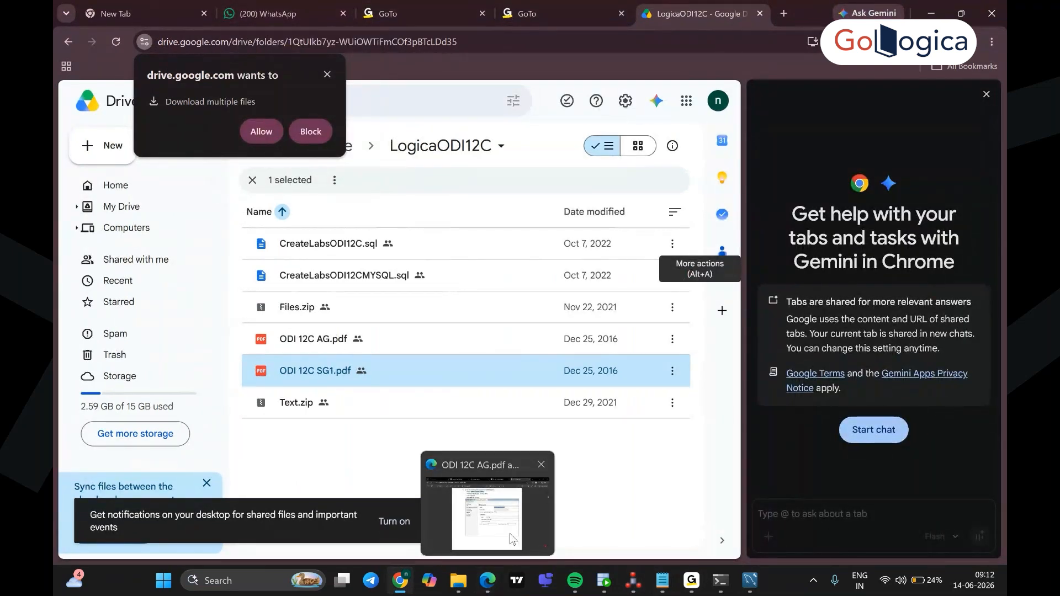
pyautogui.click(486, 590)
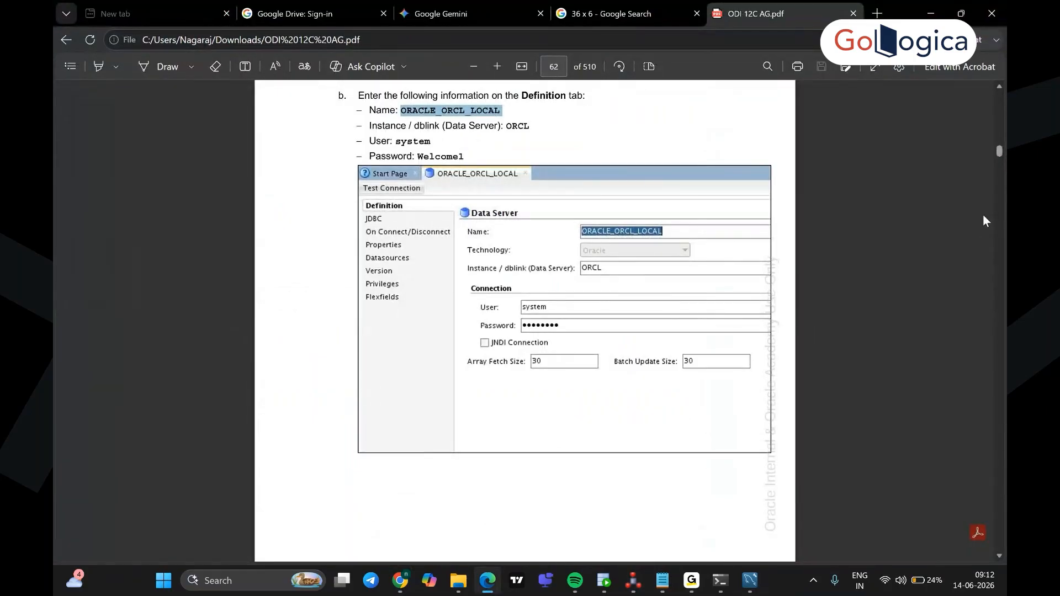
# Step: Scroll the lab guide down to step 8b on page 69
pyautogui.scroll(-3, 773, 328)
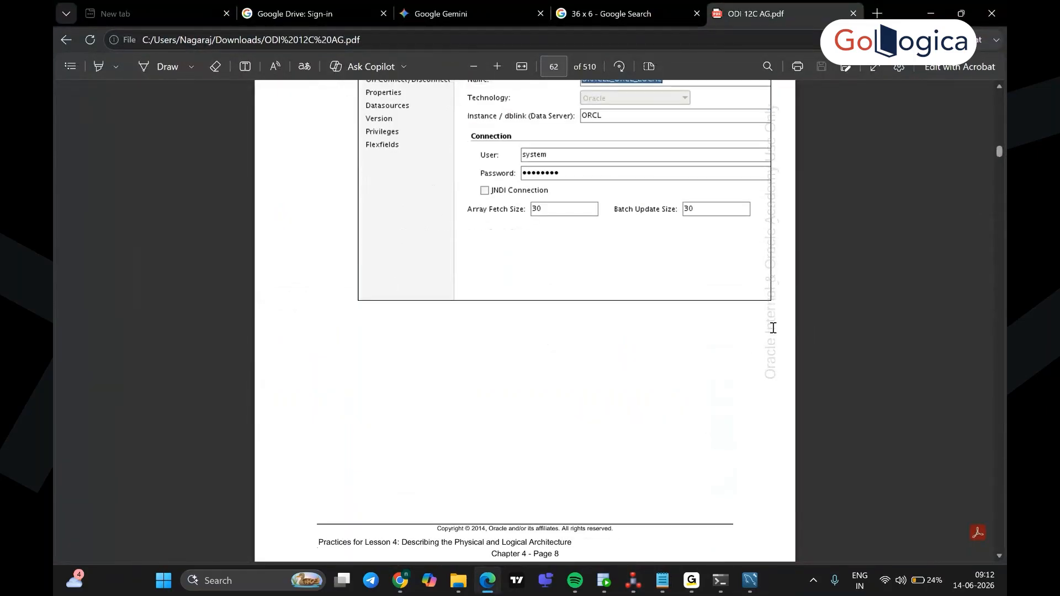
pyautogui.scroll(-6, 773, 328)
pyautogui.scroll(-5, 773, 328)
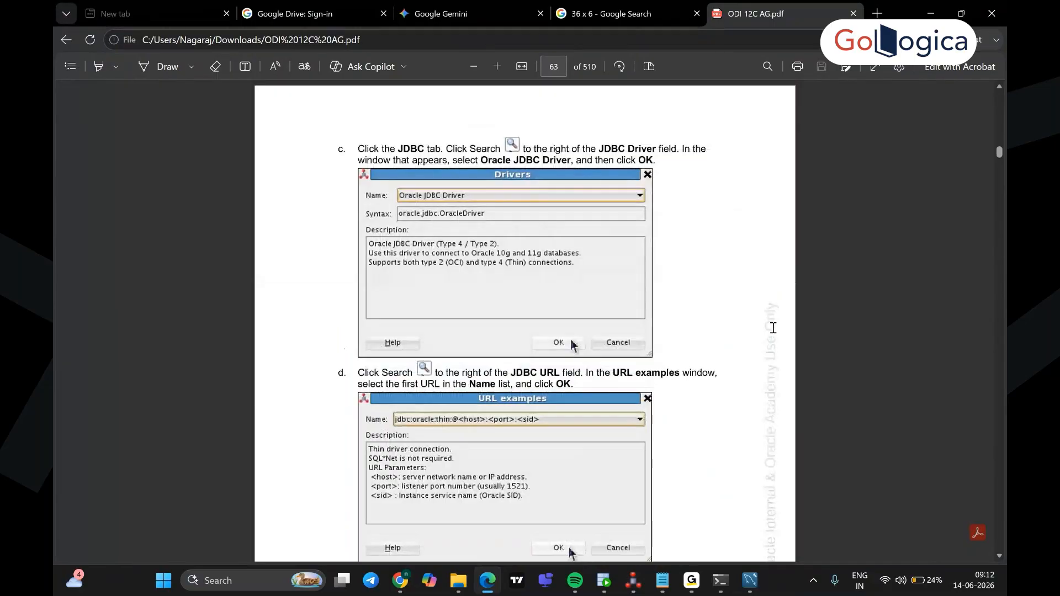
pyautogui.scroll(-6, 773, 328)
pyautogui.scroll(-12, 773, 328)
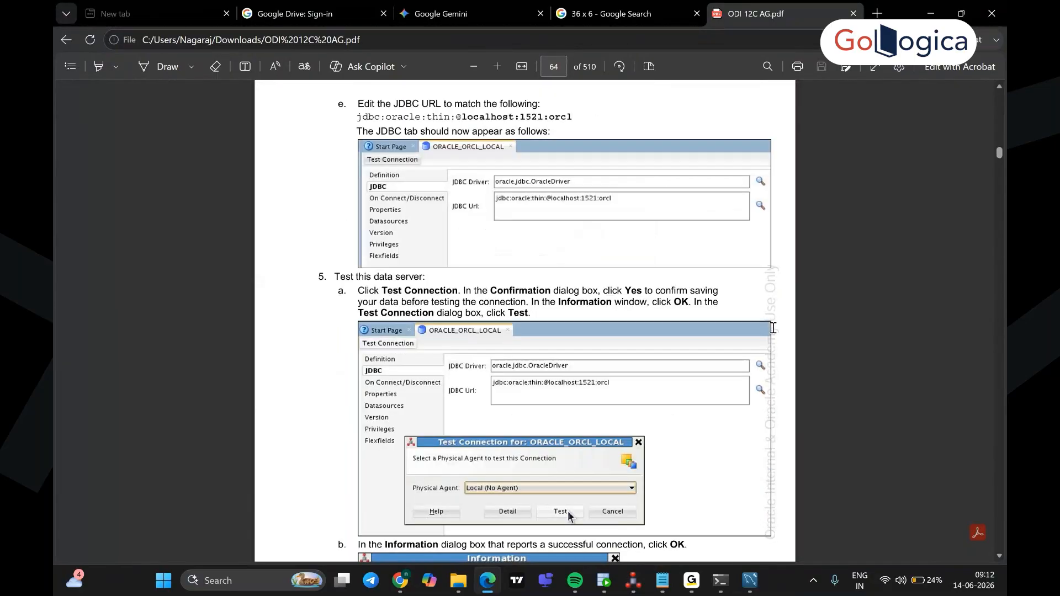
pyautogui.scroll(-10, 773, 328)
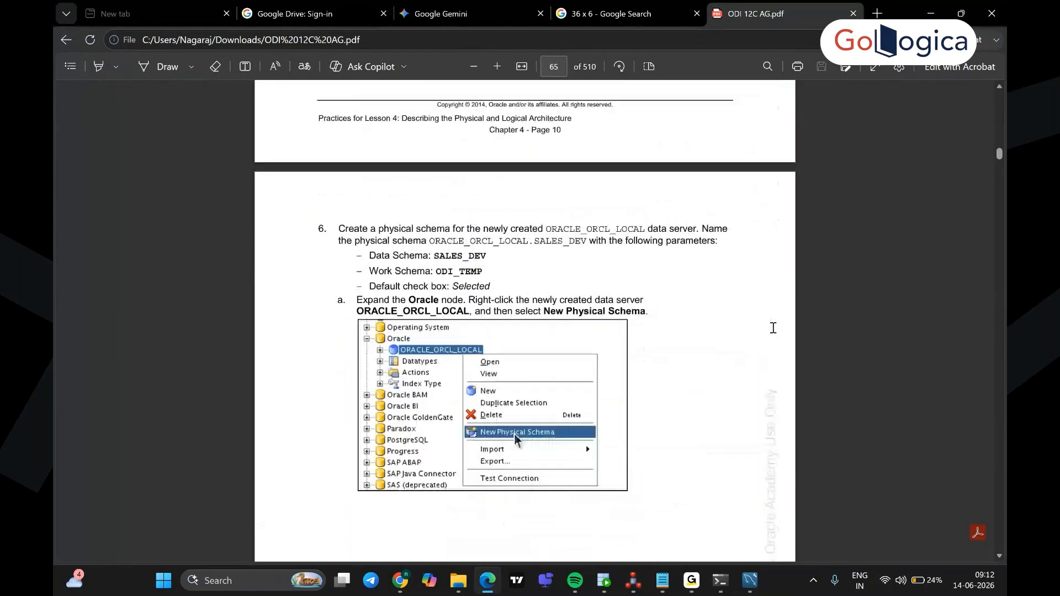
pyautogui.scroll(-9, 773, 328)
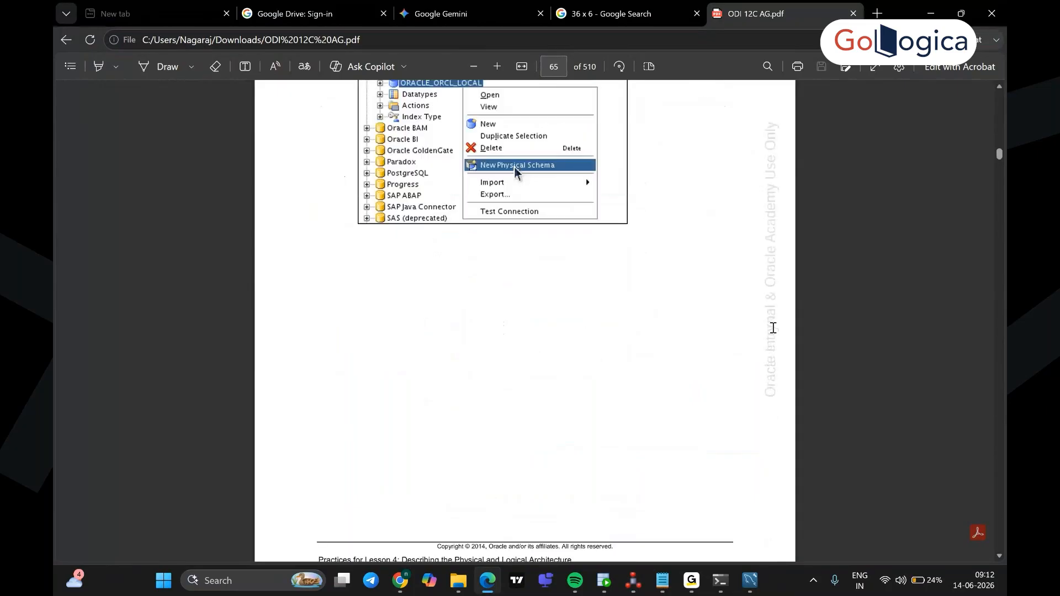
pyautogui.scroll(-9, 772, 328)
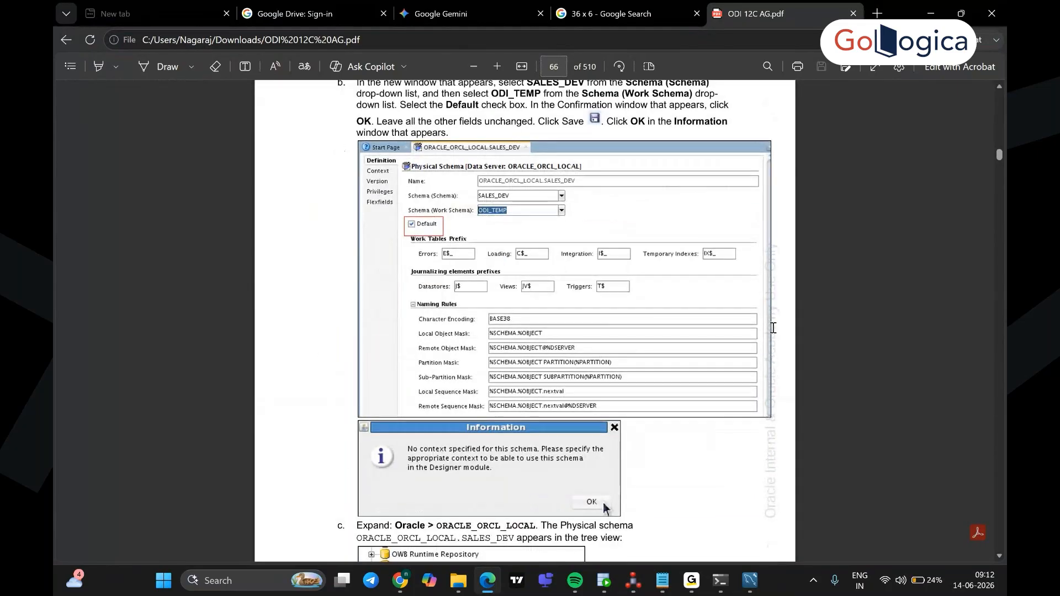
pyautogui.scroll(8, 773, 328)
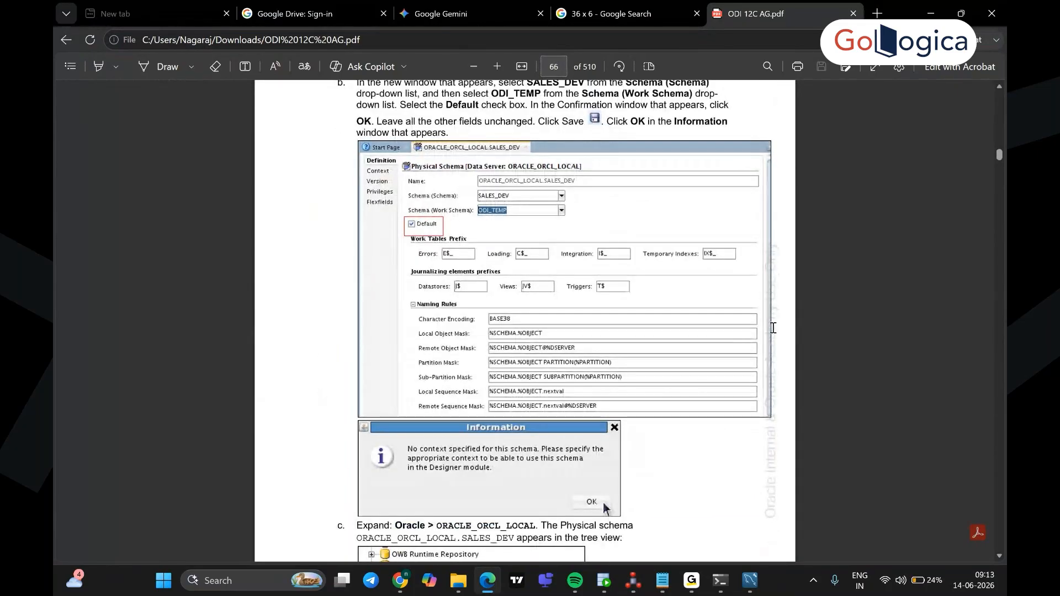
pyautogui.scroll(-6, 773, 328)
pyautogui.scroll(-3, 773, 328)
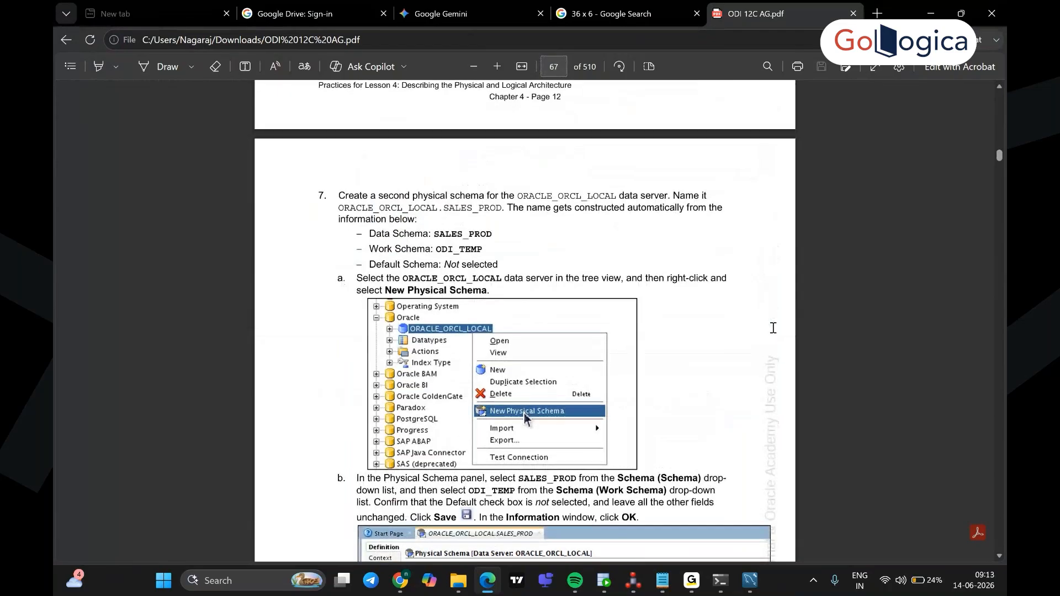
pyautogui.scroll(-5, 773, 328)
pyautogui.scroll(-8, 773, 328)
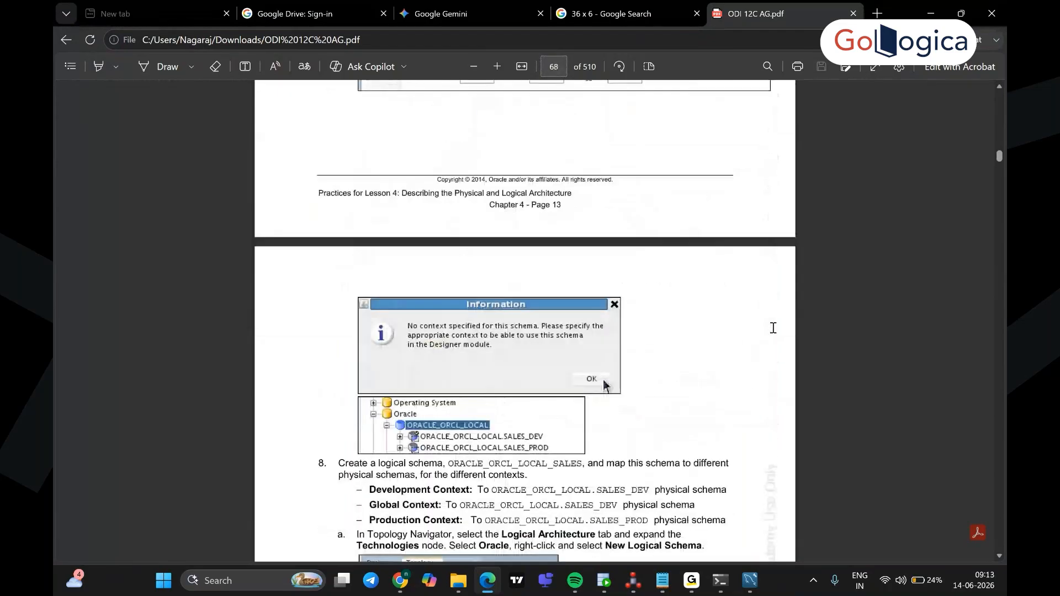
pyautogui.scroll(-3, 773, 328)
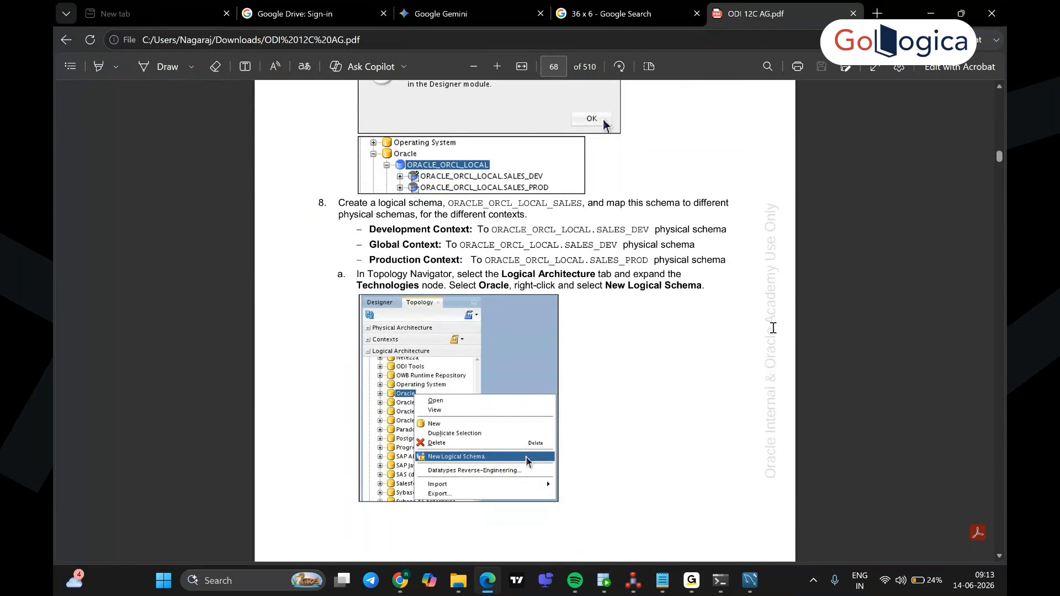
pyautogui.scroll(-1, 773, 328)
pyautogui.scroll(1, 773, 328)
pyautogui.scroll(-1, 683, 399)
pyautogui.scroll(-10, 681, 398)
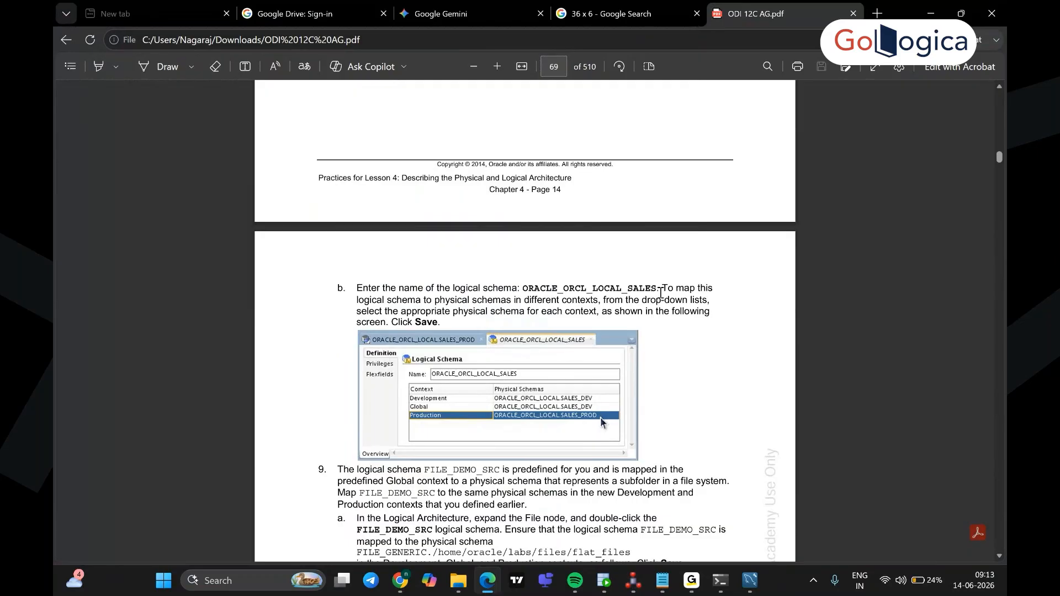
# Step: Select the logical schema name ORACLE_ORCL_LOCAL_SALES in the guide and return to ODI Studio
pyautogui.moveTo(661, 291); pyautogui.dragTo(522, 290)
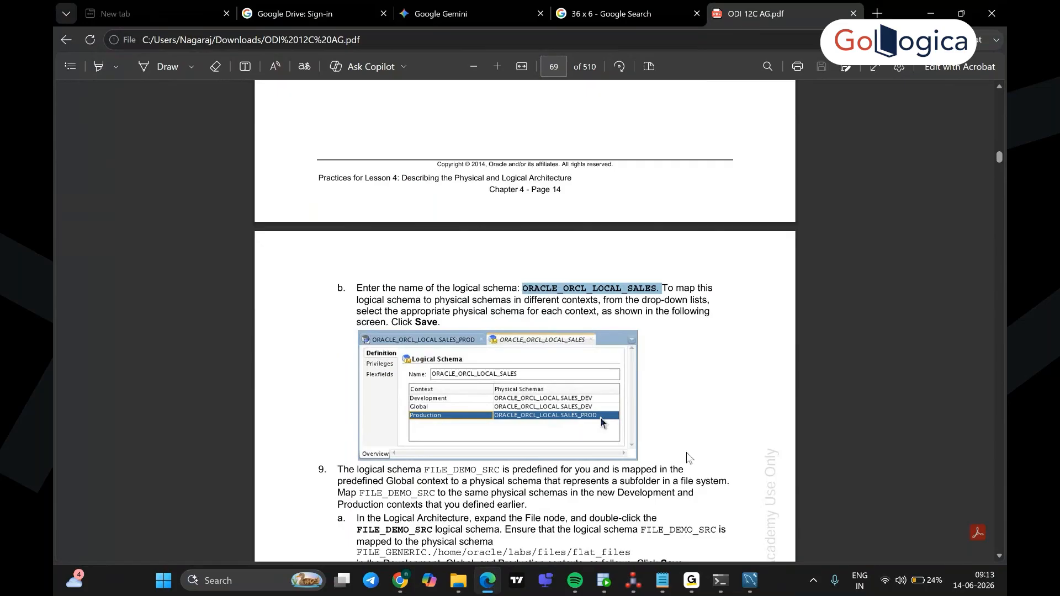
pyautogui.click(659, 288)
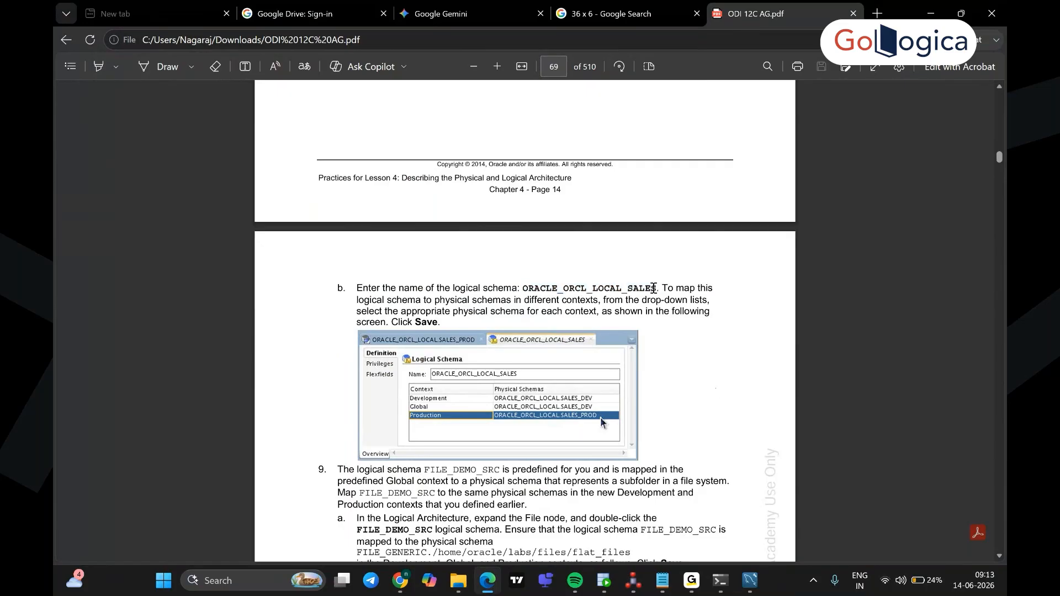
pyautogui.moveTo(656, 288); pyautogui.dragTo(524, 287)
pyautogui.hotkey('ctrl', 'c')
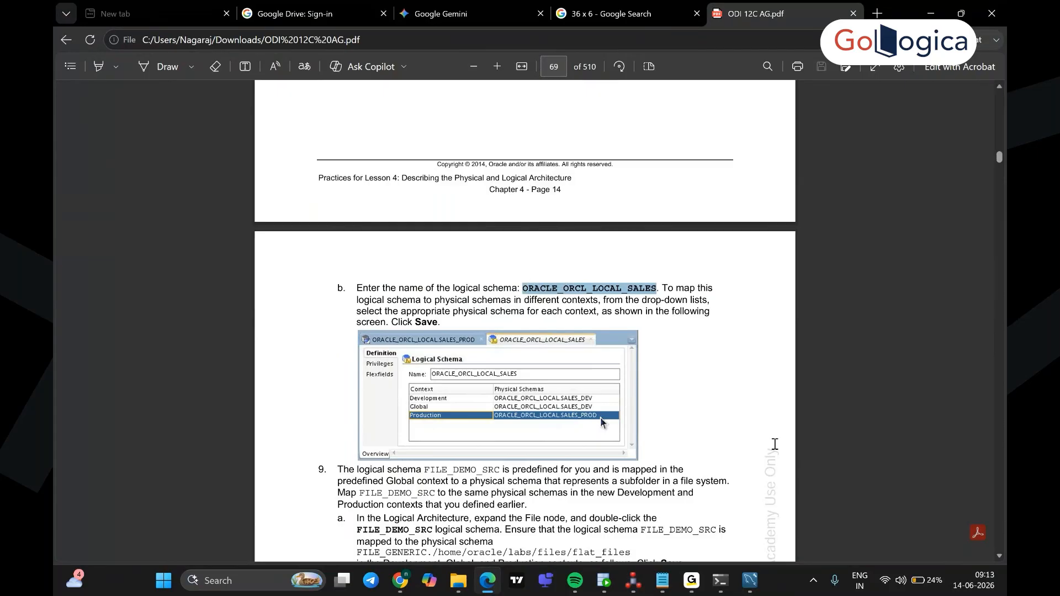
pyautogui.click(634, 580)
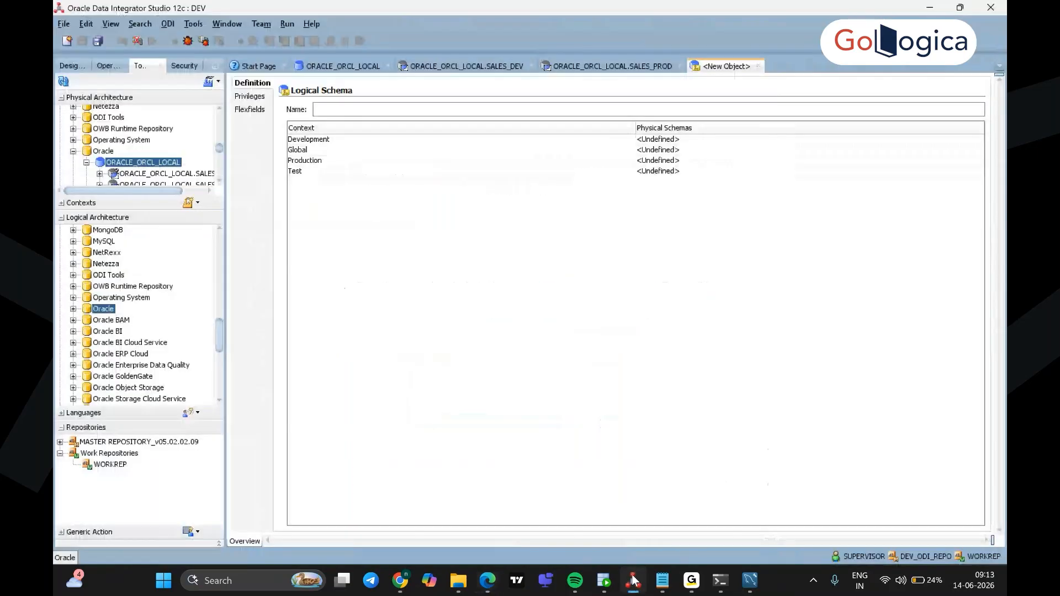
# Step: Paste ORACLE_ORCL_LOCAL_SALES as the name and choose ORACLE_ORCL_LOCAL.SALES_DEV for Development
pyautogui.hotkey('ctrl', 'v')
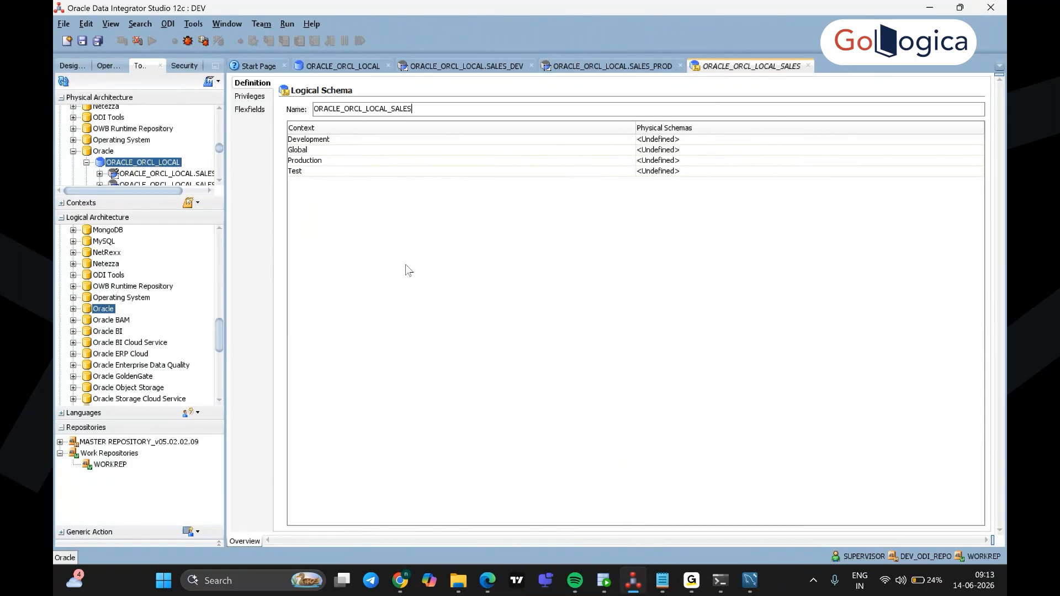
pyautogui.click(353, 140)
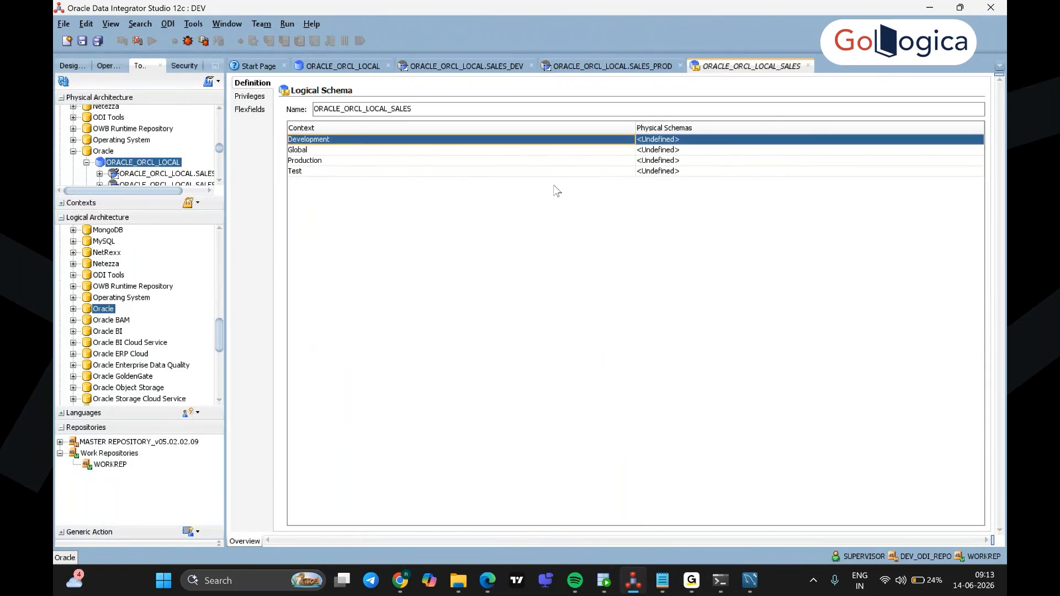
pyautogui.click(698, 141)
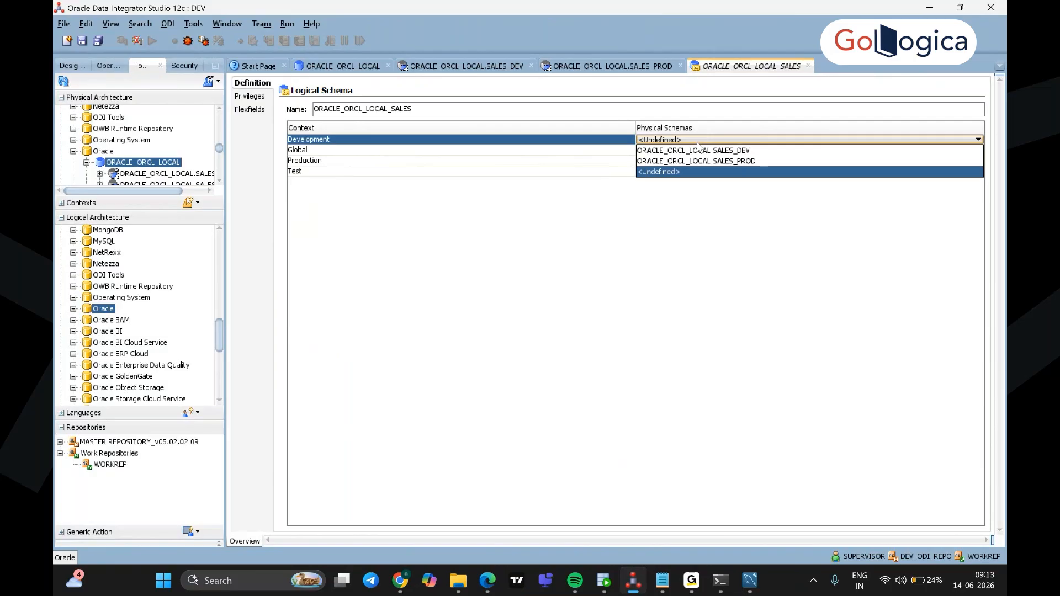
pyautogui.click(706, 157)
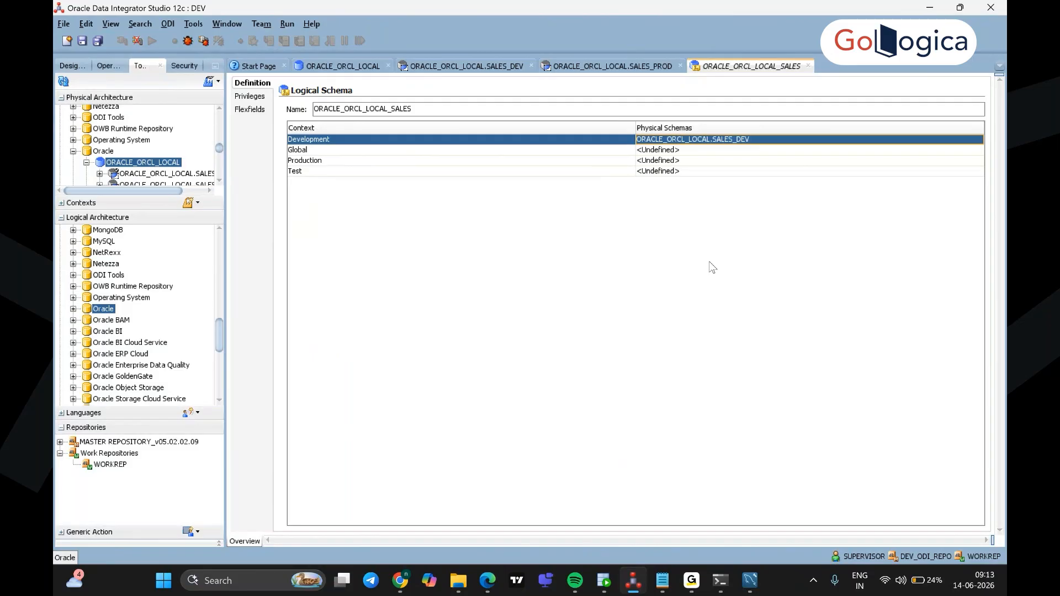
# Step: Choose ORACLE_ORCL_LOCAL.SALES_DEV for Global and Test, and ORACLE_ORCL_LOCAL.SALES_PROD for Production
pyautogui.click(379, 150)
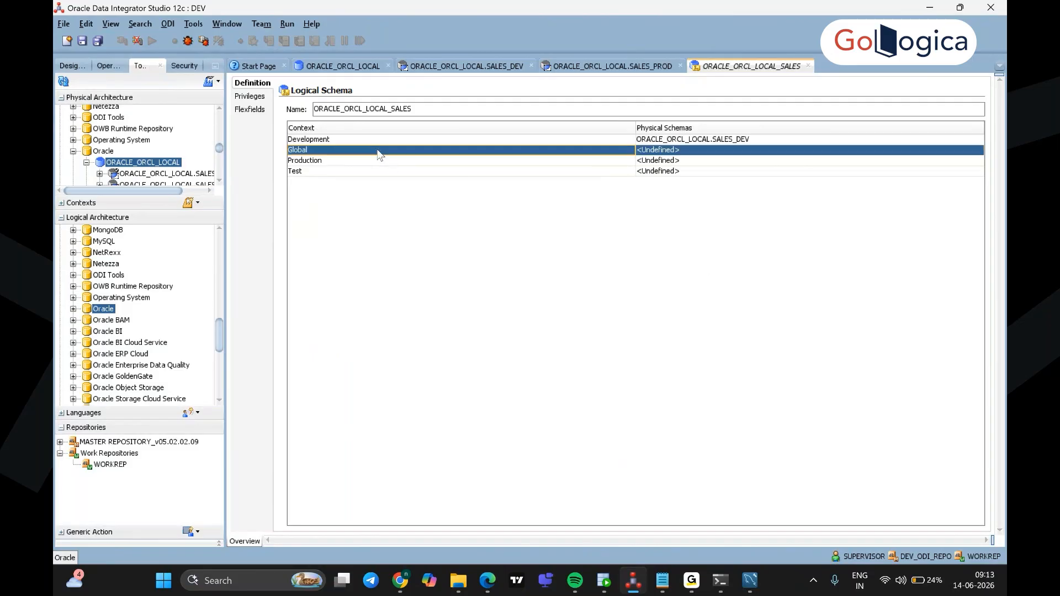
pyautogui.click(678, 154)
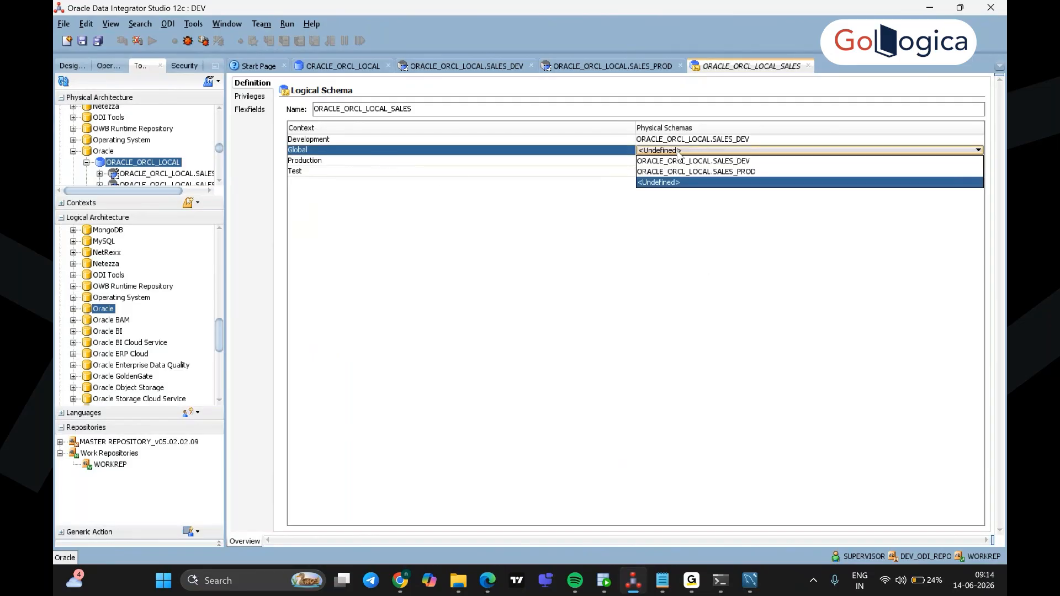
pyautogui.click(680, 161)
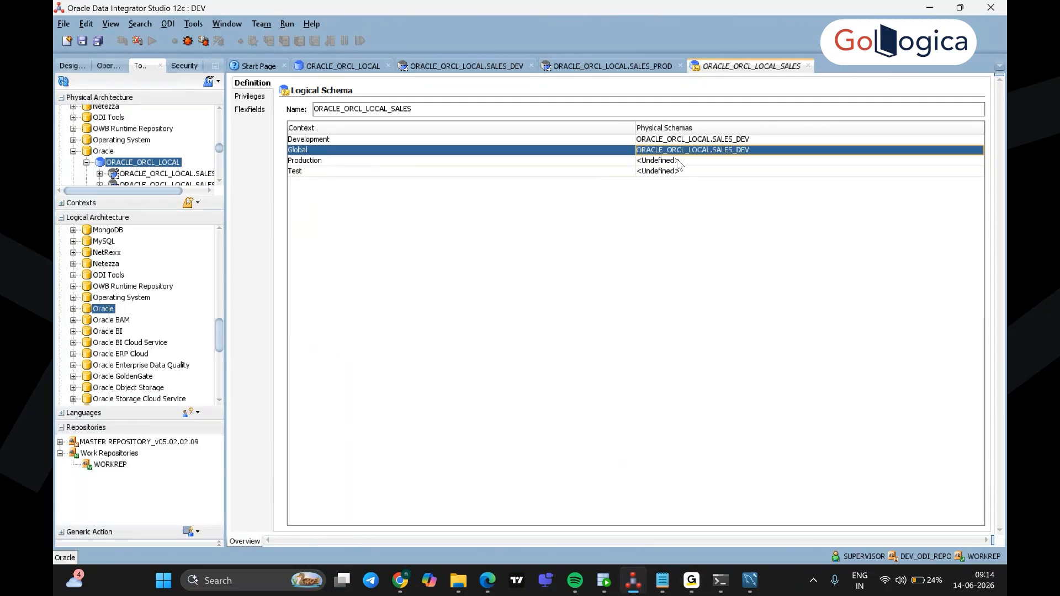
pyautogui.click(320, 161)
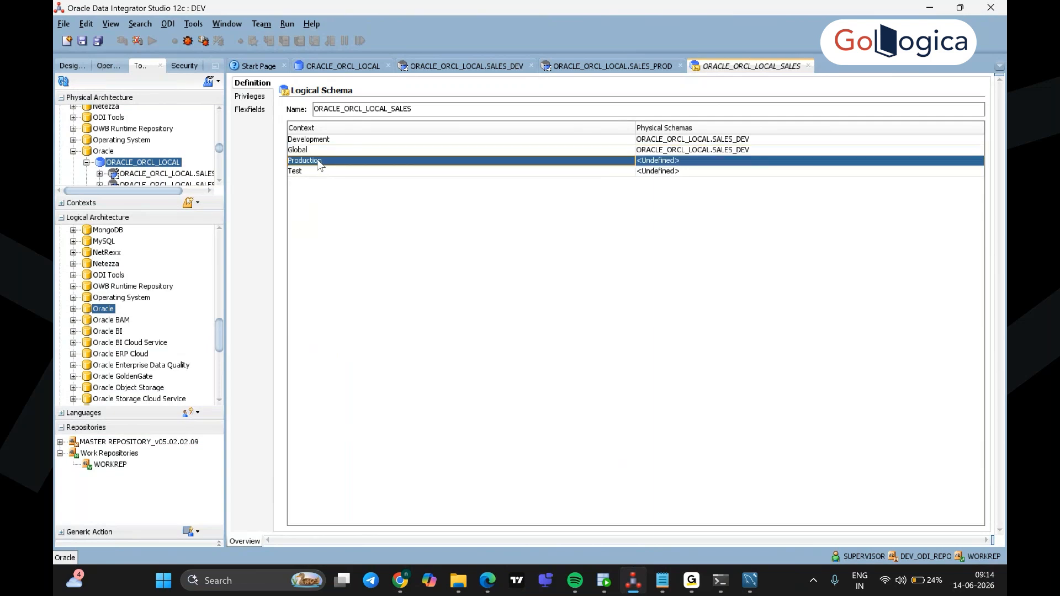
pyautogui.click(657, 160)
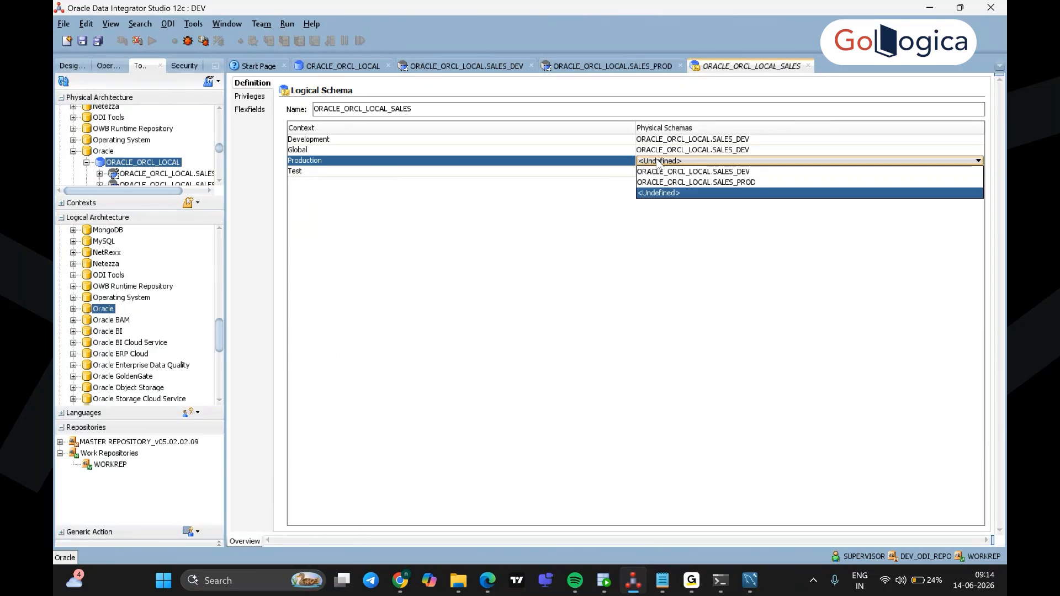
pyautogui.click(658, 172)
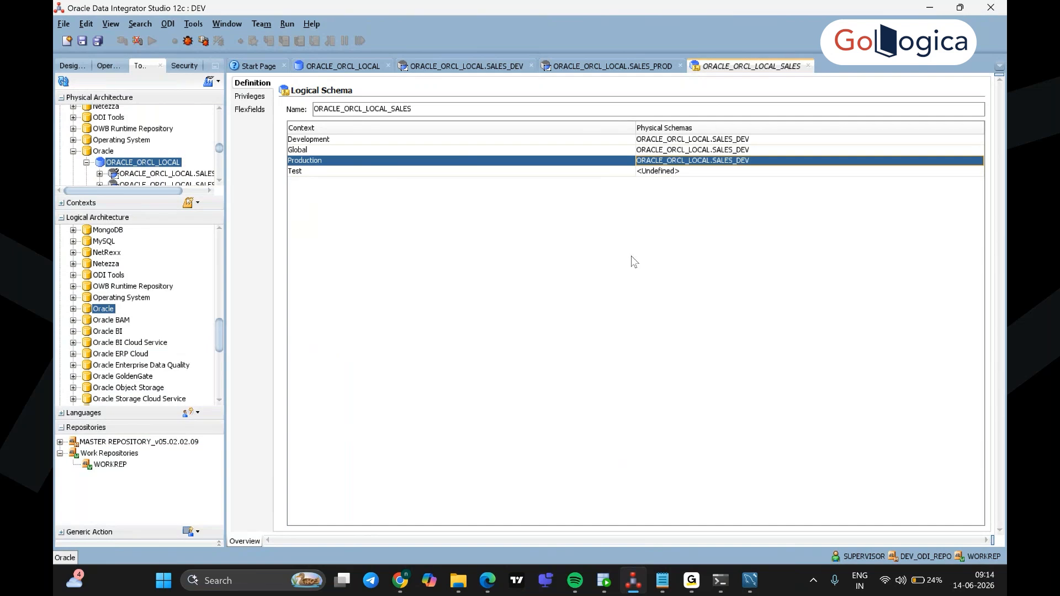
pyautogui.click(741, 160)
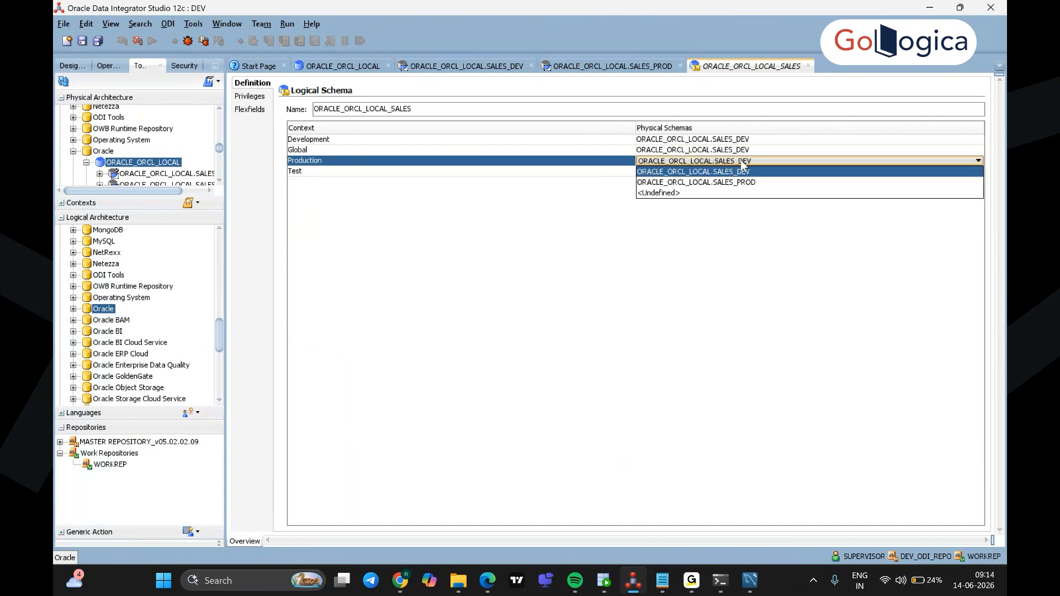
pyautogui.click(741, 181)
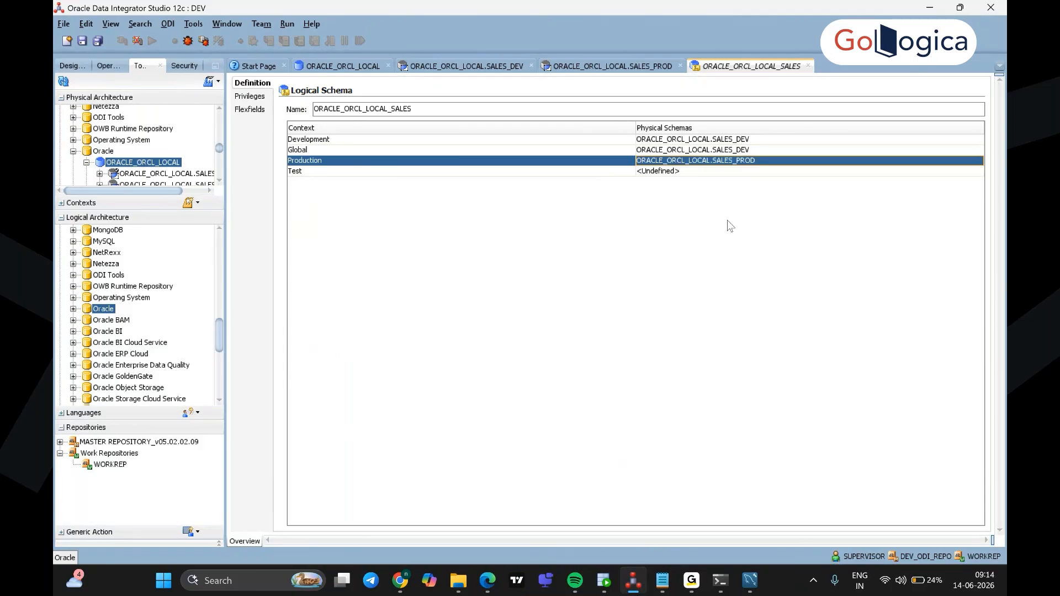
pyautogui.click(697, 173)
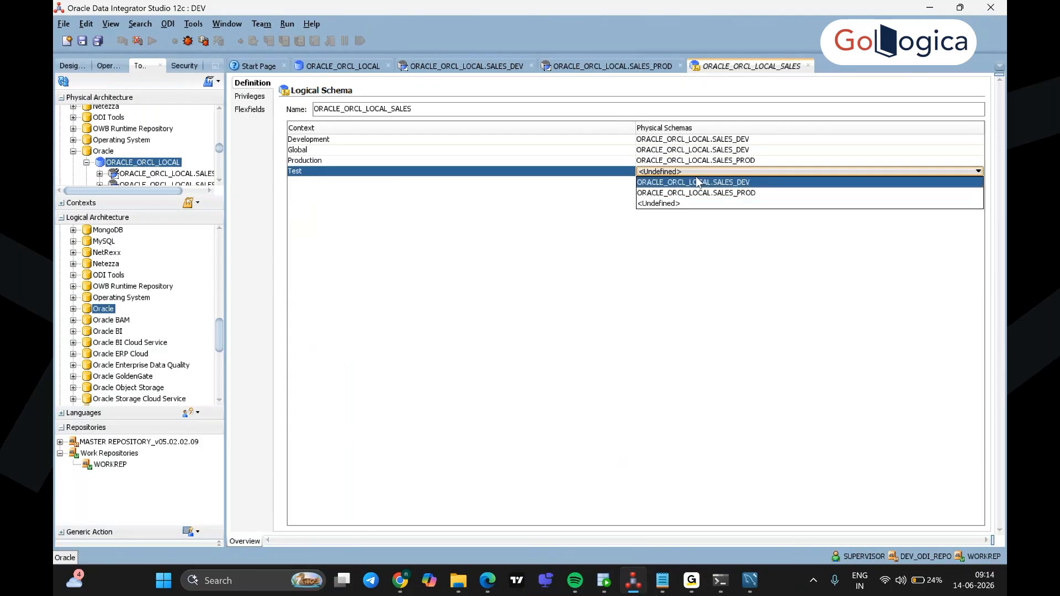
pyautogui.click(698, 182)
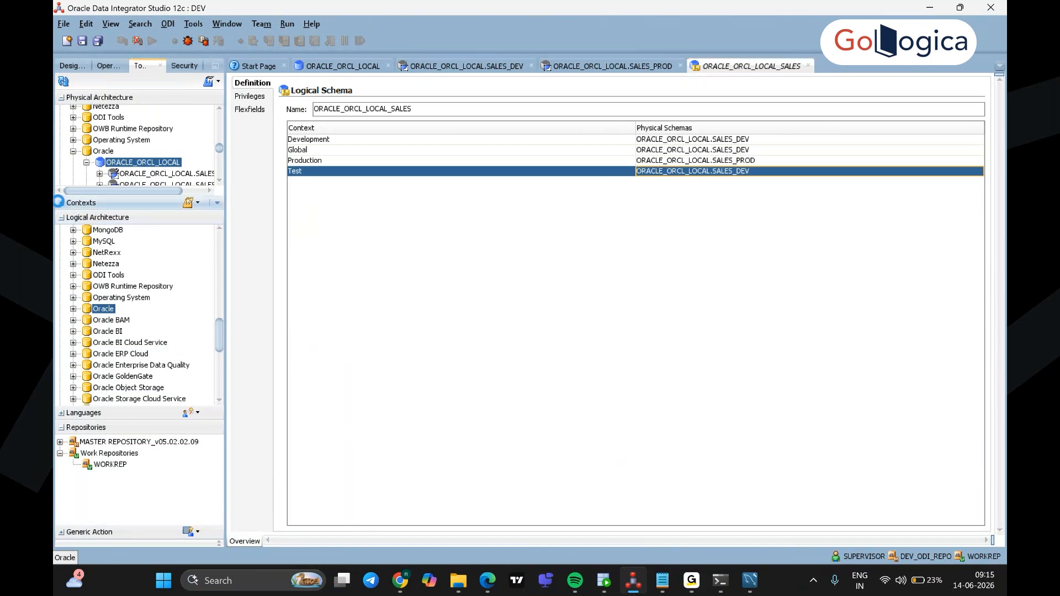
# Step: Open the Global and Development context editors from the Contexts list
pyautogui.click(61, 203)
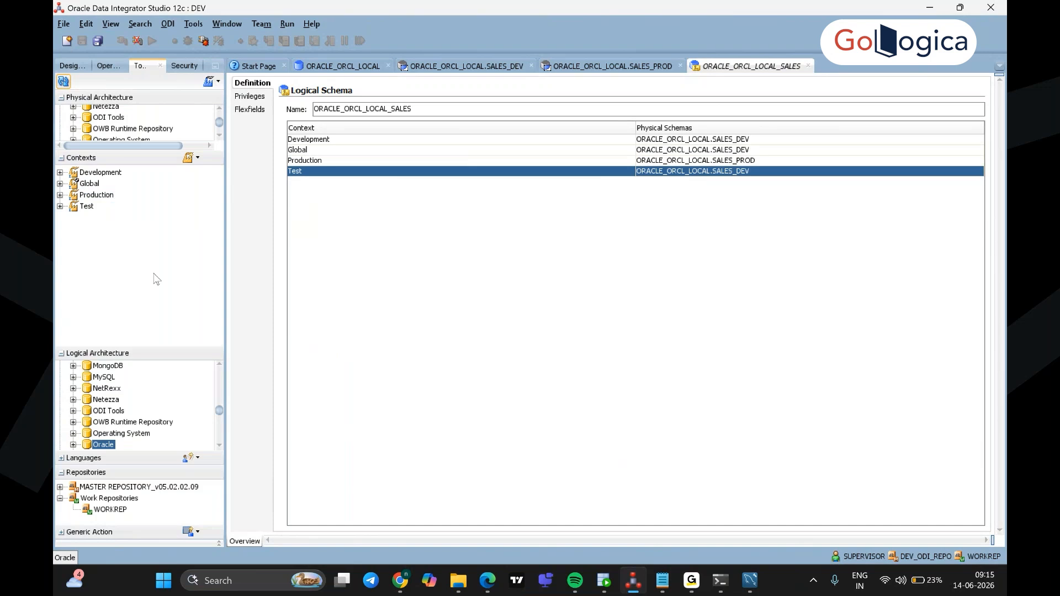
pyautogui.click(60, 183)
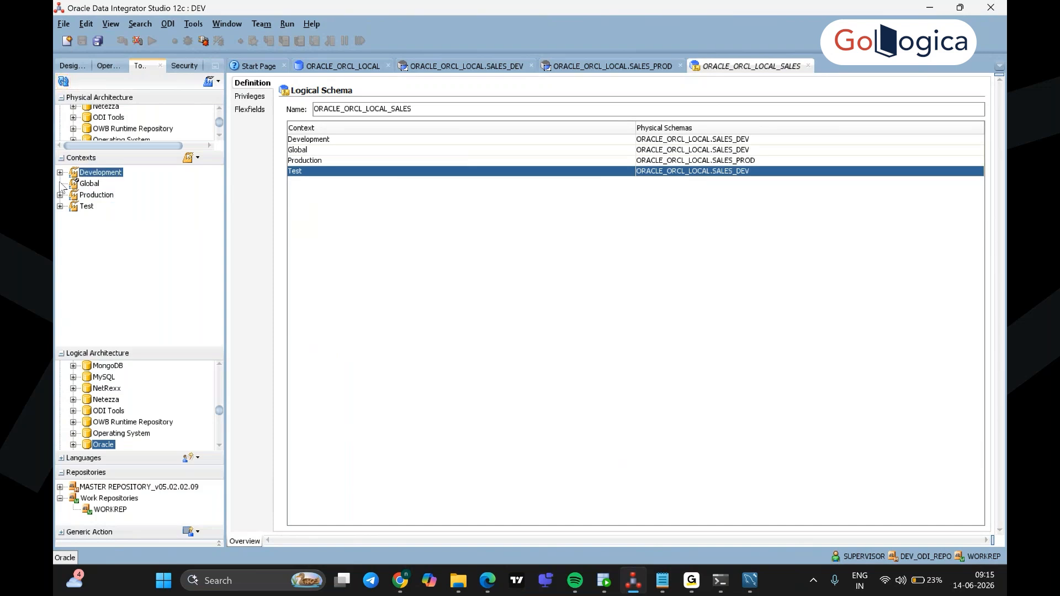
pyautogui.click(86, 185)
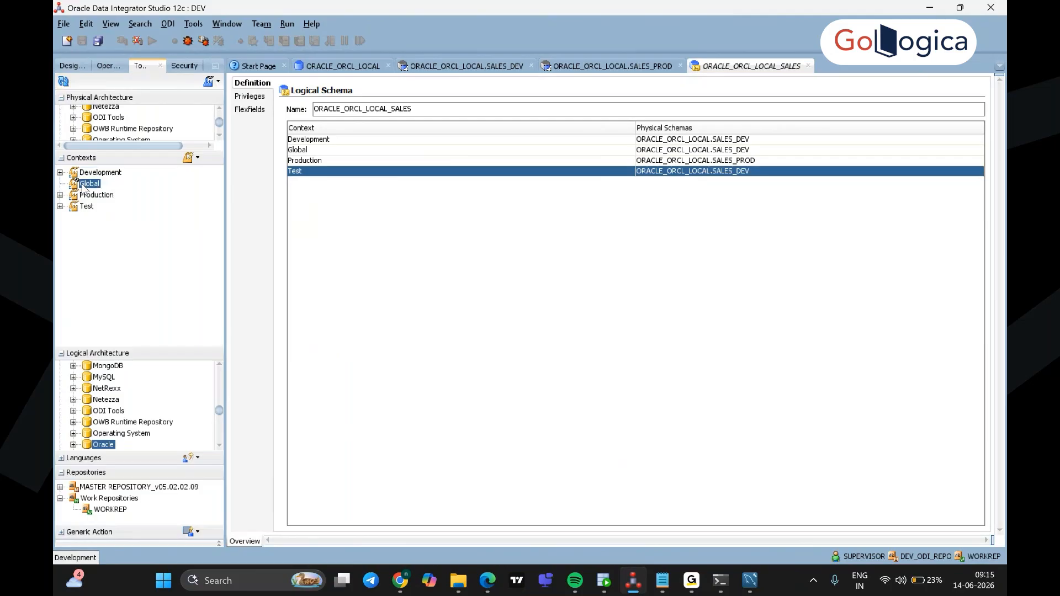
pyautogui.doubleClick(85, 184)
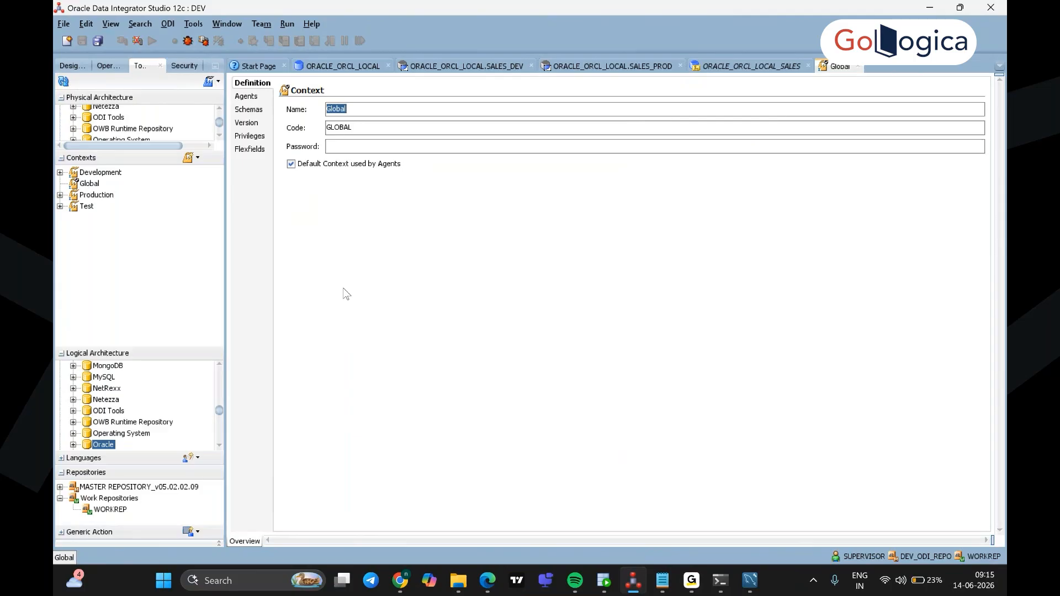
pyautogui.click(101, 175)
pyautogui.doubleClick(101, 173)
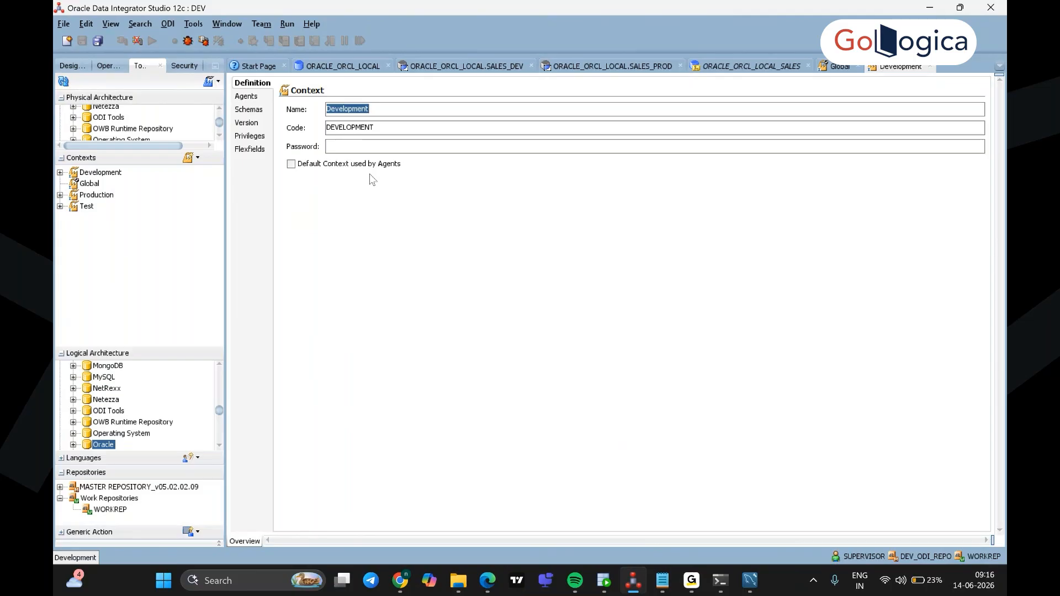
# Step: Close the Development and Global context editor tabs
pyautogui.click(221, 451)
pyautogui.click(108, 446)
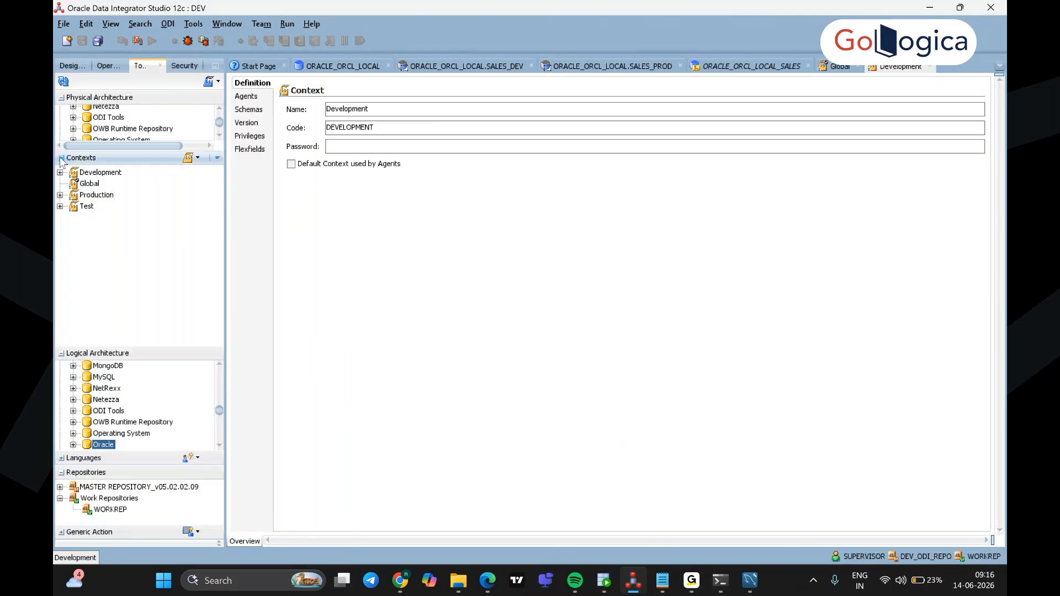
pyautogui.click(930, 66)
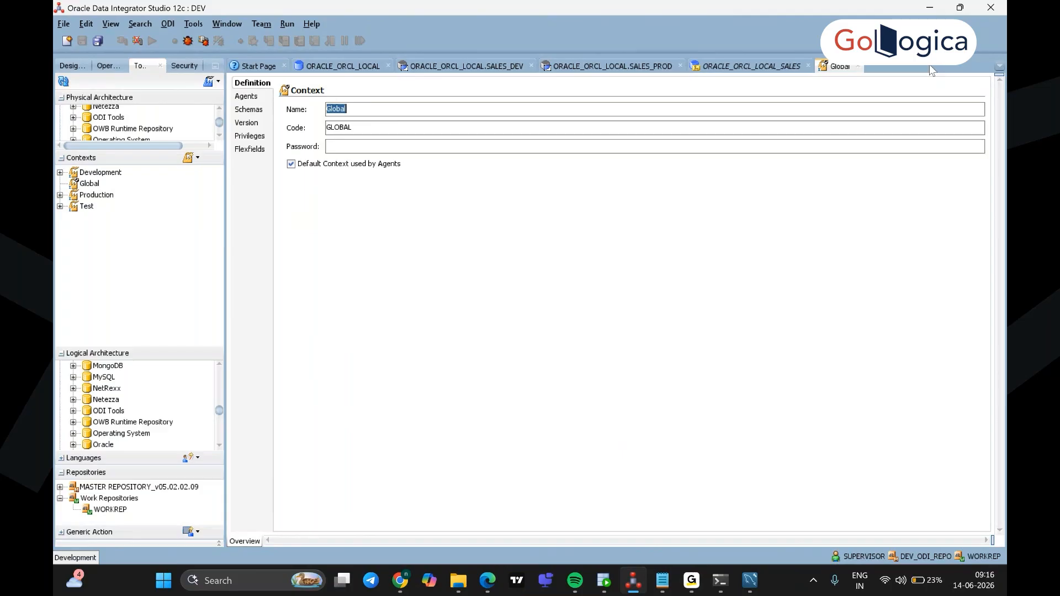
pyautogui.click(859, 67)
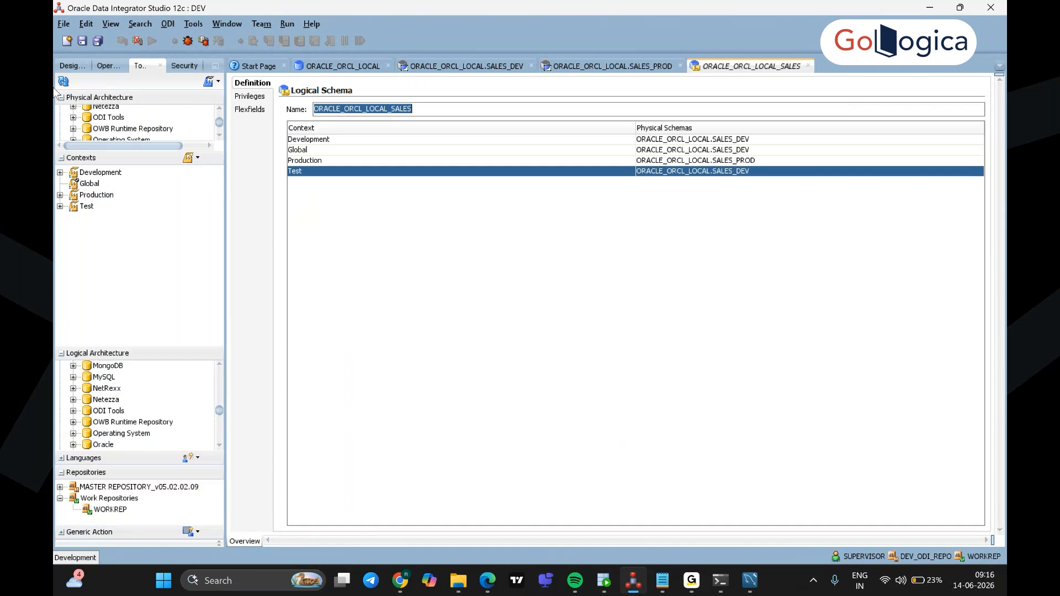
# Step: Save the ORACLE_ORCL_LOCAL_SALES logical schema with its four context mappings
pyautogui.click(83, 42)
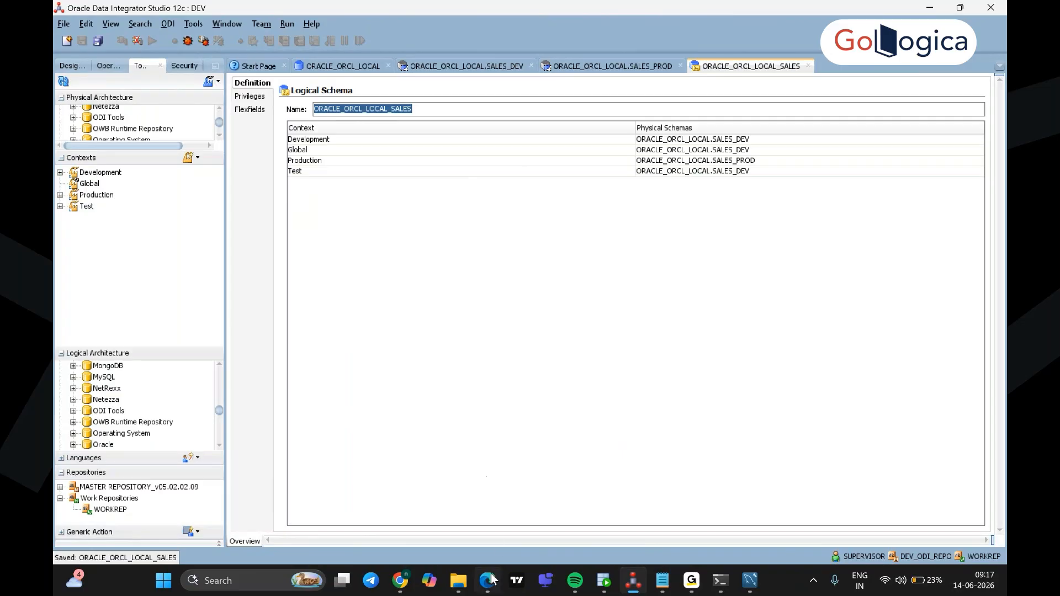
# Step: Cycle through Edge's search, Gemini and Drive sign-in tabs, then return to Chrome's LogicaODI12C folder
pyautogui.moveTo(487, 584)
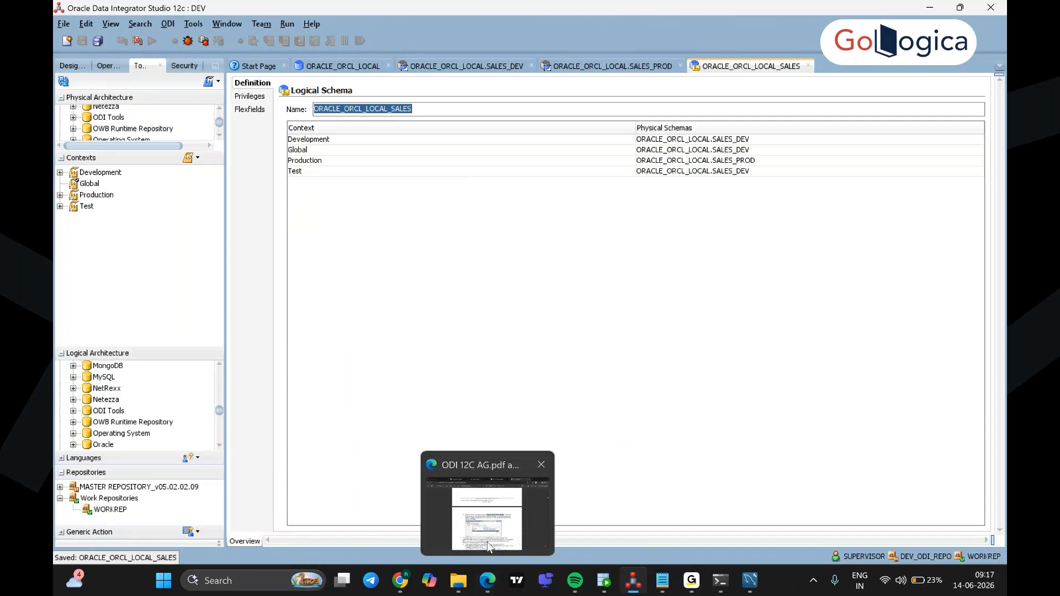
pyautogui.click(488, 545)
pyautogui.click(627, 15)
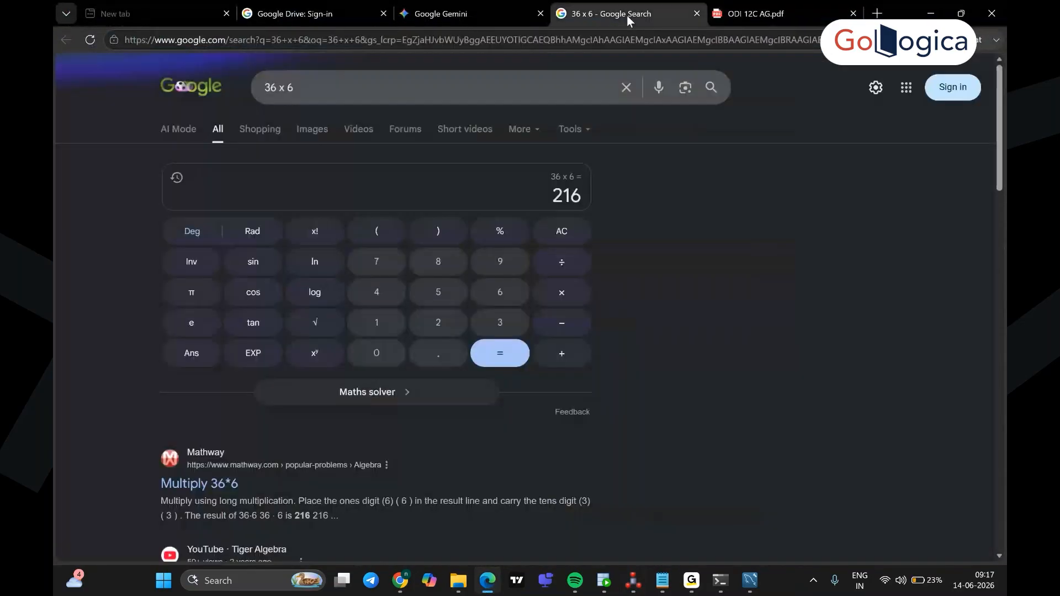
pyautogui.click(471, 16)
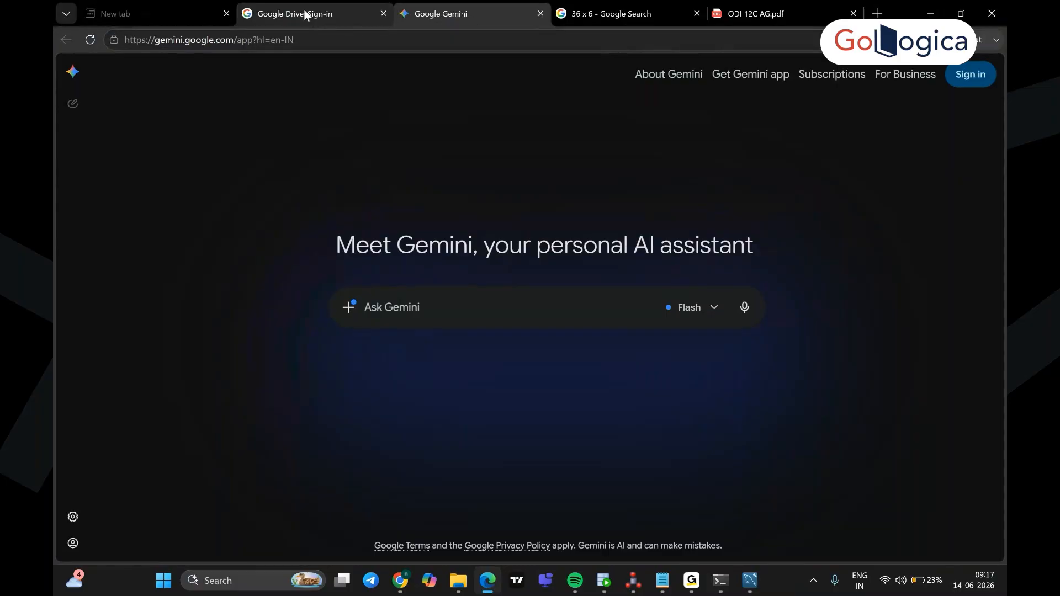
pyautogui.click(305, 15)
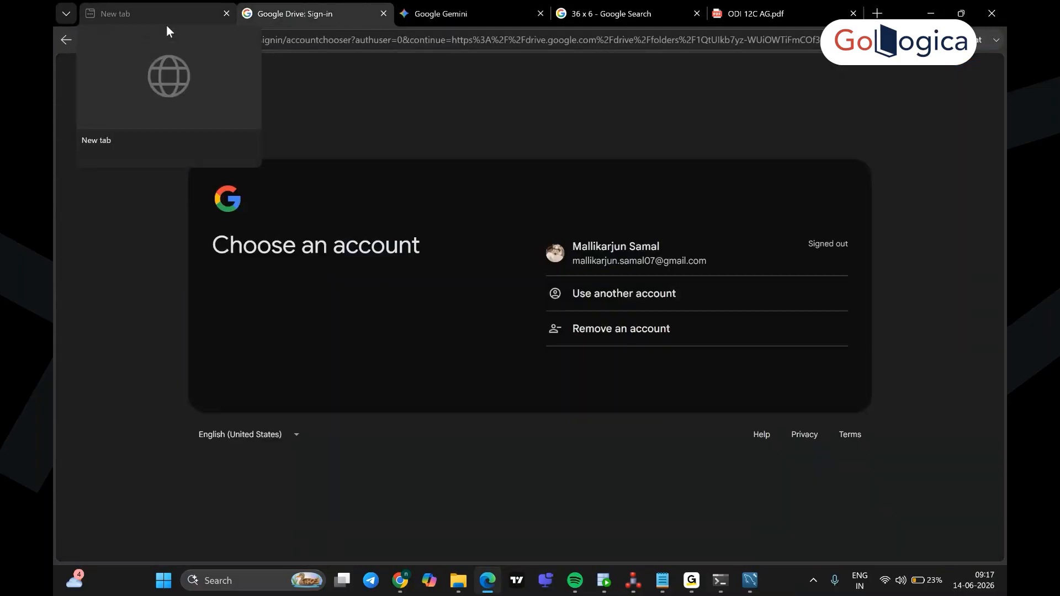
pyautogui.click(400, 580)
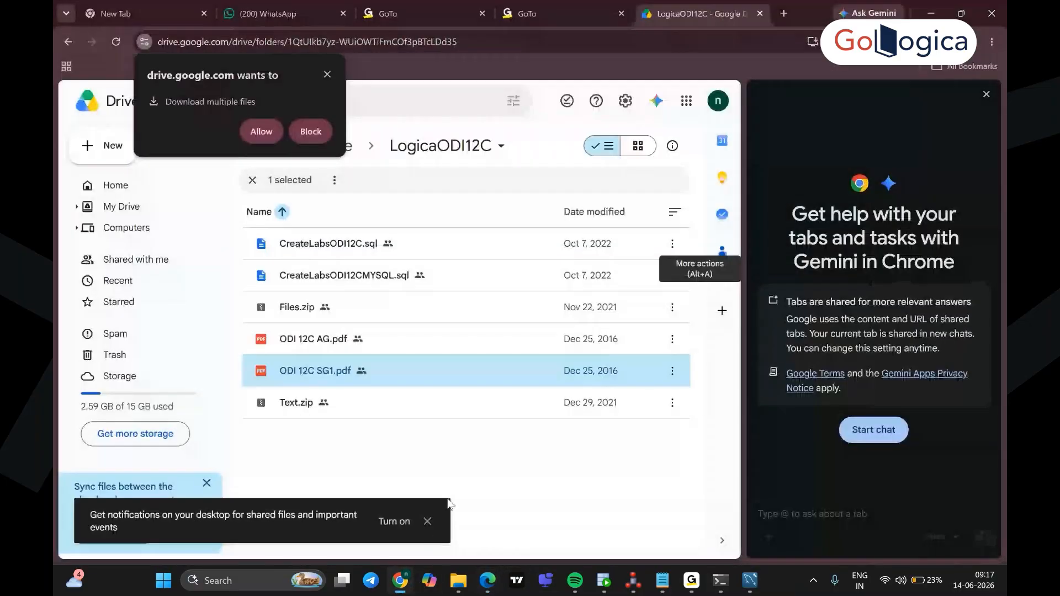
# Step: Dismiss the download prompt, download Files.zip from LogicaODI12C, and view Chrome's recent downloads
pyautogui.click(479, 455)
pyautogui.click(327, 74)
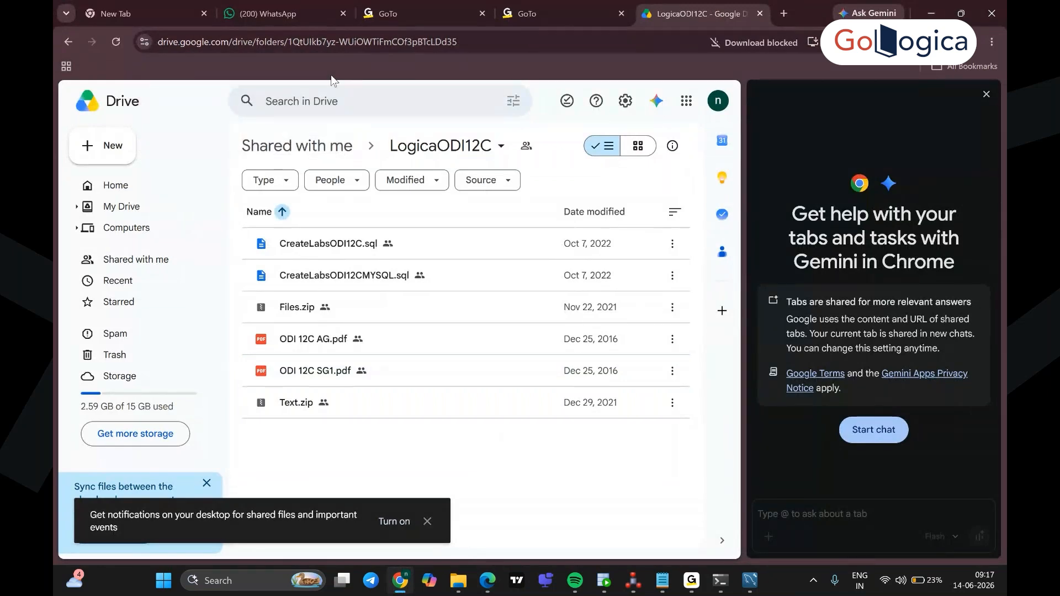
pyautogui.click(672, 310)
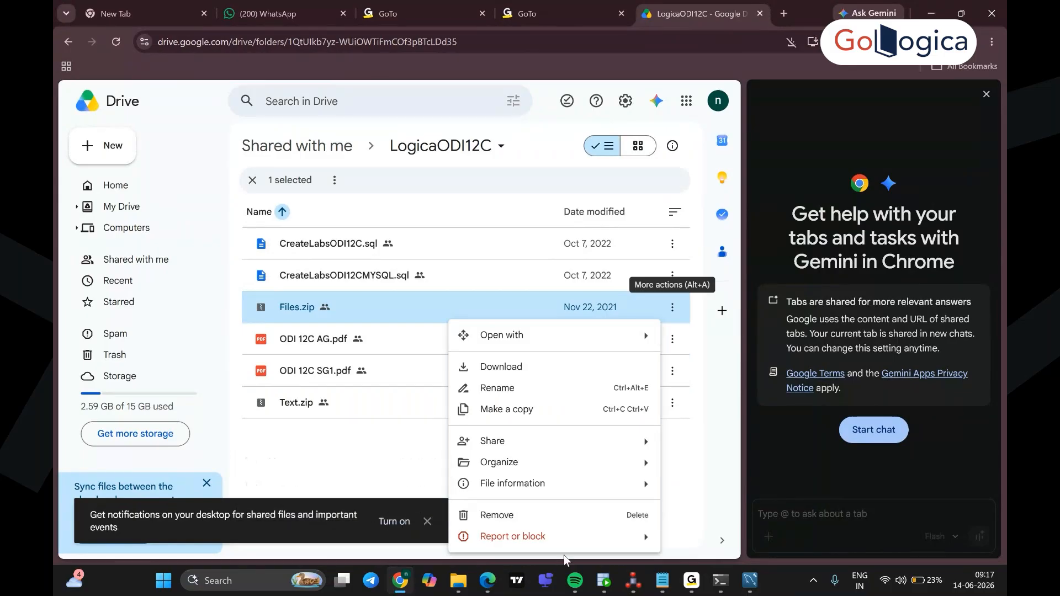
pyautogui.click(538, 369)
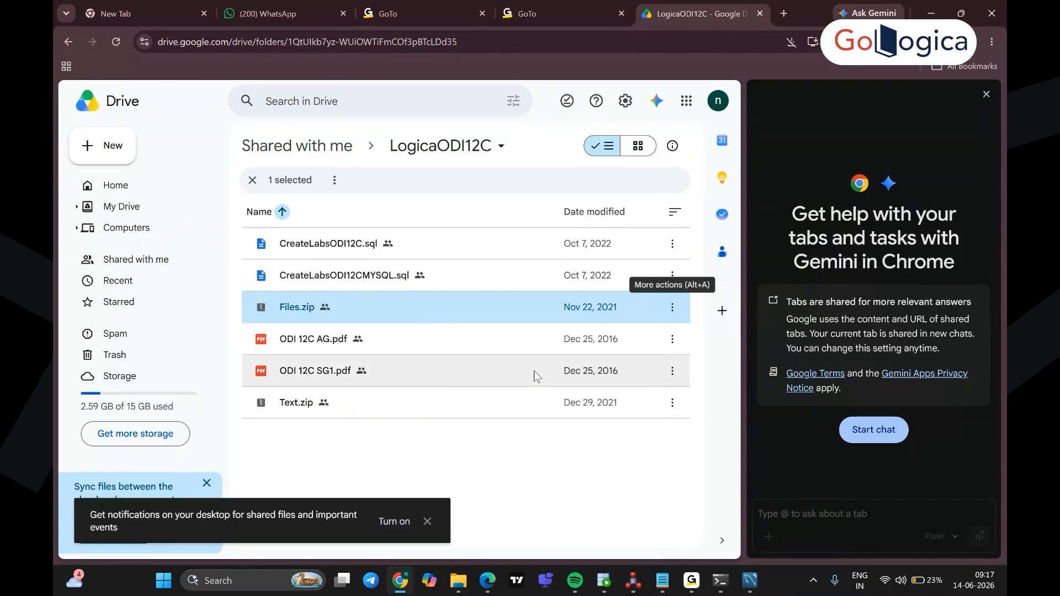
pyautogui.click(944, 42)
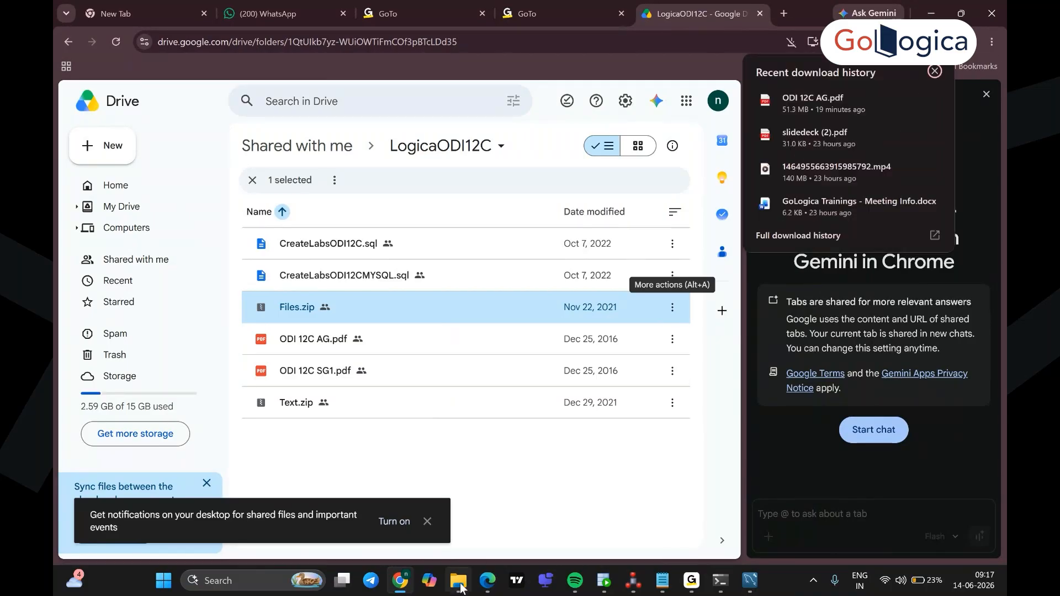
# Step: Look through the Downloads and Desktop folders for Files.zip, then return to the LogicaODI12C Drive folder
pyautogui.click(458, 580)
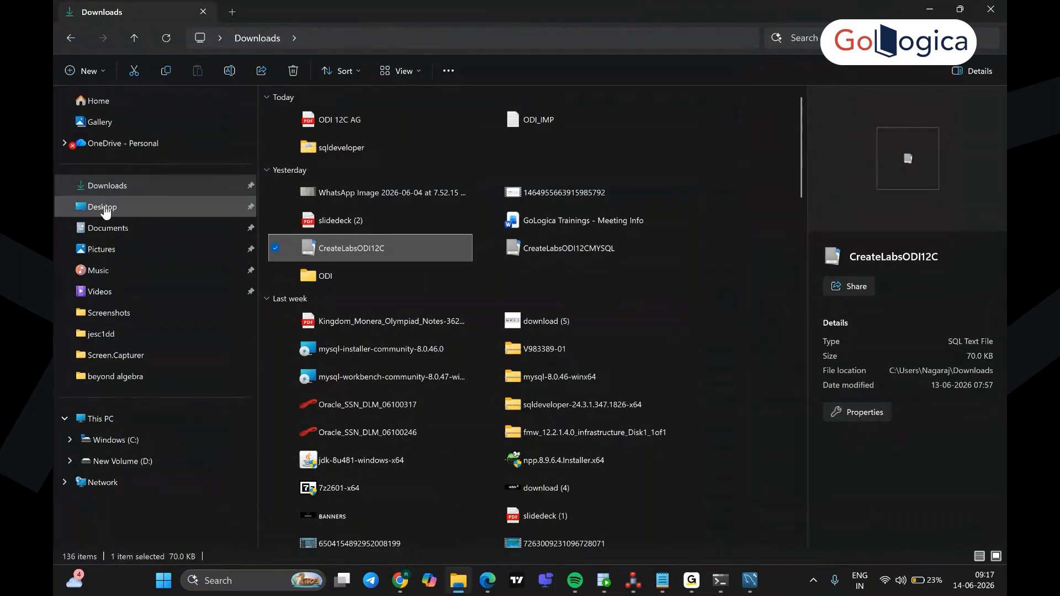
pyautogui.click(110, 196)
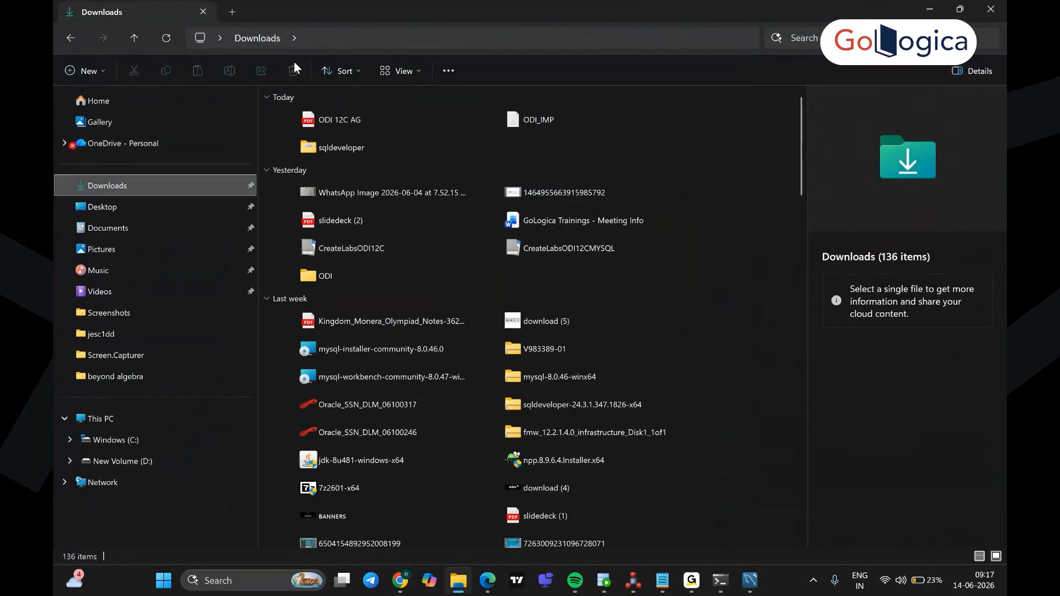
pyautogui.click(105, 208)
pyautogui.click(112, 188)
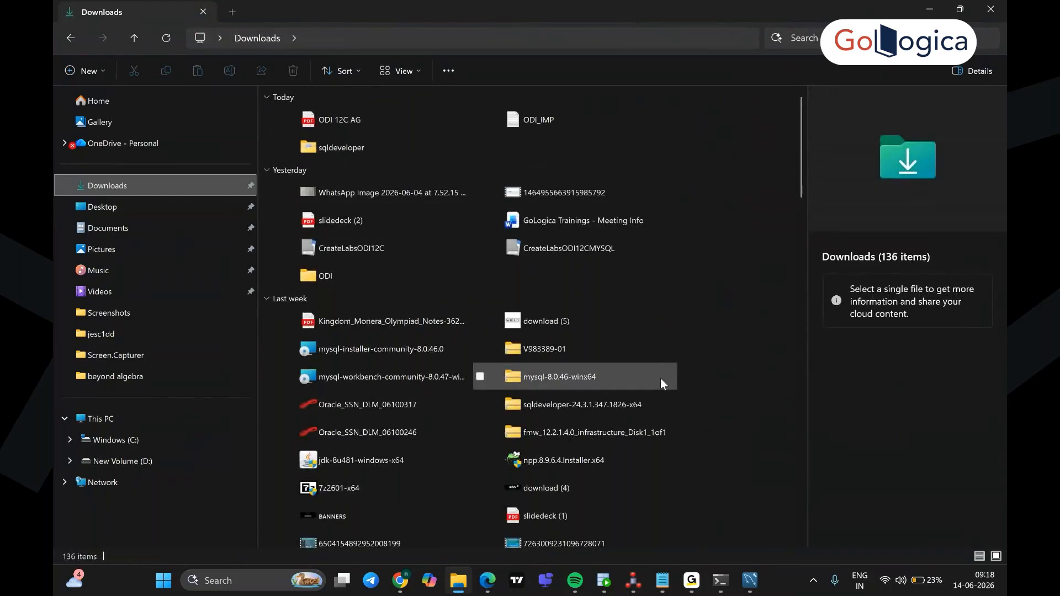
pyautogui.scroll(-5, 649, 403)
pyautogui.scroll(-12, 642, 418)
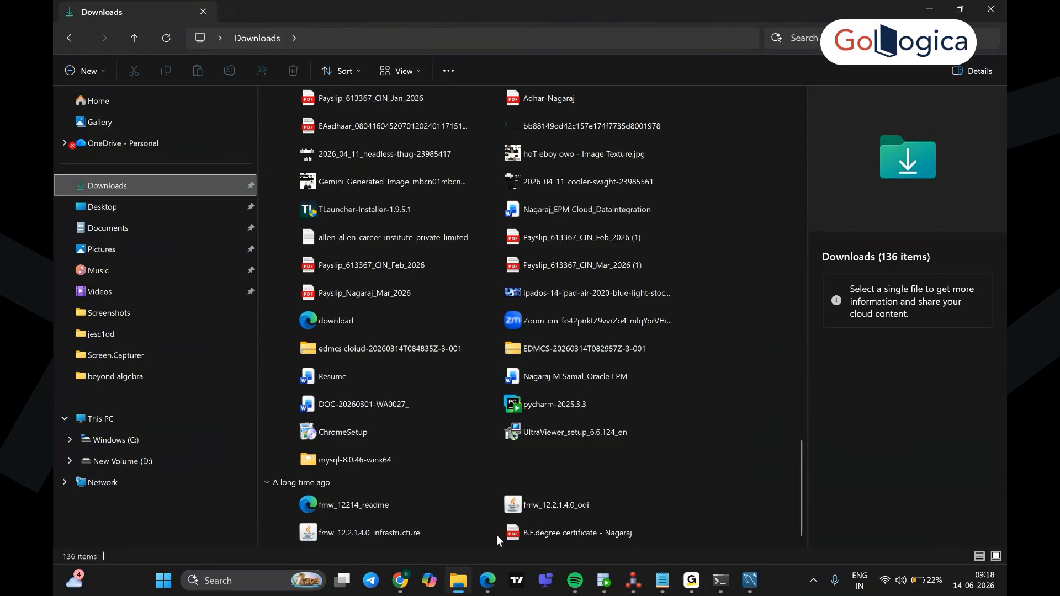
pyautogui.click(397, 582)
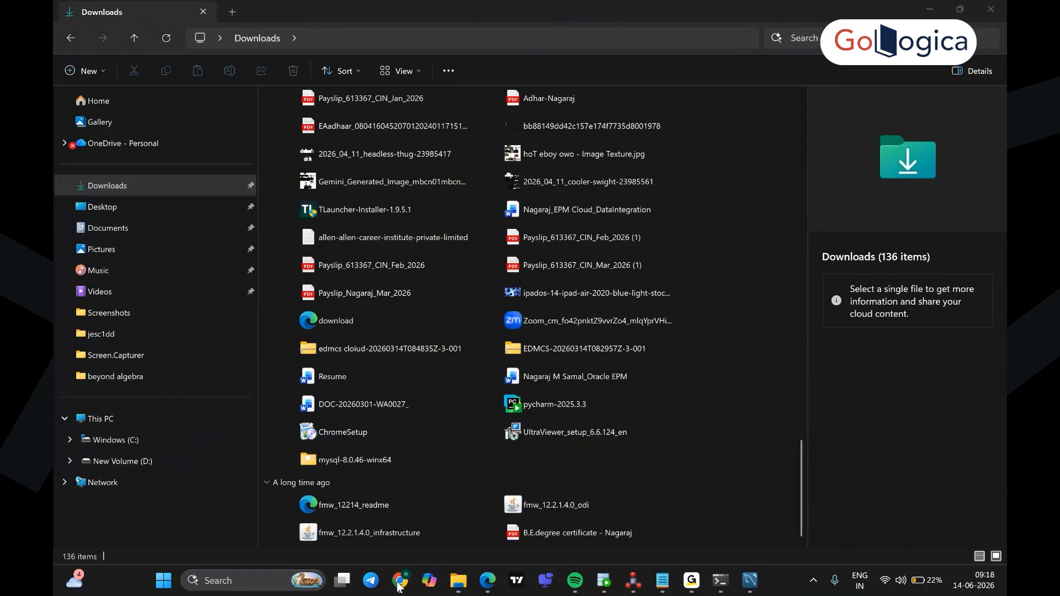
pyautogui.click(358, 361)
pyautogui.press('f')
pyautogui.press('f')
pyautogui.press('f')
pyautogui.press('f')
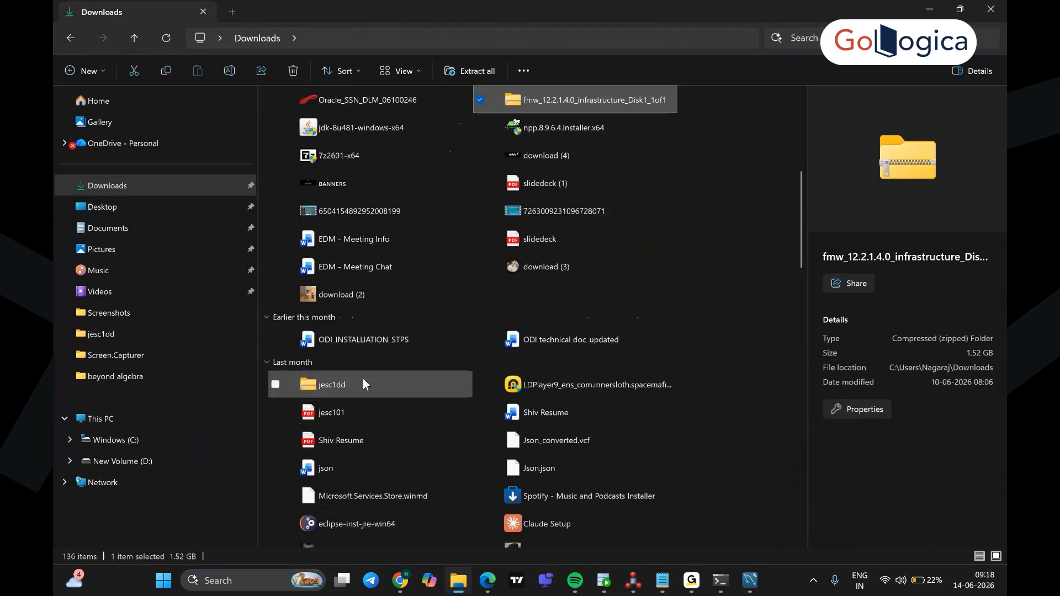
pyautogui.click(401, 580)
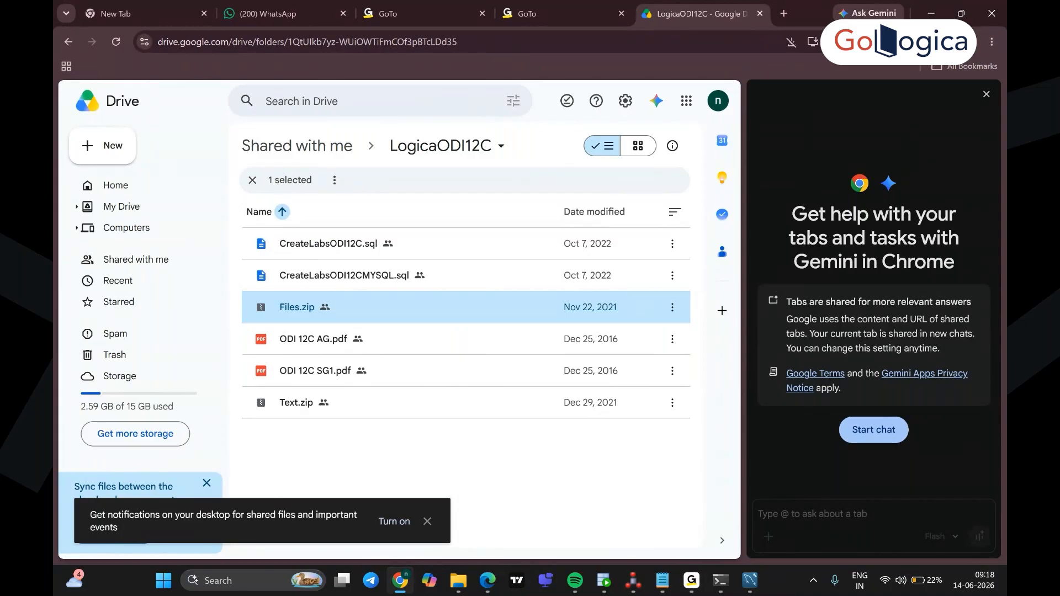
# Step: Download Files.zip via its actions menu, repeating after dismissing the desktop notifications prompt
pyautogui.click(944, 42)
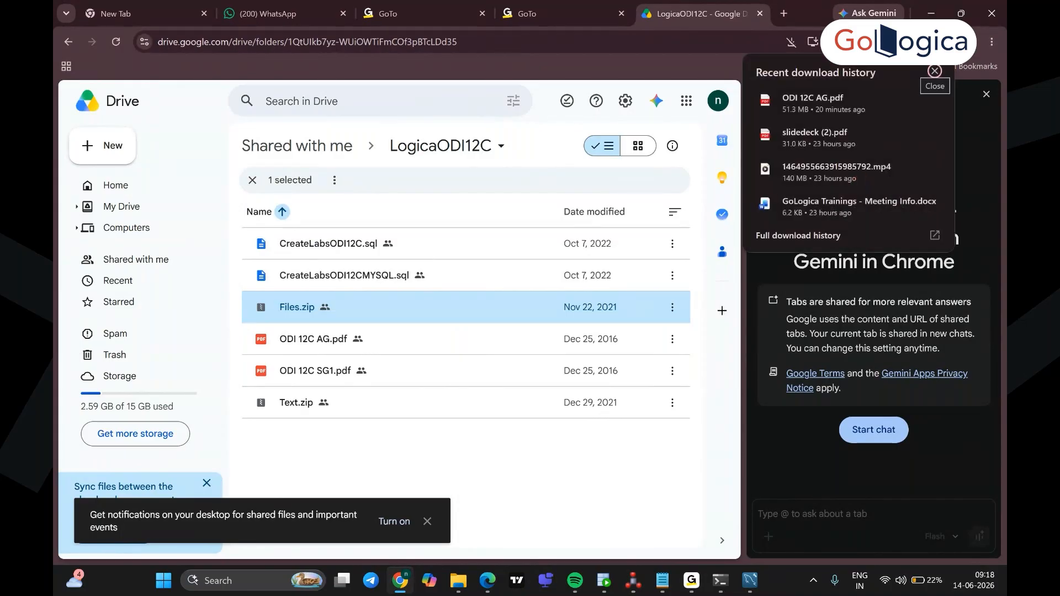
pyautogui.click(672, 307)
pyautogui.click(672, 307)
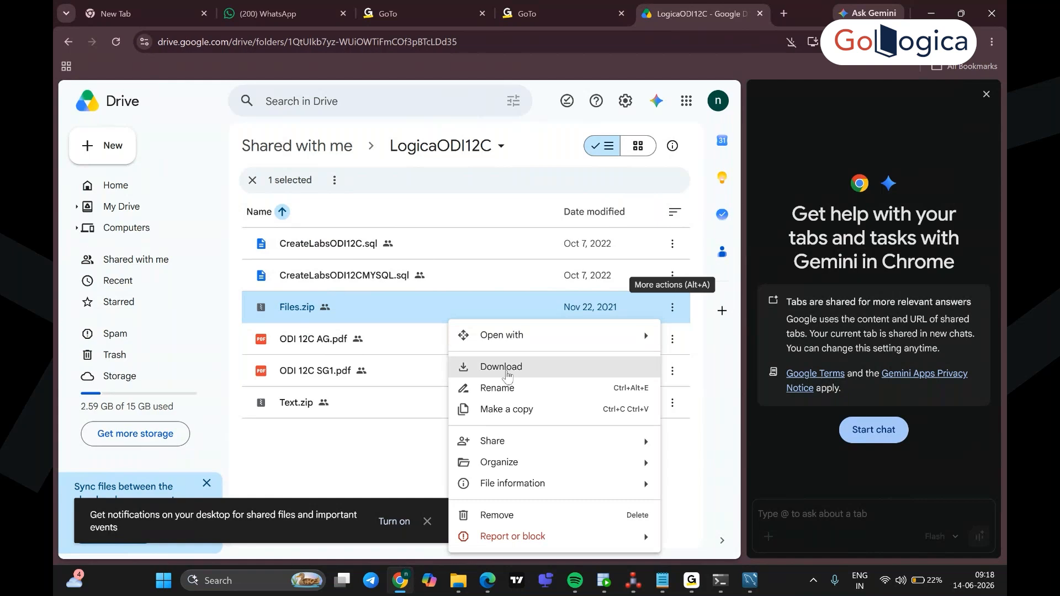
pyautogui.click(508, 371)
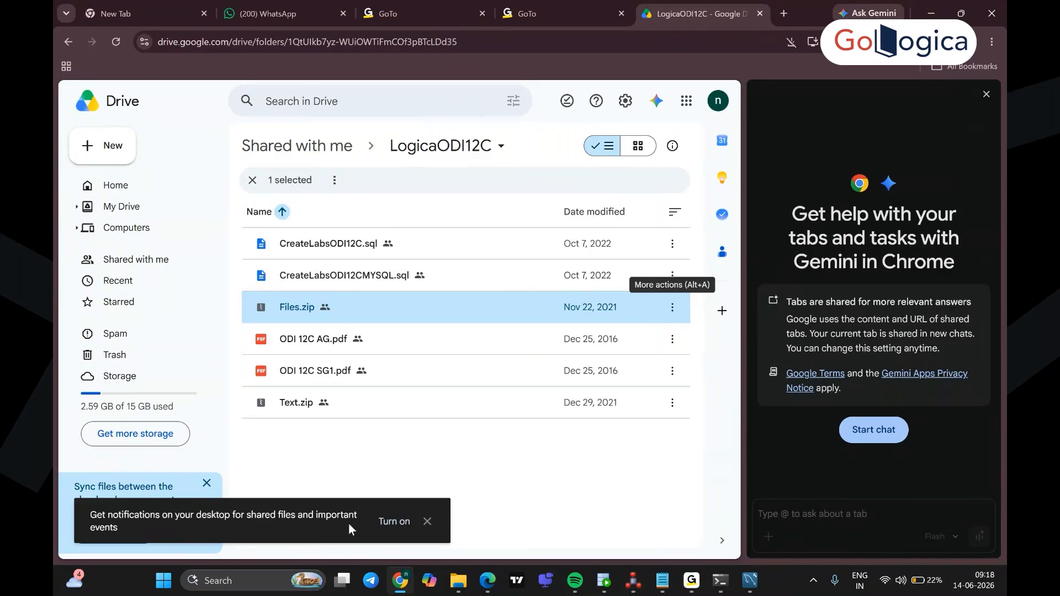
pyautogui.click(428, 521)
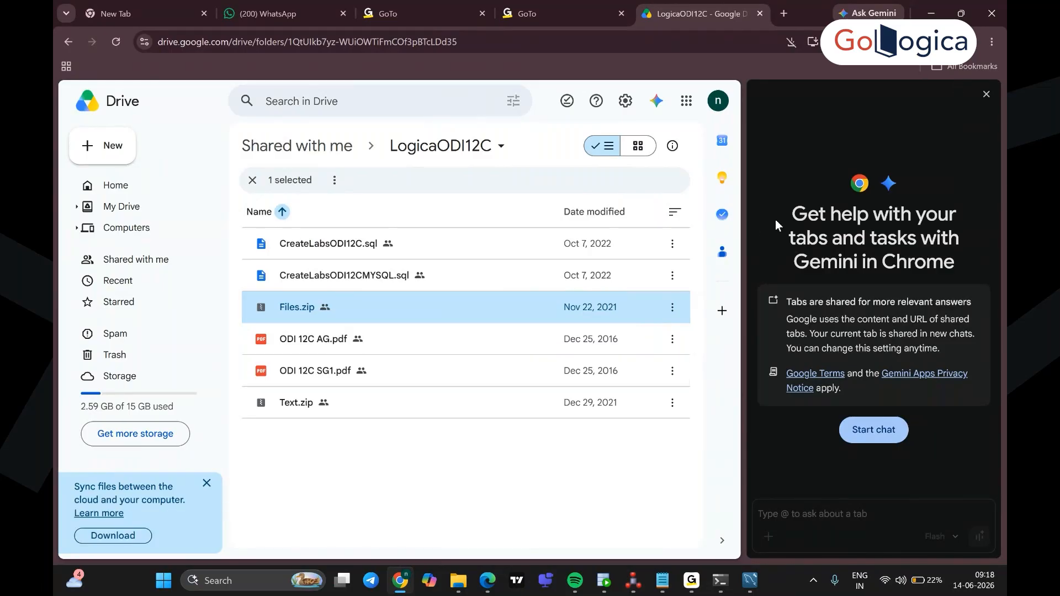
pyautogui.click(672, 307)
pyautogui.click(511, 365)
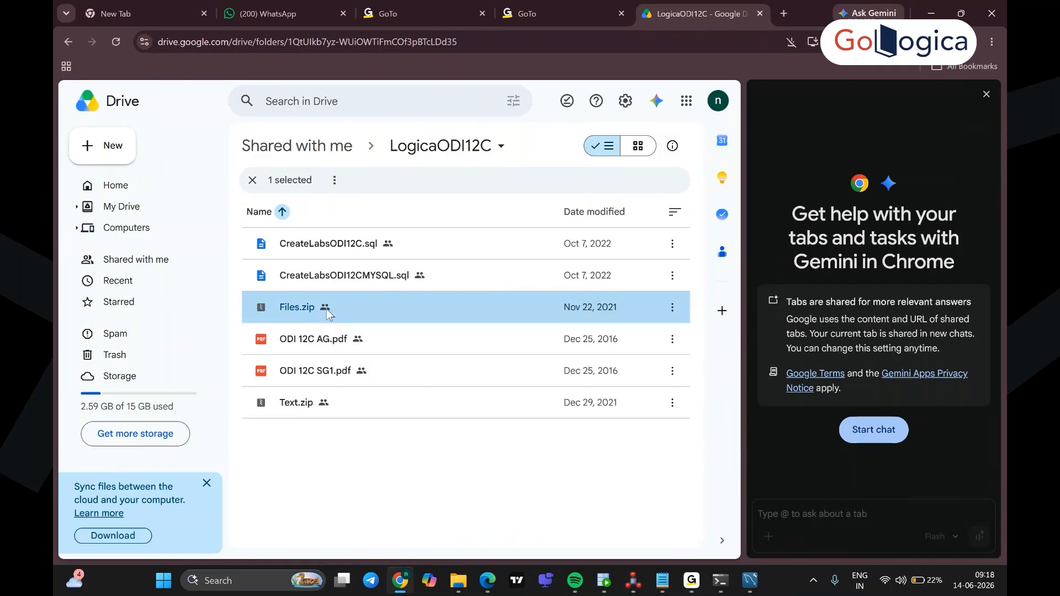
# Step: Preview Files.zip and browse its single Files folder and subfolders
pyautogui.doubleClick(301, 307)
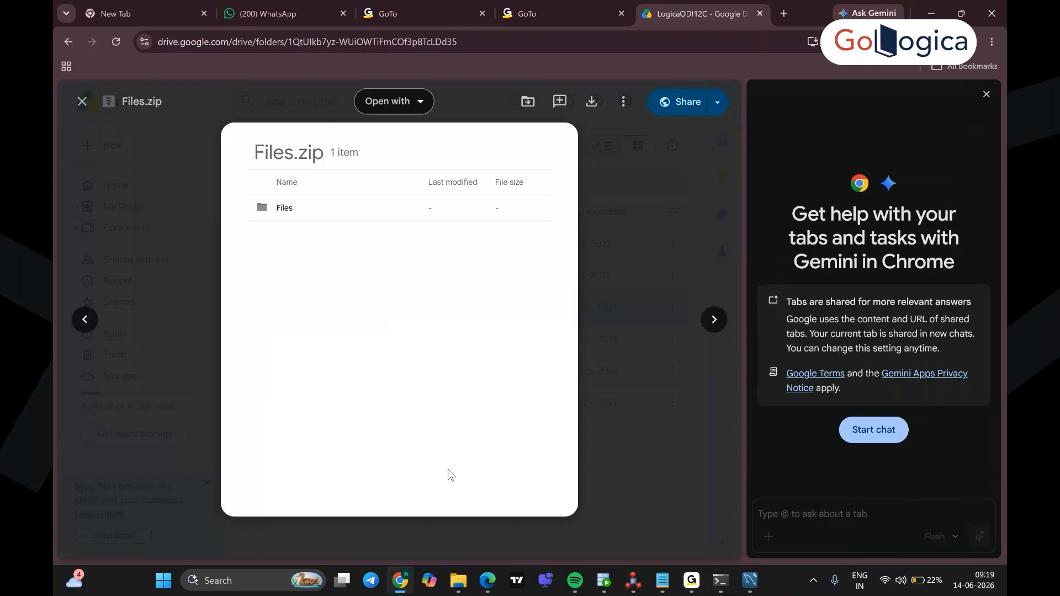
pyautogui.click(284, 209)
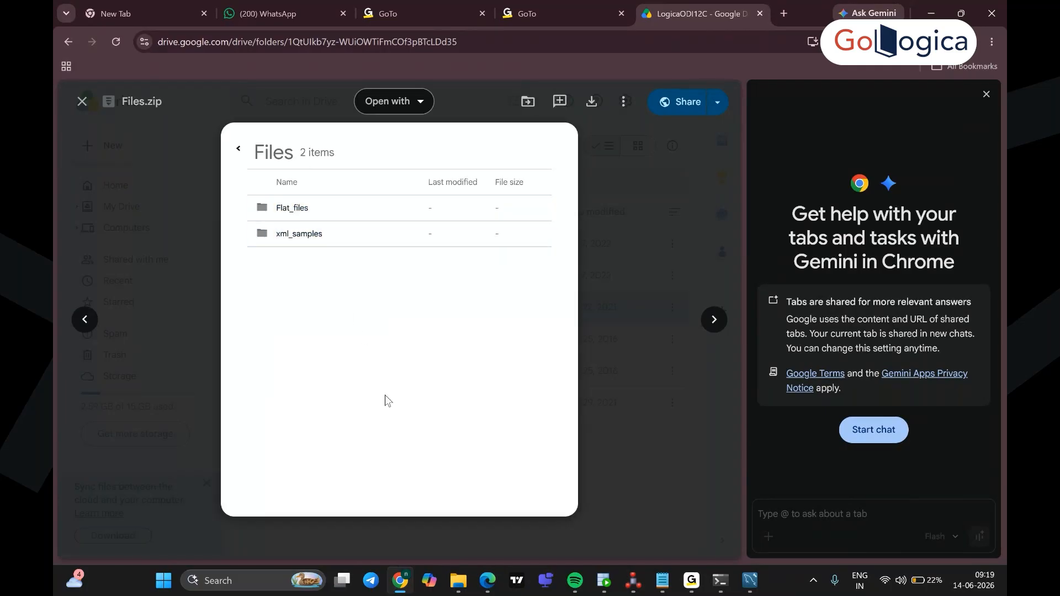
pyautogui.click(237, 150)
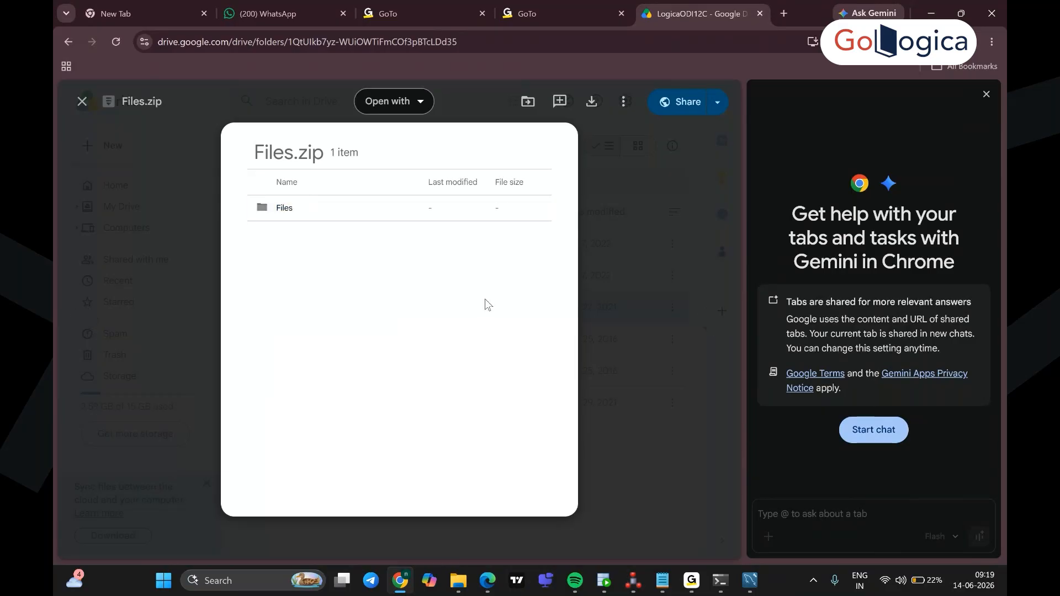
pyautogui.click(332, 207)
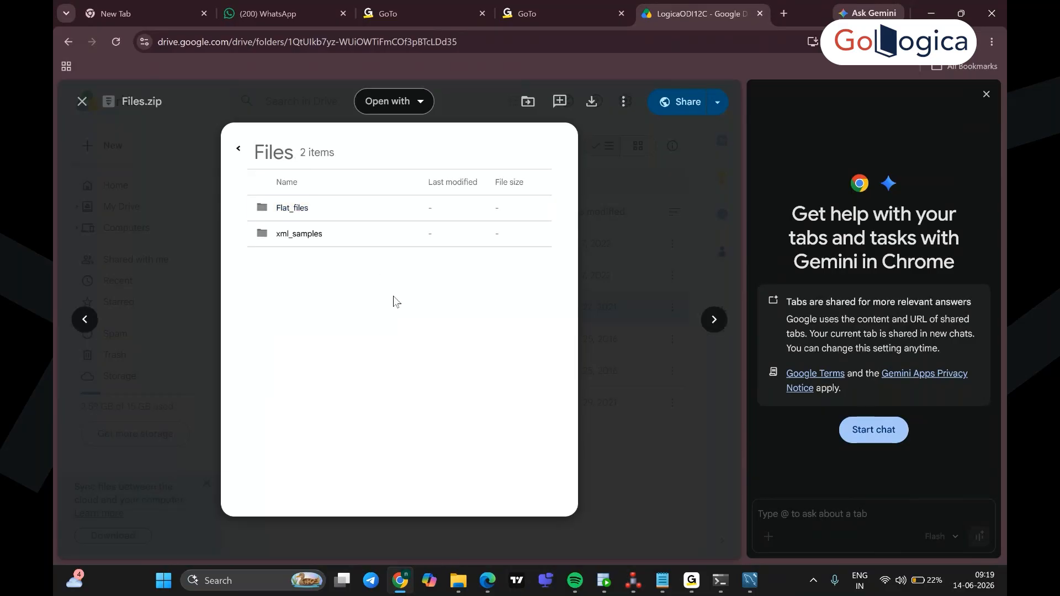
pyautogui.click(238, 148)
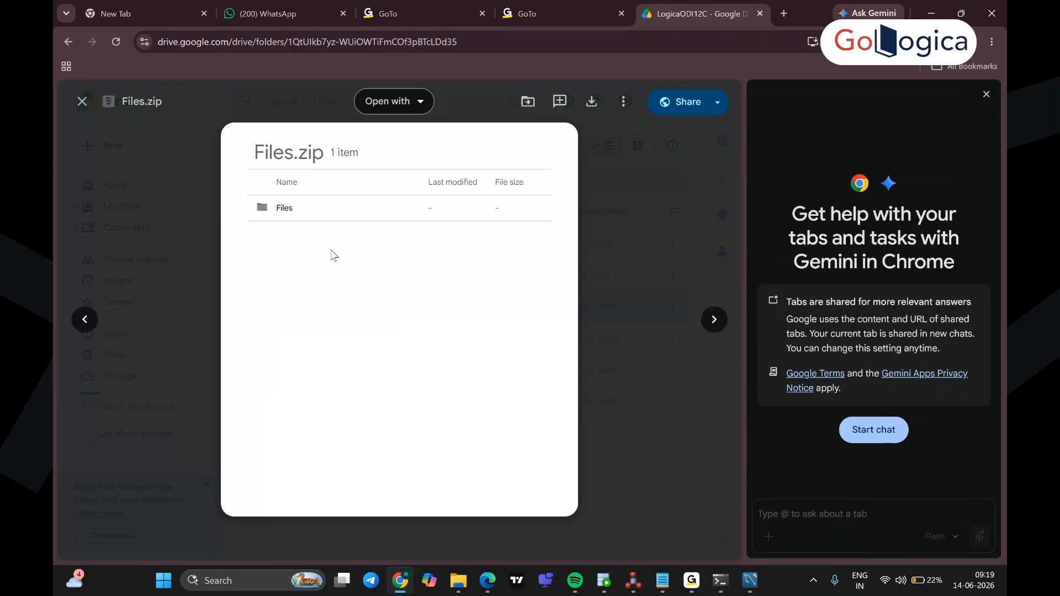
# Step: Download the whole Files.zip archive, always allowing Drive's multiple downloads in Chrome
pyautogui.click(592, 102)
pyautogui.click(791, 42)
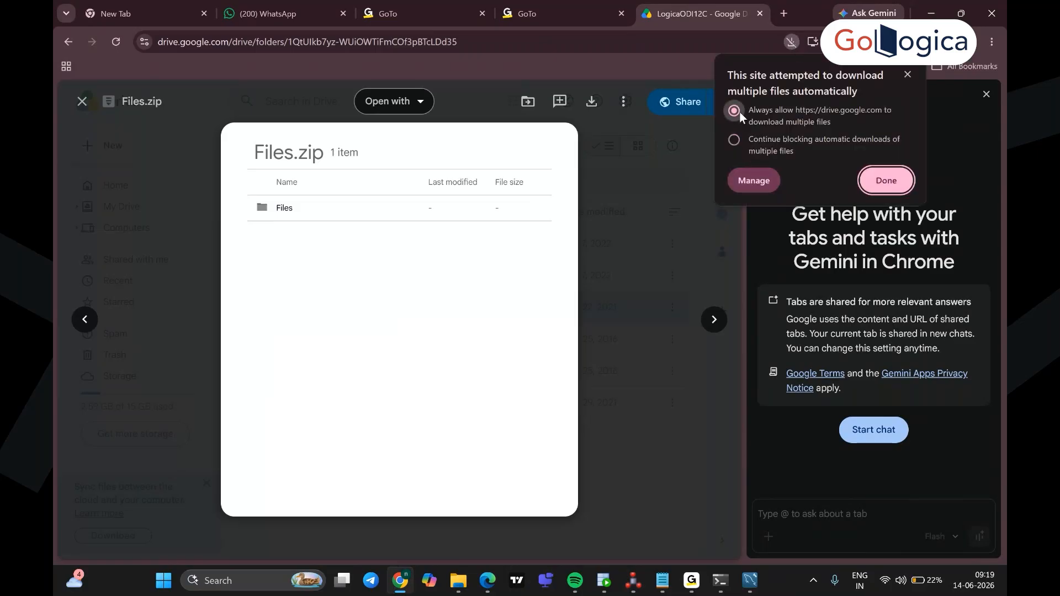
pyautogui.click(893, 186)
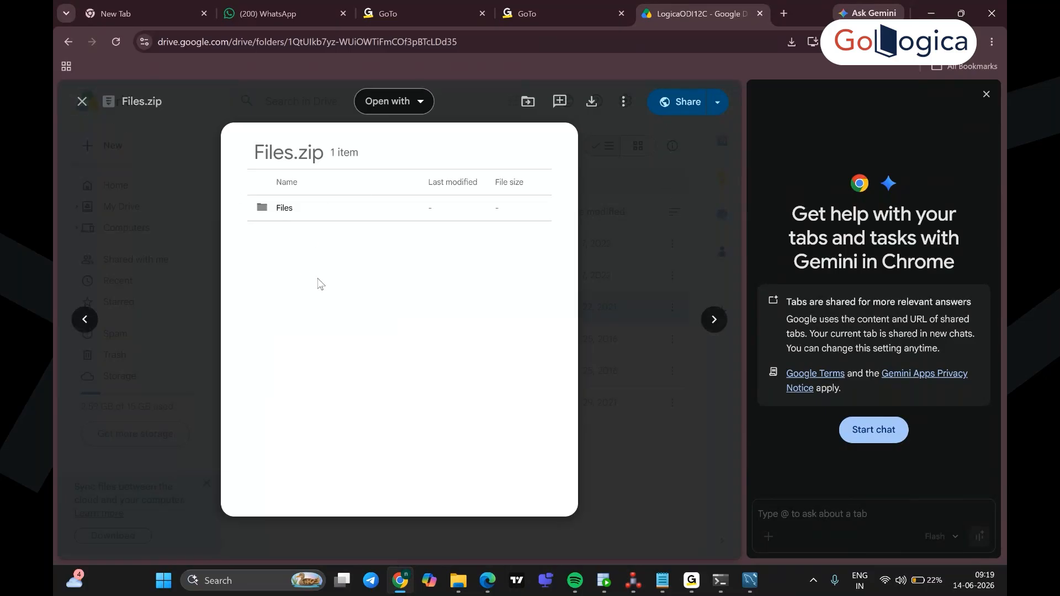
# Step: Close the preview, download the 17.7 KB Files.zip, and show it in its folder
pyautogui.click(81, 105)
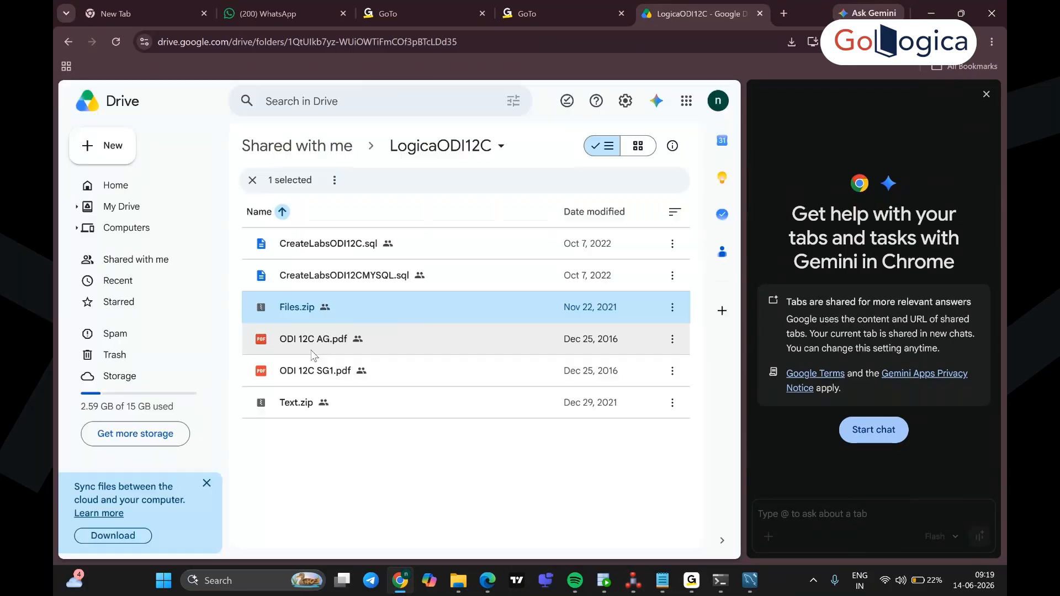
pyautogui.click(673, 309)
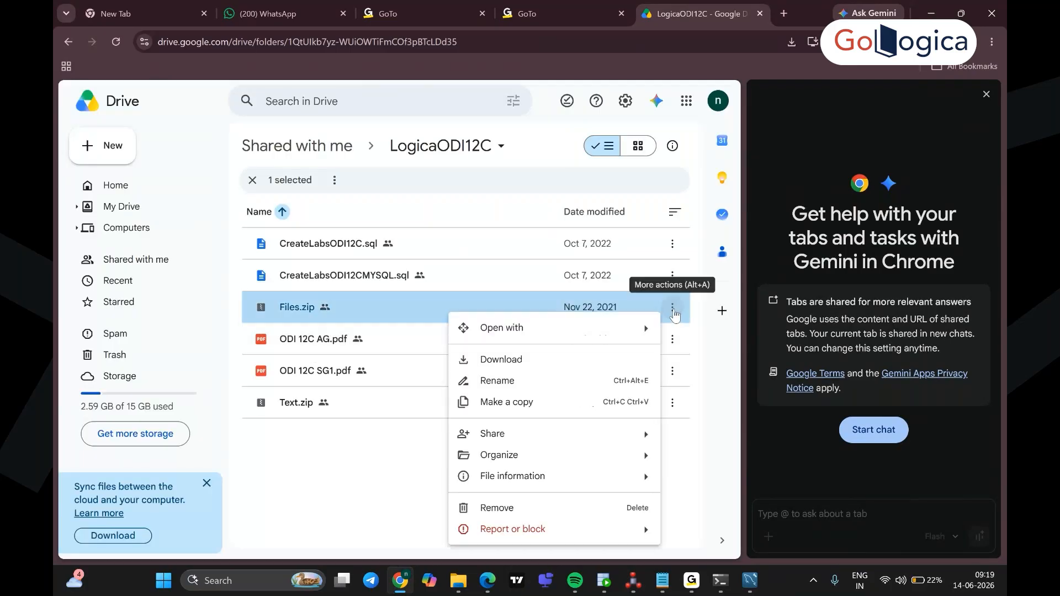
pyautogui.click(483, 365)
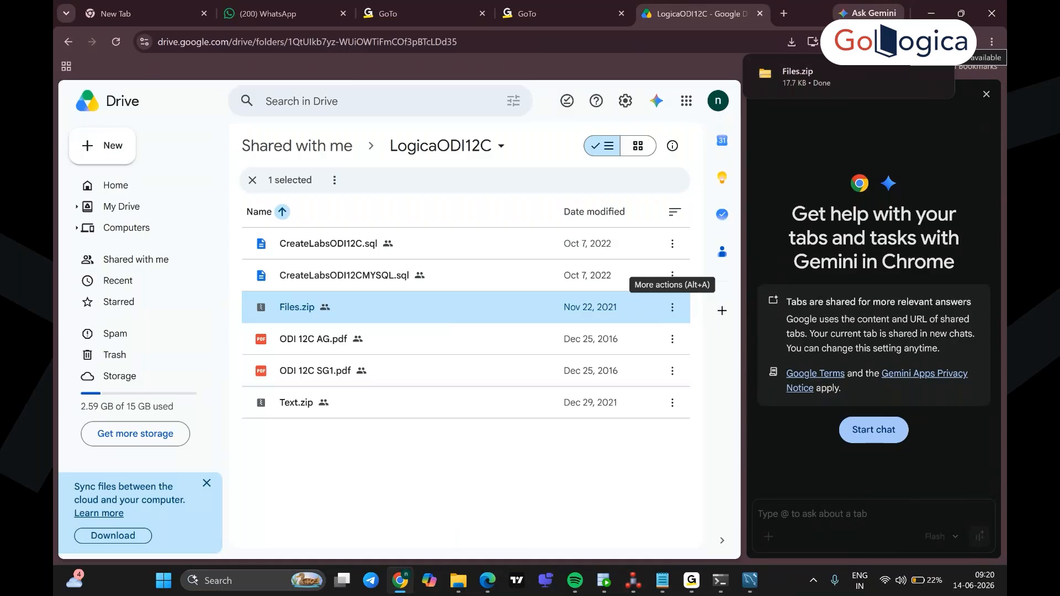
pyautogui.moveTo(862, 71)
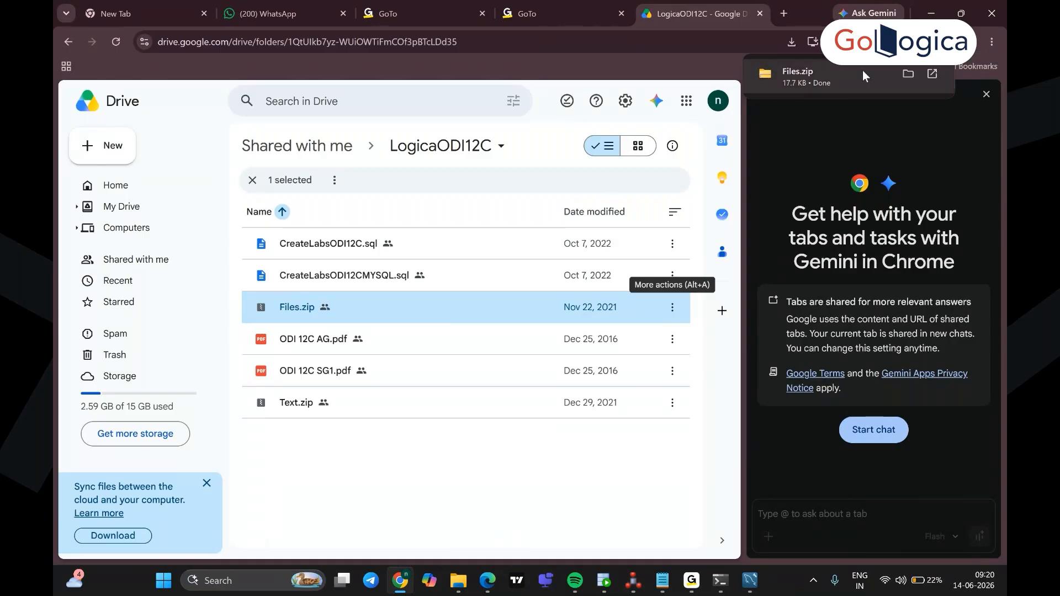
pyautogui.click(909, 76)
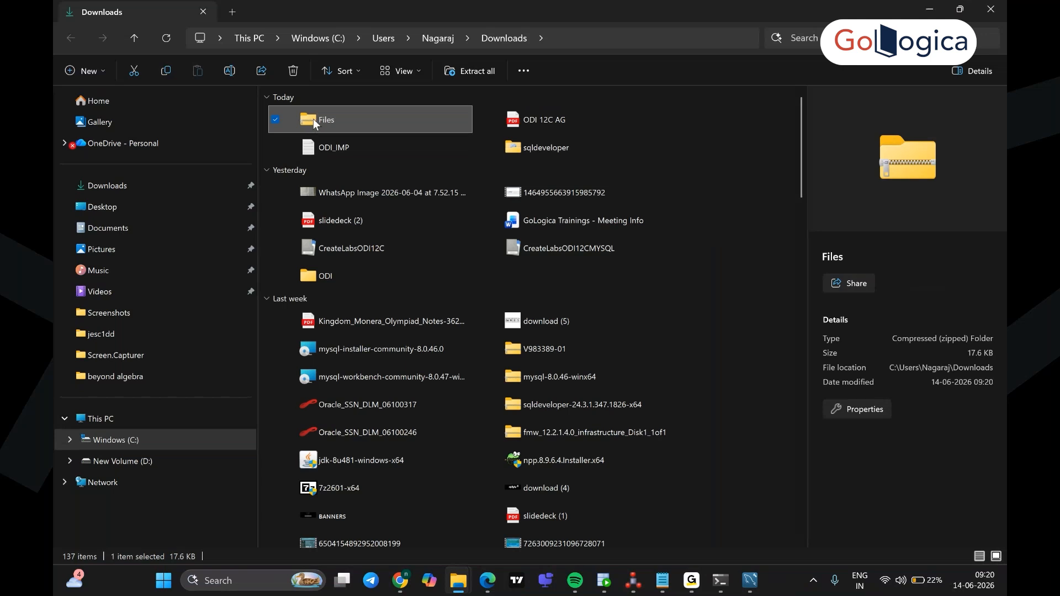
# Step: Copy the Files zip archive from Downloads
pyautogui.rightClick(313, 119)
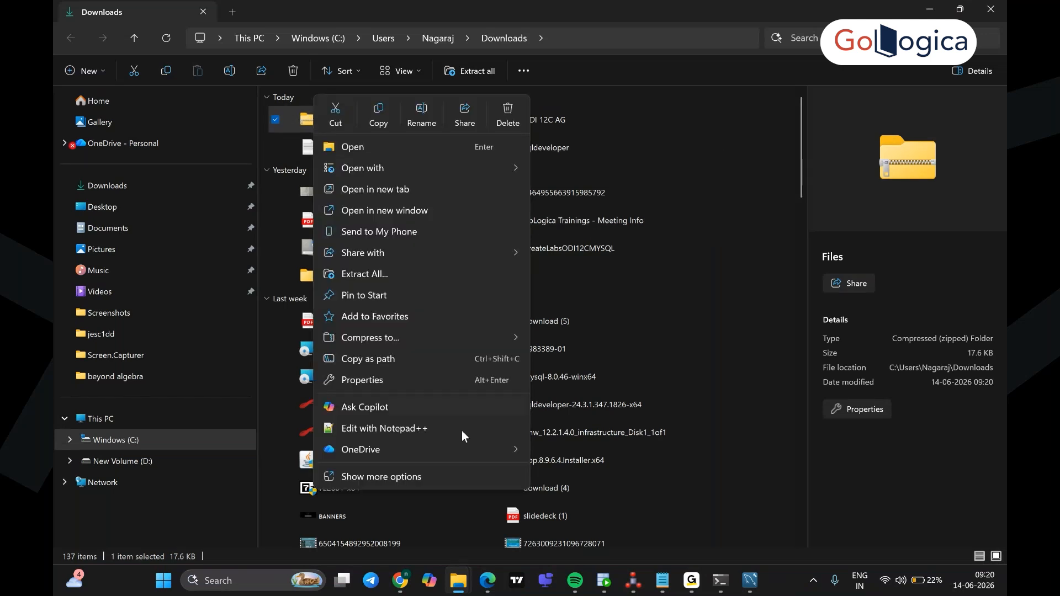
pyautogui.click(404, 478)
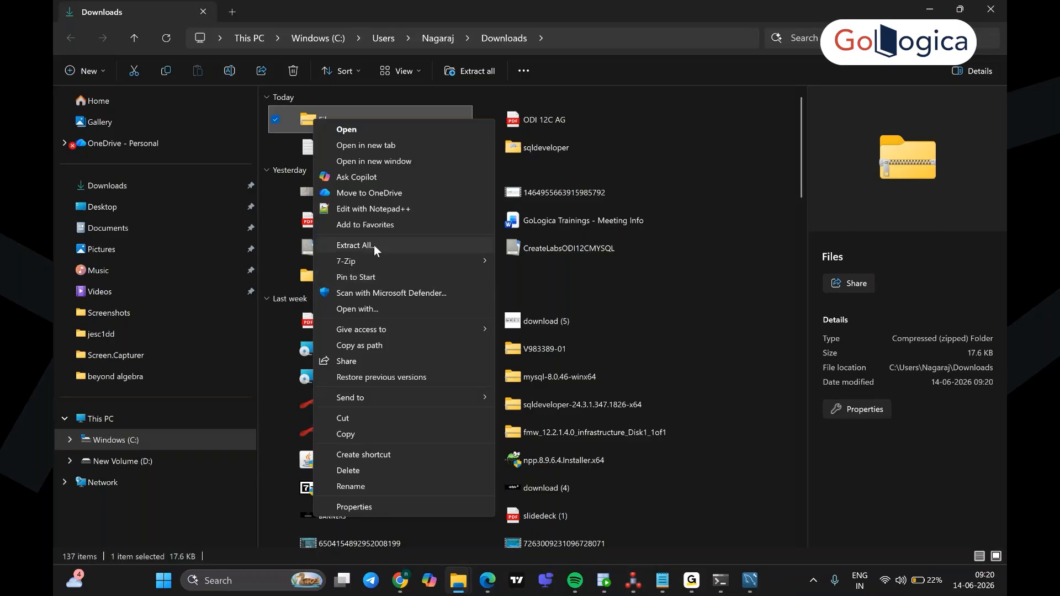
pyautogui.click(353, 433)
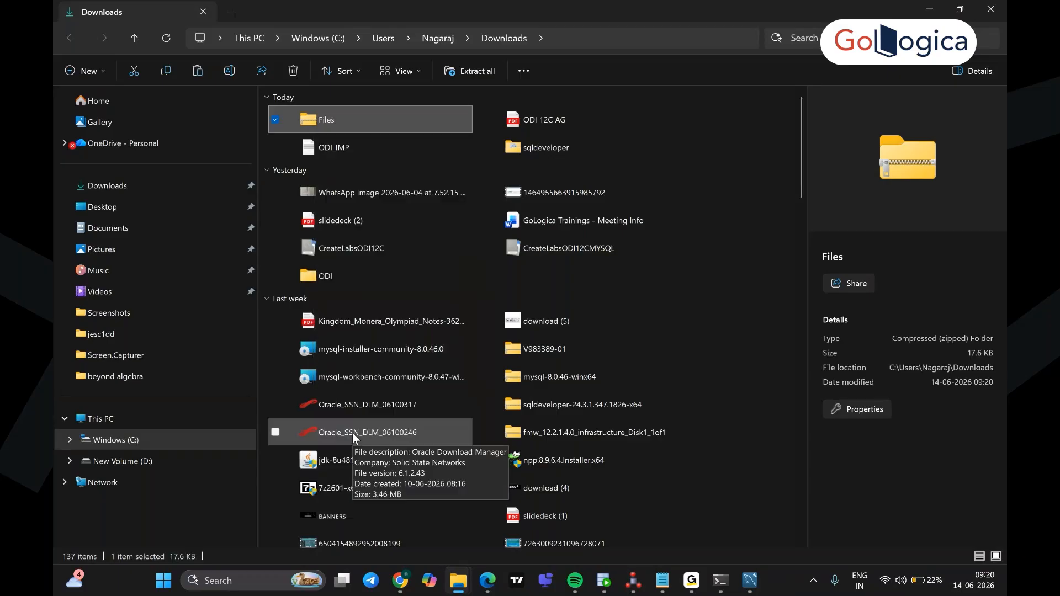
# Step: Create a Labs folder on the C: drive and paste the zip into it
pyautogui.click(122, 442)
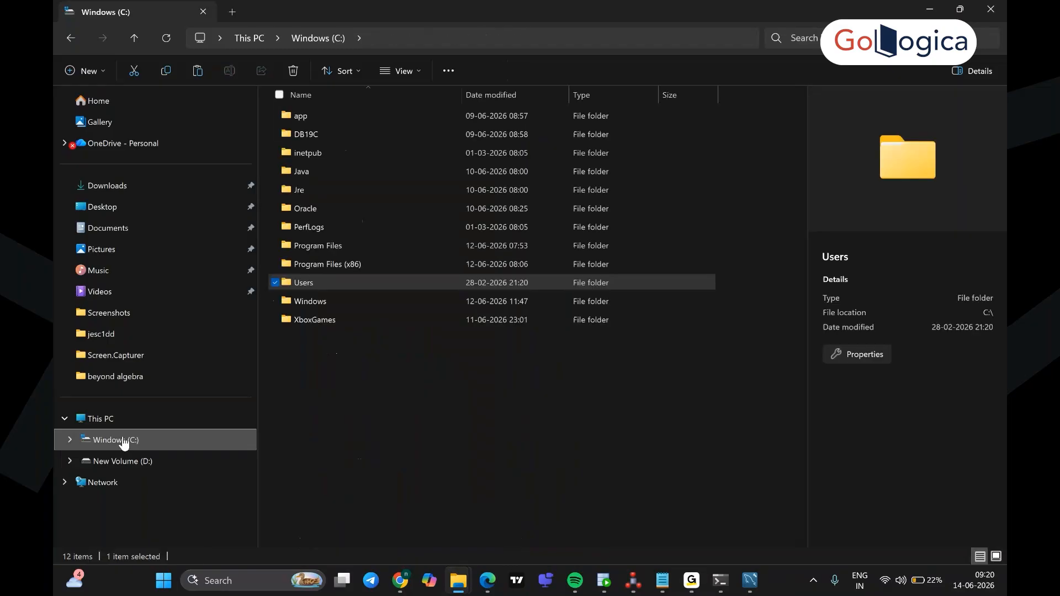
pyautogui.rightClick(313, 356)
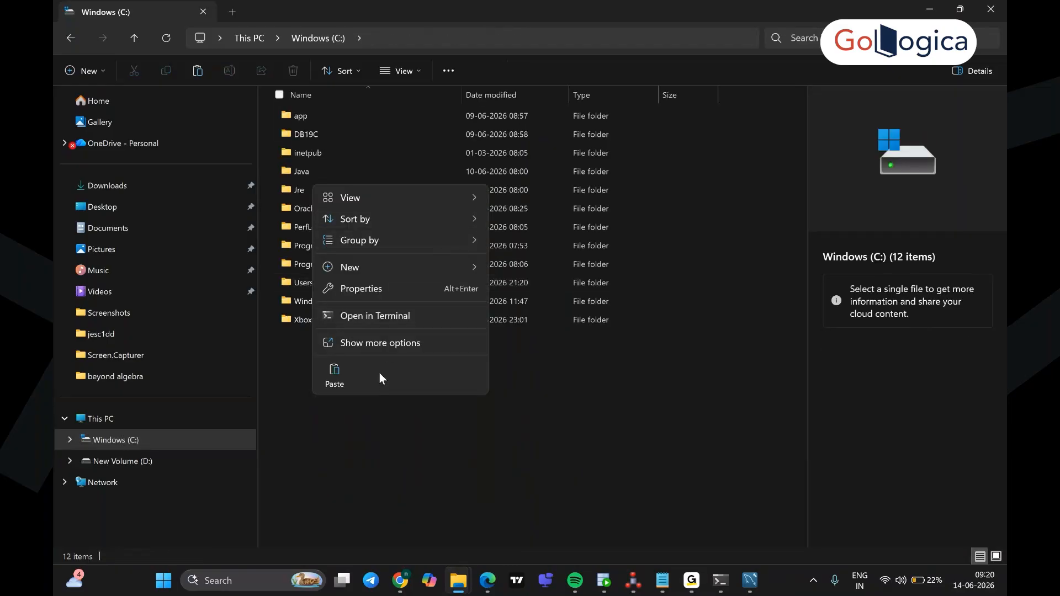
pyautogui.click(389, 342)
pyautogui.moveTo(416, 509)
pyautogui.click(472, 509)
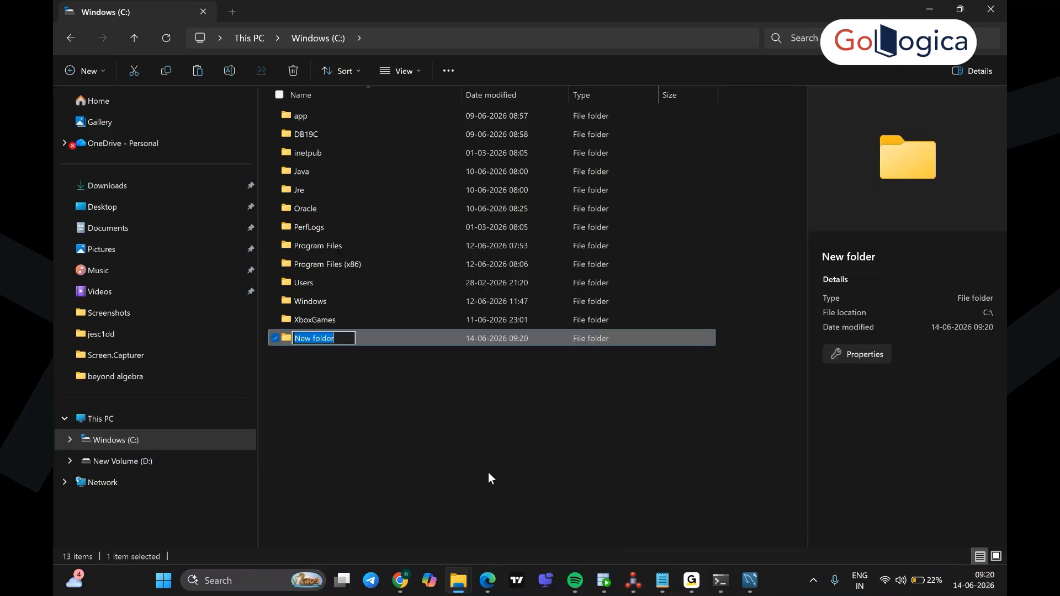
pyautogui.write('Labs')
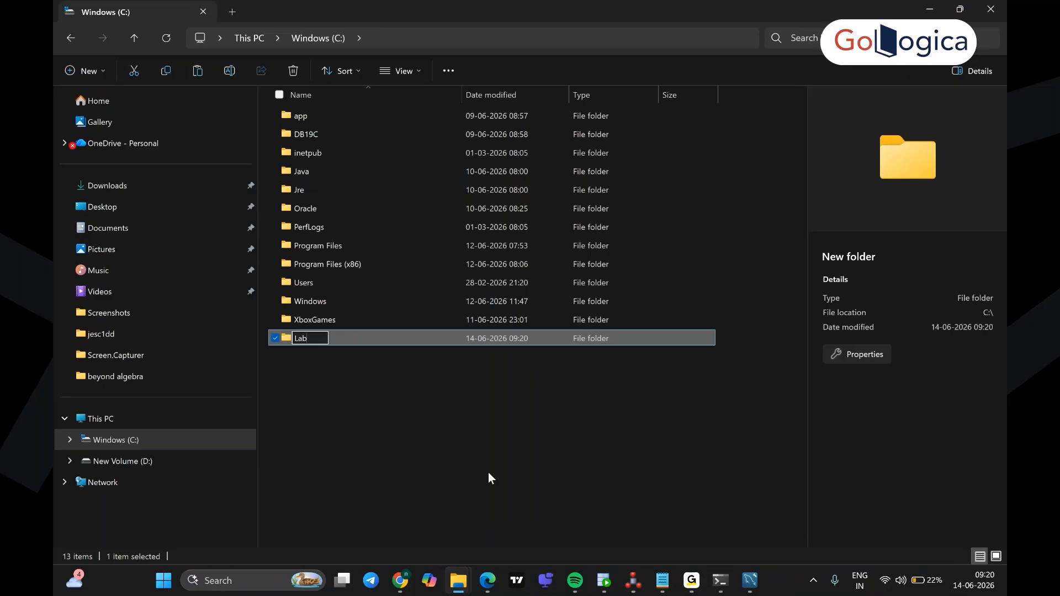
pyautogui.click(493, 478)
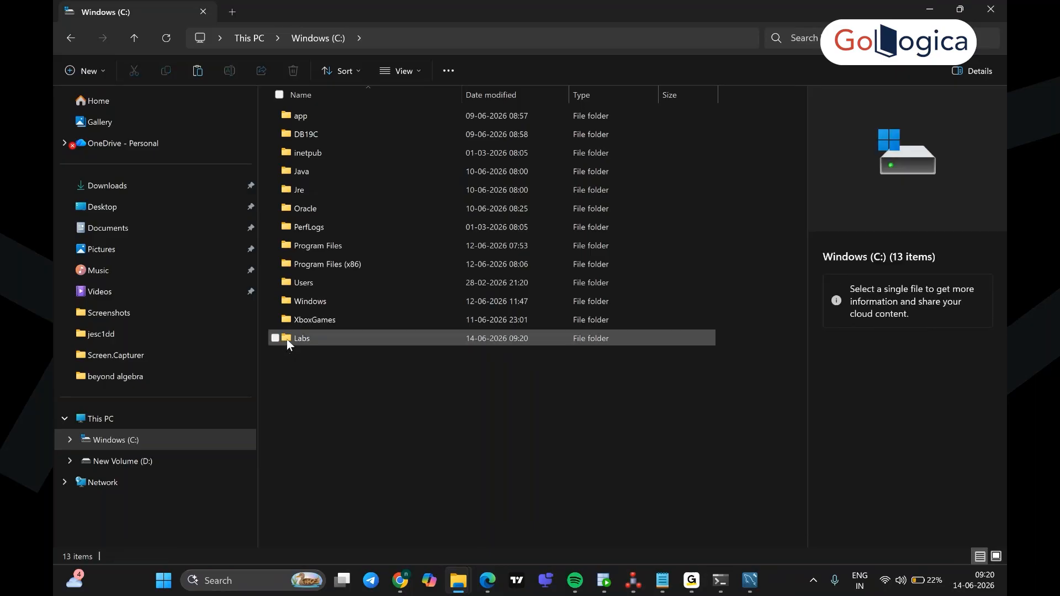
pyautogui.doubleClick(287, 339)
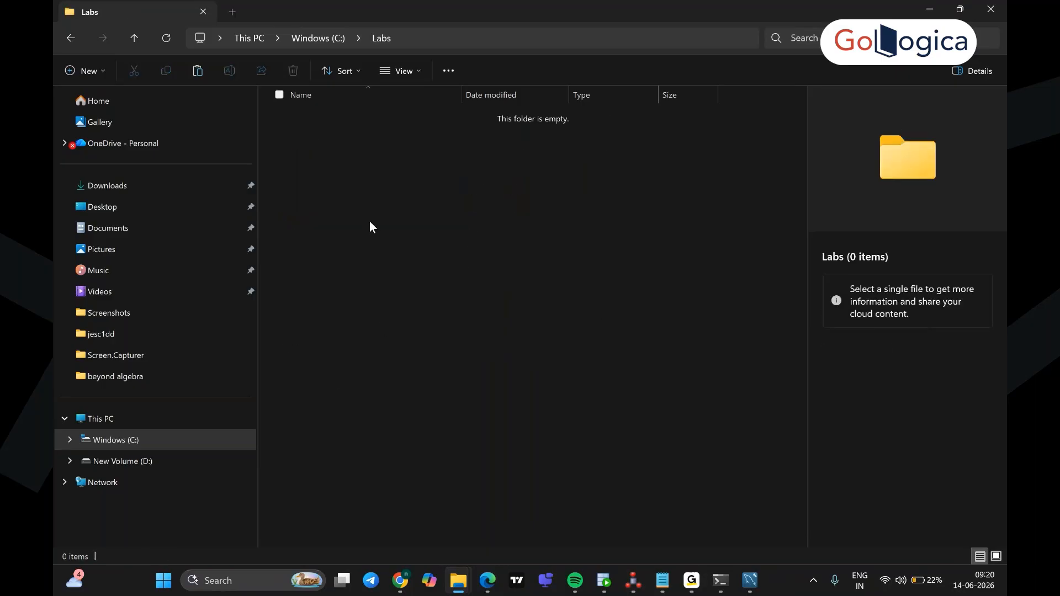
pyautogui.hotkey('ctrl', 'v')
# Step: Extract the Files zip here in Labs with 7-Zip
pyautogui.click(336, 148)
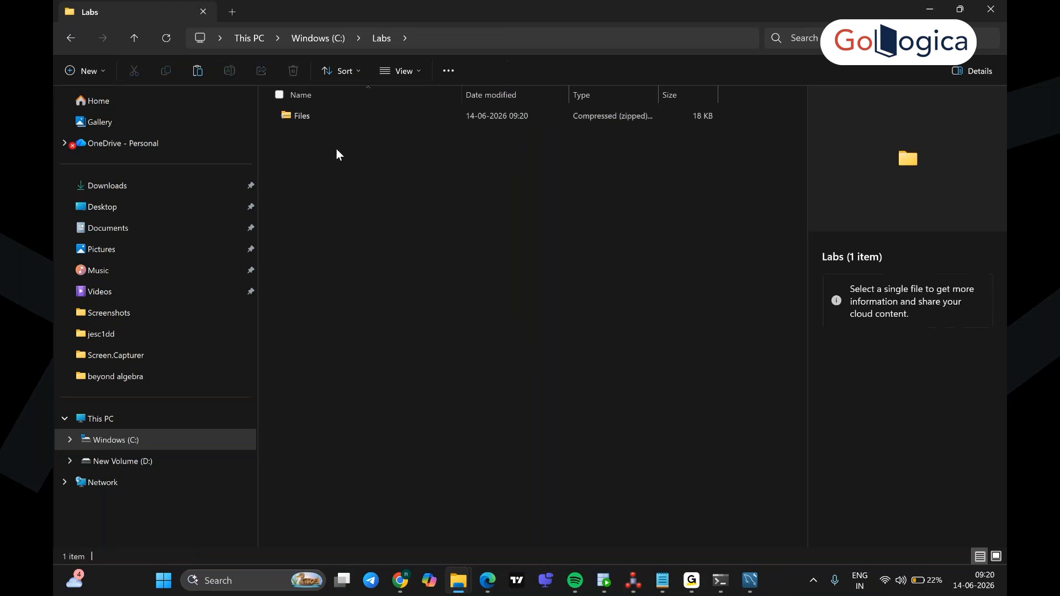
pyautogui.rightClick(302, 114)
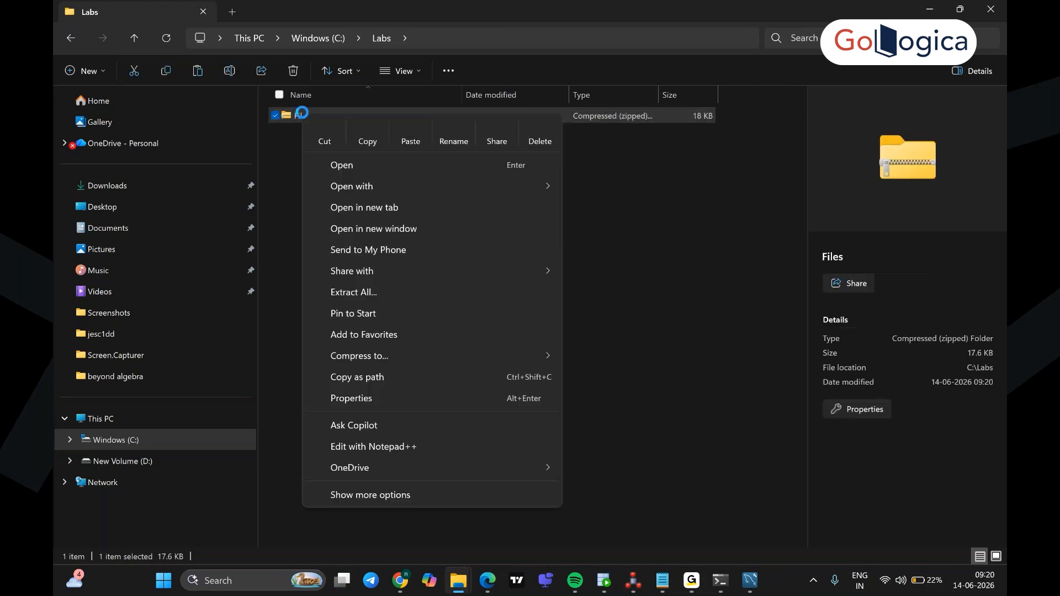
pyautogui.click(402, 493)
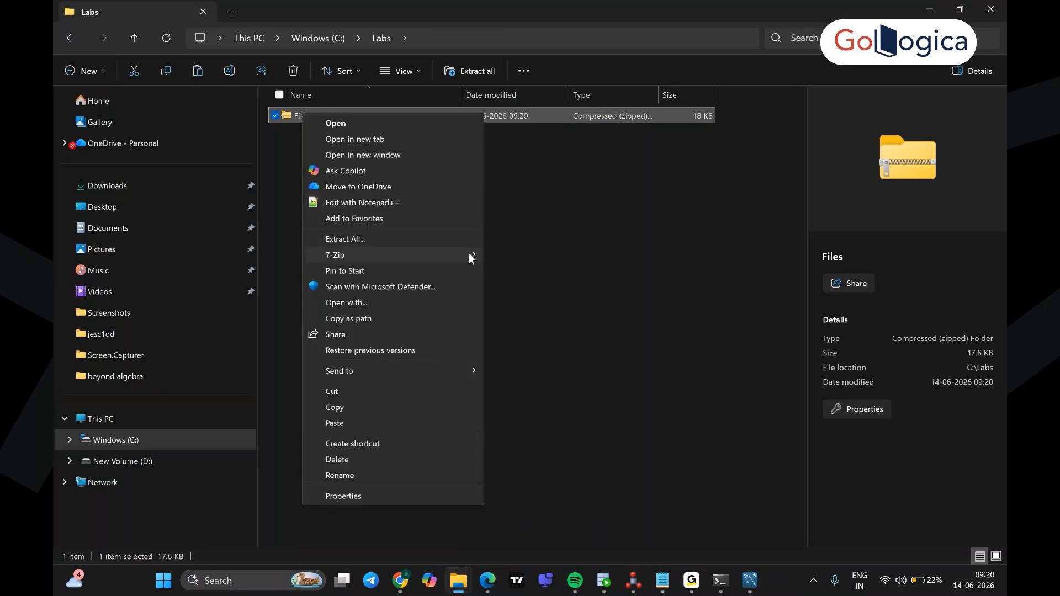
pyautogui.moveTo(469, 254)
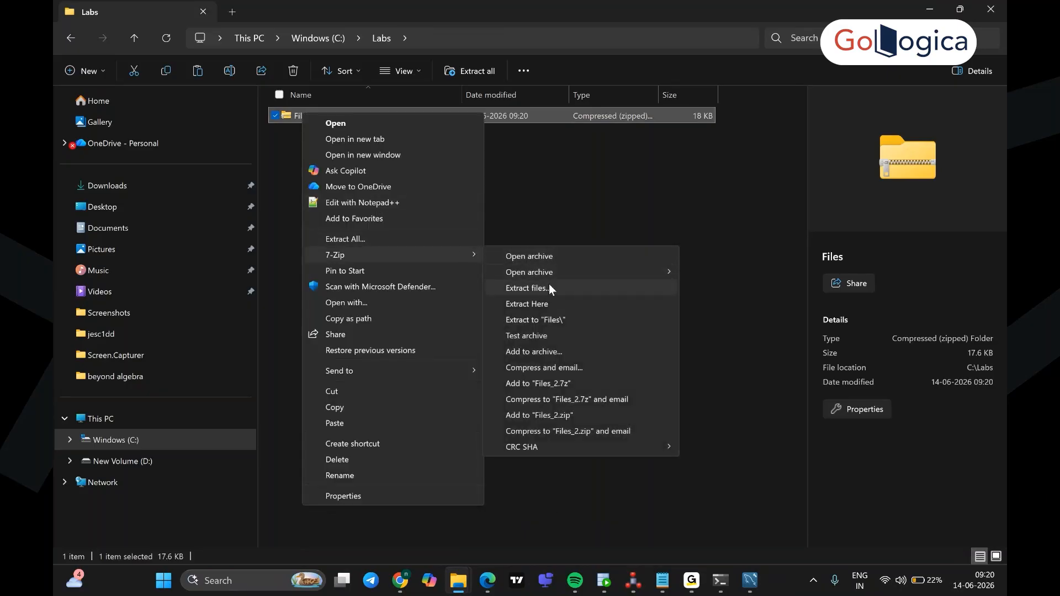
pyautogui.click(551, 303)
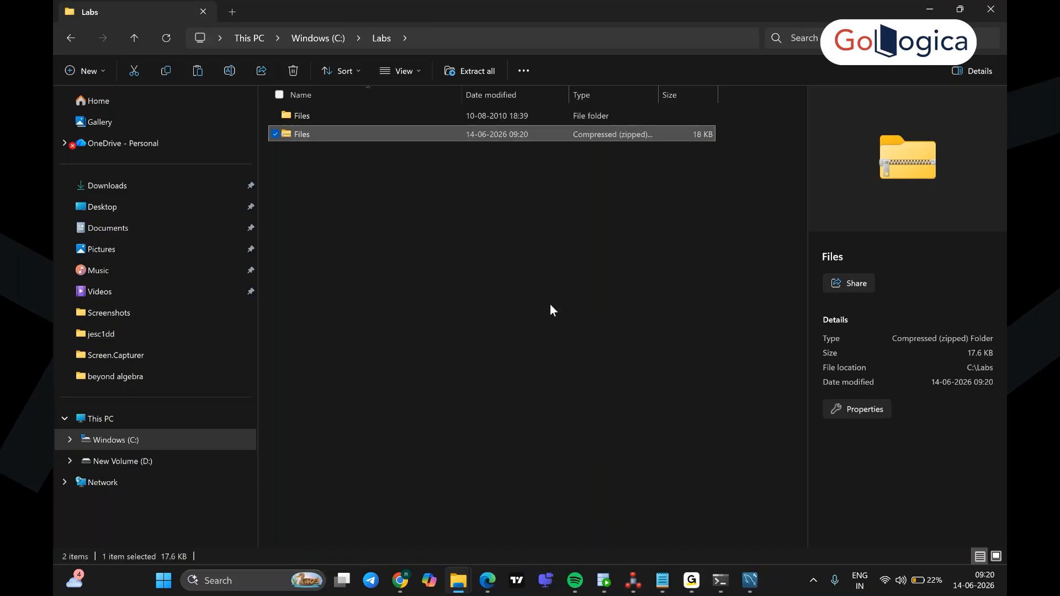
# Step: Open the extracted Files folder and its Flat_files subfolder
pyautogui.click(518, 313)
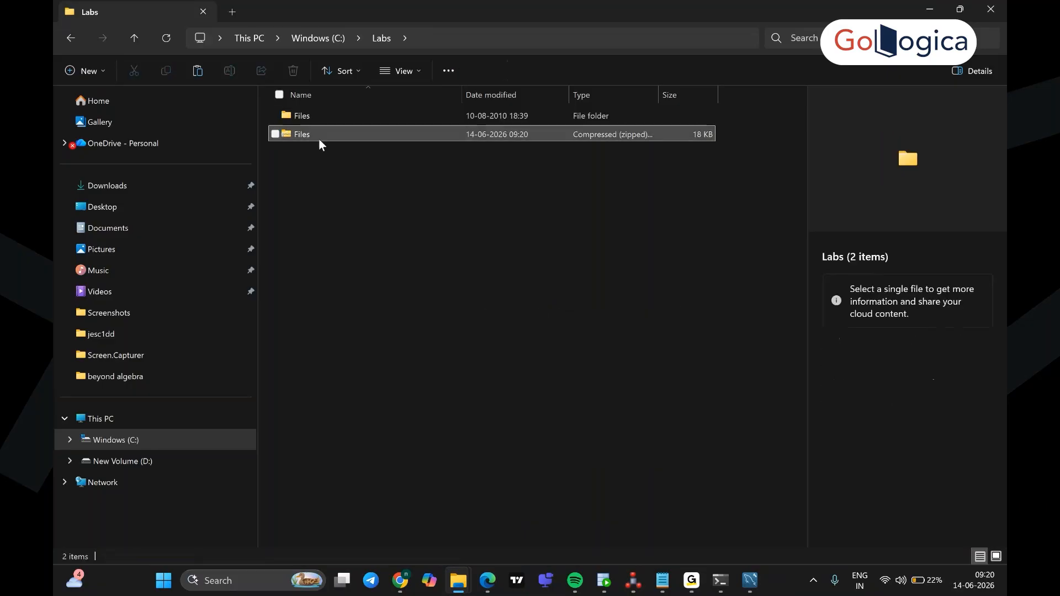
pyautogui.doubleClick(303, 115)
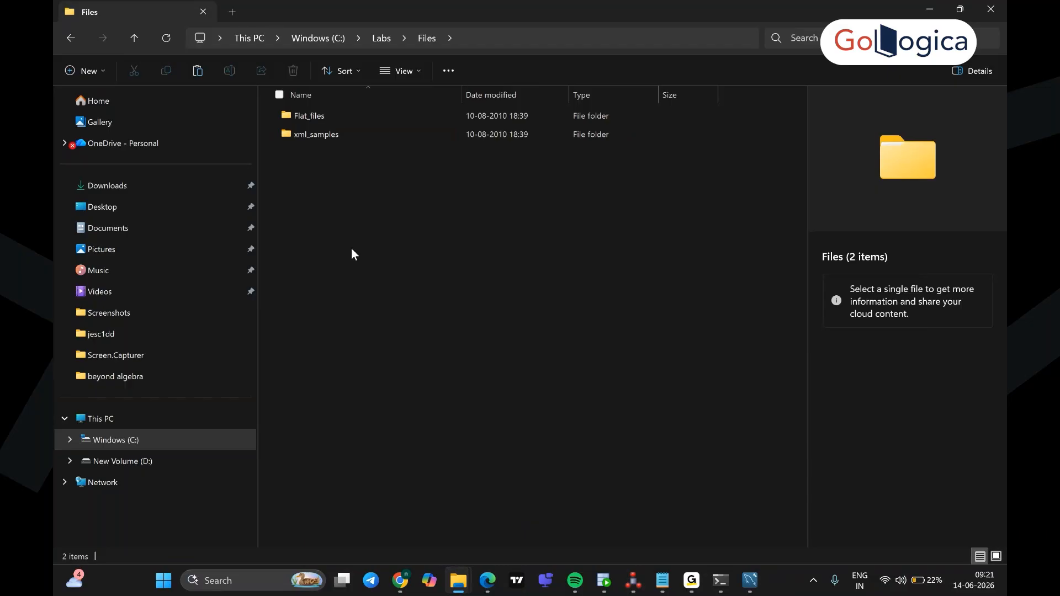
pyautogui.doubleClick(309, 116)
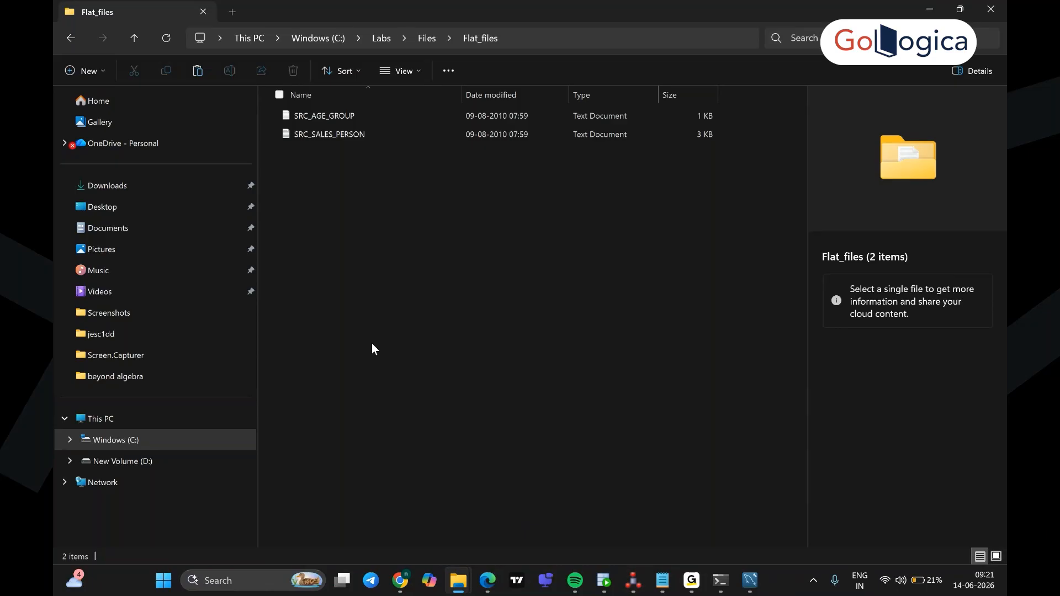
# Step: Bring SQL Developer forward, then switch to ODI Studio on ORACLE_ORCL_LOCAL_SALES
pyautogui.click(605, 581)
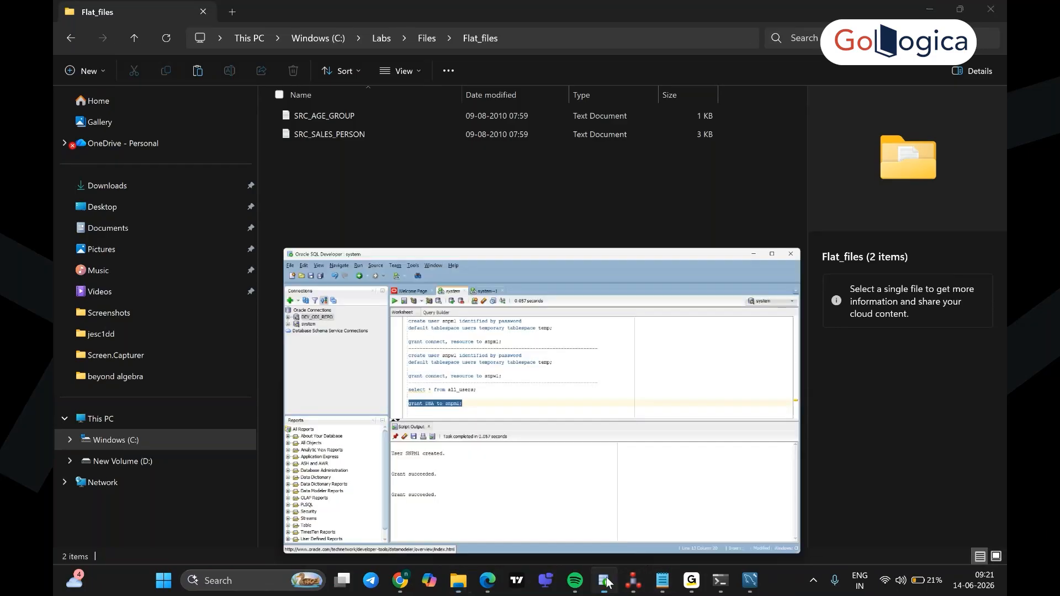
pyautogui.click(531, 309)
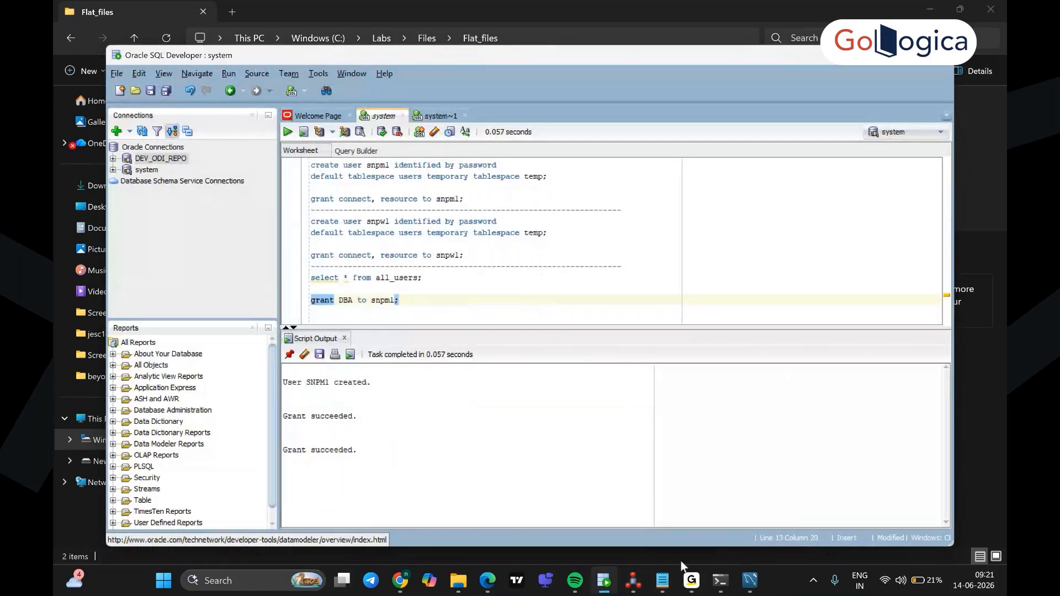
pyautogui.click(633, 581)
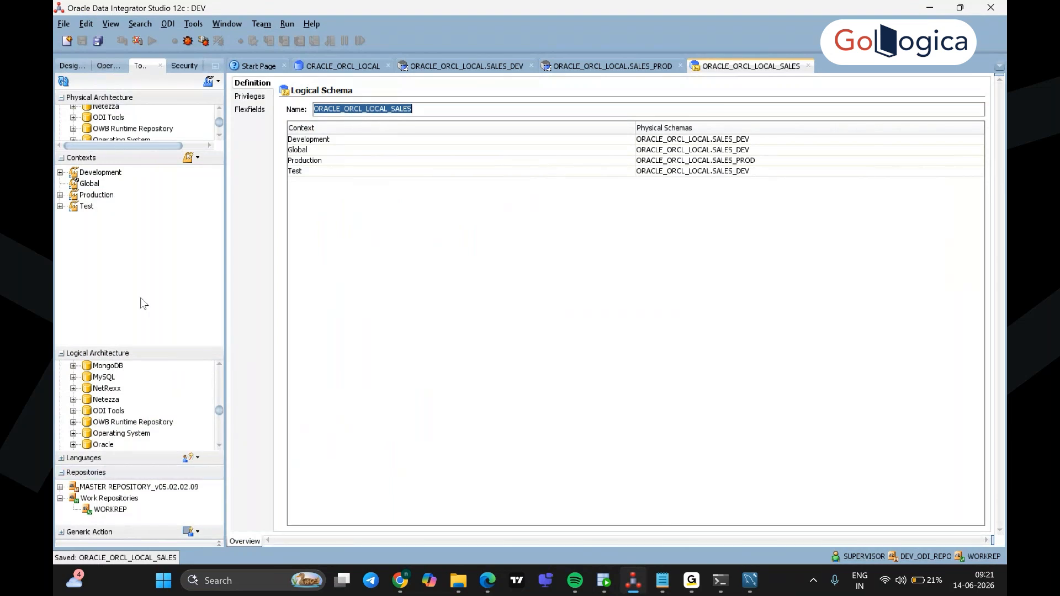
# Step: Collapse the Logical Architecture, Contexts and Oracle technology nodes in the Topology navigator
pyautogui.click(61, 461)
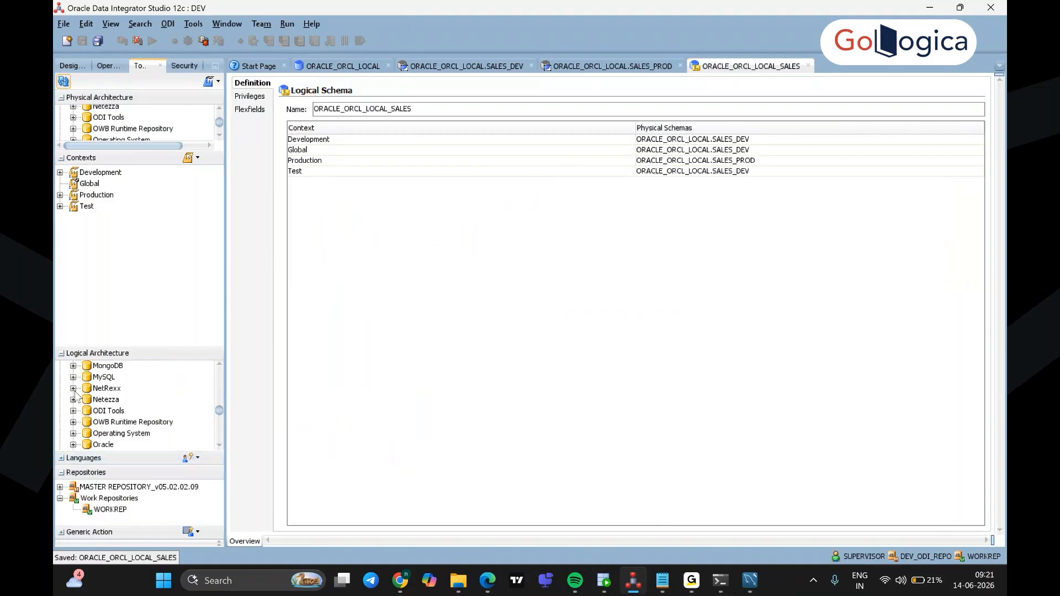
pyautogui.click(61, 357)
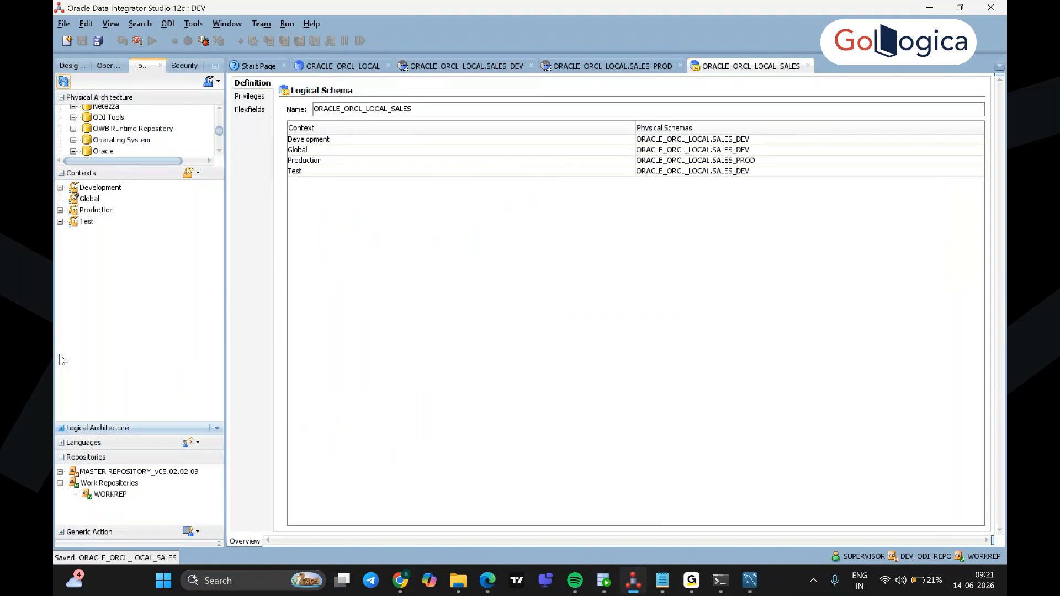
pyautogui.click(60, 173)
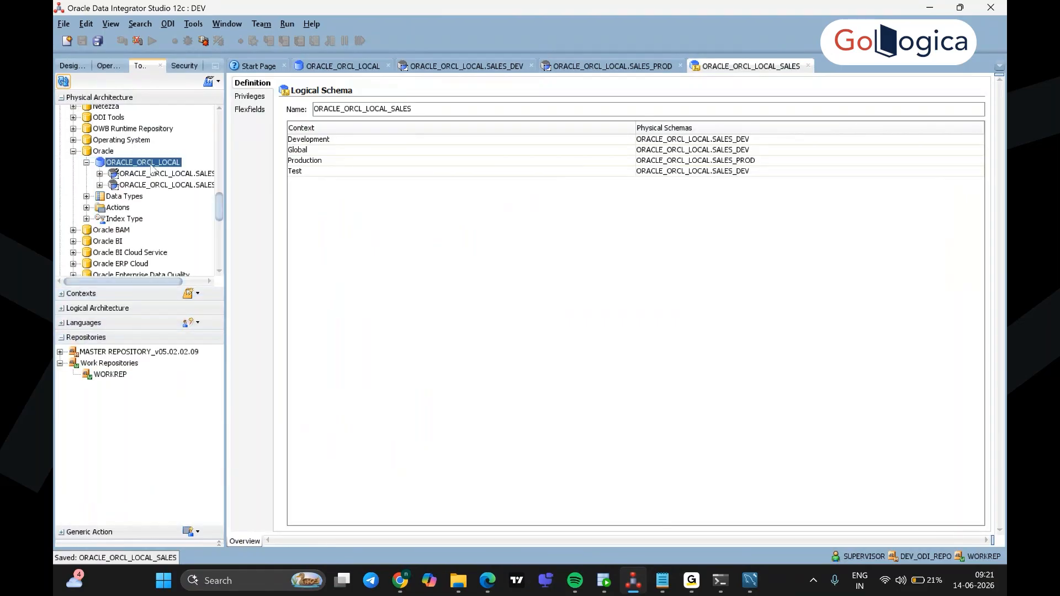
pyautogui.click(72, 150)
pyautogui.scroll(1, 164, 256)
# Step: Expand the File technology in Physical Architecture and create a new data server under it
pyautogui.scroll(3, 164, 256)
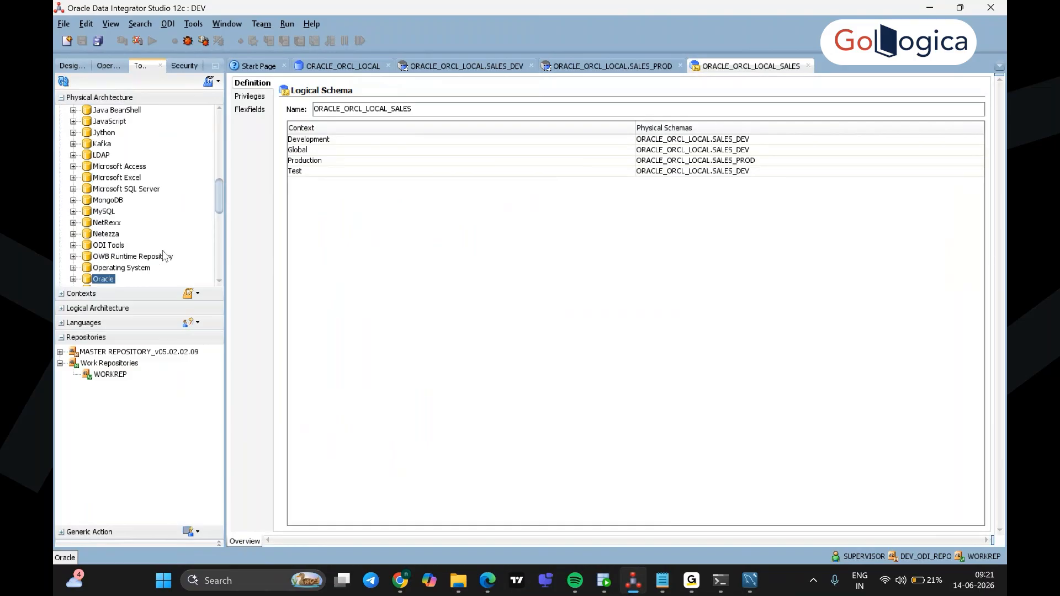
pyautogui.scroll(5, 164, 256)
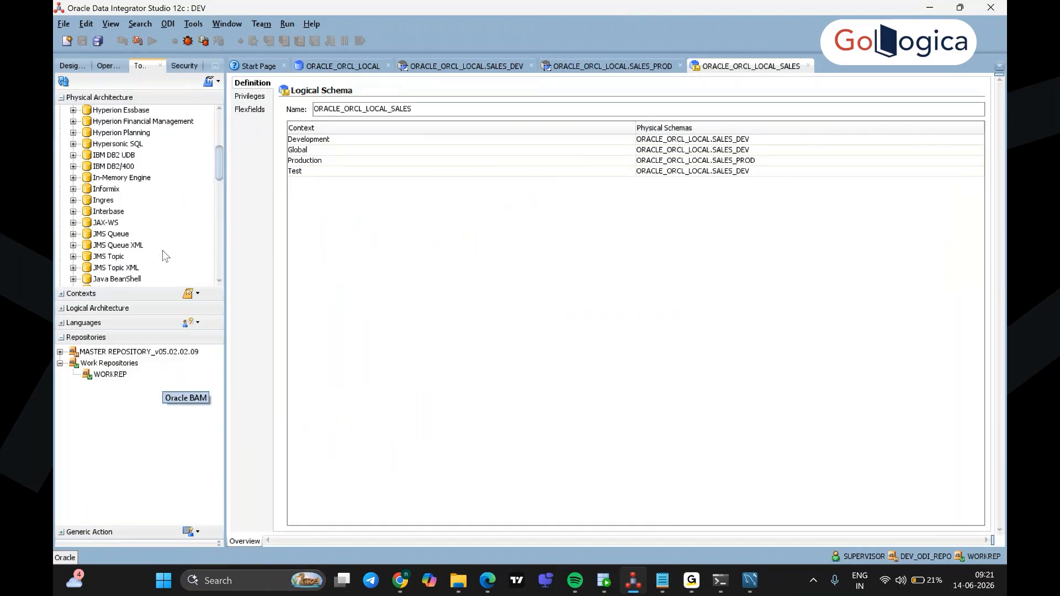
pyautogui.scroll(3, 164, 255)
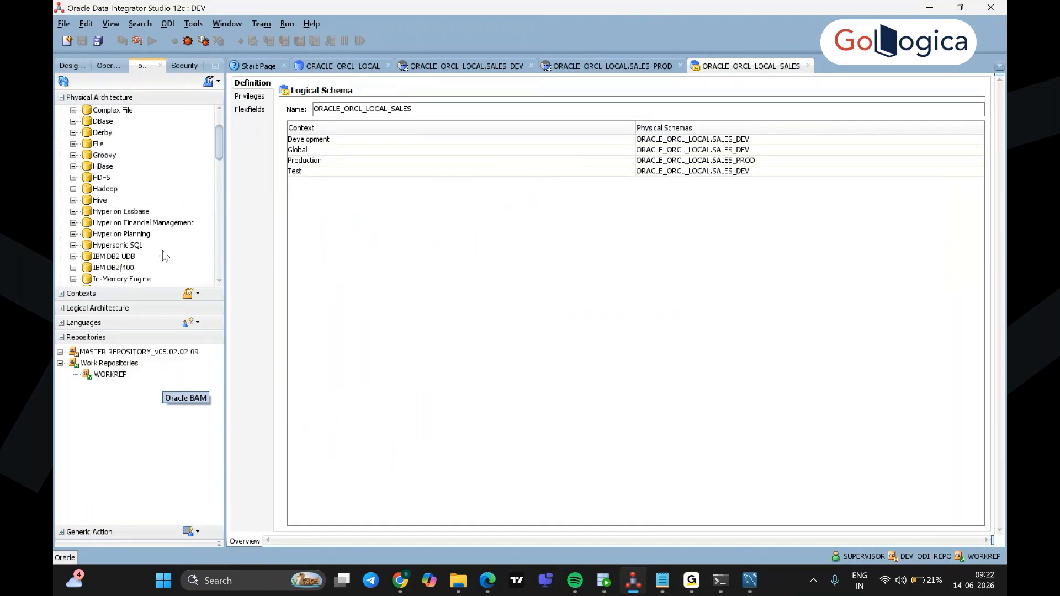
pyautogui.click(99, 145)
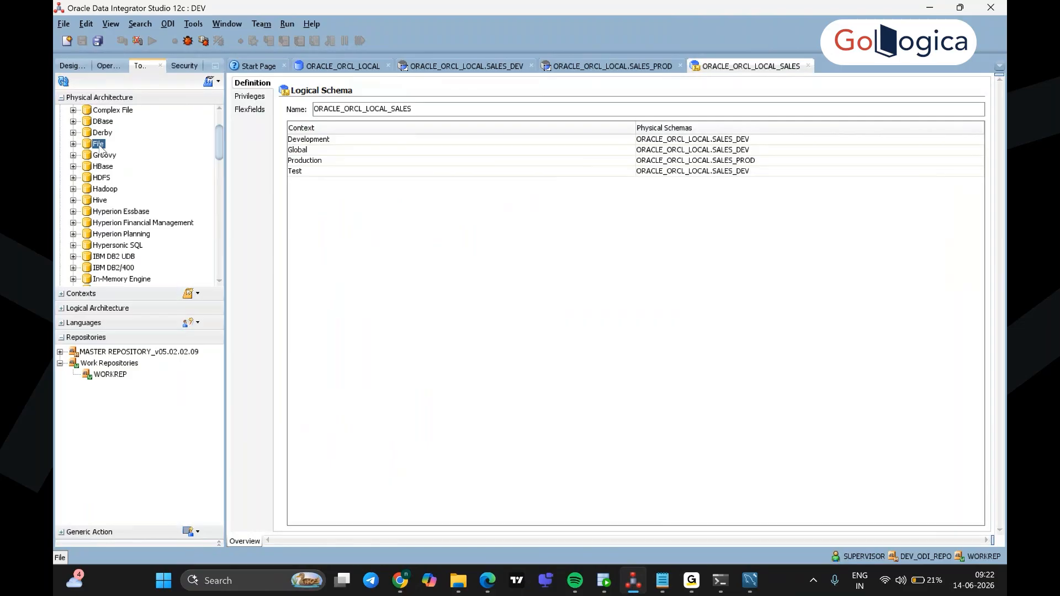
pyautogui.rightClick(101, 148)
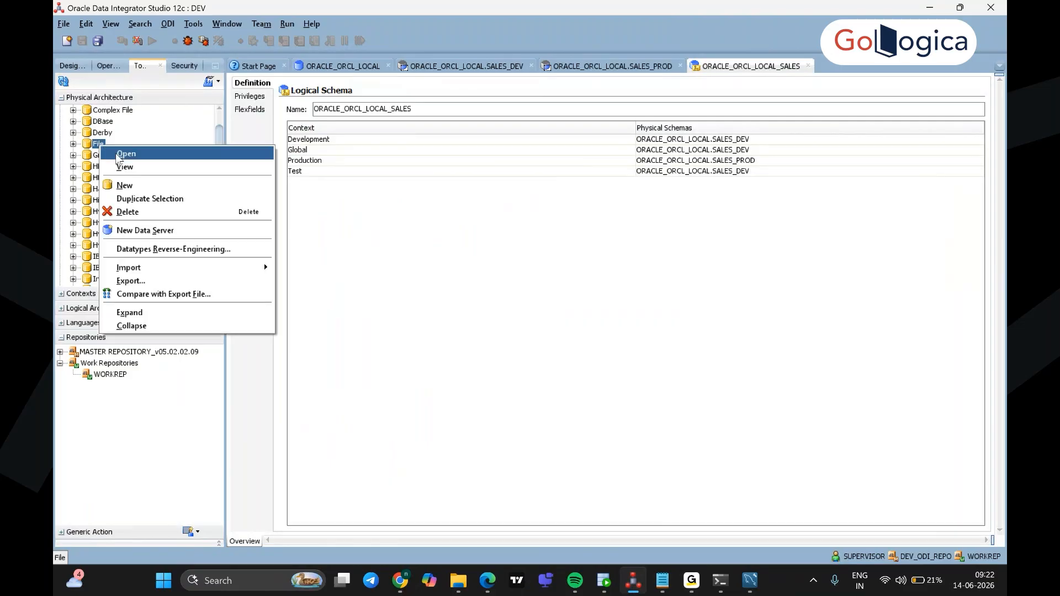
pyautogui.click(73, 144)
pyautogui.click(73, 145)
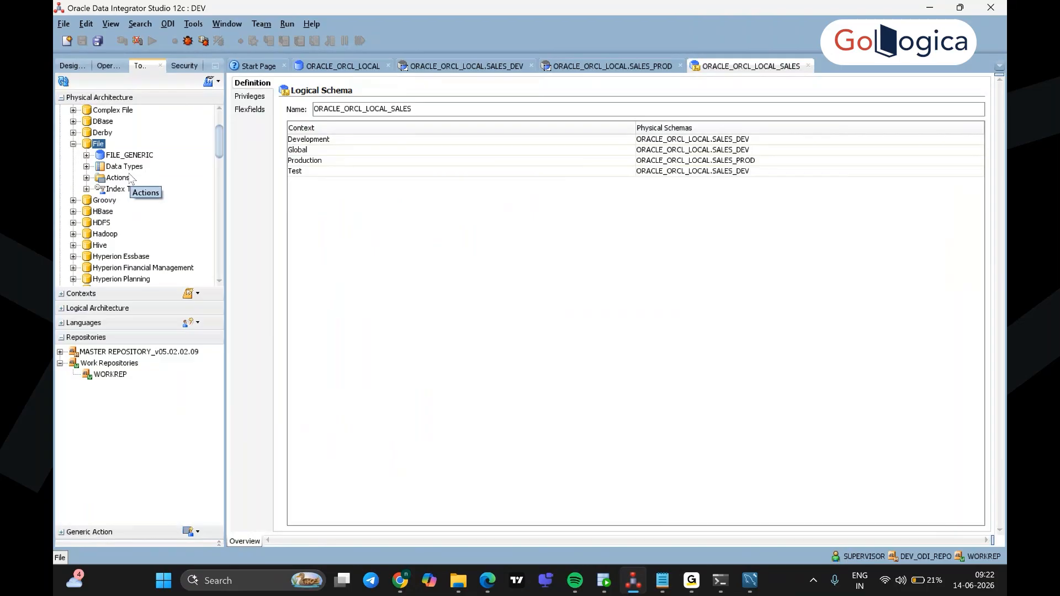
pyautogui.rightClick(99, 145)
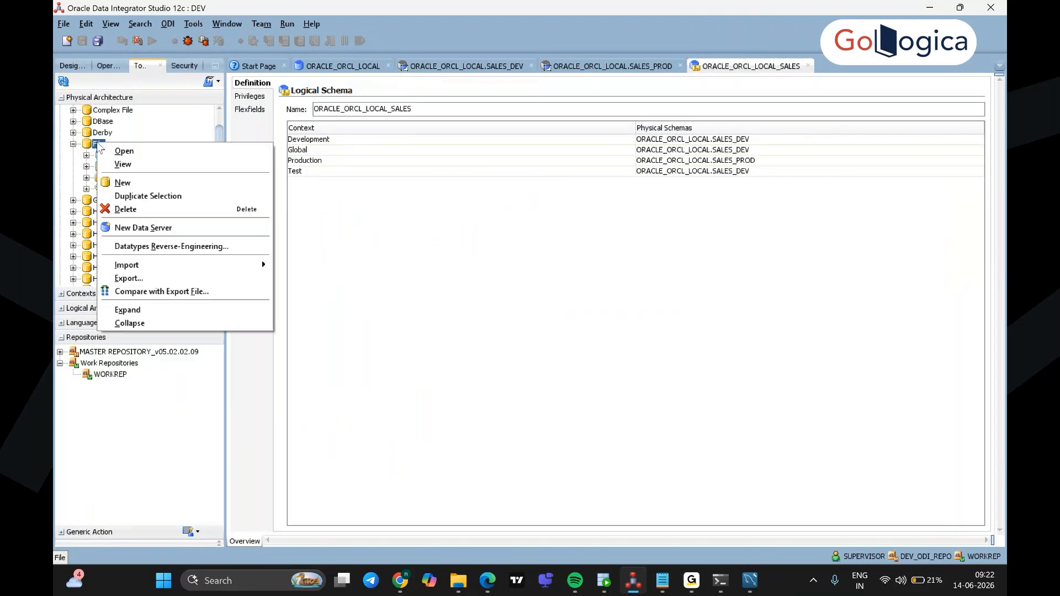
pyautogui.click(169, 228)
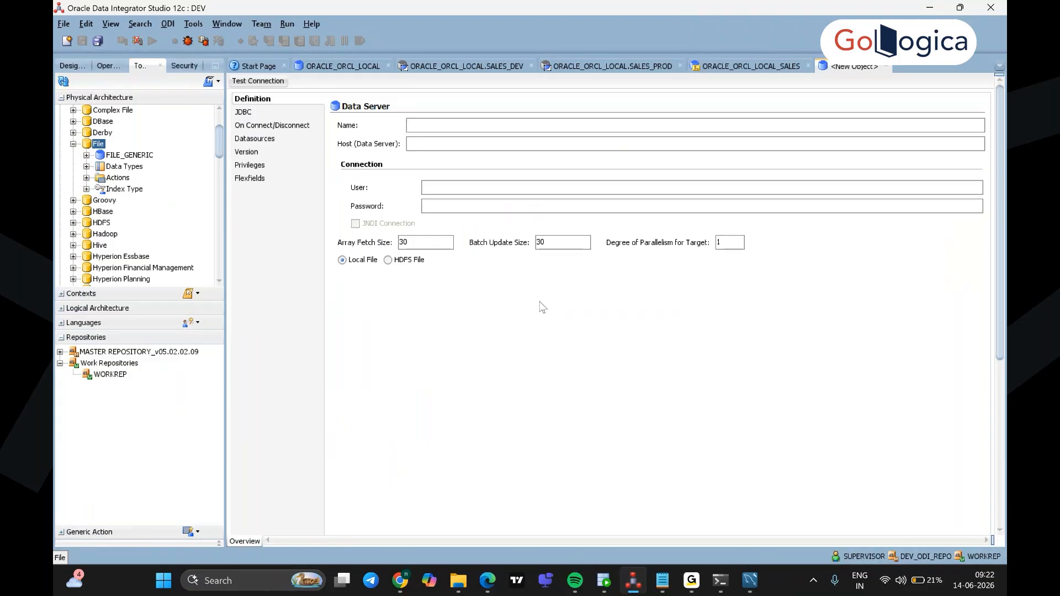
# Step: Review lab step 9 in the PDF guide, highlighting the FILE_DEMO_SRC logical schema name
pyautogui.hotkey('alt', 'Tab')
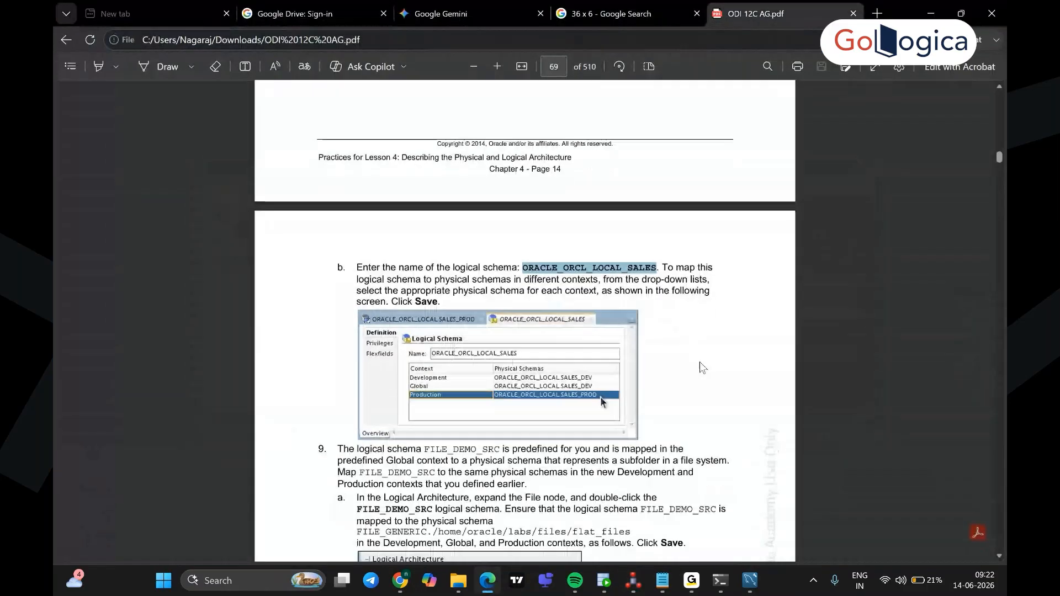
pyautogui.scroll(-4, 700, 362)
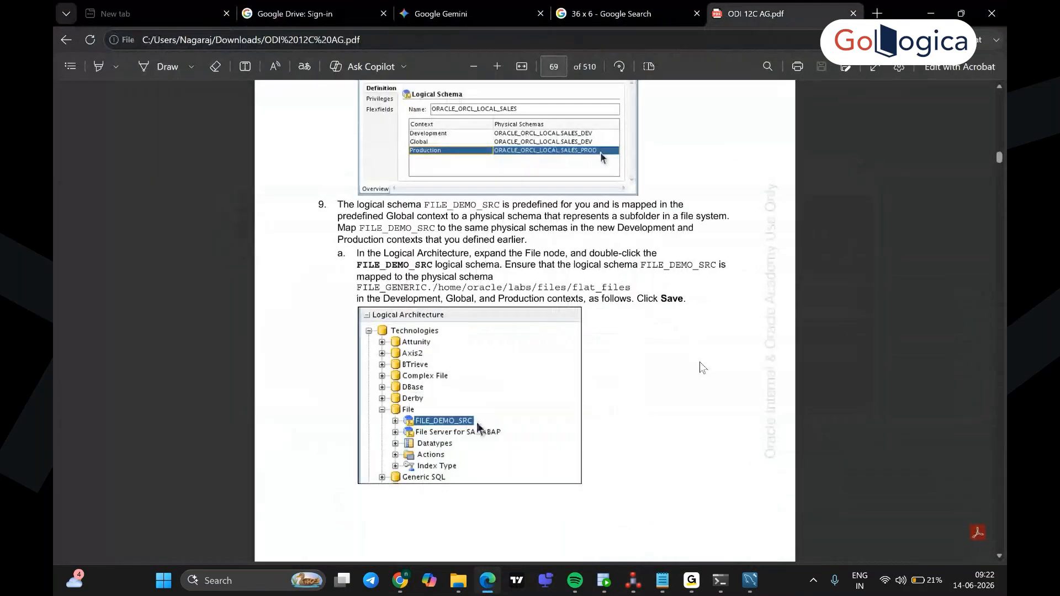
pyautogui.scroll(-6, 700, 362)
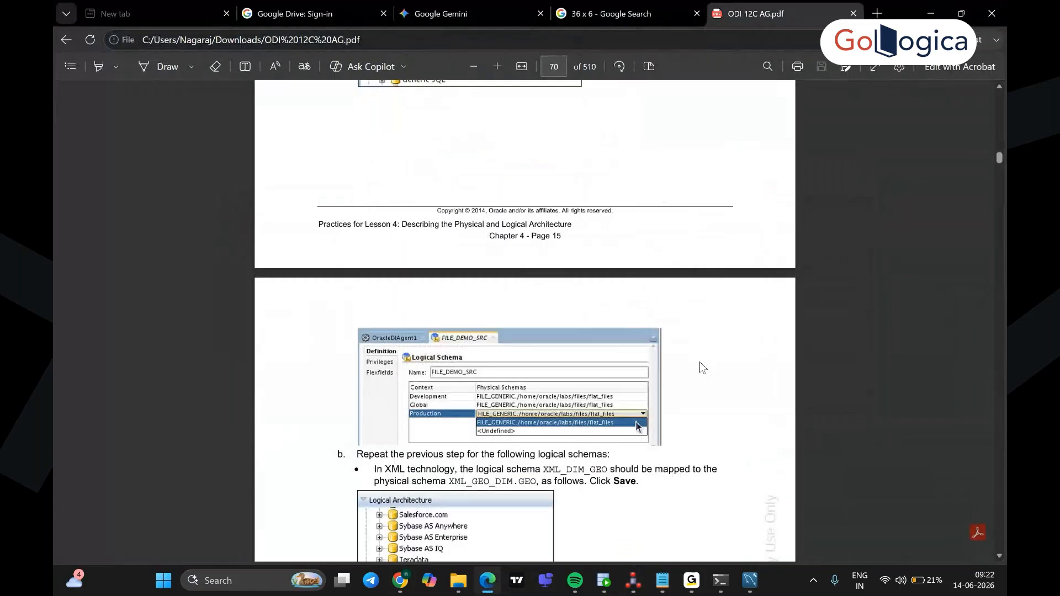
pyautogui.scroll(4, 700, 362)
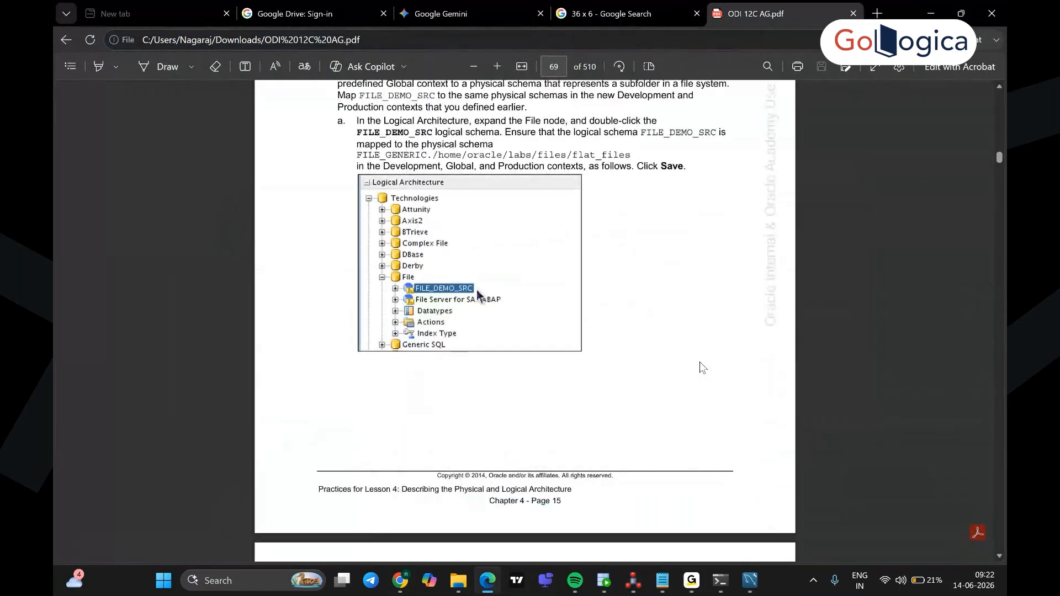
pyautogui.scroll(2, 700, 362)
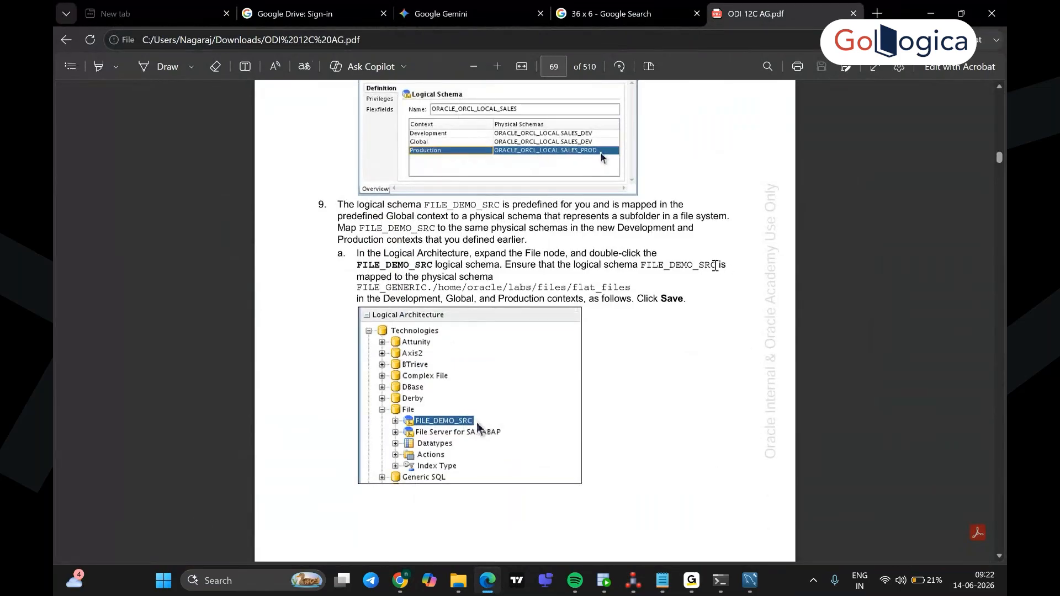
pyautogui.moveTo(716, 266); pyautogui.dragTo(642, 266)
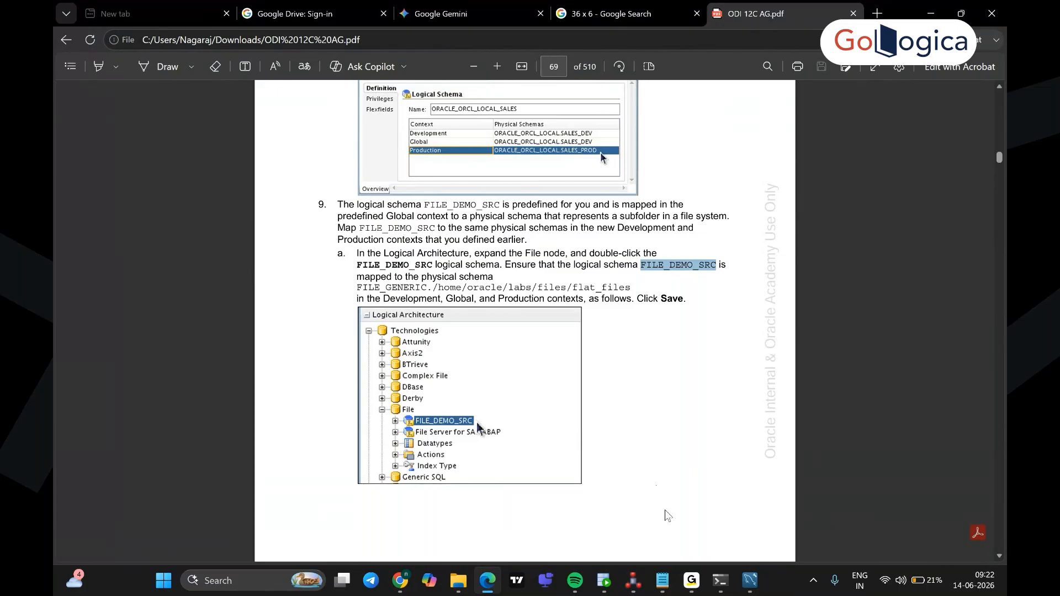
pyautogui.click(636, 578)
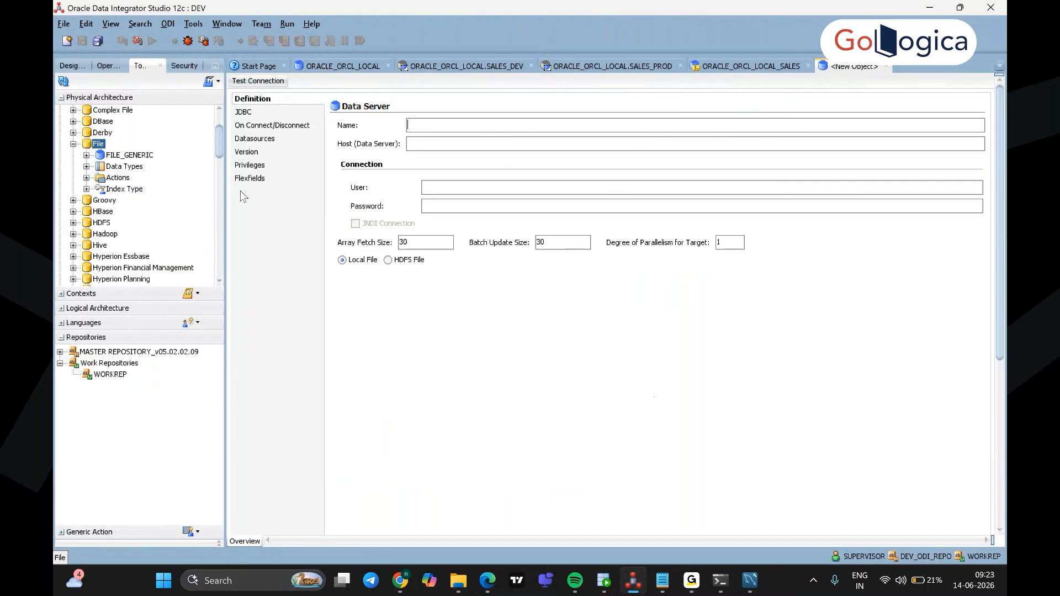
# Step: Test the FILE_GENERIC data server connection with Local (No Agent) and confirm it succeeds
pyautogui.doubleClick(138, 156)
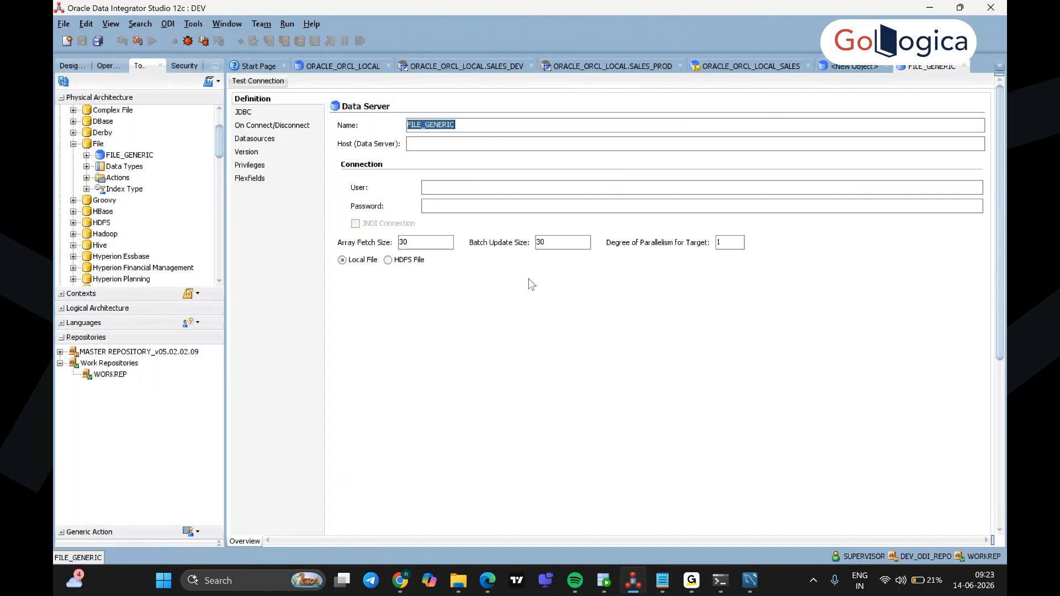
pyautogui.click(268, 82)
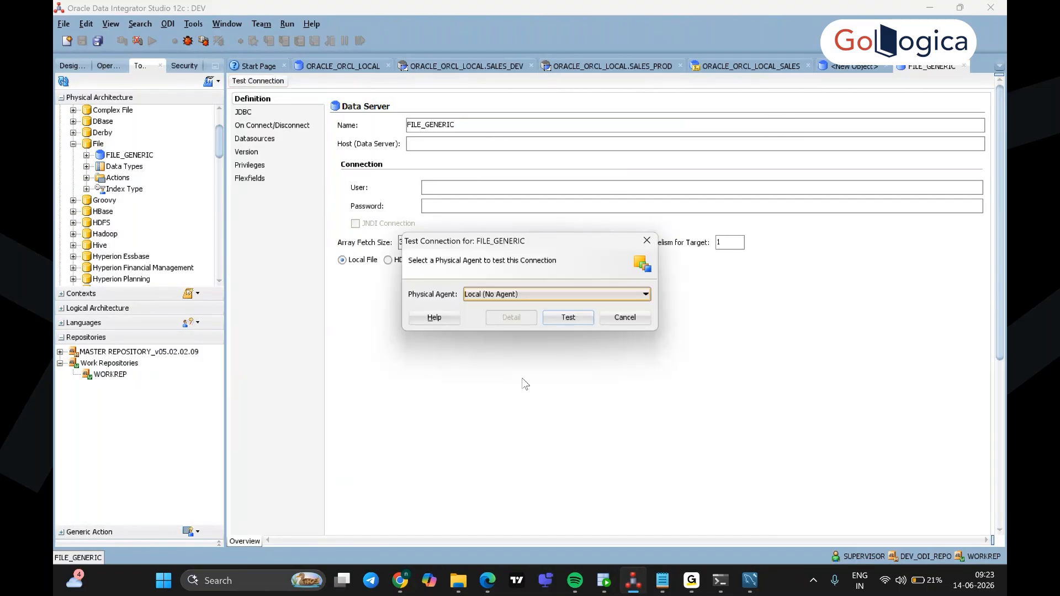
pyautogui.click(583, 319)
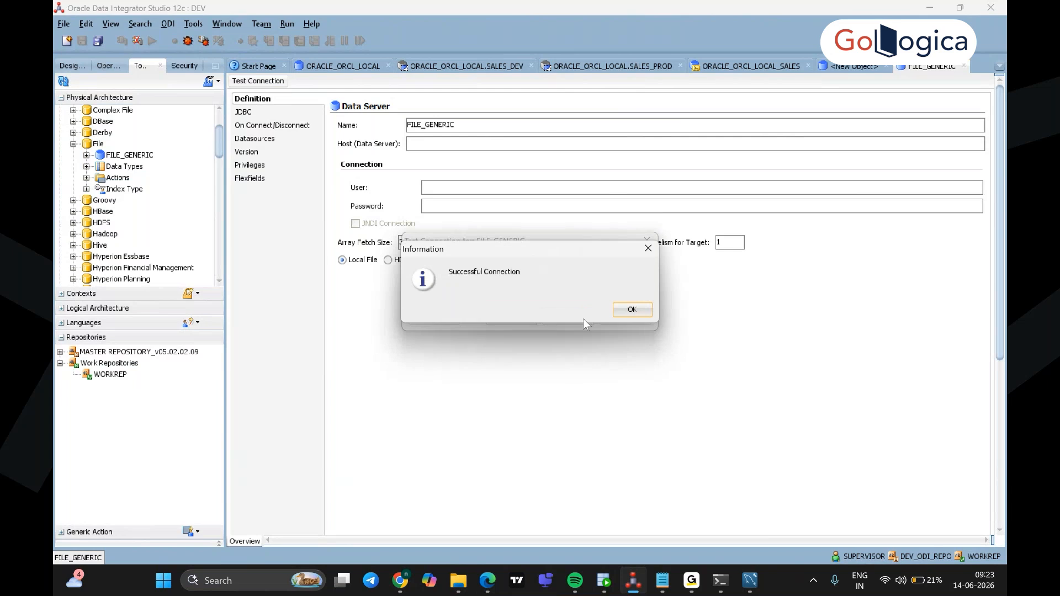
pyautogui.click(635, 313)
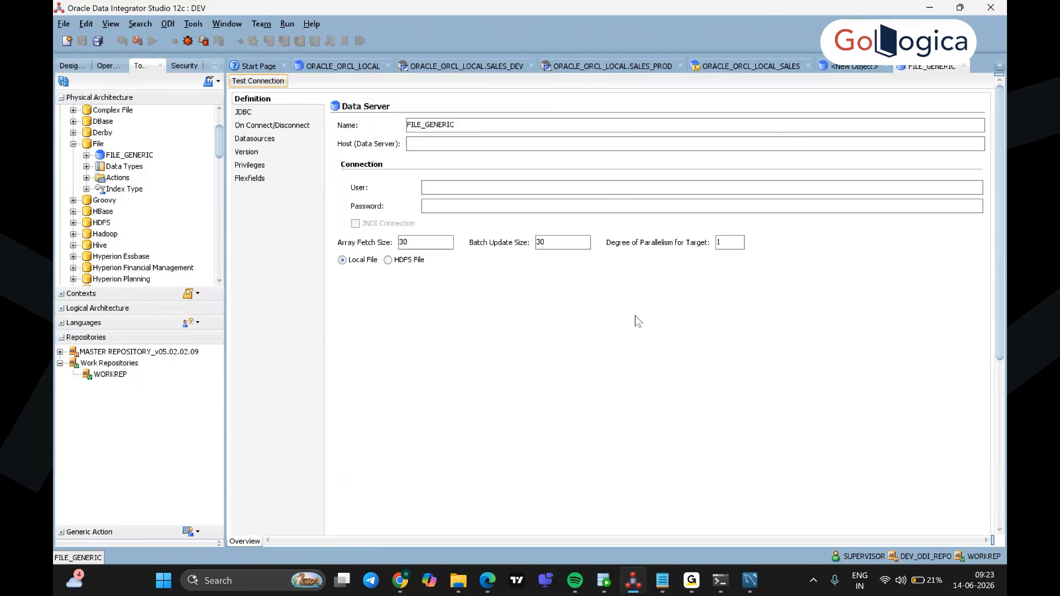
# Step: Add a new physical schema, FILE_GENERIC.Directory, under the FILE_GENERIC data server
pyautogui.click(128, 156)
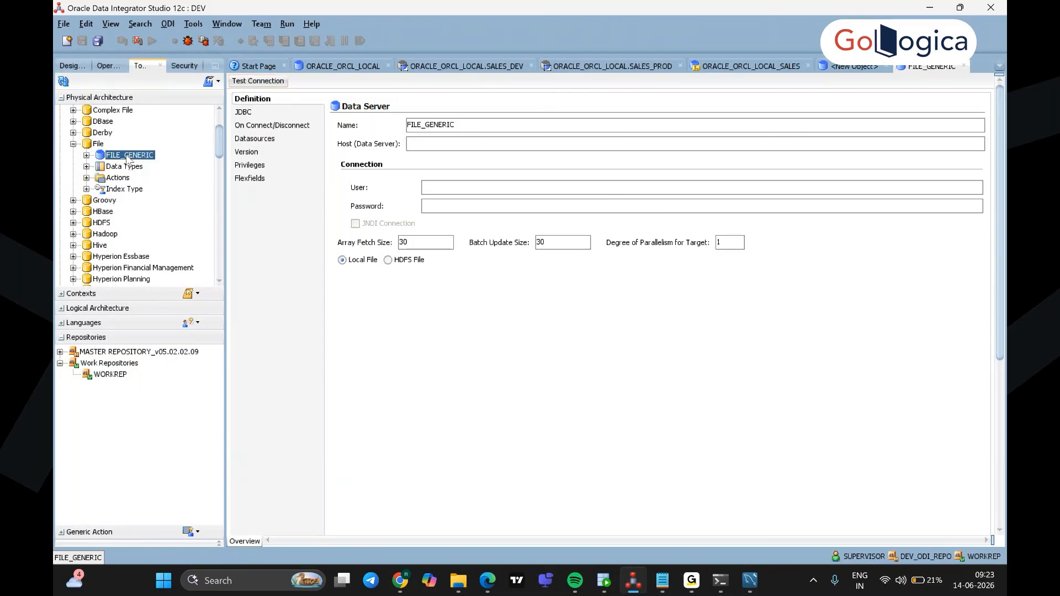
pyautogui.rightClick(128, 159)
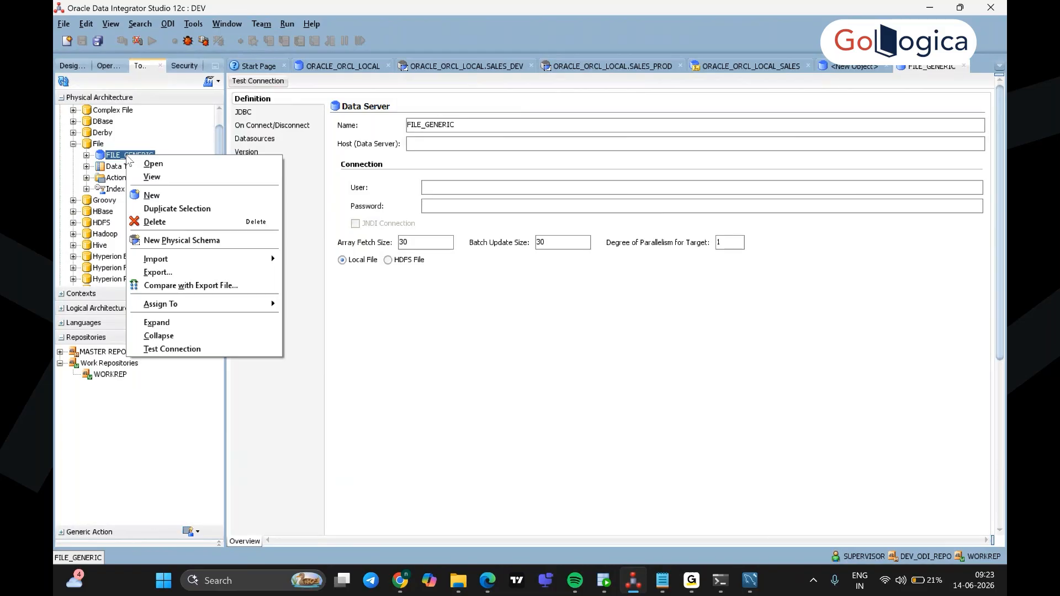
pyautogui.click(196, 241)
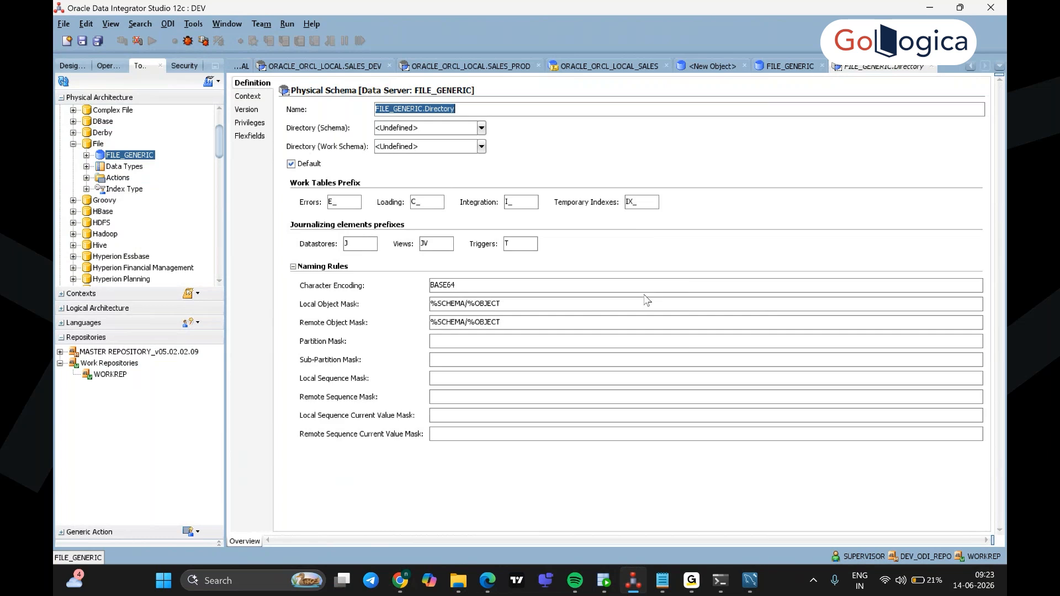
pyautogui.press('super')
# Step: Copy the path C:\Labs\Files\Flat_files from the Flat_files folder's address bar
pyautogui.moveTo(464, 577)
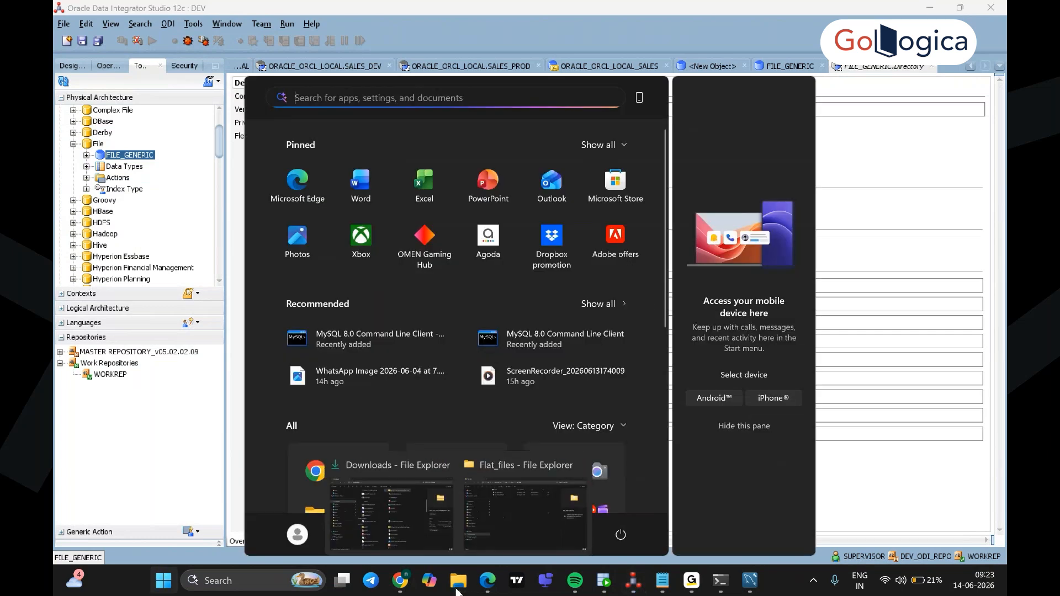
pyautogui.click(499, 521)
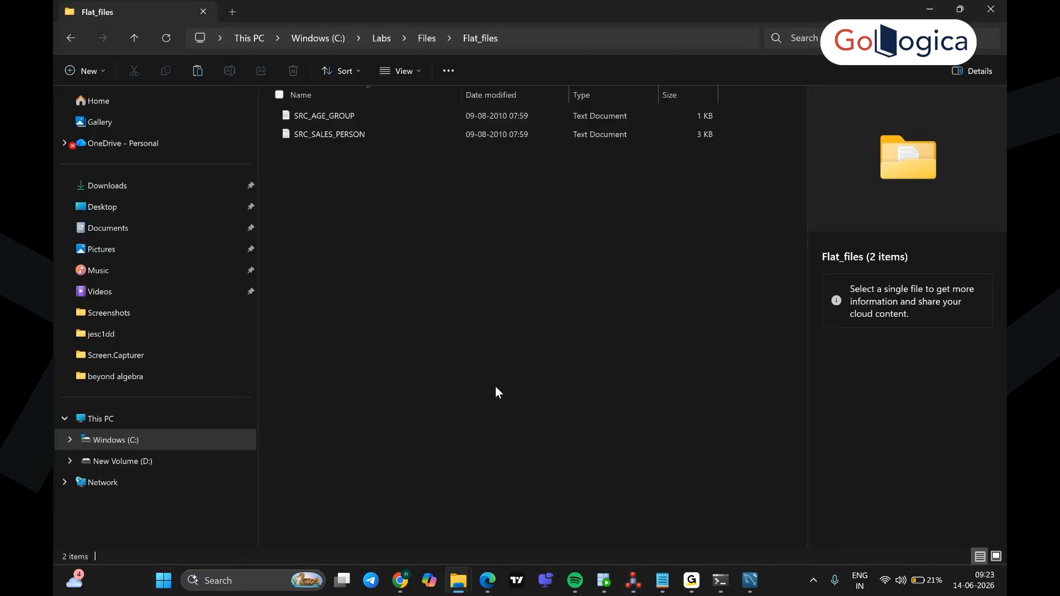
pyautogui.click(518, 43)
pyautogui.click(343, 40)
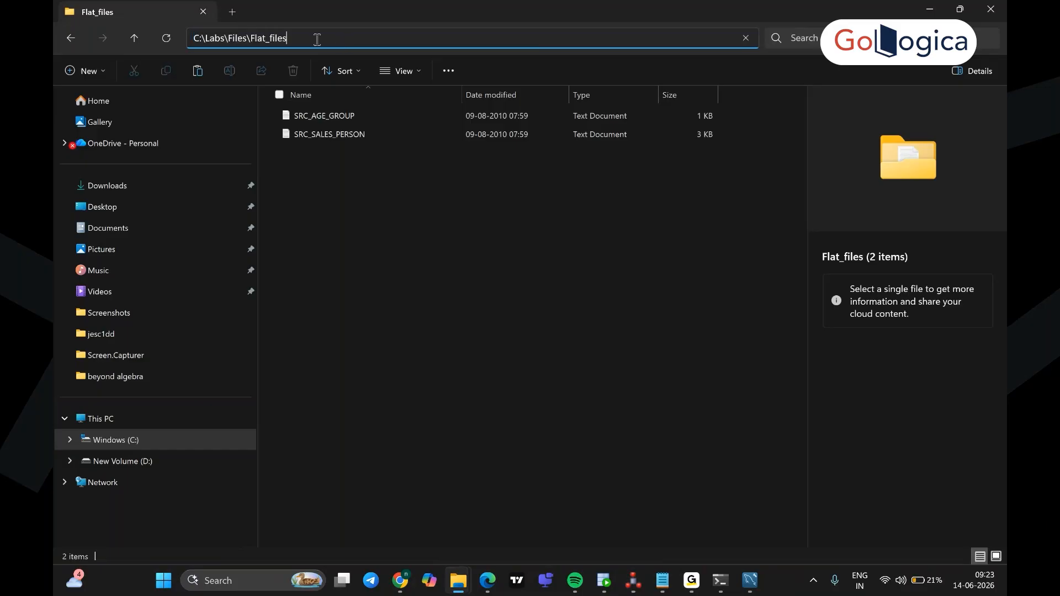
pyautogui.moveTo(310, 39); pyautogui.dragTo(156, 33)
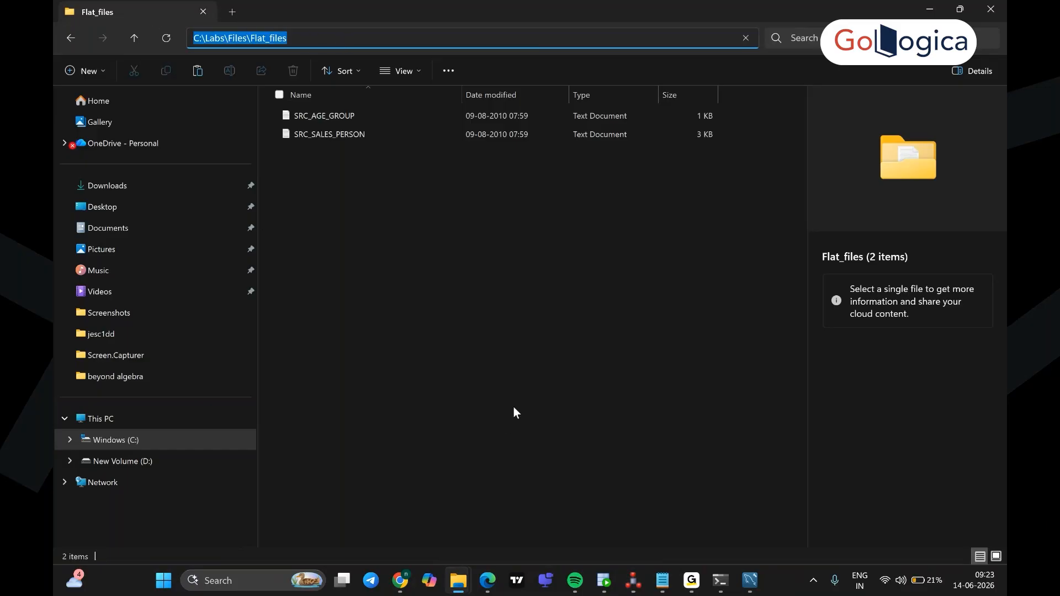
pyautogui.hotkey('ctrl', 'c')
pyautogui.click(633, 580)
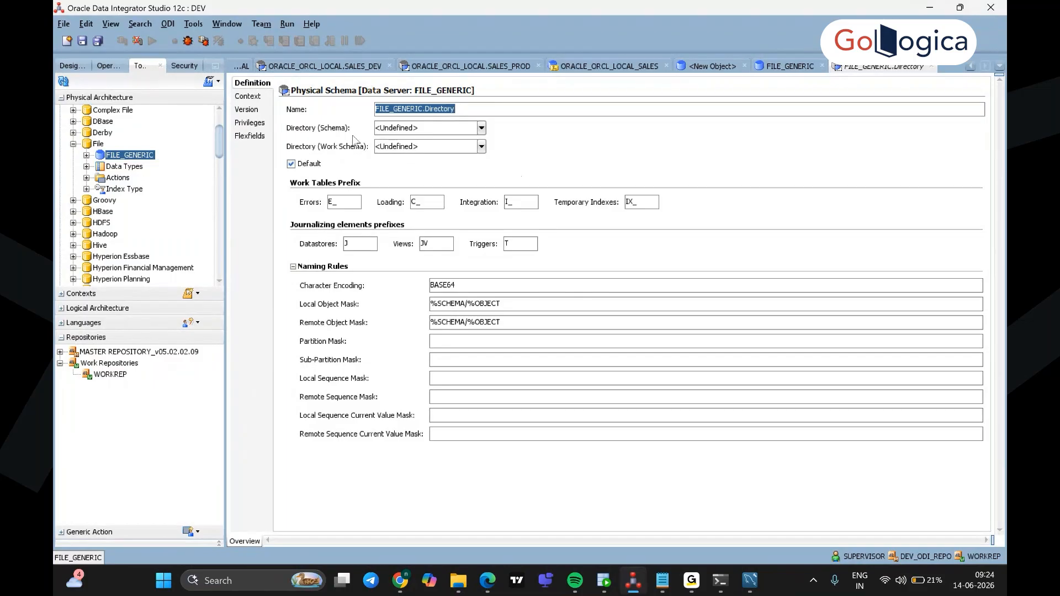
# Step: Set both Directory (Schema) and Directory (Work Schema) to C:\Labs\Files\Flat_files
pyautogui.click(435, 127)
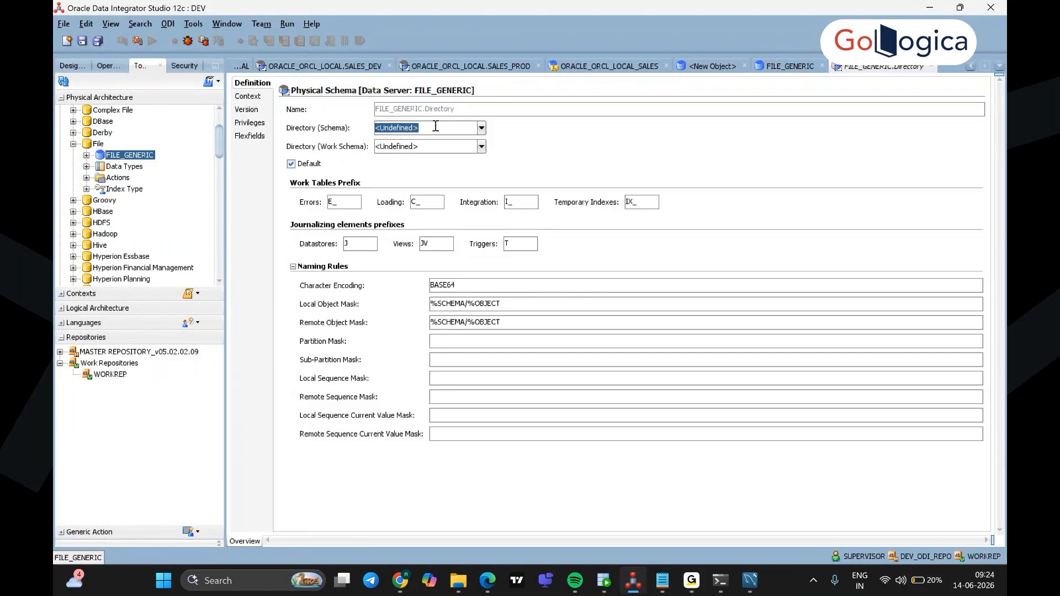
pyautogui.hotkey('ctrl', 'v')
pyautogui.click(443, 146)
pyautogui.hotkey('ctrl', 'v')
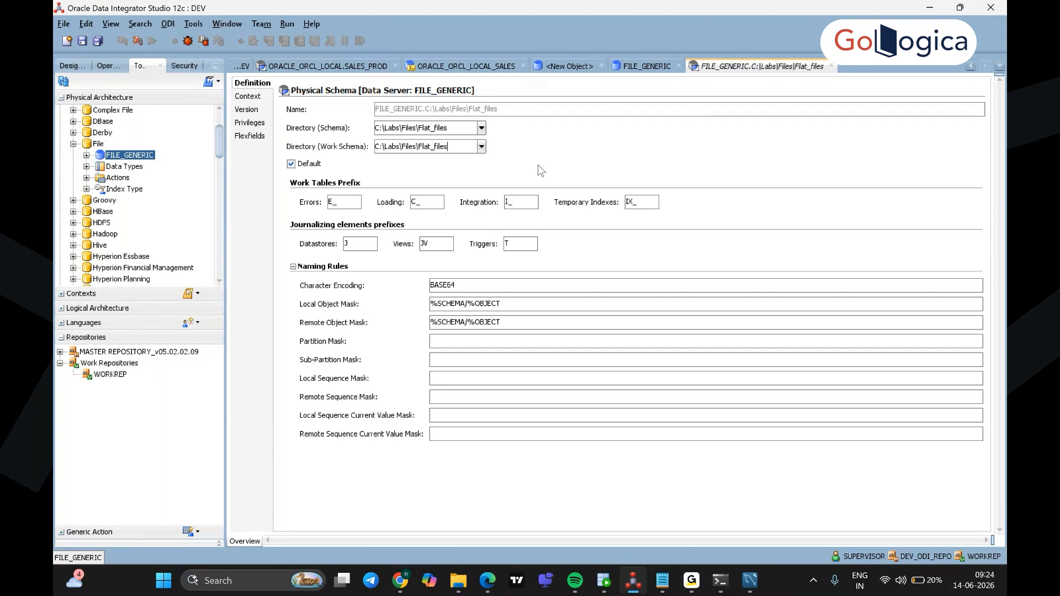
# Step: Save the physical schema, dismiss the no-context notice, and close all open editors
pyautogui.click(83, 42)
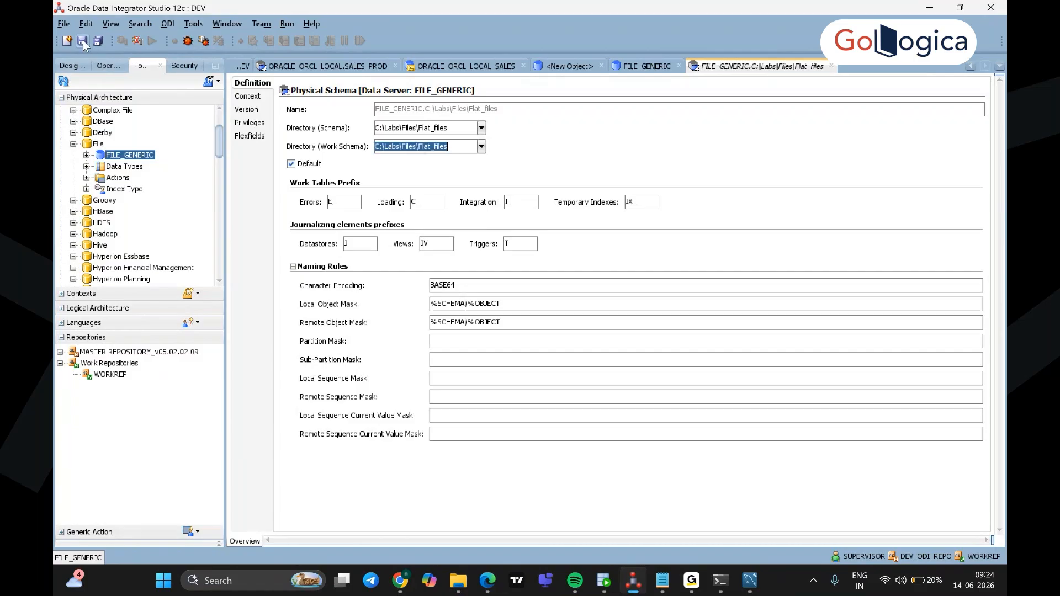
pyautogui.click(632, 312)
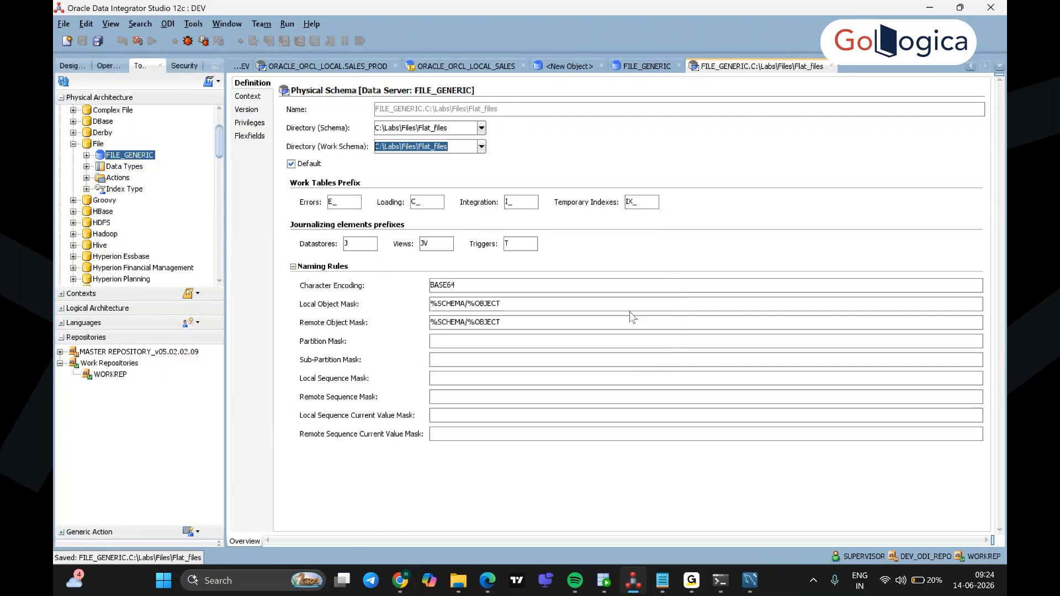
pyautogui.click(64, 25)
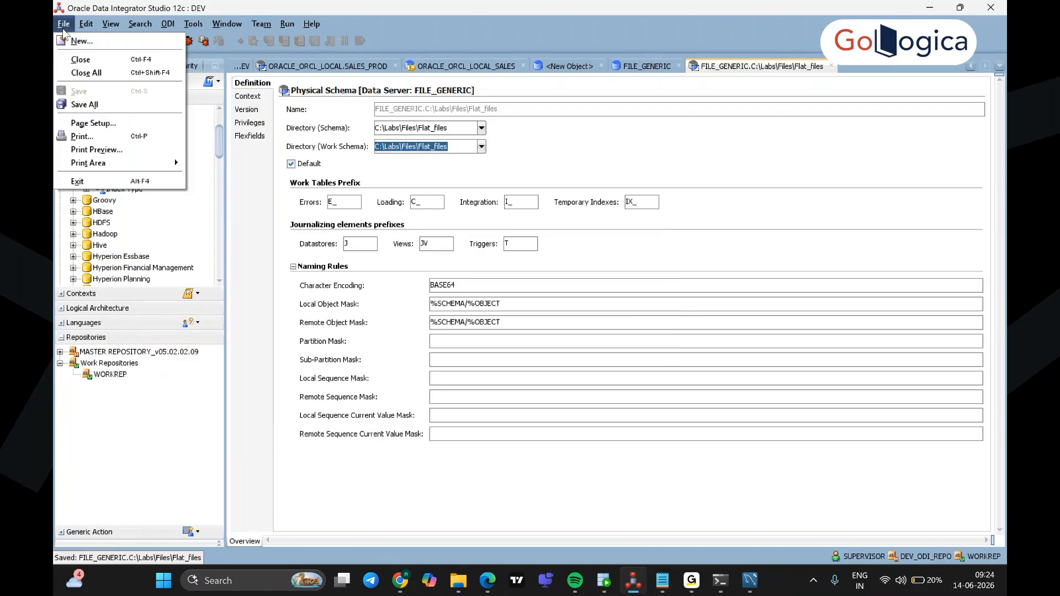
pyautogui.click(86, 73)
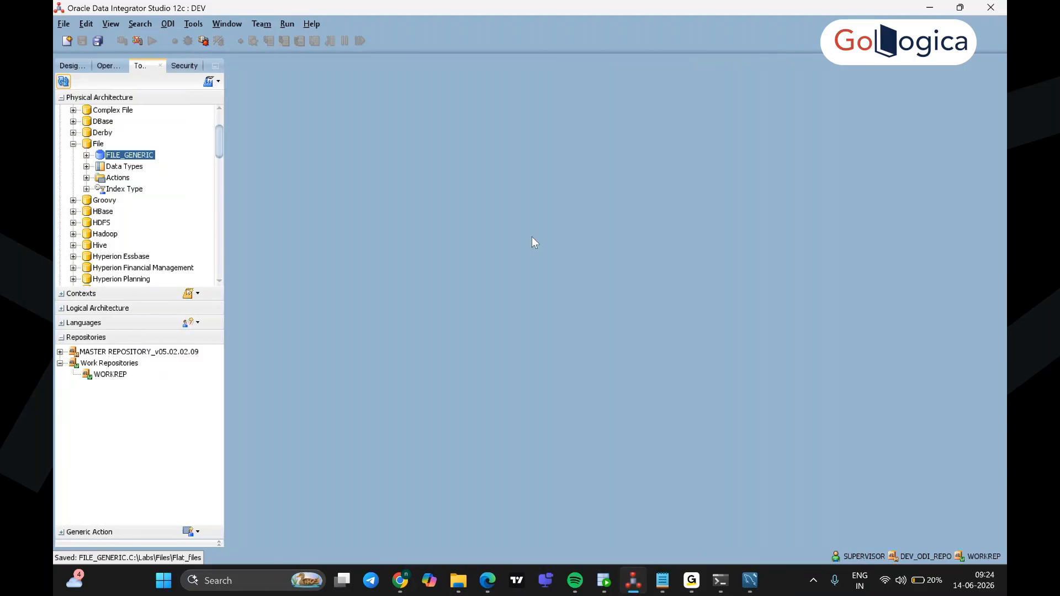
# Step: Expand Logical Architecture to the File technology and create a new logical schema, leaving its name blank
pyautogui.click(61, 102)
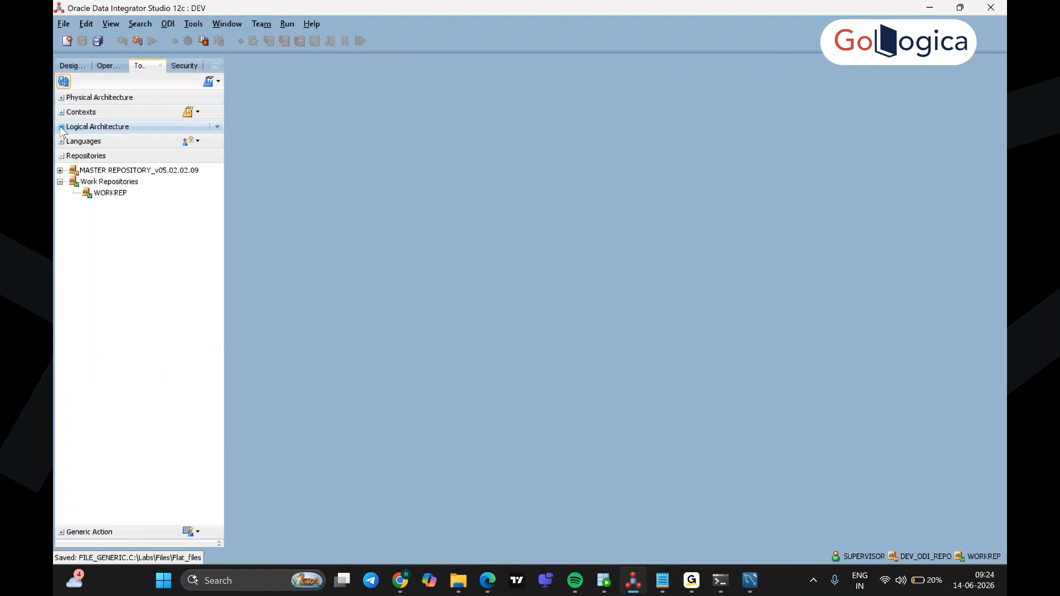
pyautogui.click(61, 128)
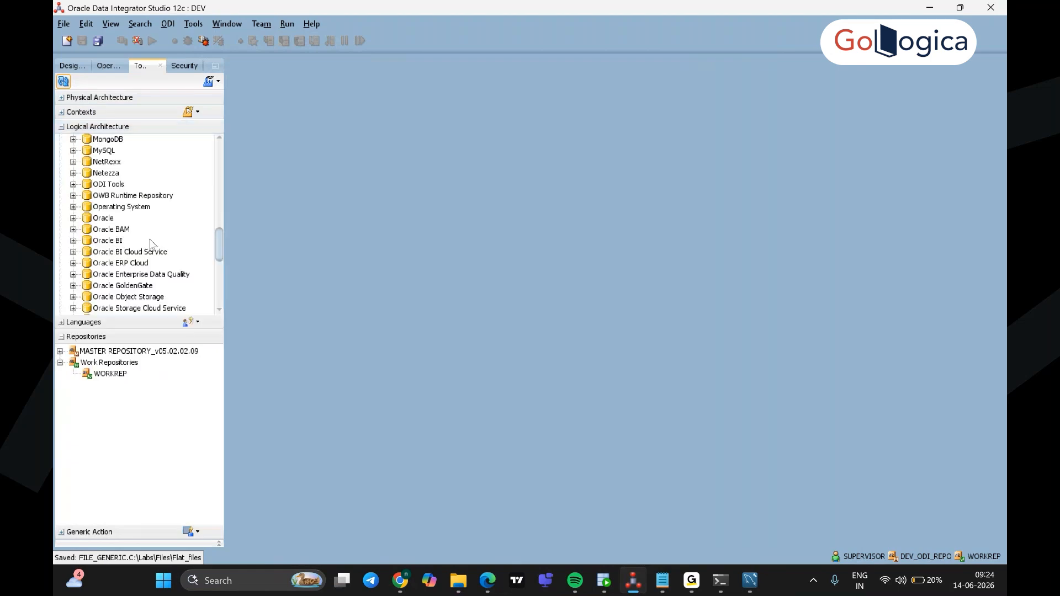
pyautogui.scroll(5, 148, 254)
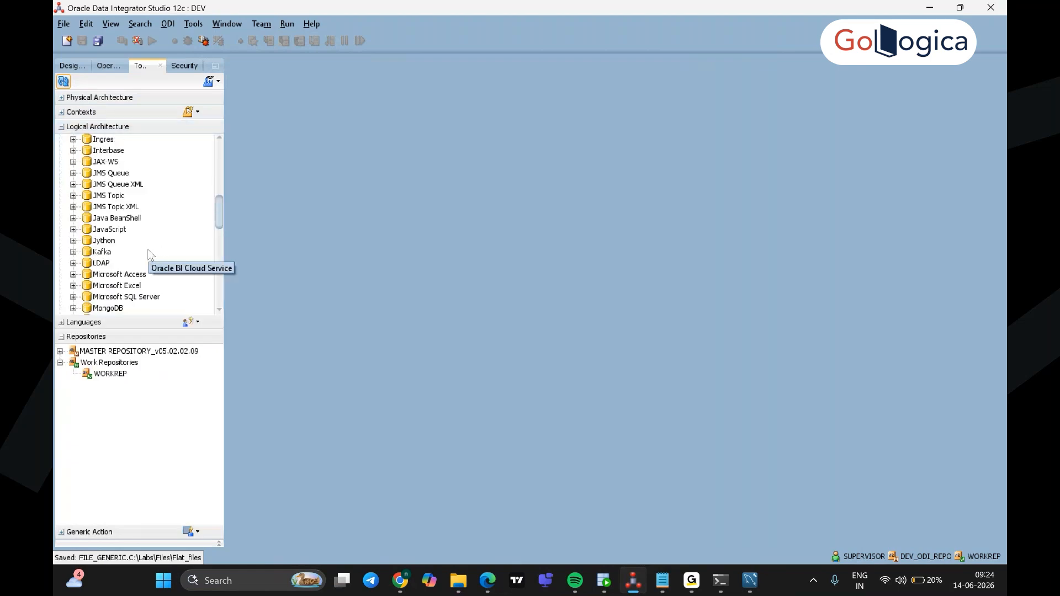
pyautogui.scroll(4, 148, 253)
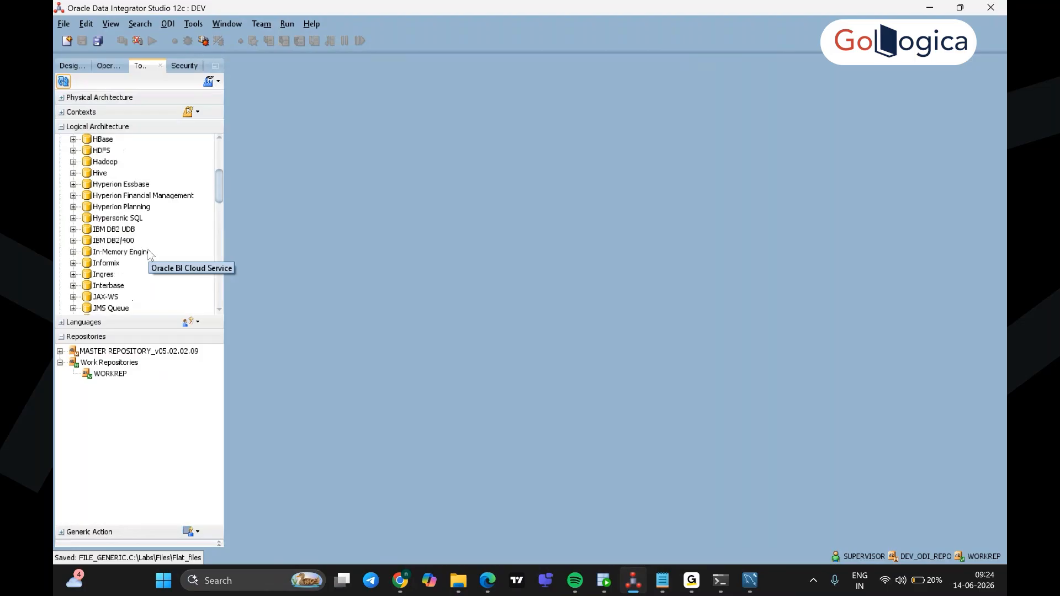
pyautogui.scroll(3, 147, 249)
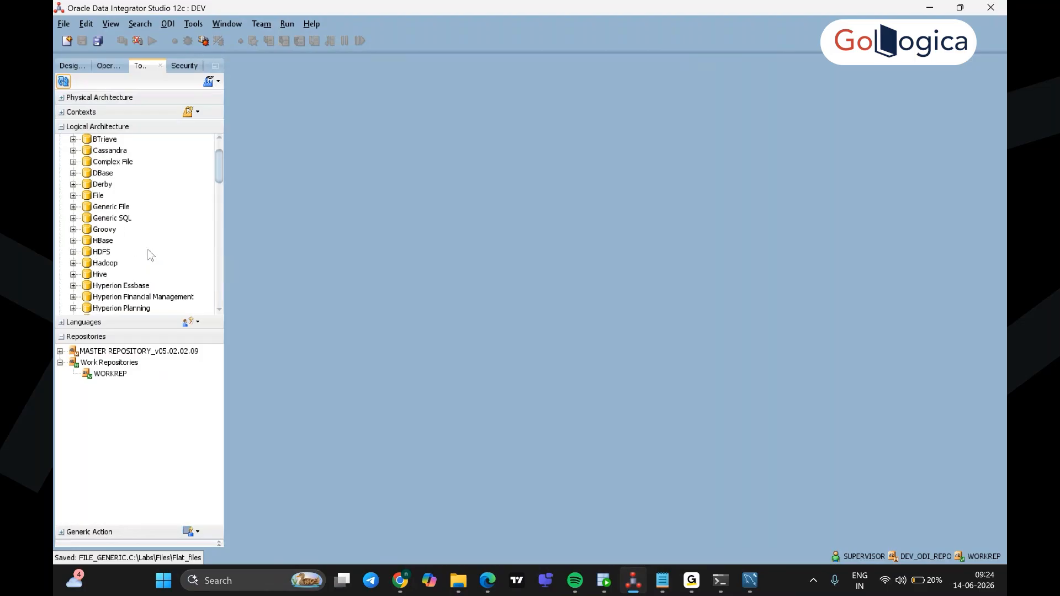
pyautogui.click(98, 196)
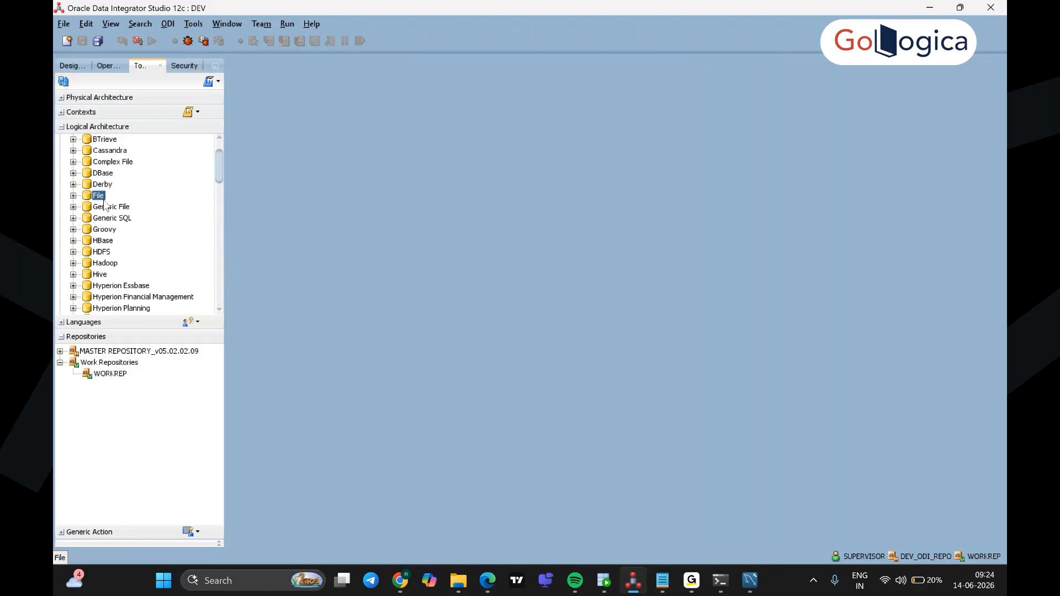
pyautogui.doubleClick(84, 195)
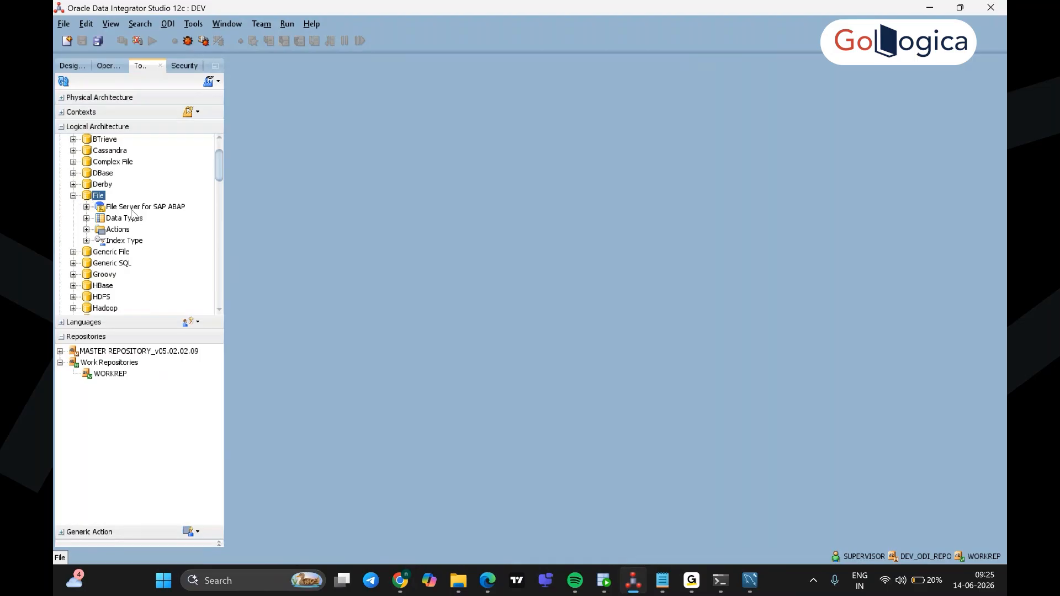
pyautogui.rightClick(101, 196)
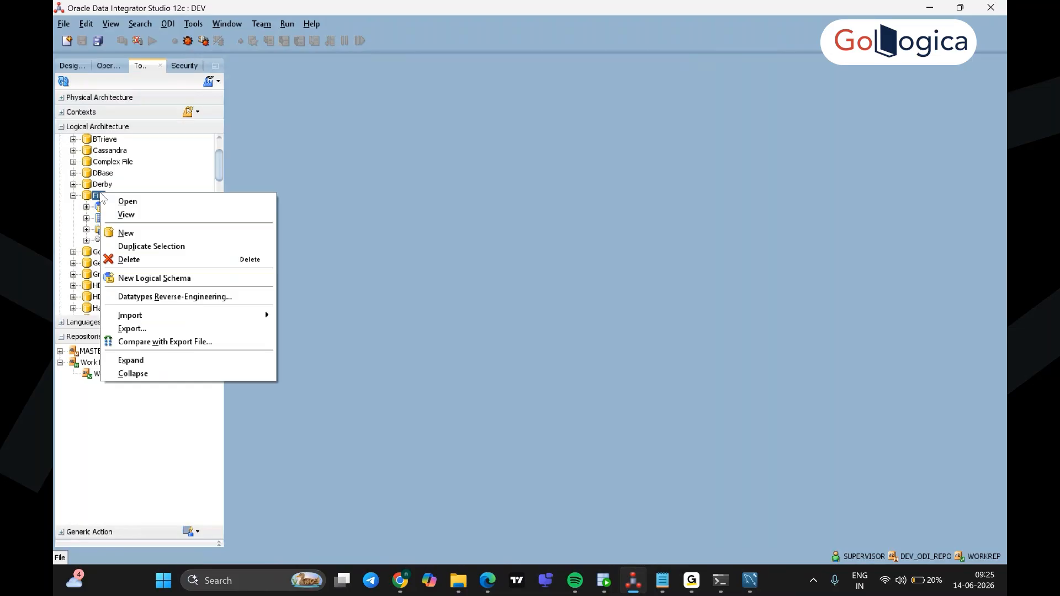
pyautogui.click(260, 278)
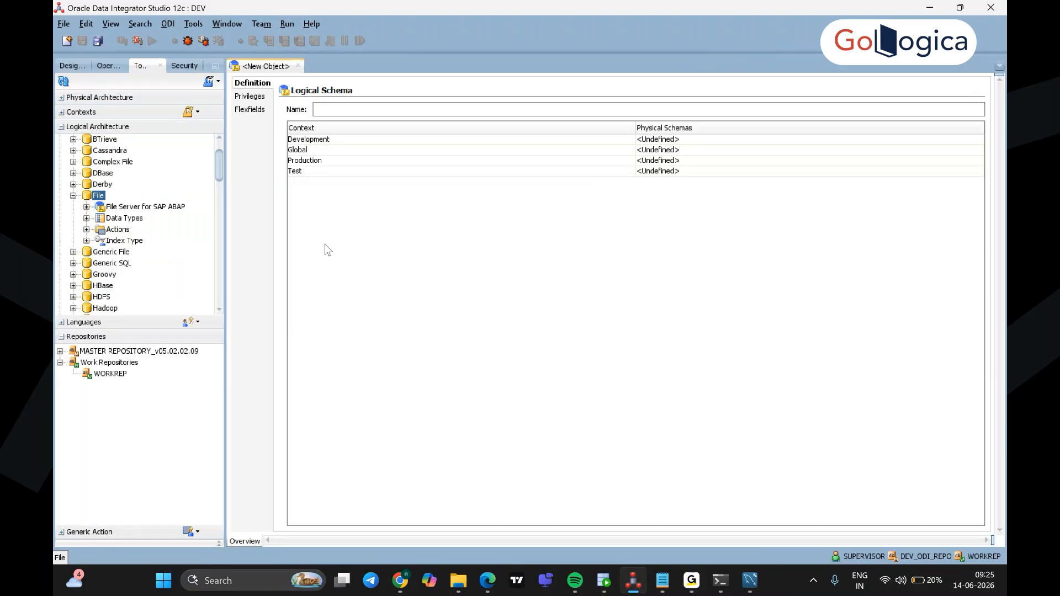
pyautogui.hotkey('ctrl', 'v')
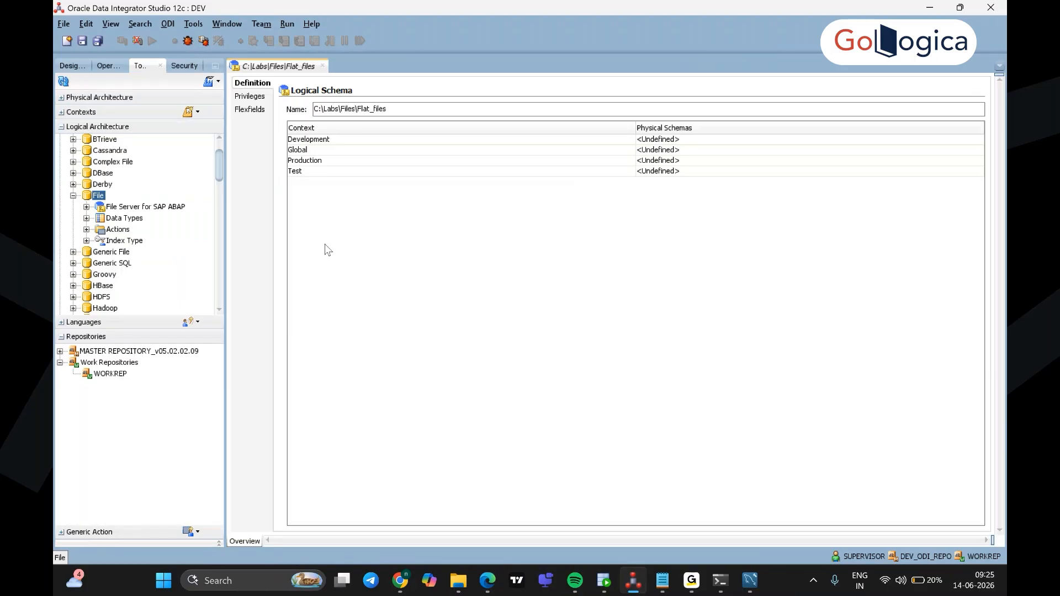
pyautogui.hotkey('ctrl', 'z')
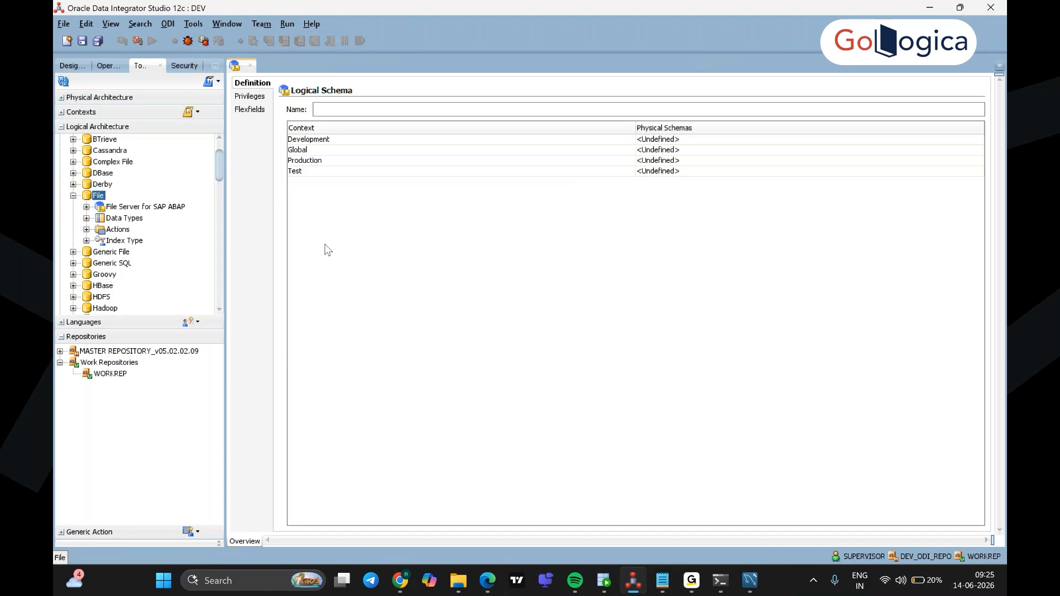
pyautogui.click(490, 588)
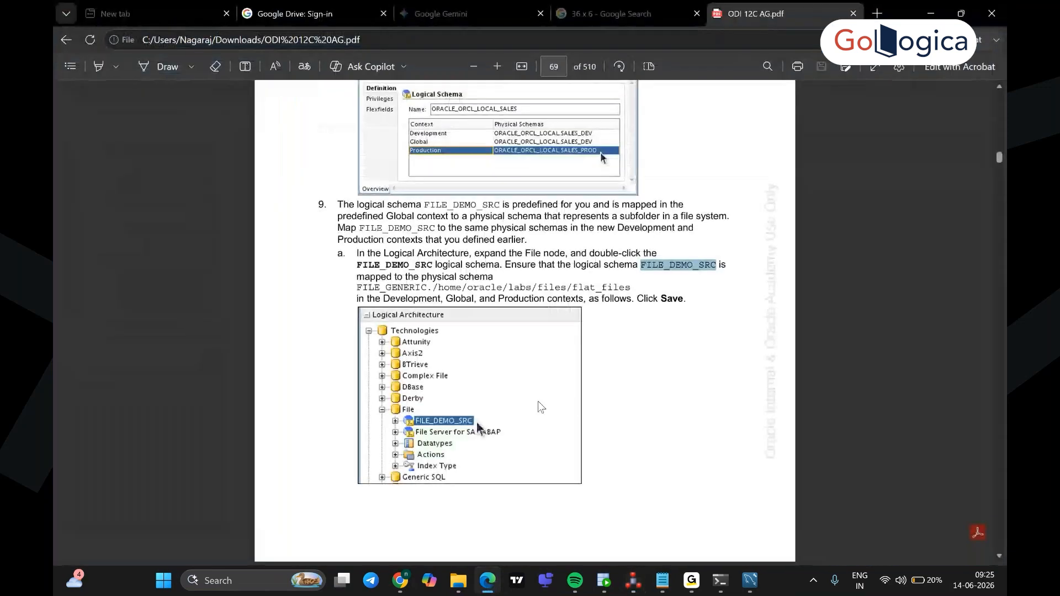
pyautogui.click(668, 366)
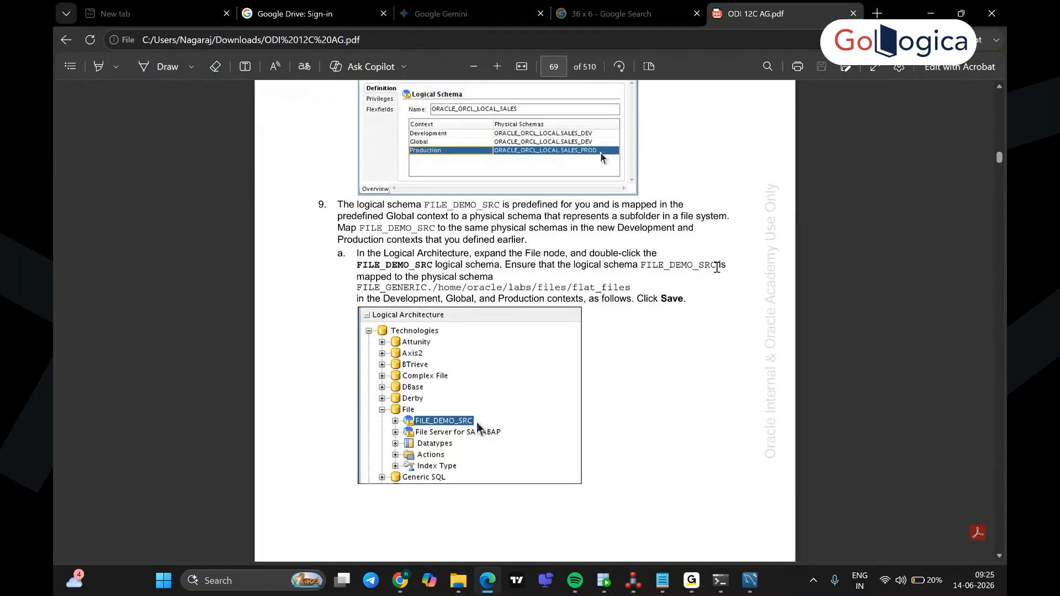
pyautogui.moveTo(717, 268); pyautogui.dragTo(639, 266)
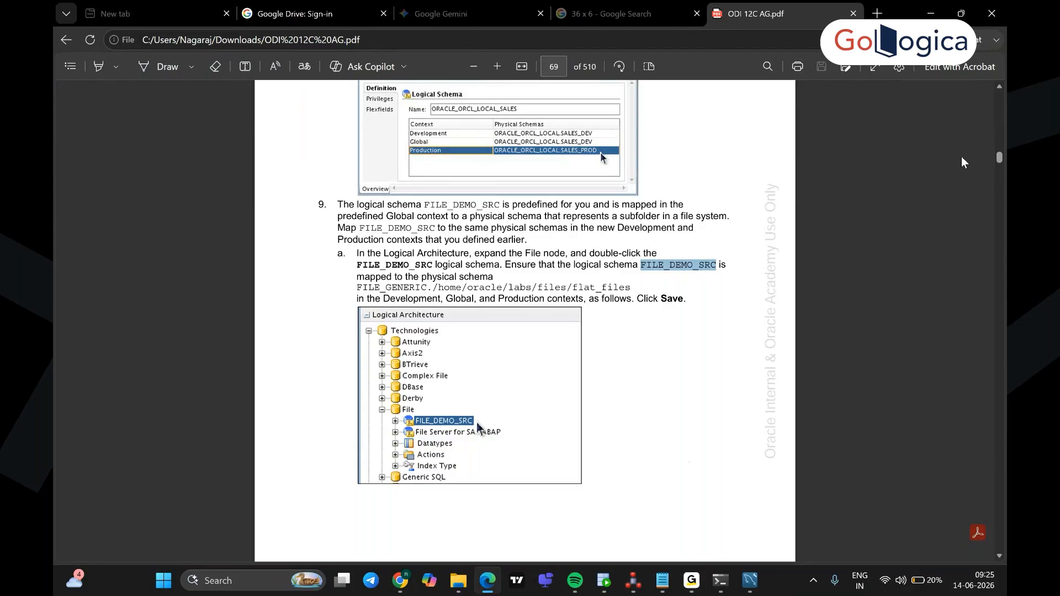
pyautogui.click(927, 14)
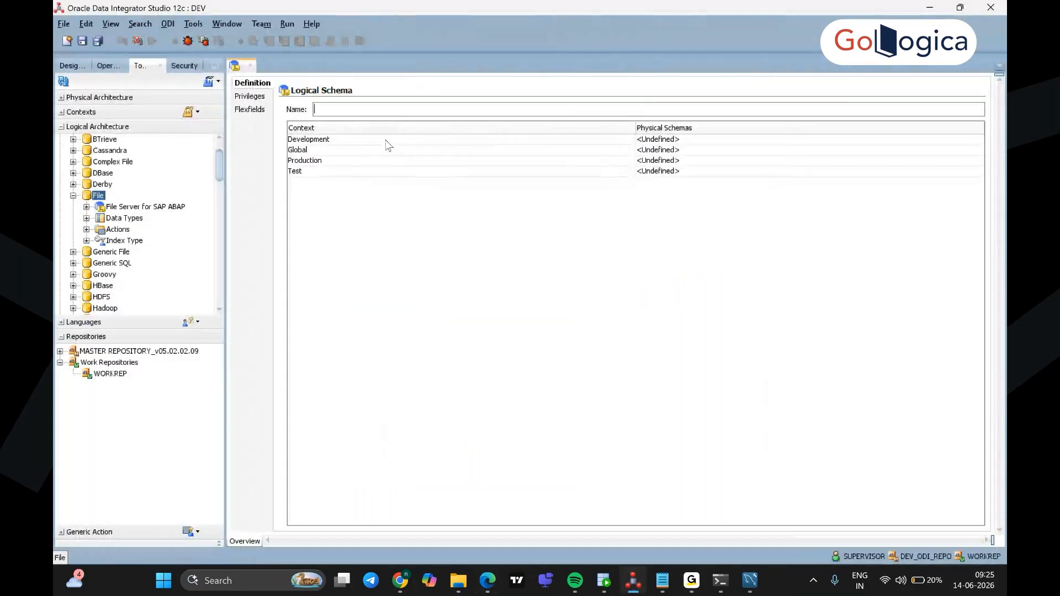
# Step: Name the logical schema FILE_DEMO_SRC, map Development, Global, Production and Test to FILE_GENERIC, and save
pyautogui.hotkey('ctrl', 'v')
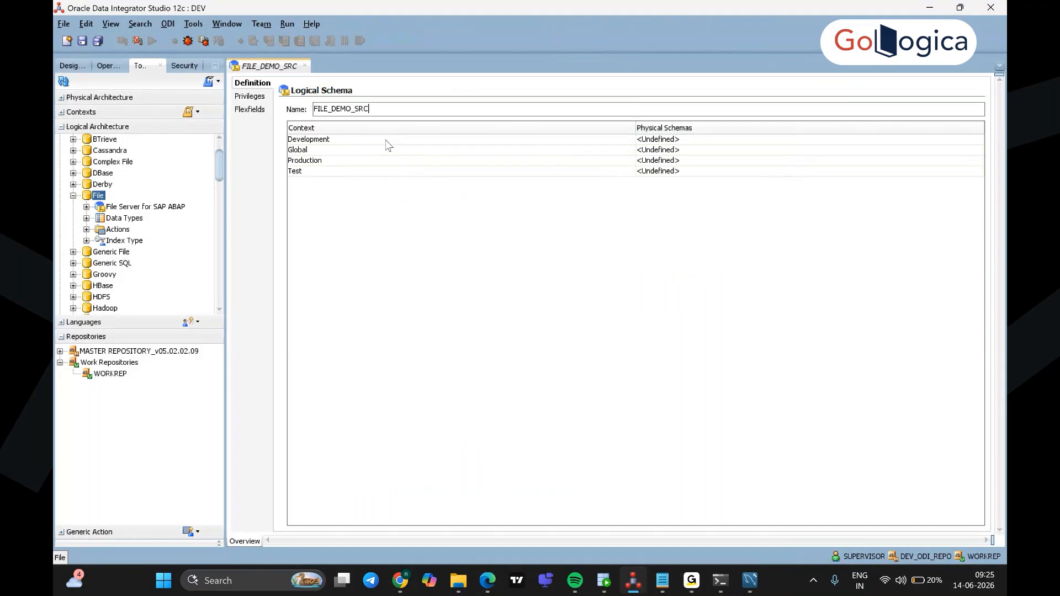
pyautogui.click(328, 142)
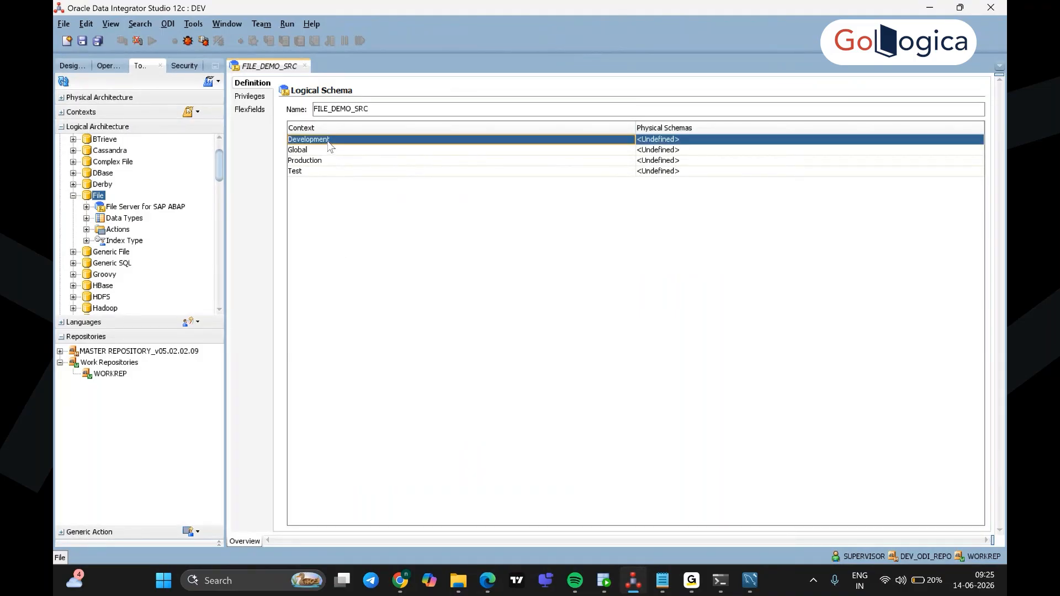
pyautogui.click(686, 140)
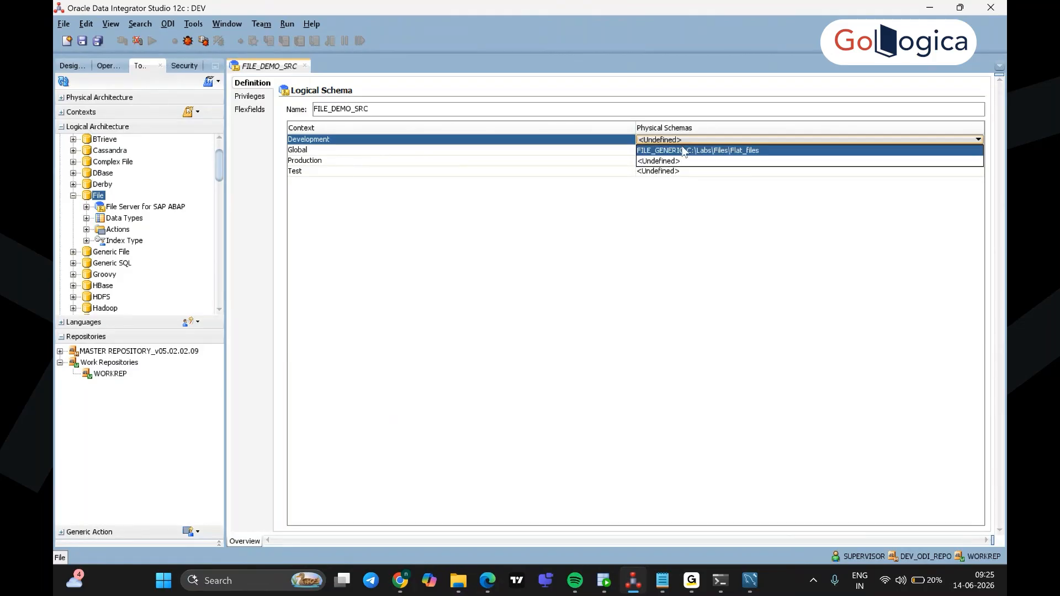
pyautogui.click(684, 151)
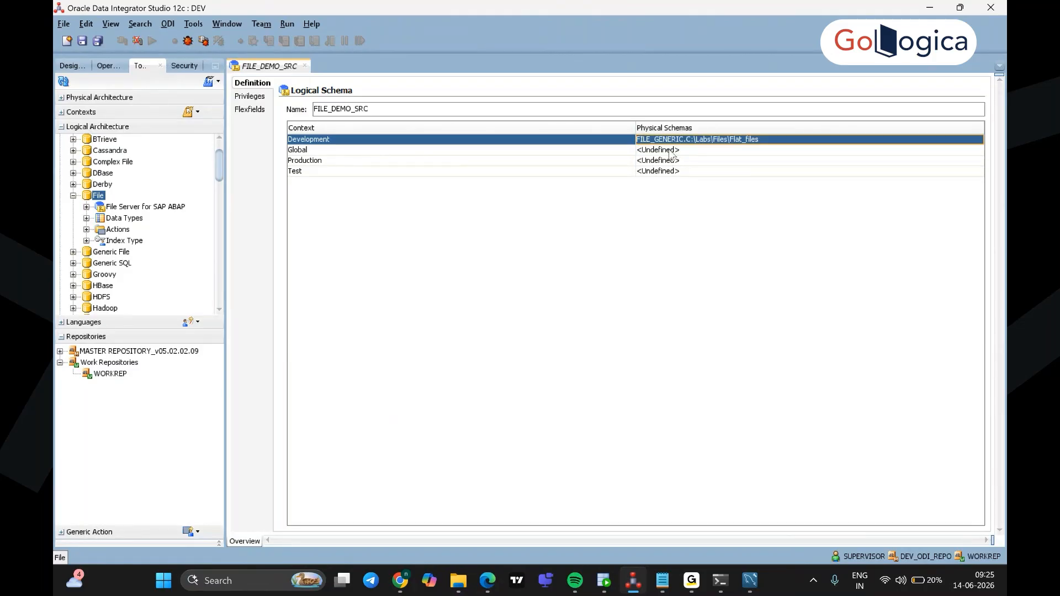
pyautogui.click(678, 151)
pyautogui.click(679, 163)
pyautogui.click(684, 161)
pyautogui.click(684, 172)
pyautogui.click(675, 172)
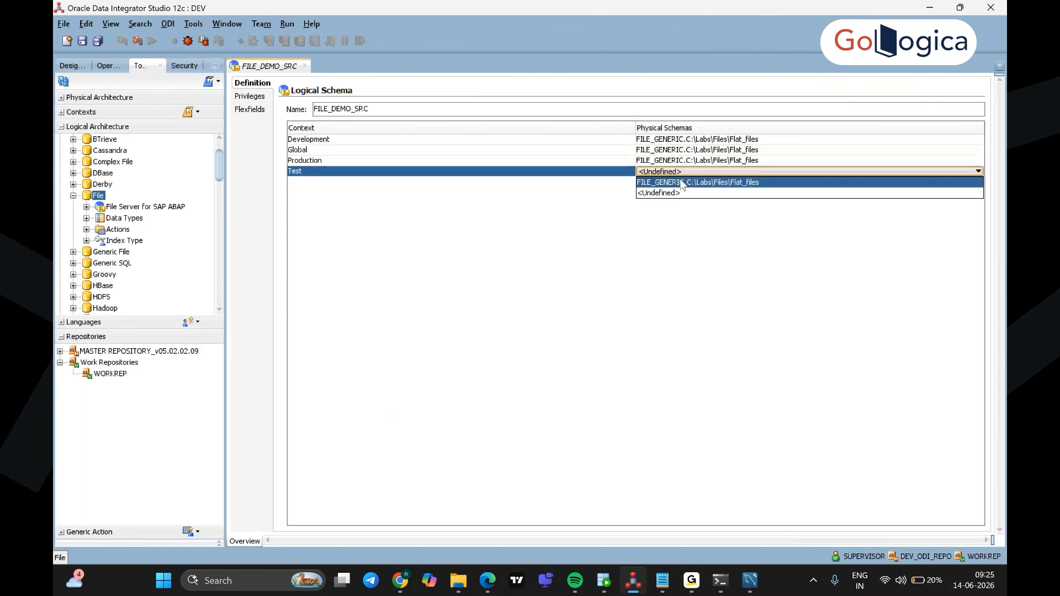
pyautogui.click(674, 182)
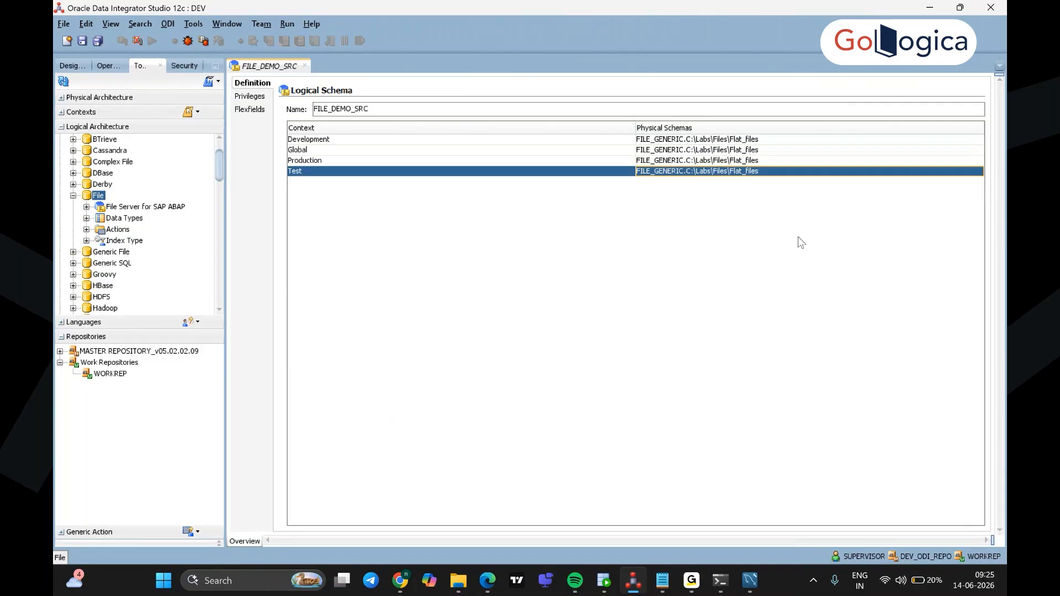
pyautogui.click(84, 42)
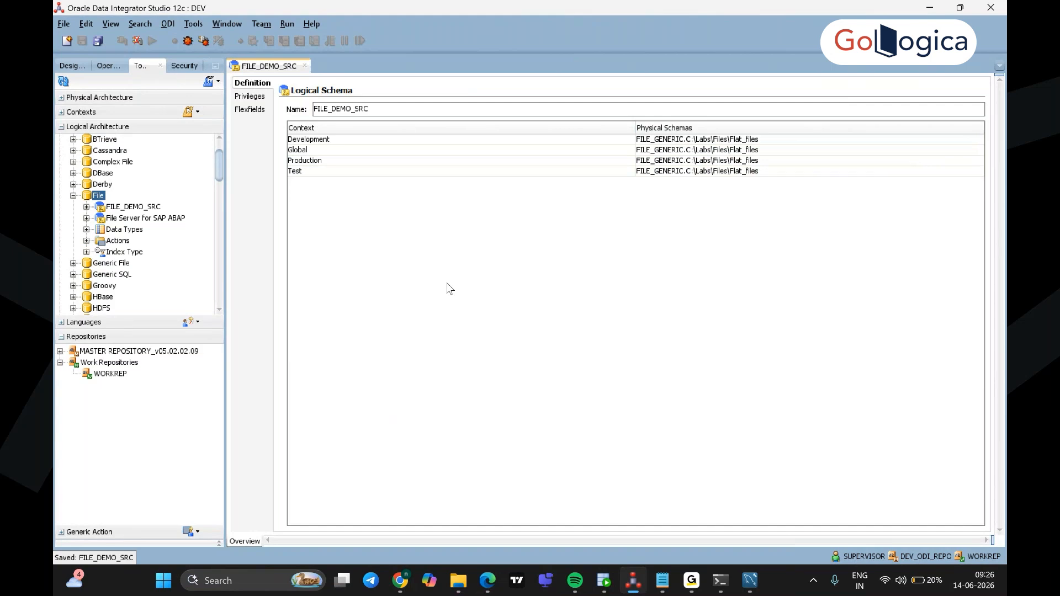
pyautogui.click(453, 583)
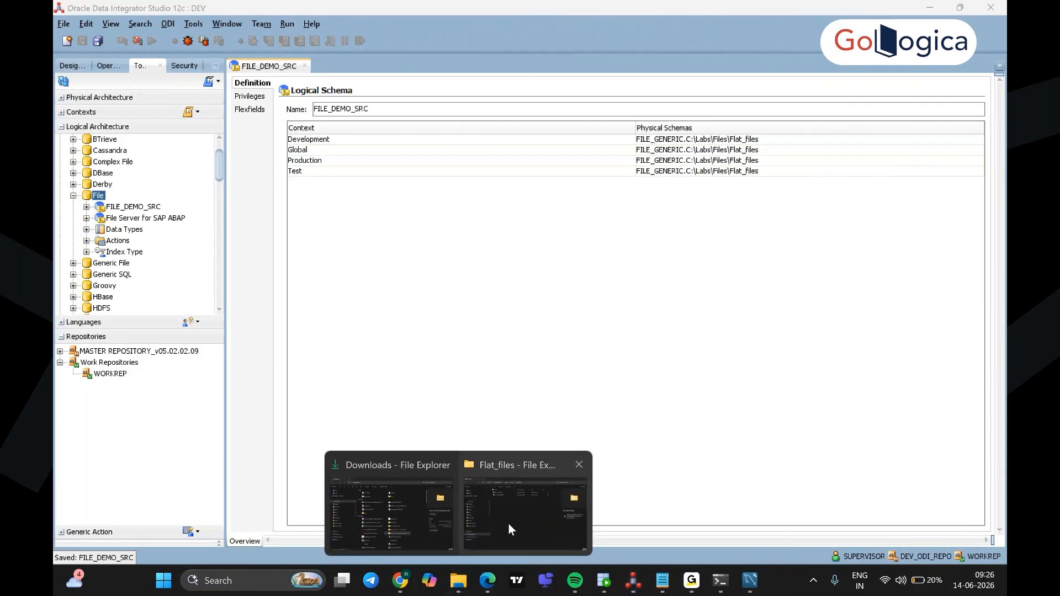
# Step: Go up from Flat_files to C:\Labs\Files, open xml_samples, and select GEO_DIM
pyautogui.click(509, 524)
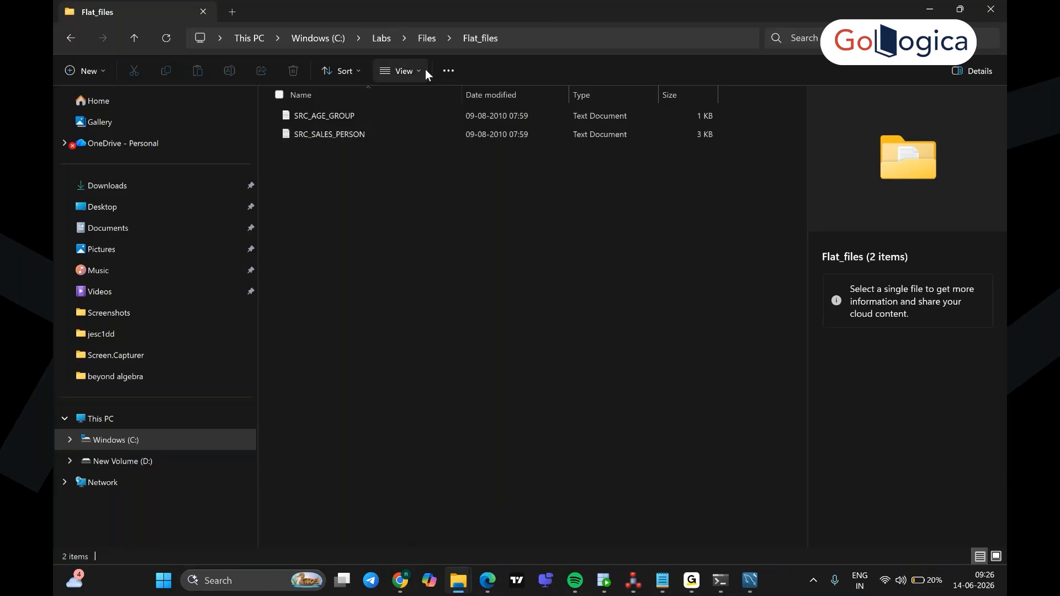
pyautogui.click(426, 38)
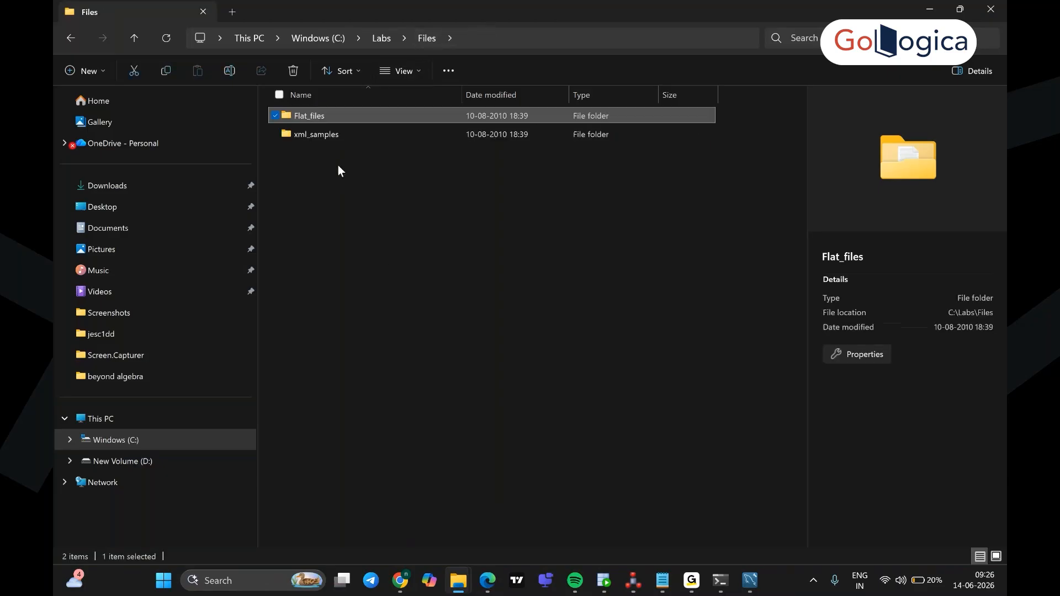
pyautogui.click(328, 138)
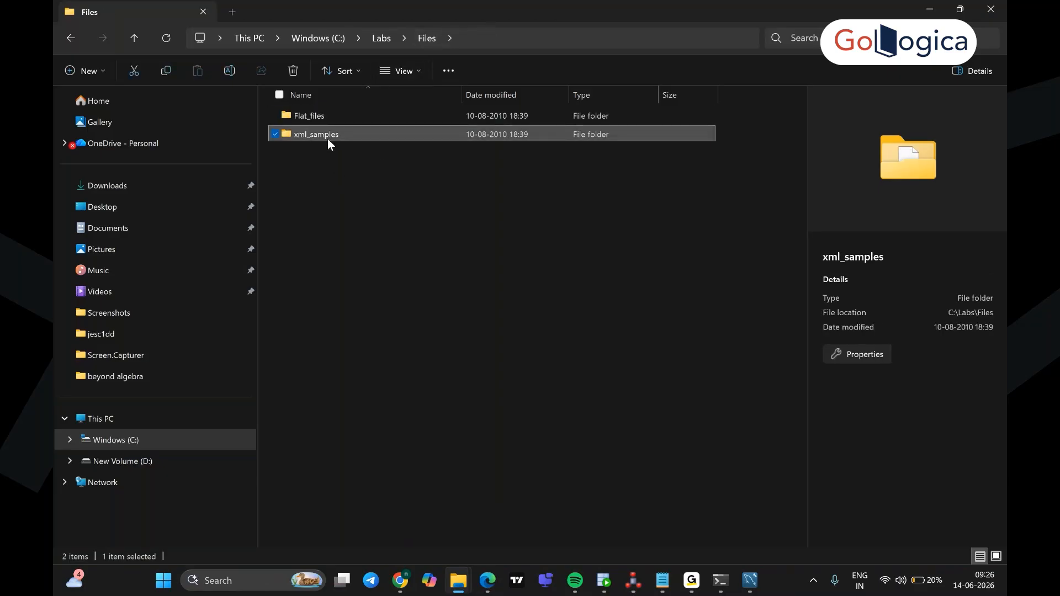
pyautogui.doubleClick(328, 139)
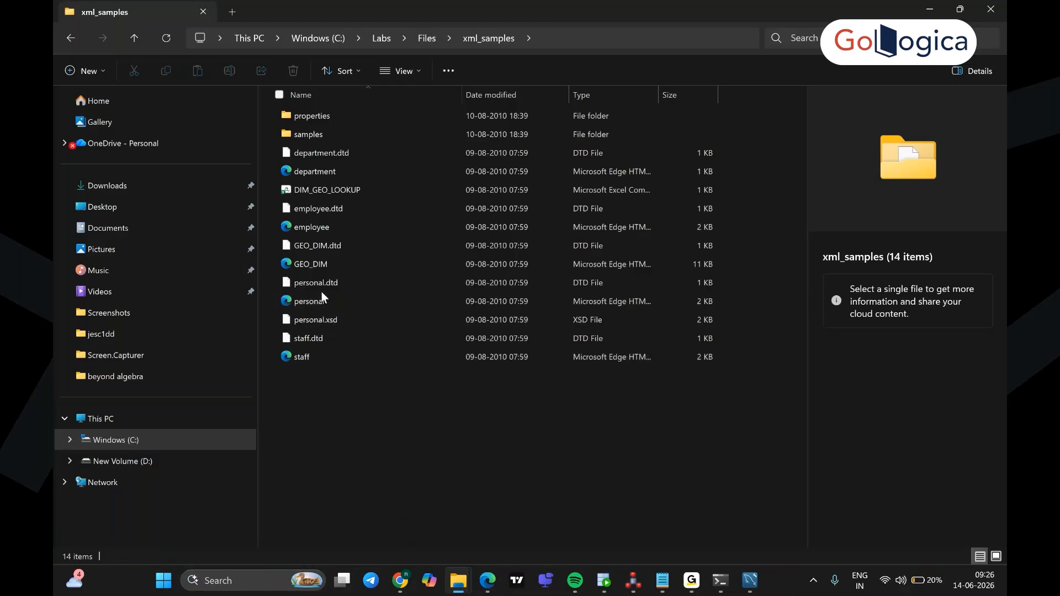
pyautogui.click(319, 263)
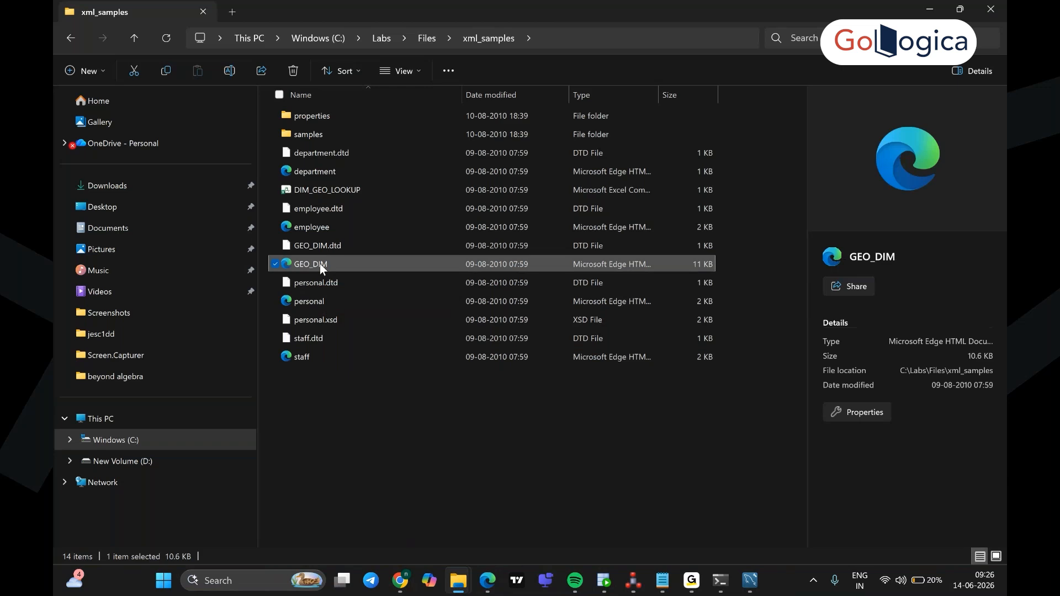
# Step: Open GEO_DIM.xml in Edge and scroll through its GEOGRAPHY_DIM tree of countries, regions, cities and clients
pyautogui.doubleClick(320, 263)
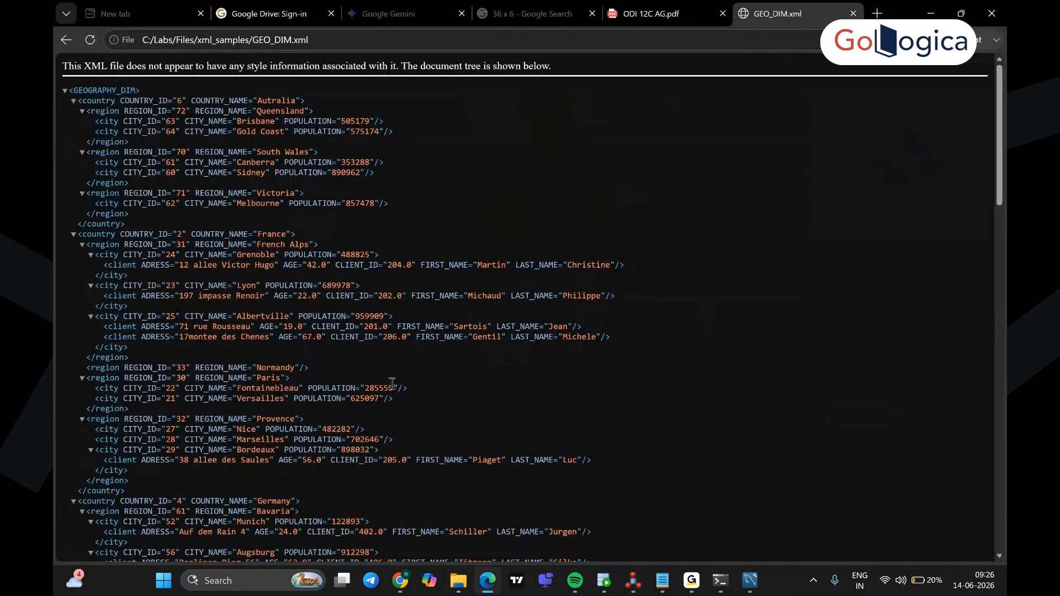
pyautogui.scroll(-6, 392, 382)
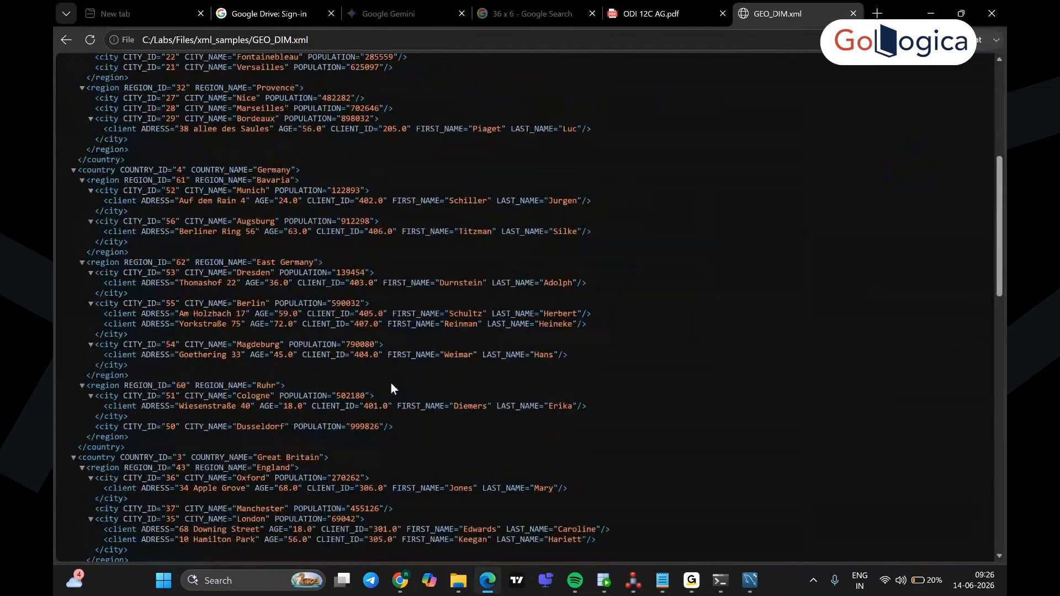
pyautogui.scroll(6, 391, 387)
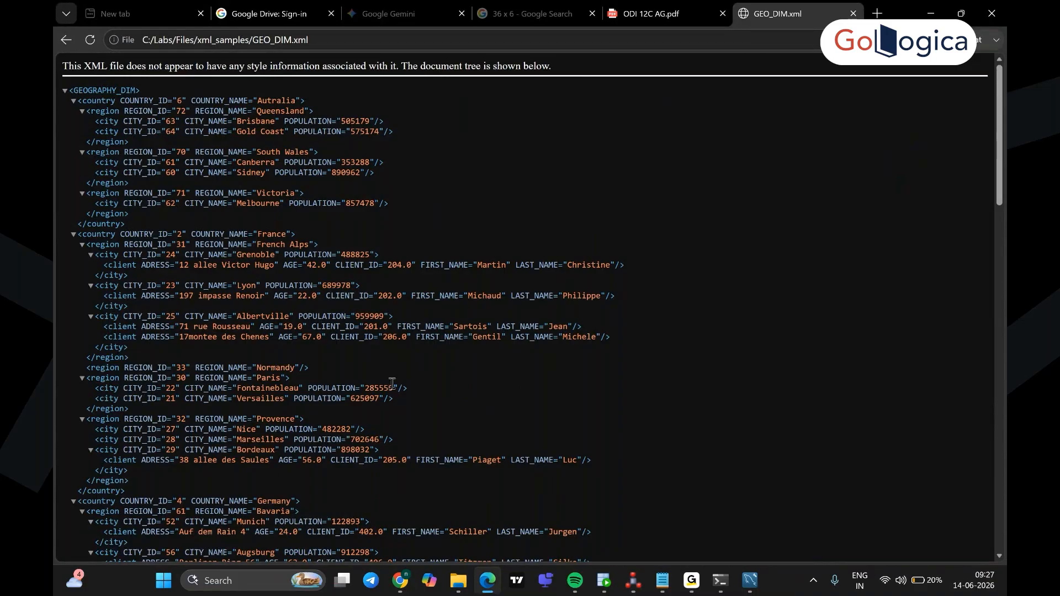
pyautogui.scroll(-6, 392, 383)
pyautogui.scroll(-8, 391, 386)
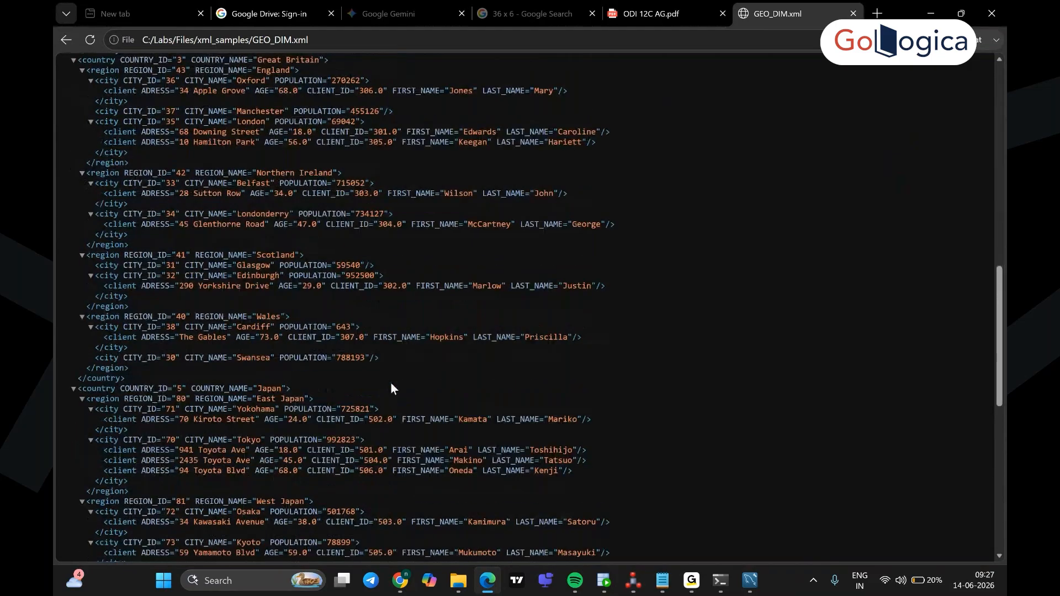
pyautogui.scroll(-7, 390, 387)
pyautogui.scroll(-3, 391, 383)
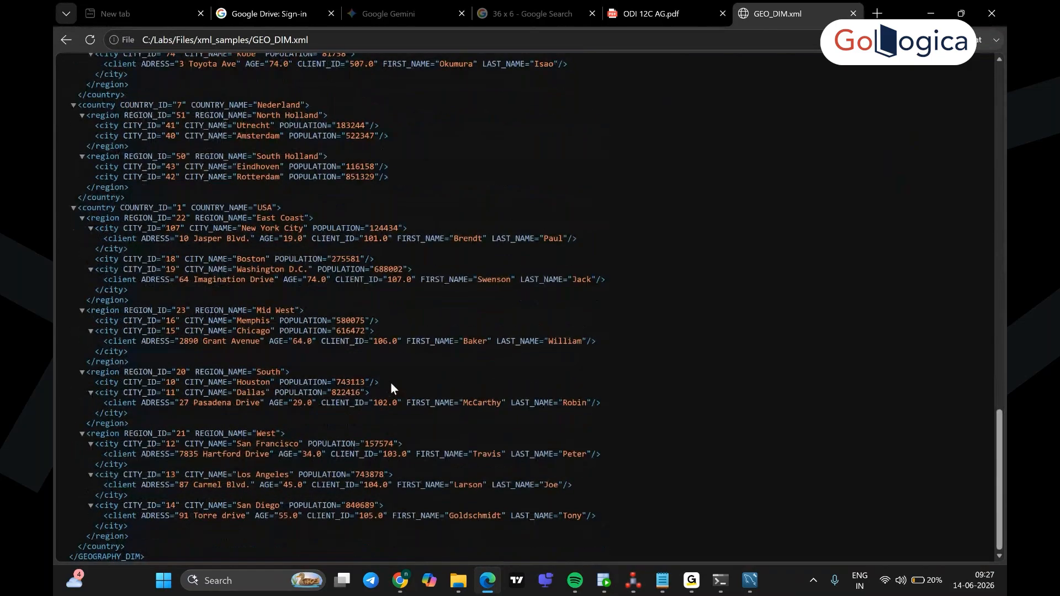
pyautogui.scroll(13, 391, 384)
pyautogui.scroll(10, 391, 383)
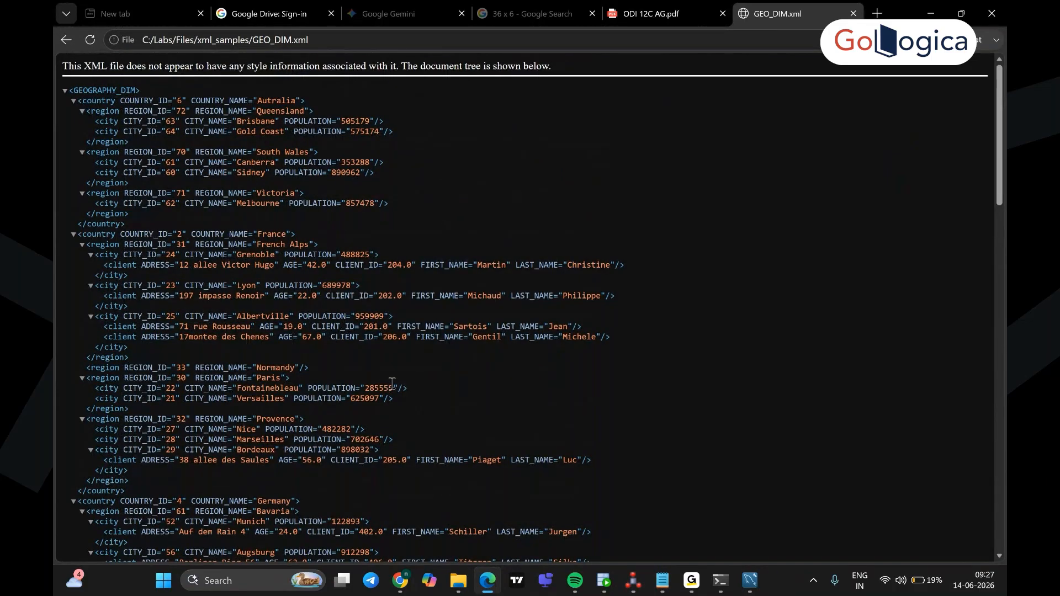
# Step: Collapse File, expand Physical Architecture down to XML, and create a new XML data server
pyautogui.click(630, 579)
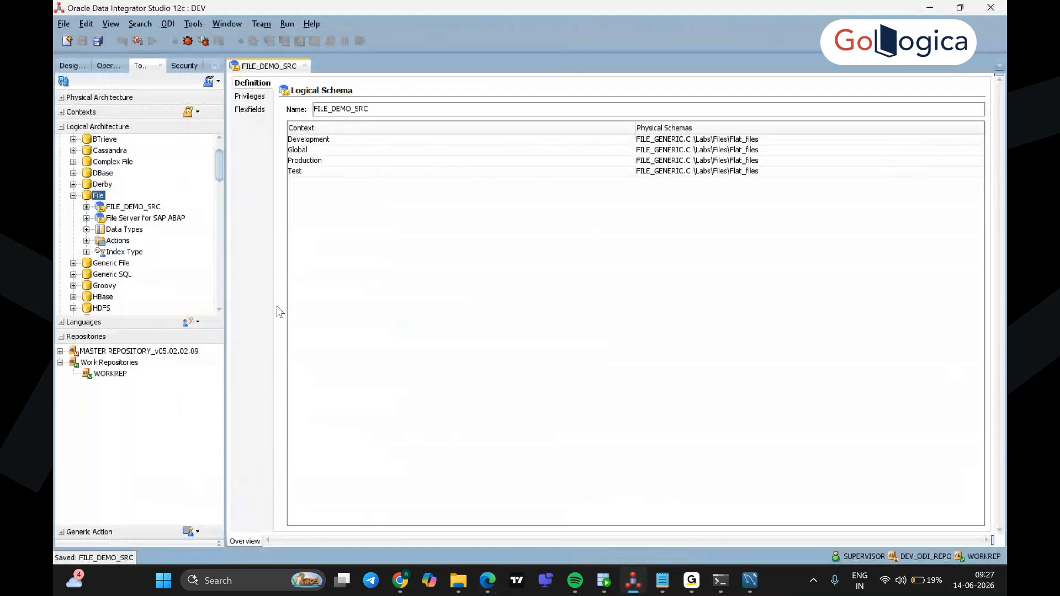
pyautogui.click(73, 196)
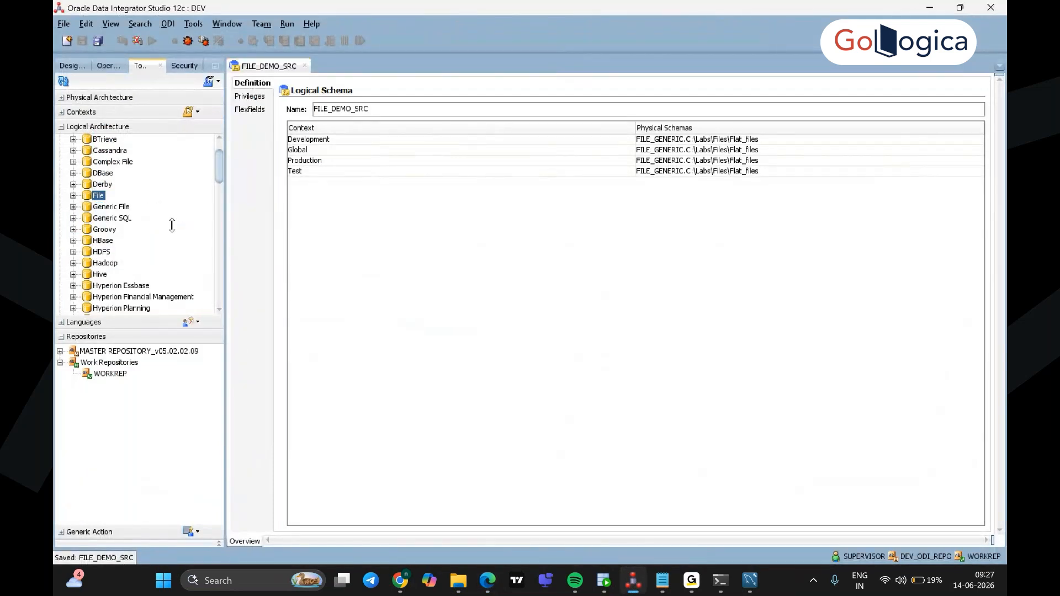
pyautogui.scroll(-5, 172, 224)
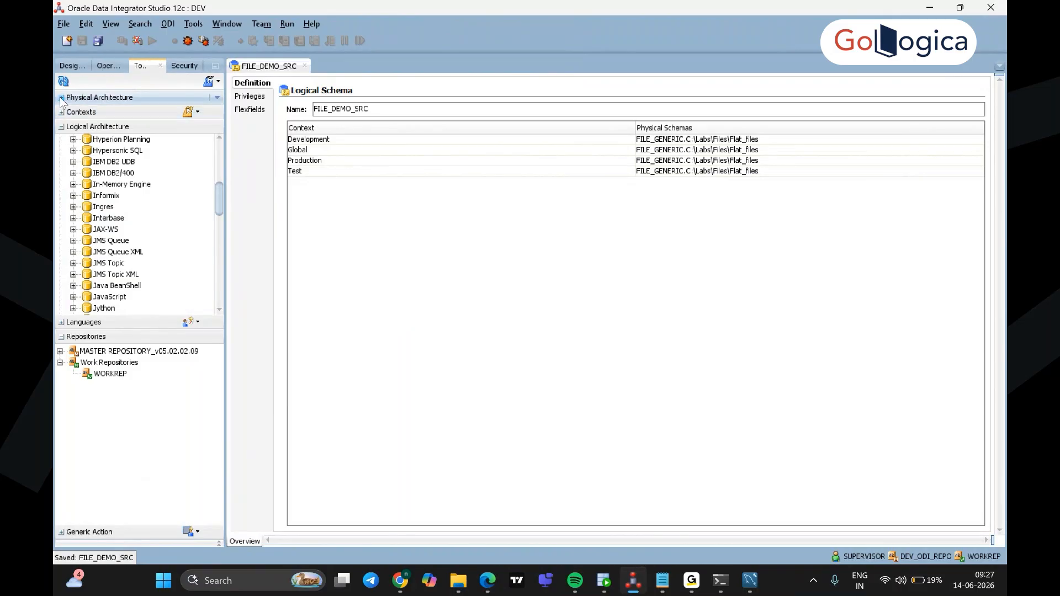
pyautogui.click(100, 97)
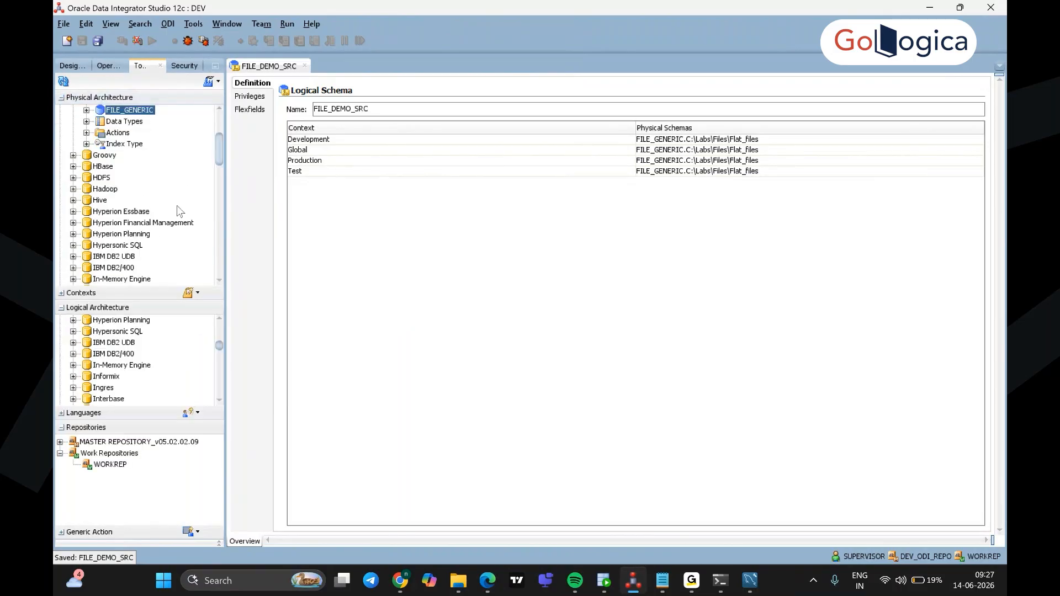
pyautogui.scroll(-3, 177, 209)
pyautogui.scroll(-4, 177, 212)
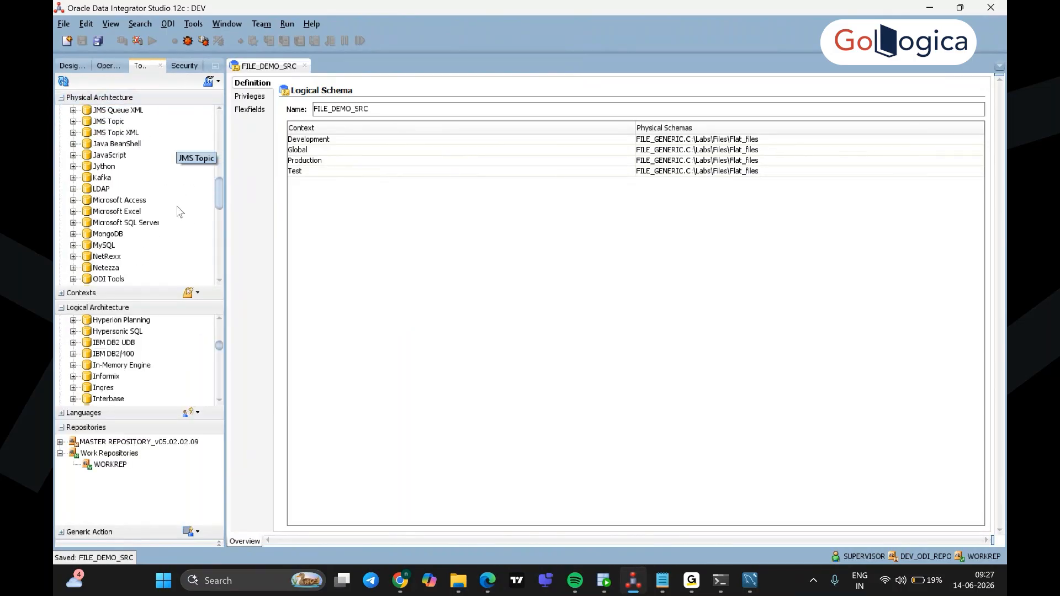
pyautogui.scroll(-3, 179, 211)
pyautogui.scroll(-10, 180, 211)
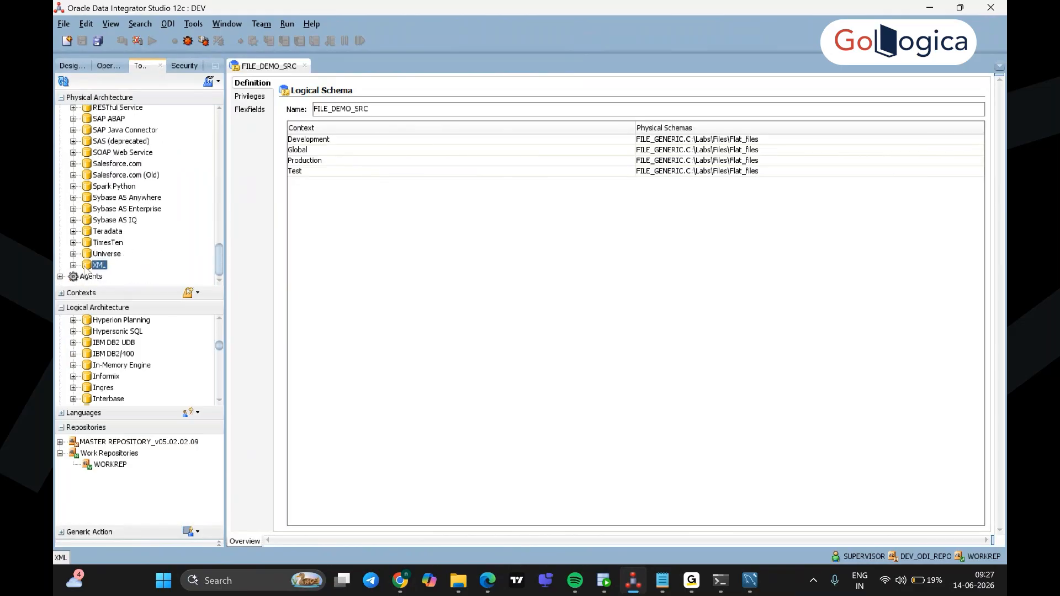
pyautogui.click(73, 265)
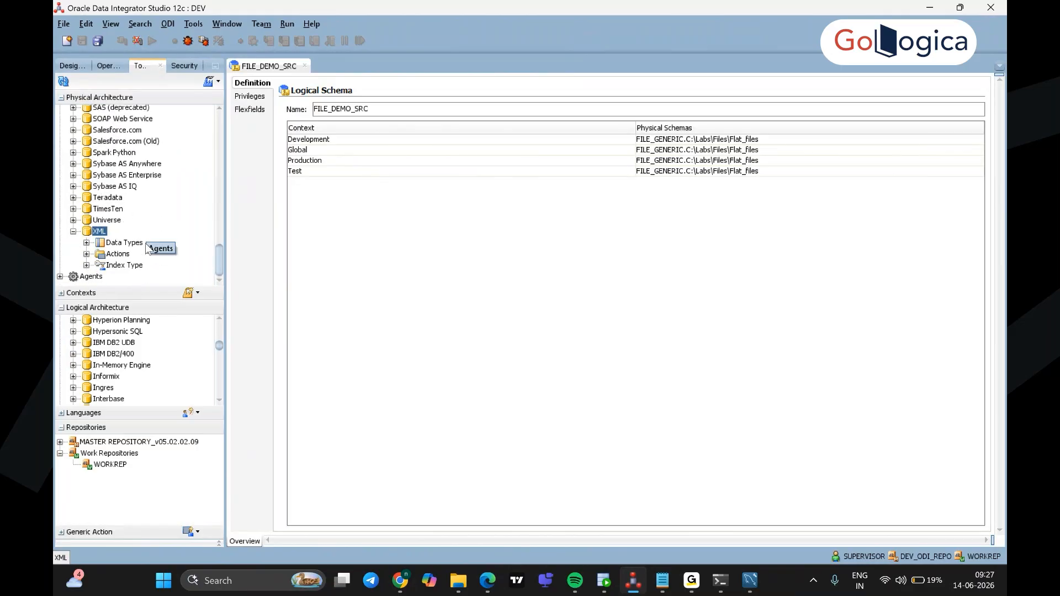
pyautogui.rightClick(100, 233)
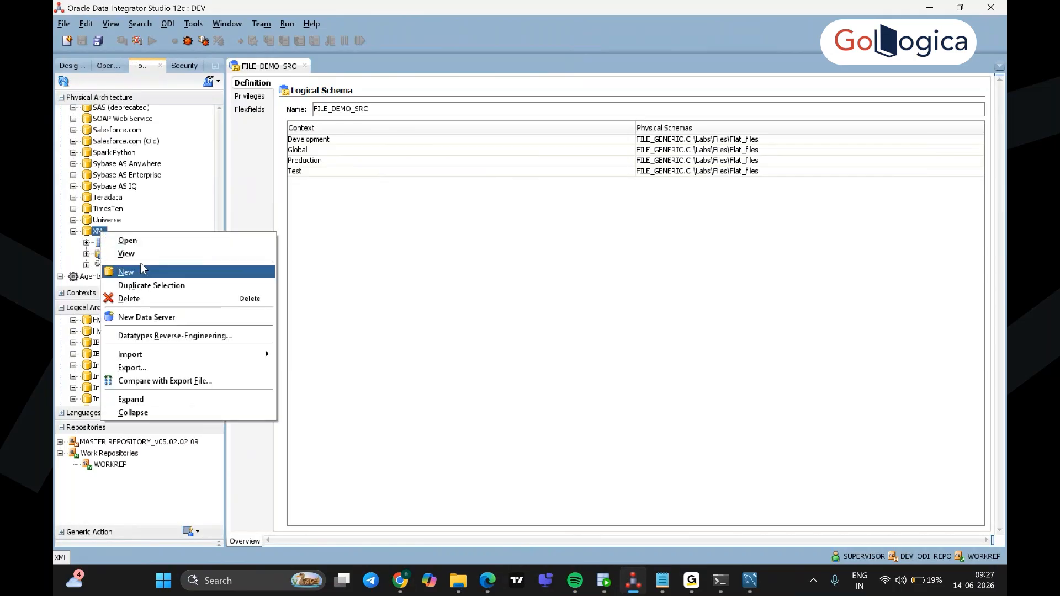
pyautogui.click(147, 317)
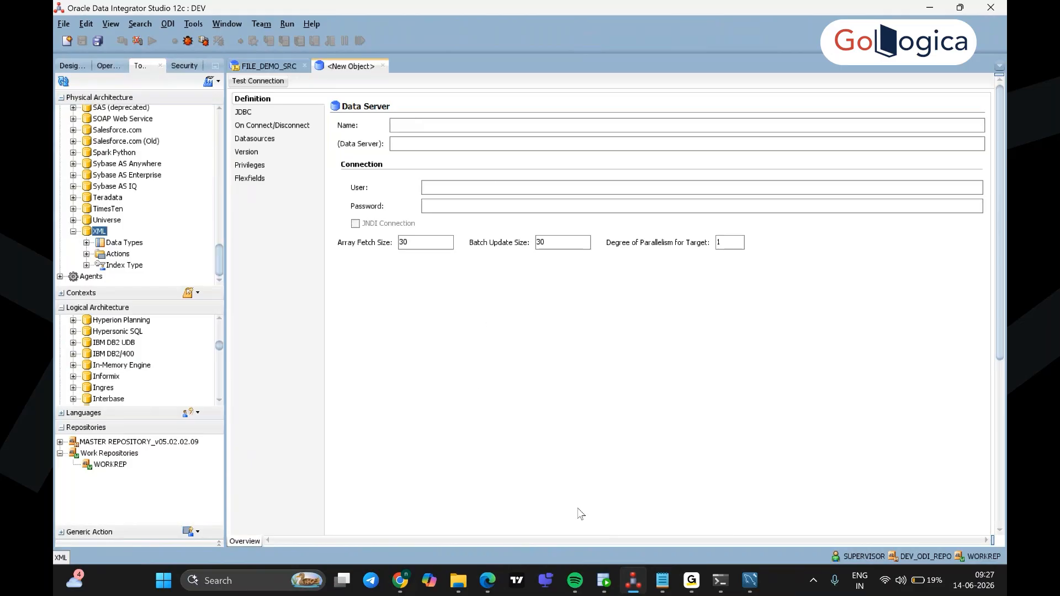
pyautogui.click(496, 582)
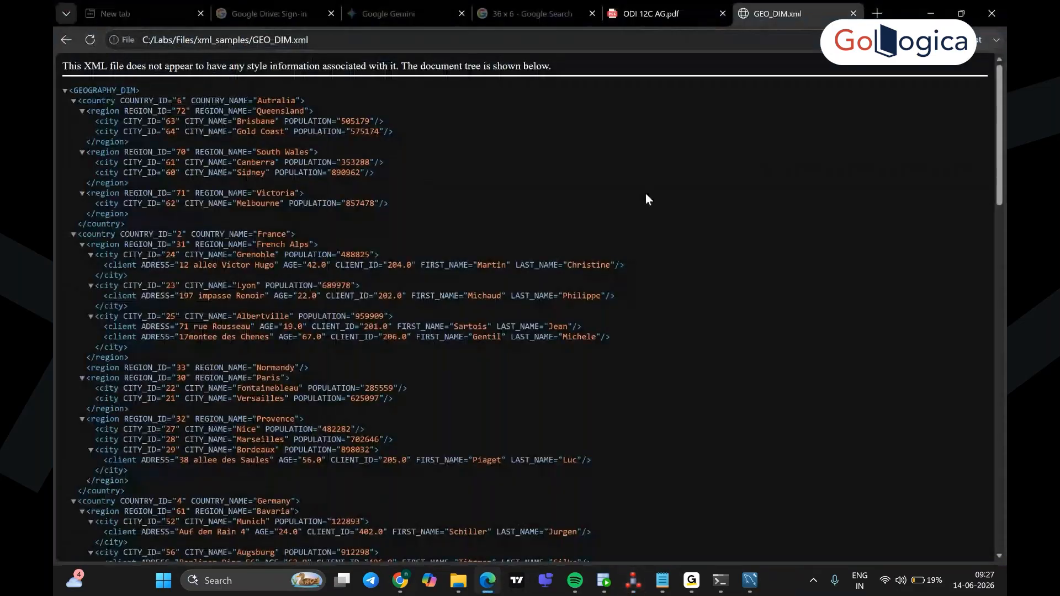
# Step: In the ODI 12C AG.pdf guide, locate step 9b on page 70 and select XML_DIM_GEO
pyautogui.click(634, 17)
pyautogui.scroll(-15, 665, 343)
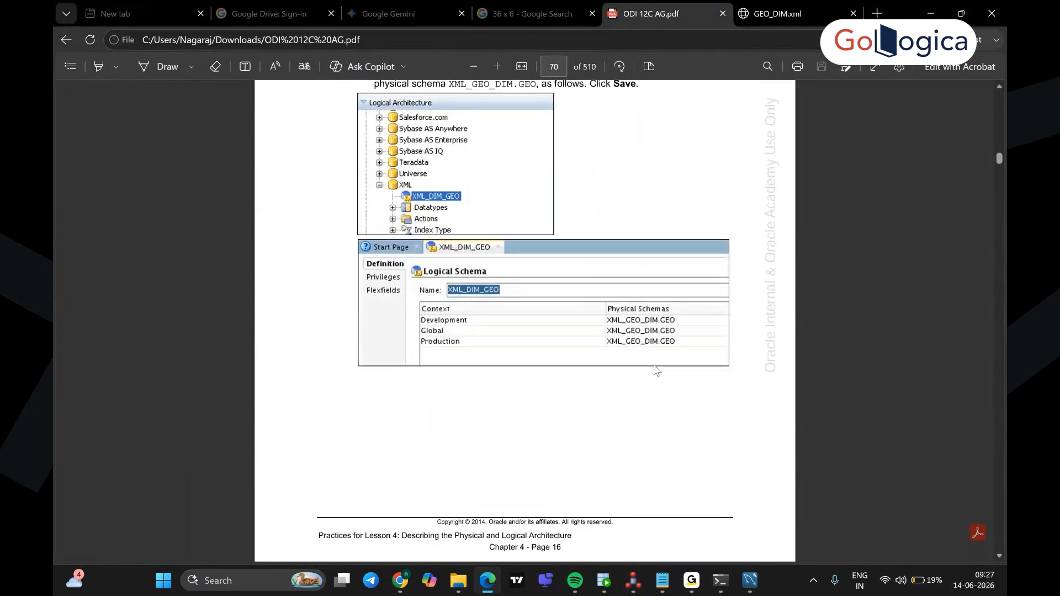
pyautogui.scroll(5, 657, 370)
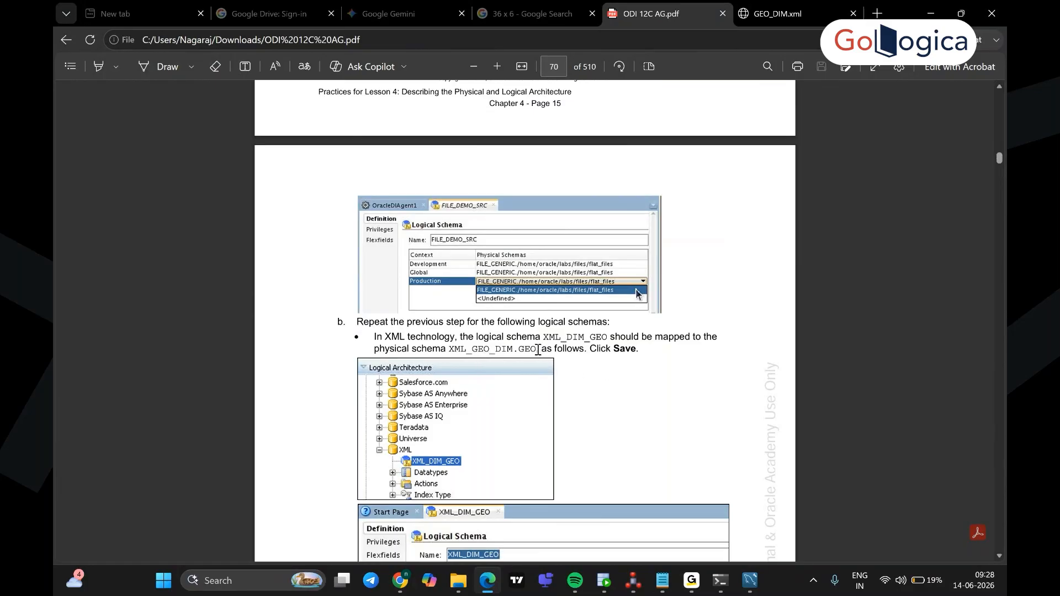
pyautogui.scroll(5, 605, 384)
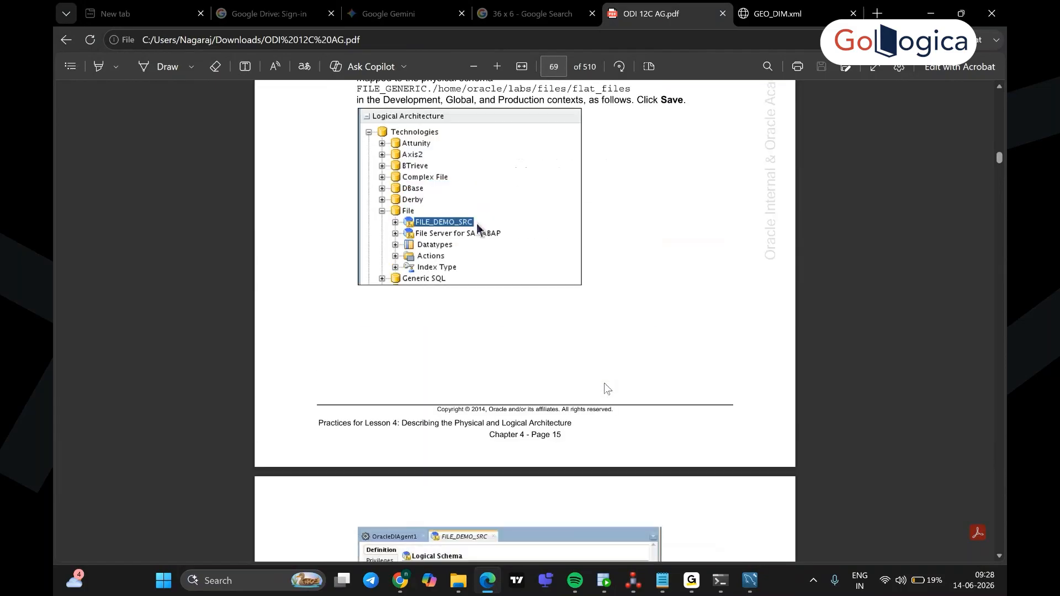
pyautogui.scroll(2, 605, 384)
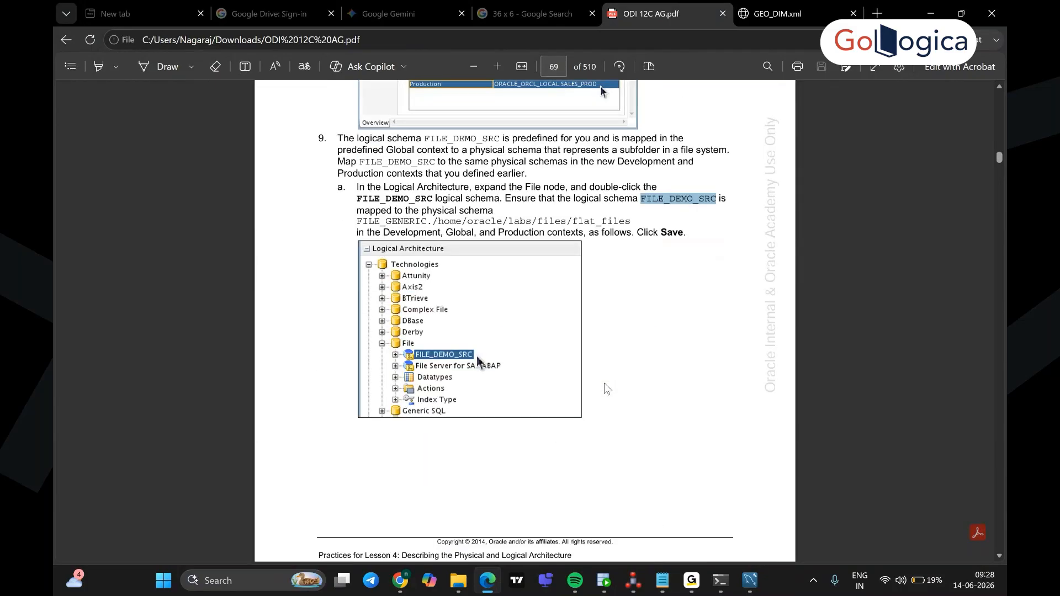
pyautogui.scroll(-7, 608, 390)
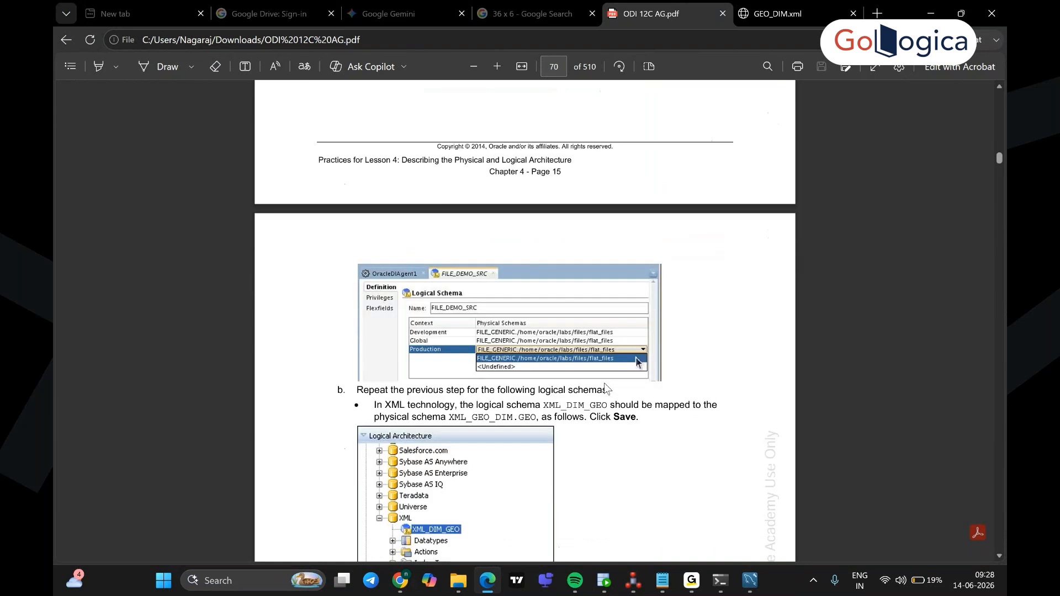
pyautogui.scroll(-1, 607, 389)
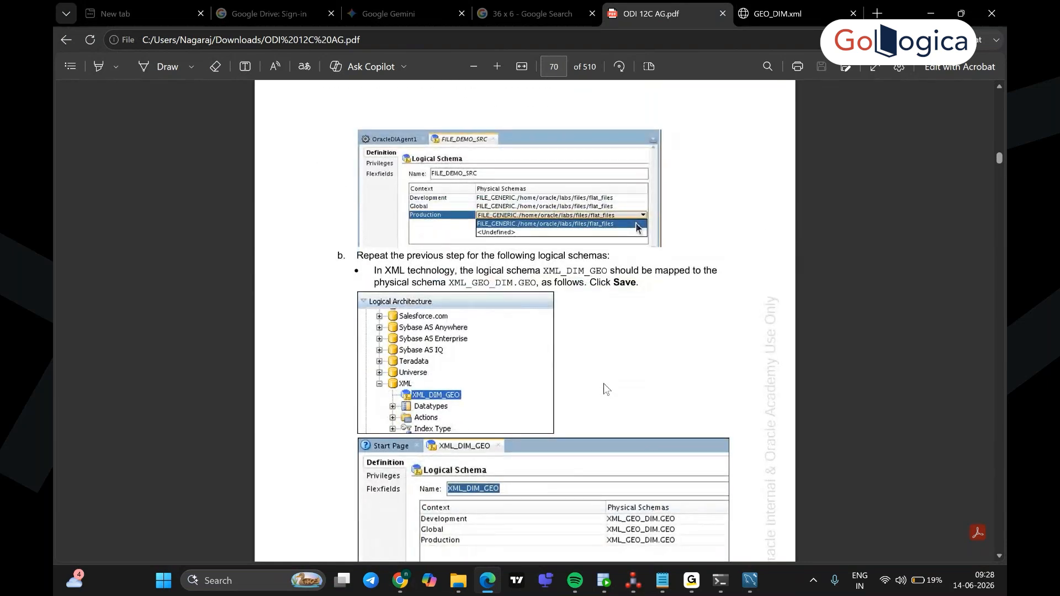
pyautogui.moveTo(607, 271); pyautogui.dragTo(543, 270)
pyautogui.hotkey('ctrl', 'c')
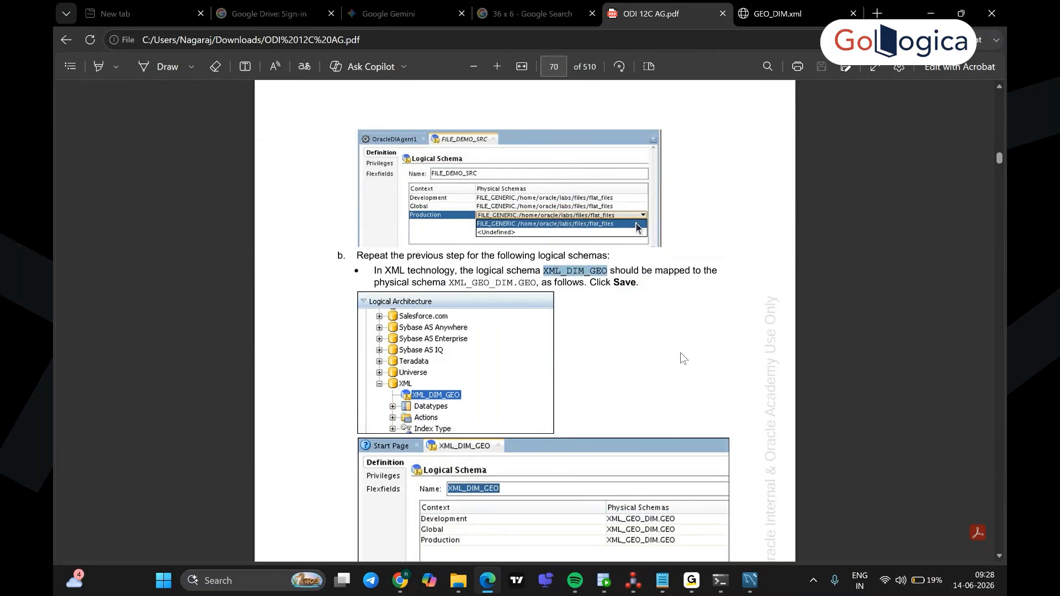
pyautogui.click(633, 580)
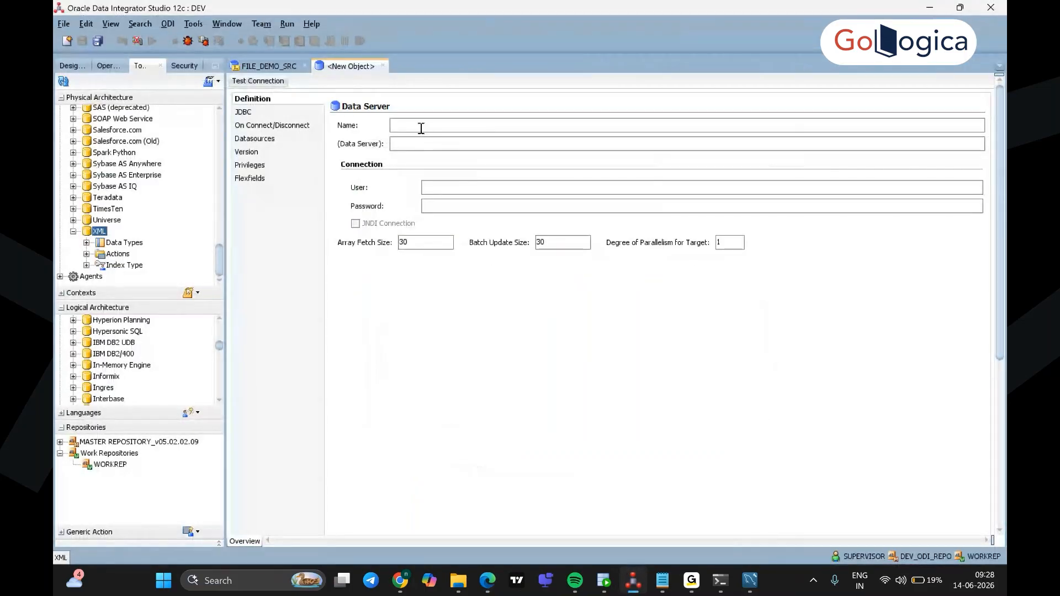
# Step: Paste XML_DIM_GEO as the data server name and browse for the JDBC file property's XML file
pyautogui.hotkey('ctrl', 'v')
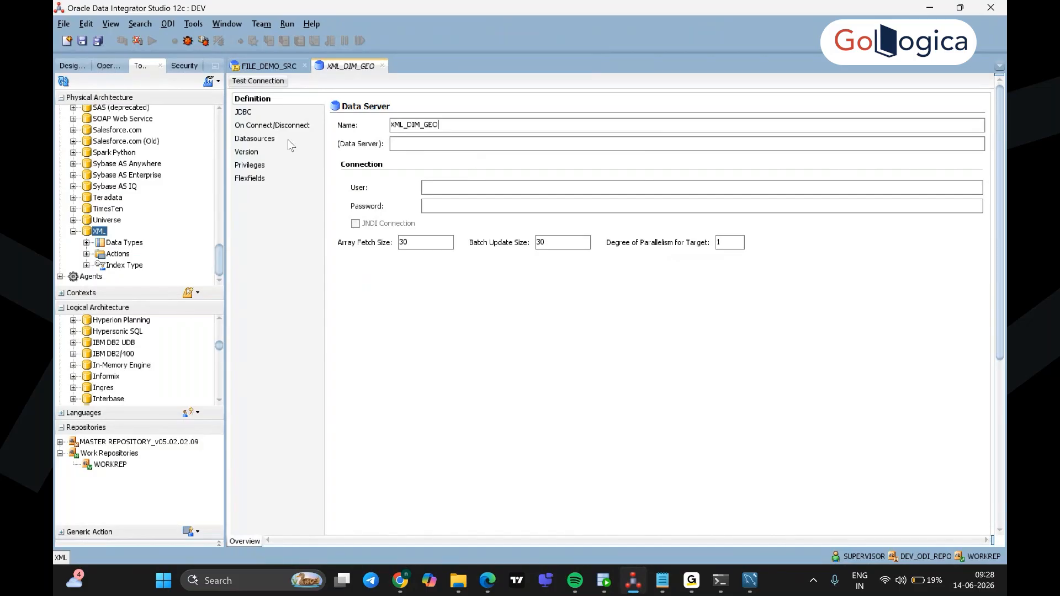
pyautogui.click(243, 112)
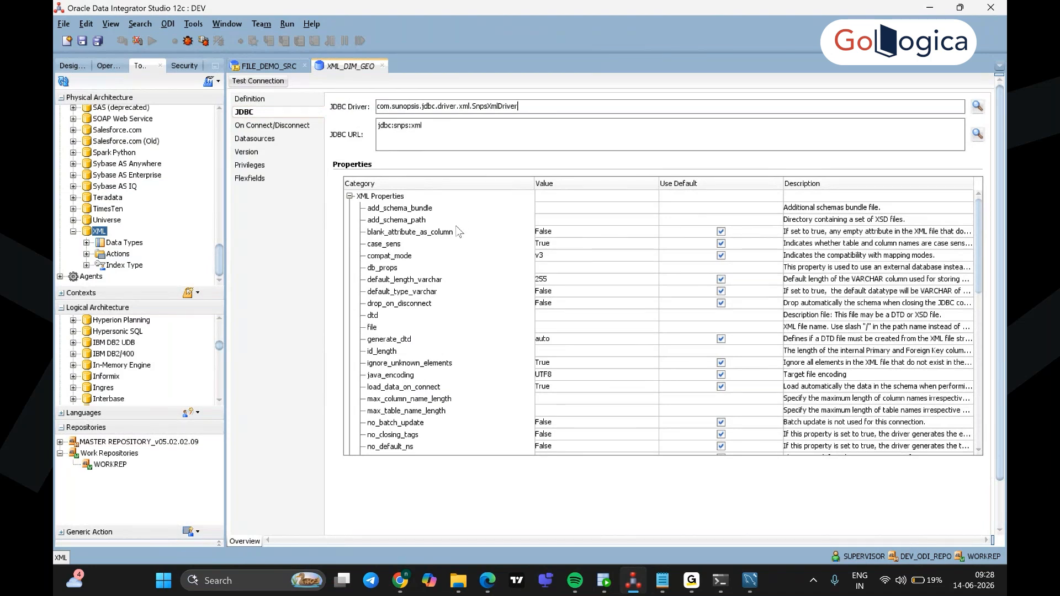
pyautogui.moveTo(456, 231)
pyautogui.click(386, 327)
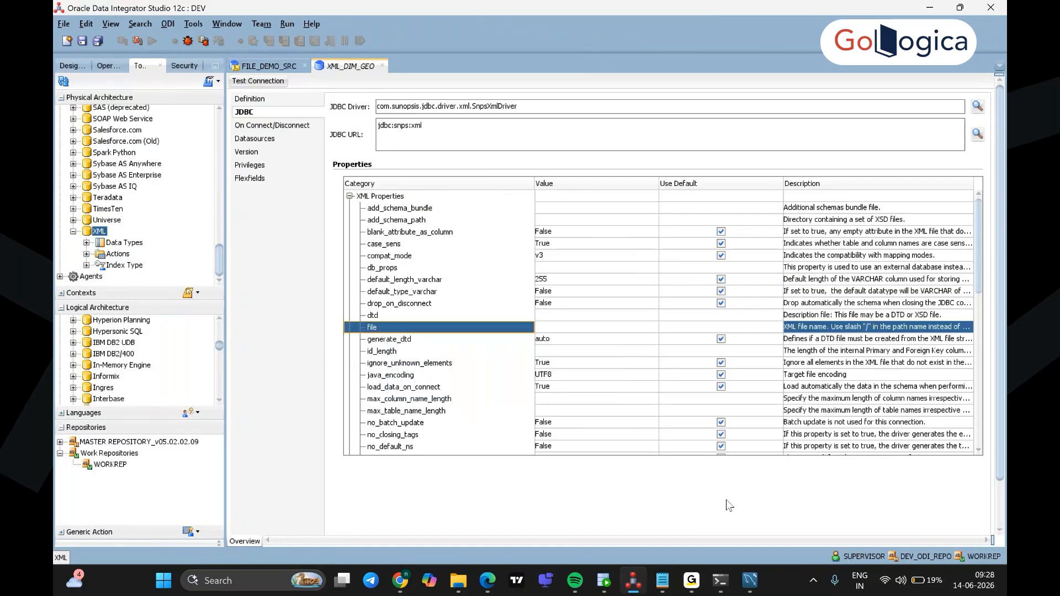
pyautogui.click(567, 330)
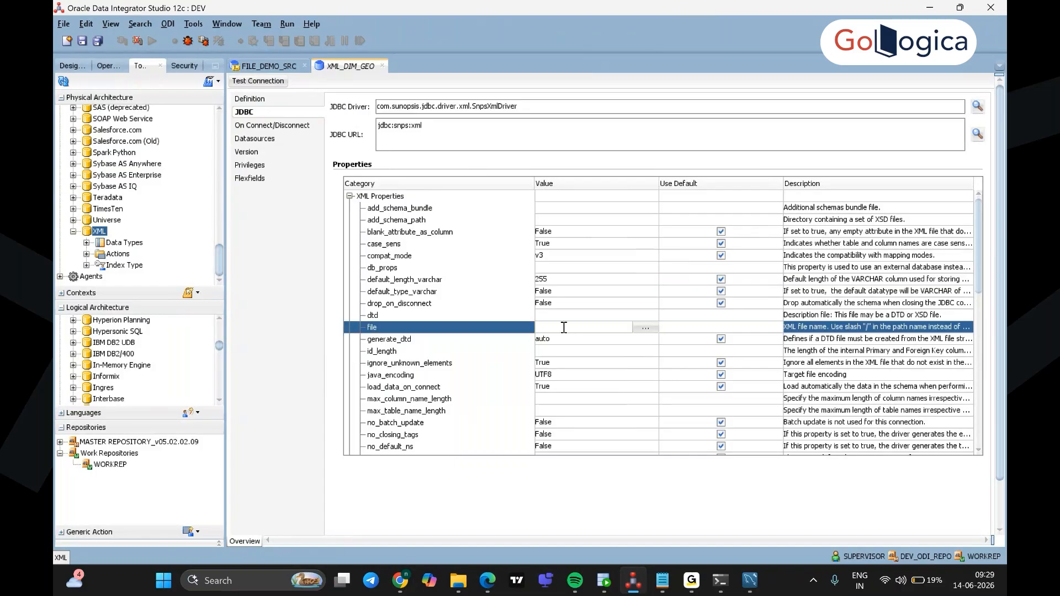
pyautogui.click(645, 329)
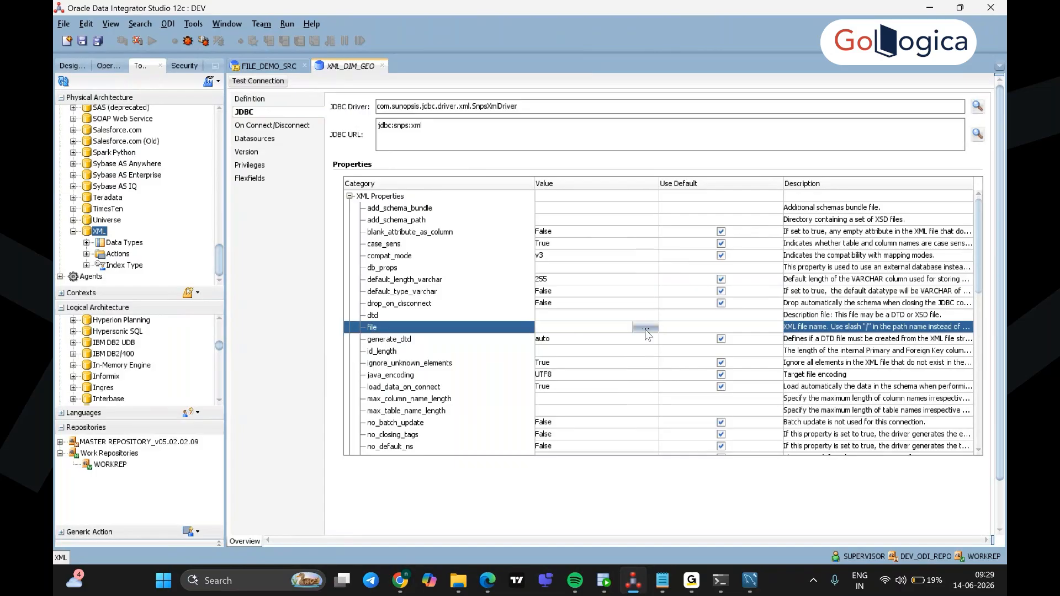
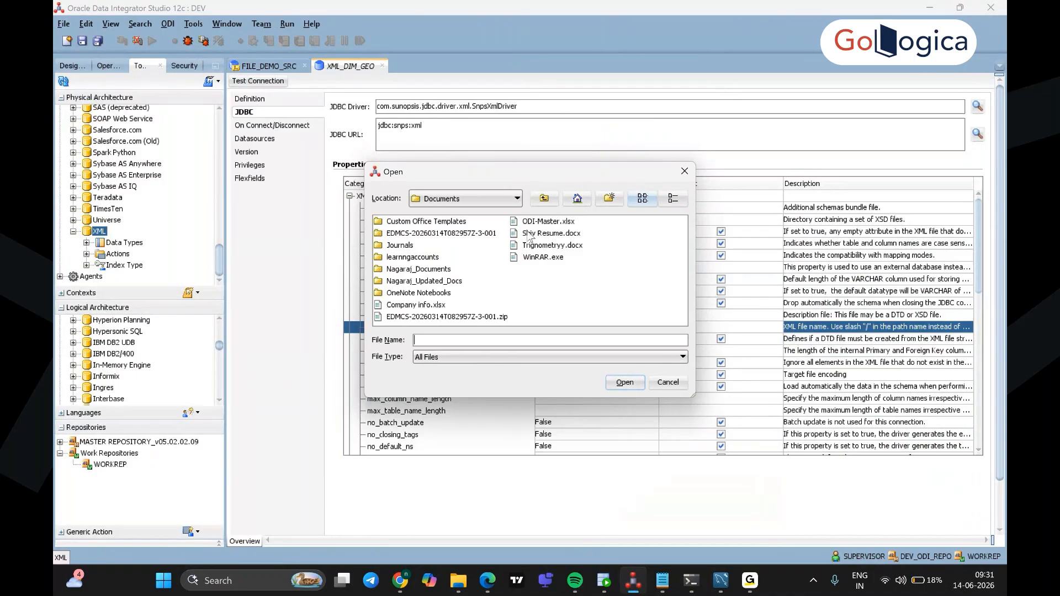
# Step: In the file chooser, move through the folder locations and return to the Desktop
pyautogui.click(517, 199)
pyautogui.click(493, 227)
pyautogui.click(518, 199)
pyautogui.click(546, 199)
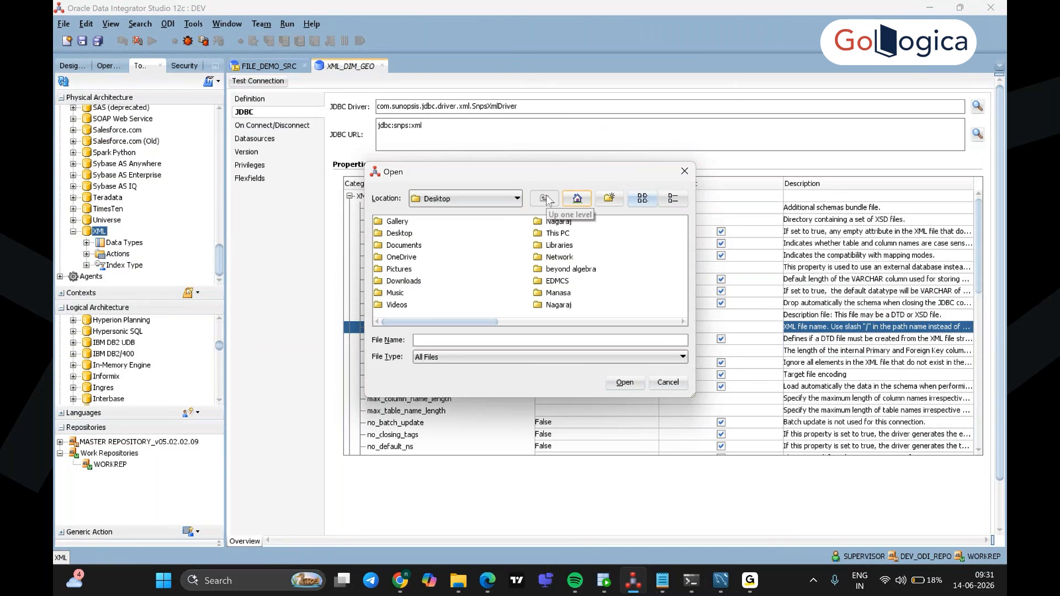
pyautogui.click(518, 194)
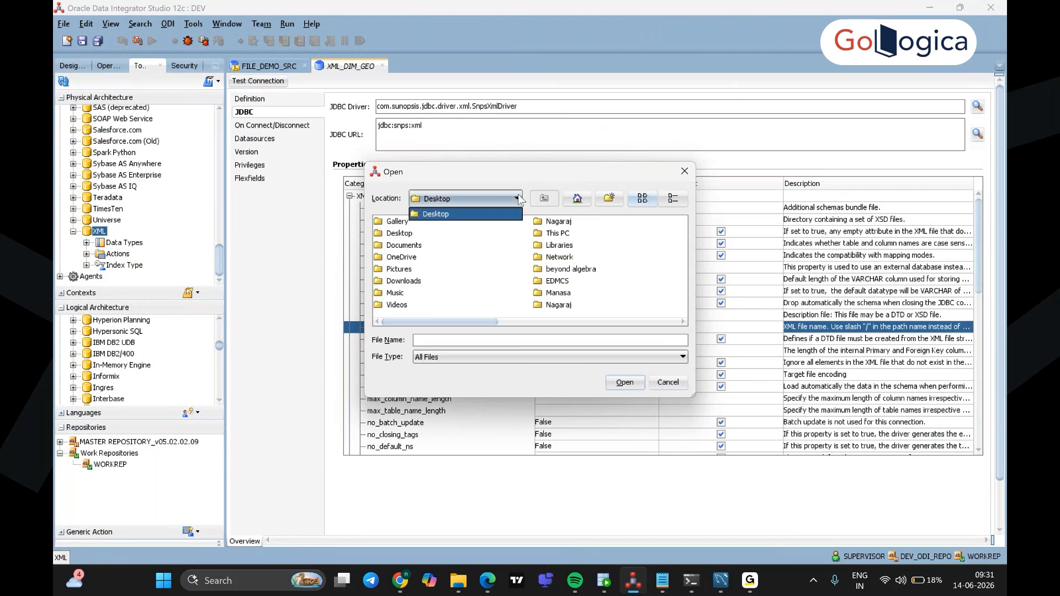
pyautogui.click(547, 200)
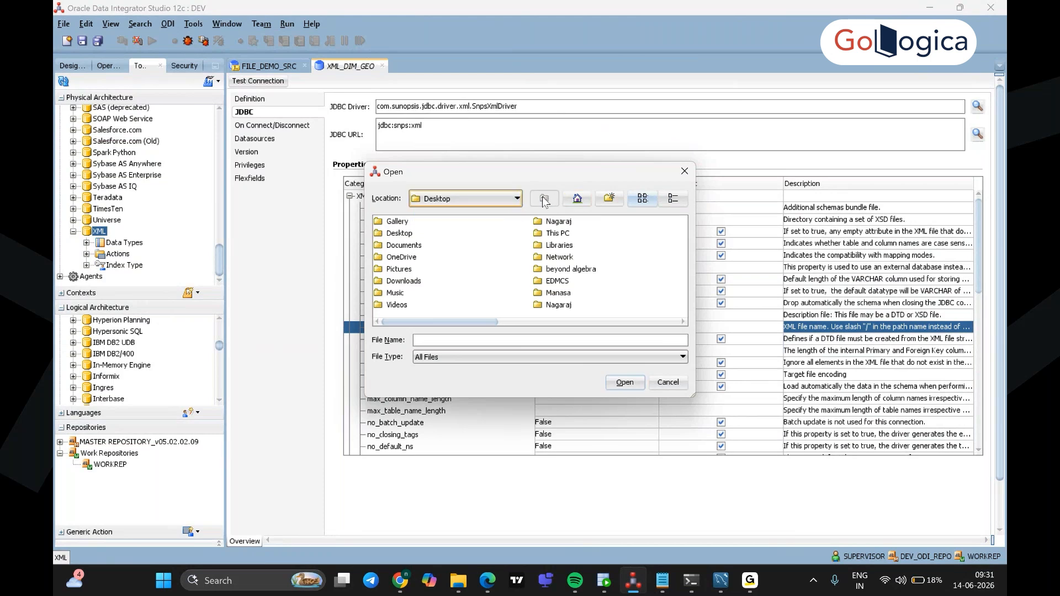
pyautogui.click(515, 201)
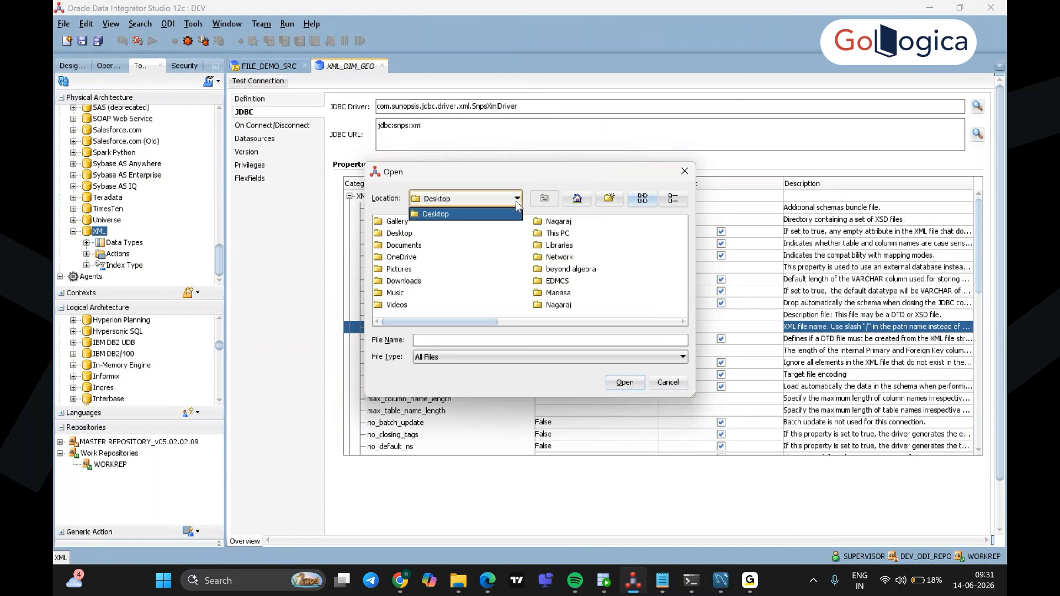
pyautogui.doubleClick(413, 244)
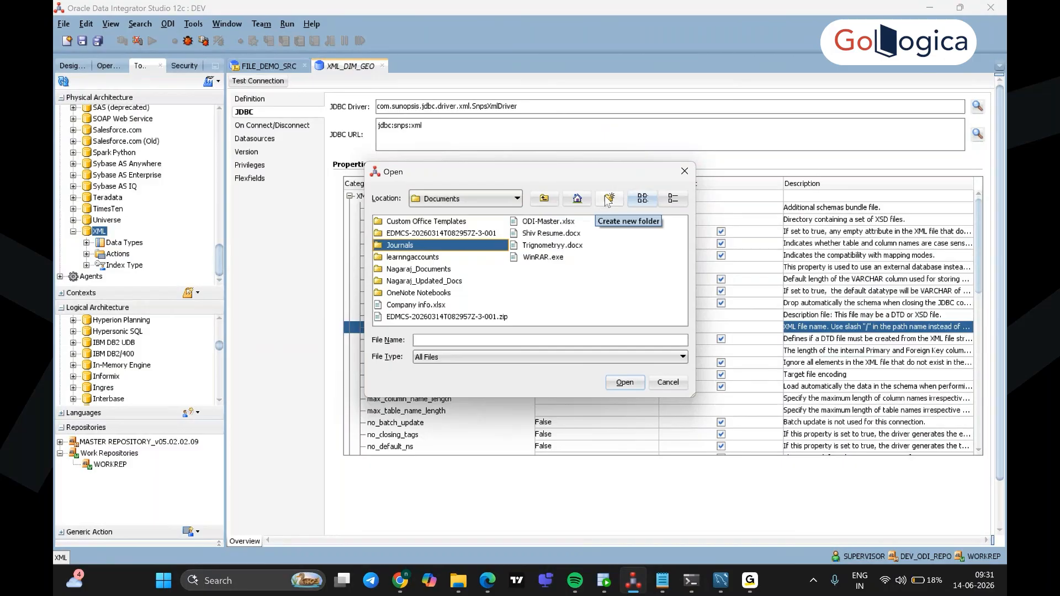
pyautogui.click(544, 200)
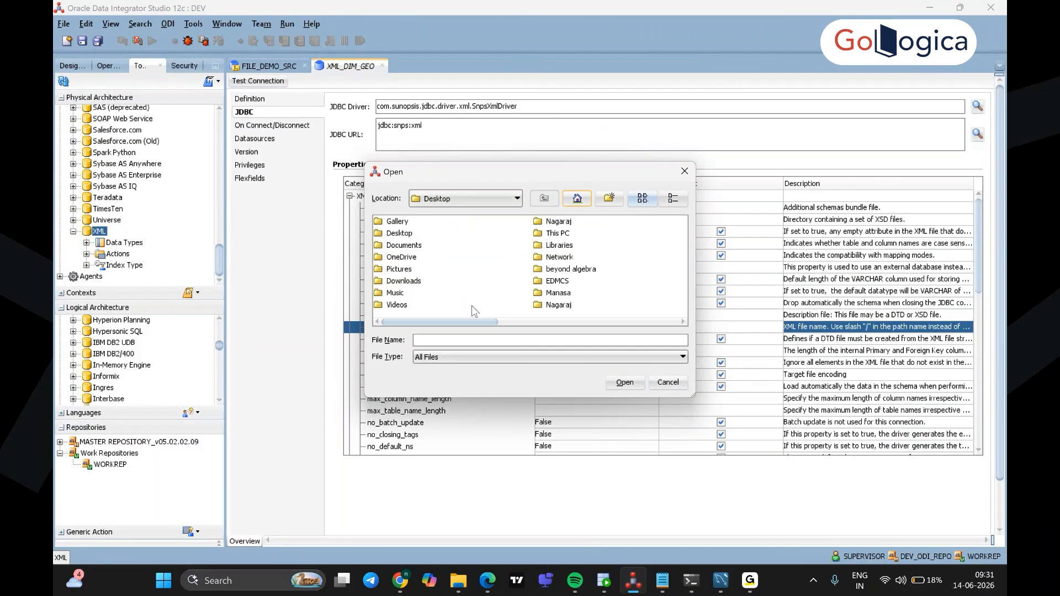
# Step: Navigate to C:\Labs\Files\xml_samples and choose GEO_DIM.xml as the XML file
pyautogui.doubleClick(559, 236)
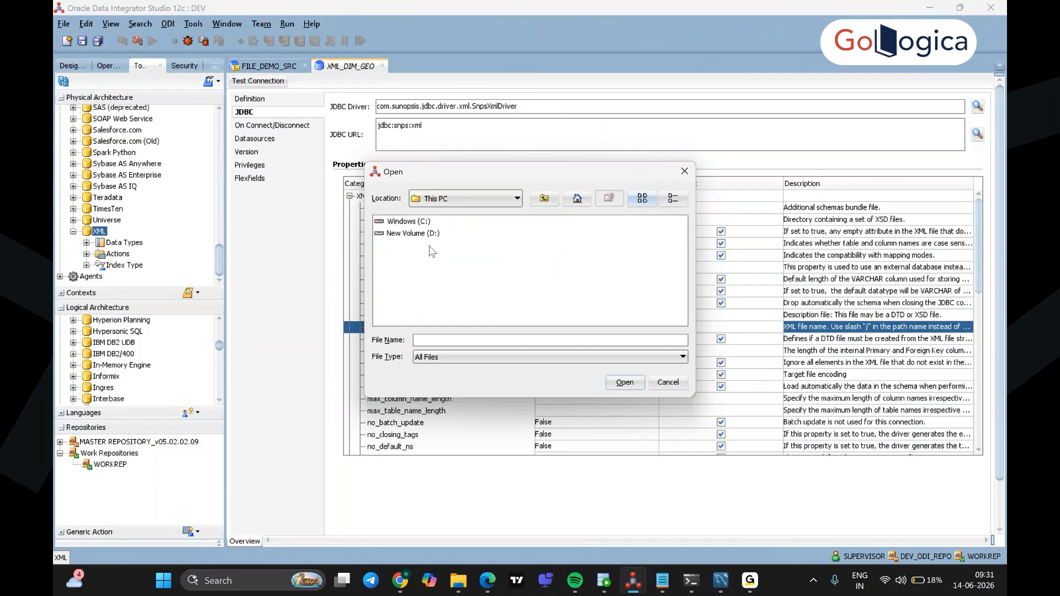
pyautogui.doubleClick(415, 223)
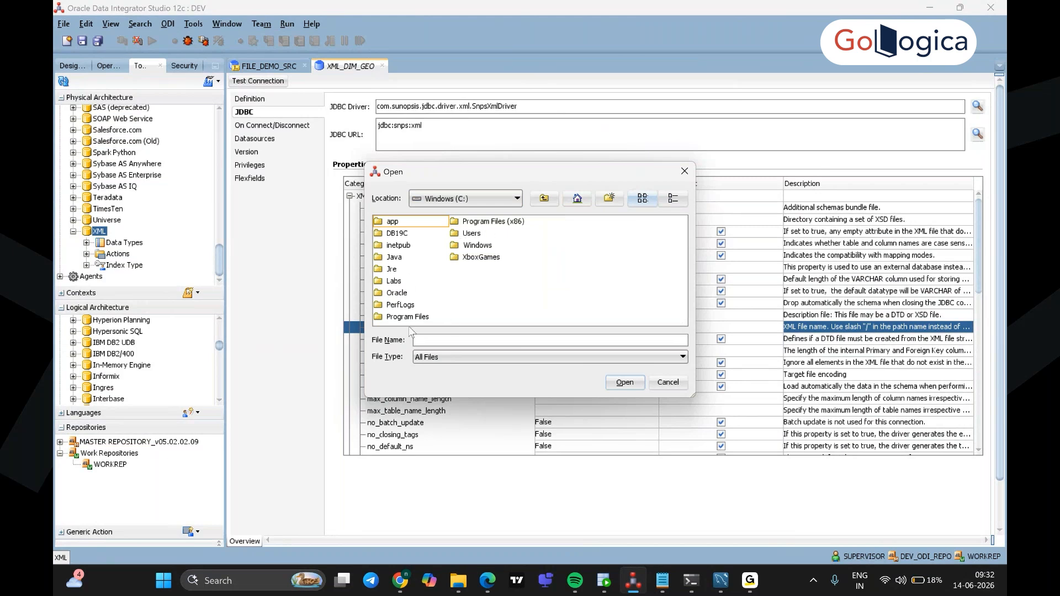
pyautogui.doubleClick(392, 281)
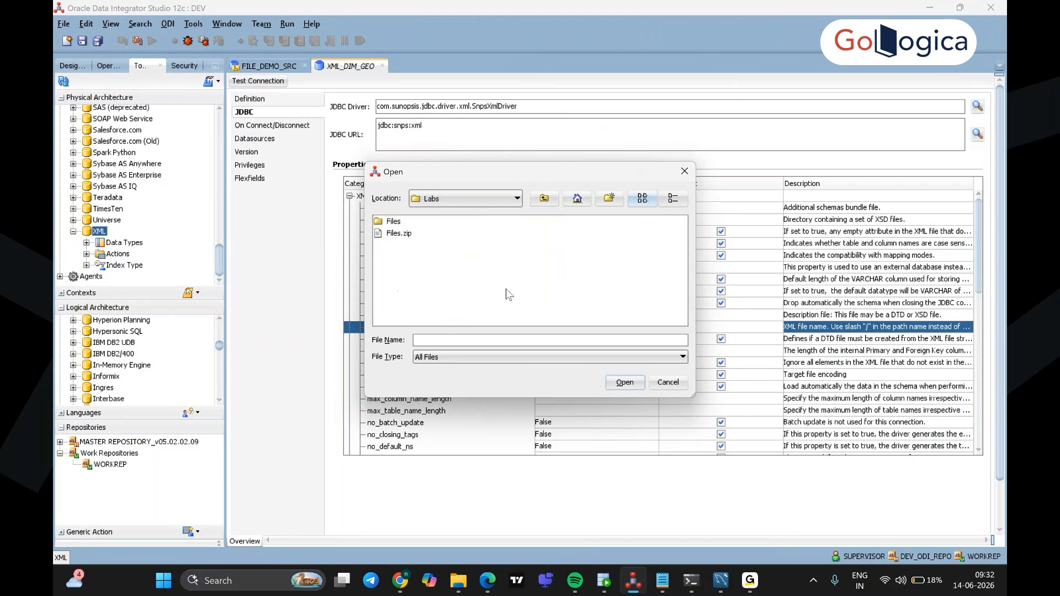
pyautogui.doubleClick(391, 222)
pyautogui.click(408, 234)
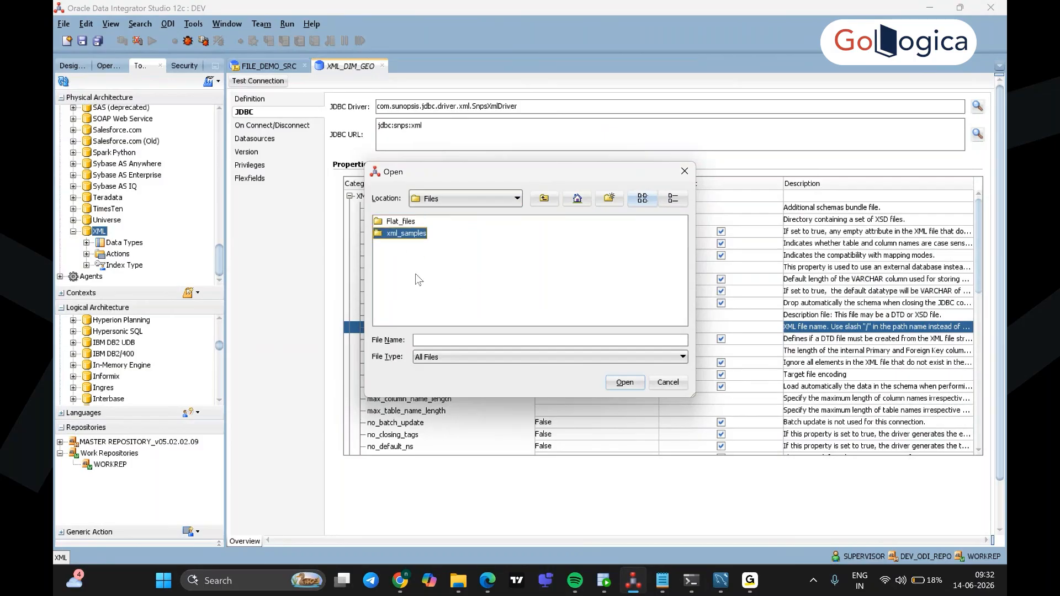
pyautogui.doubleClick(386, 234)
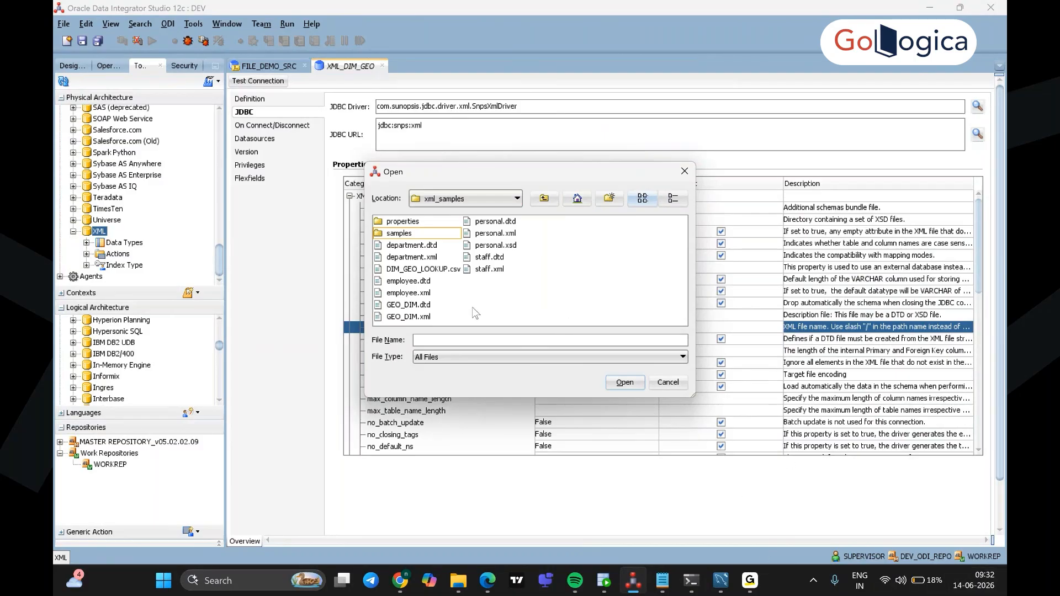
pyautogui.click(402, 317)
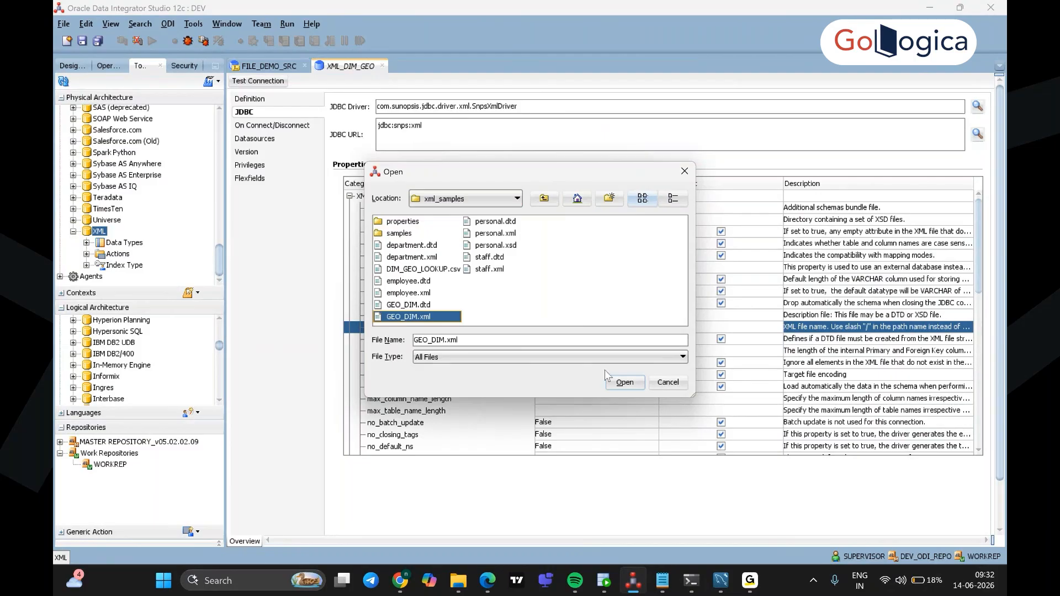
pyautogui.click(619, 383)
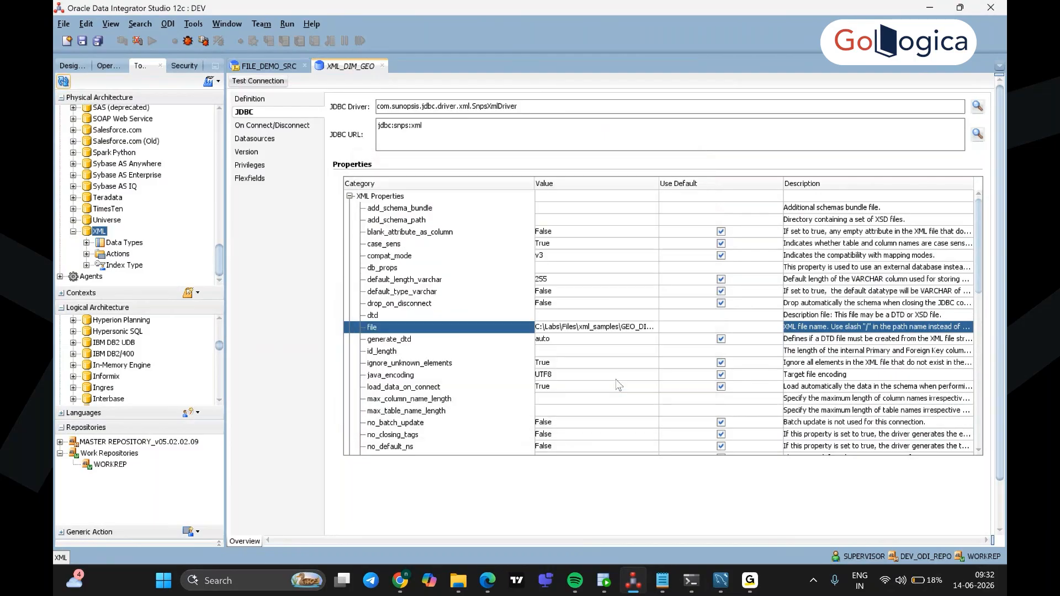
# Step: Save XML_DIM_GEO and pass a connection test using Local (No Agent)
pyautogui.click(616, 325)
pyautogui.click(259, 81)
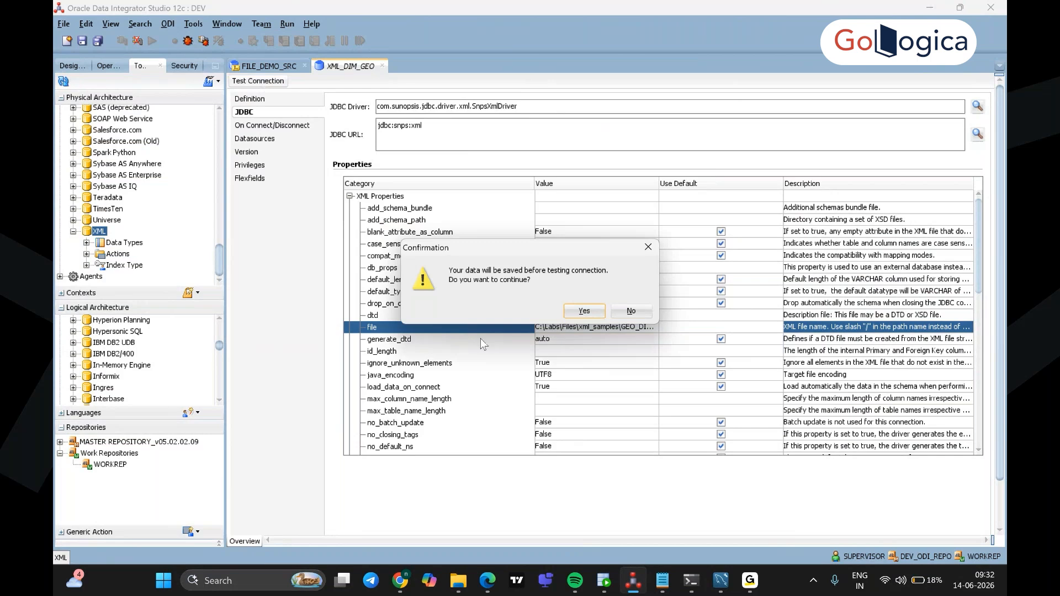
pyautogui.click(583, 312)
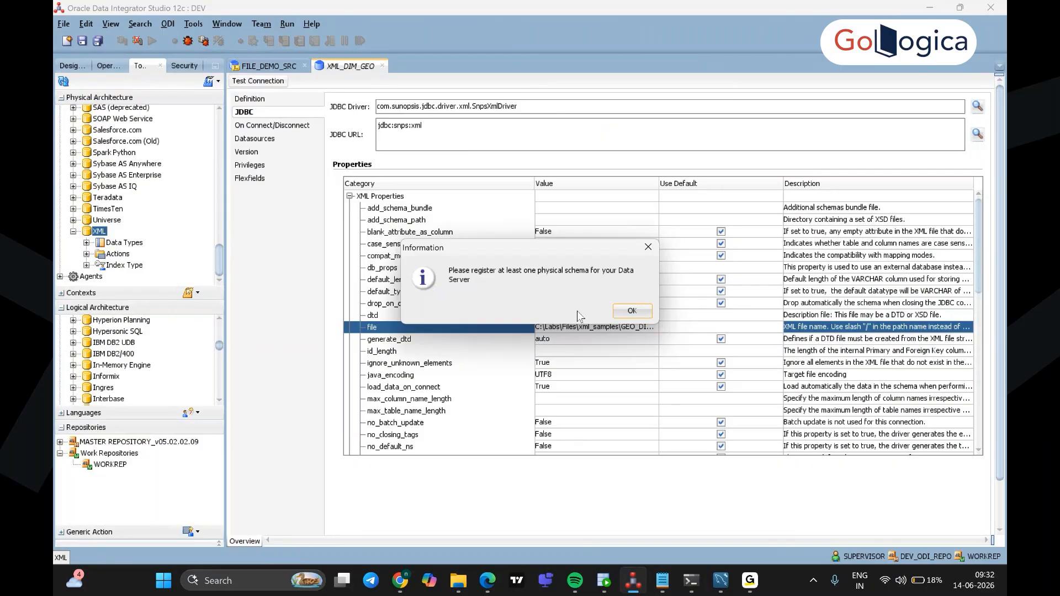
pyautogui.click(629, 311)
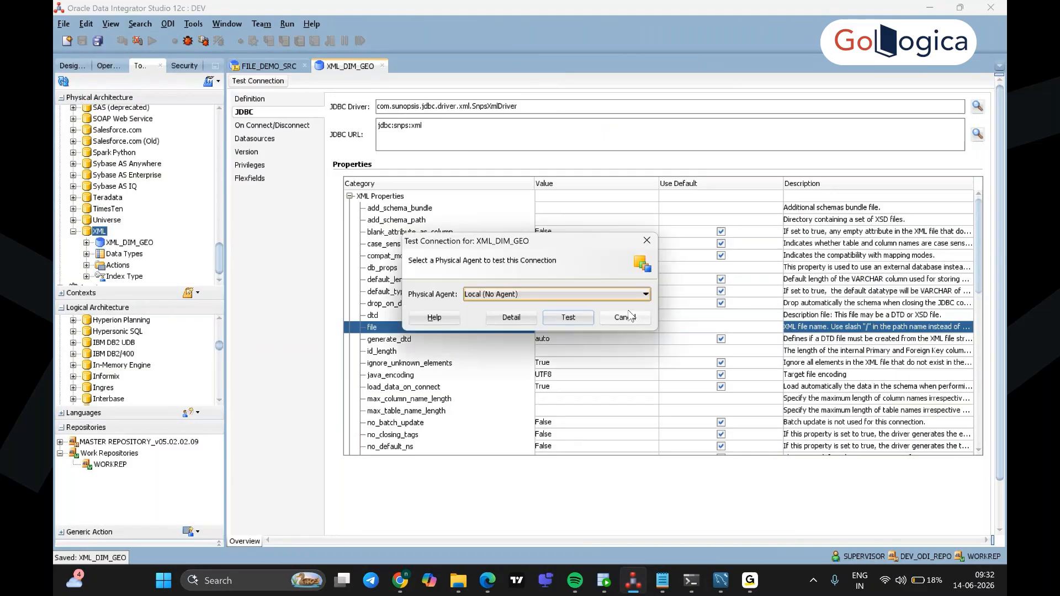
pyautogui.click(568, 318)
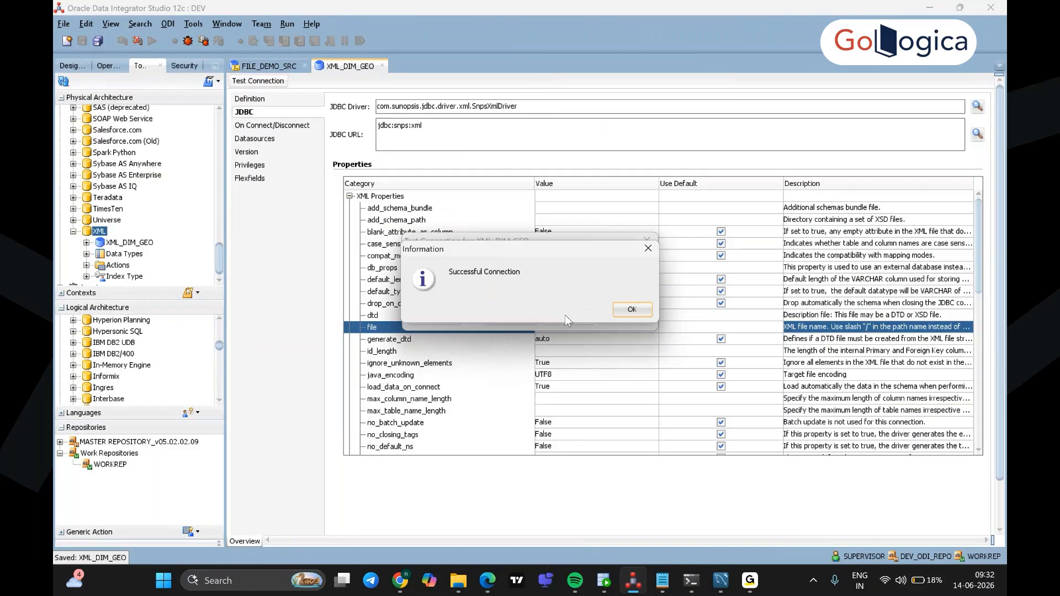
pyautogui.click(631, 309)
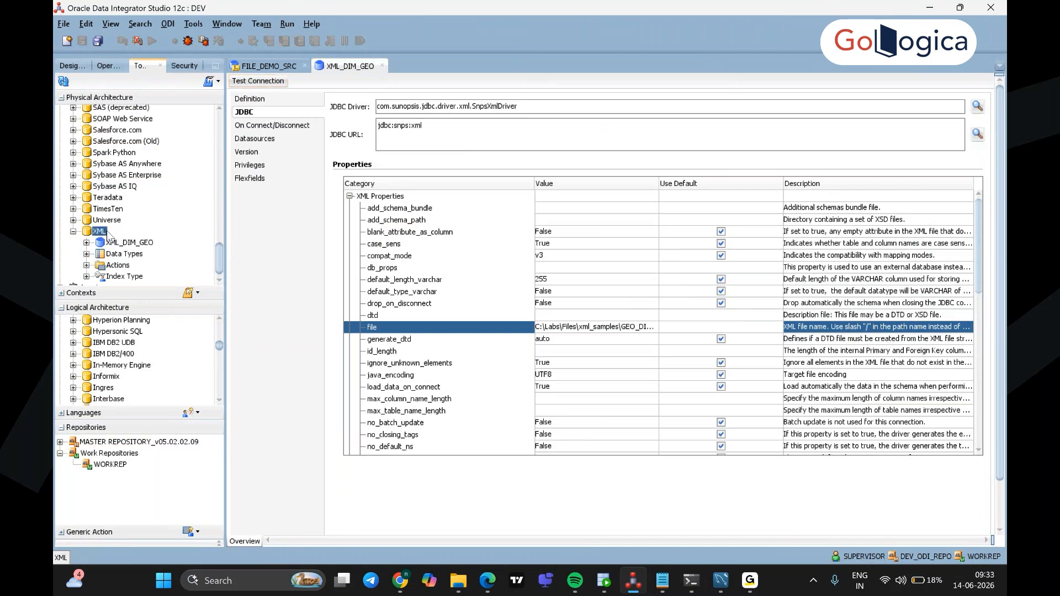
# Step: Add physical schema GEO_D to XML_DIM_GEO, with GEO_D as schema and work schema, and save
pyautogui.click(142, 246)
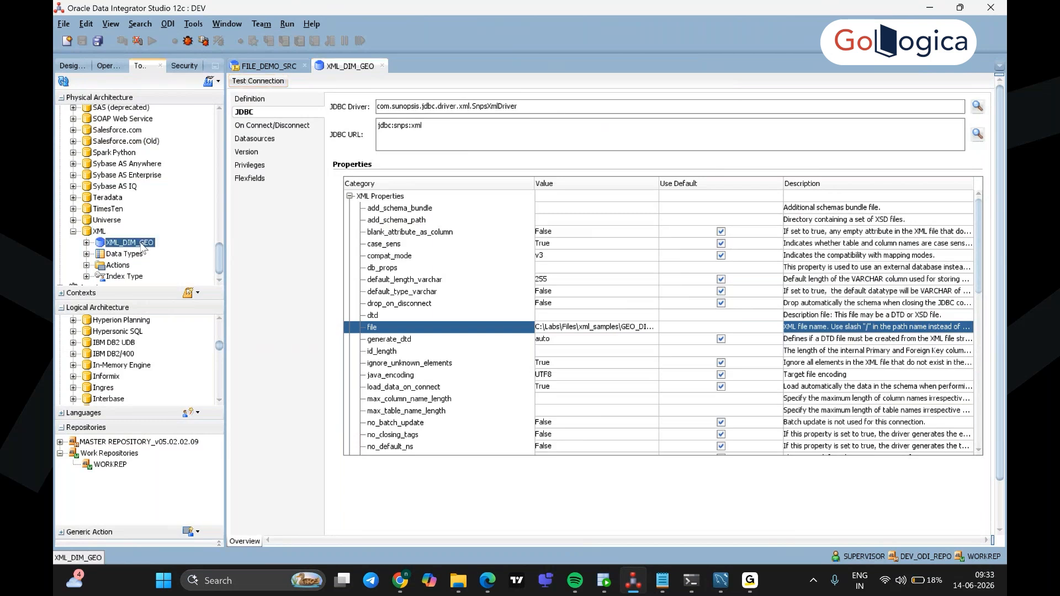
pyautogui.rightClick(141, 243)
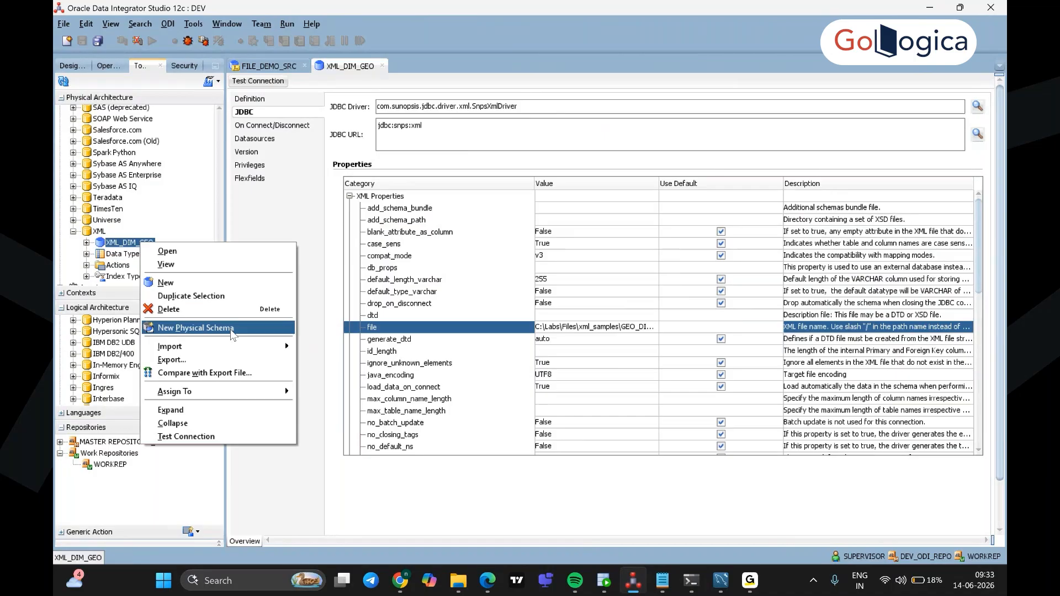
pyautogui.click(232, 329)
pyautogui.click(497, 108)
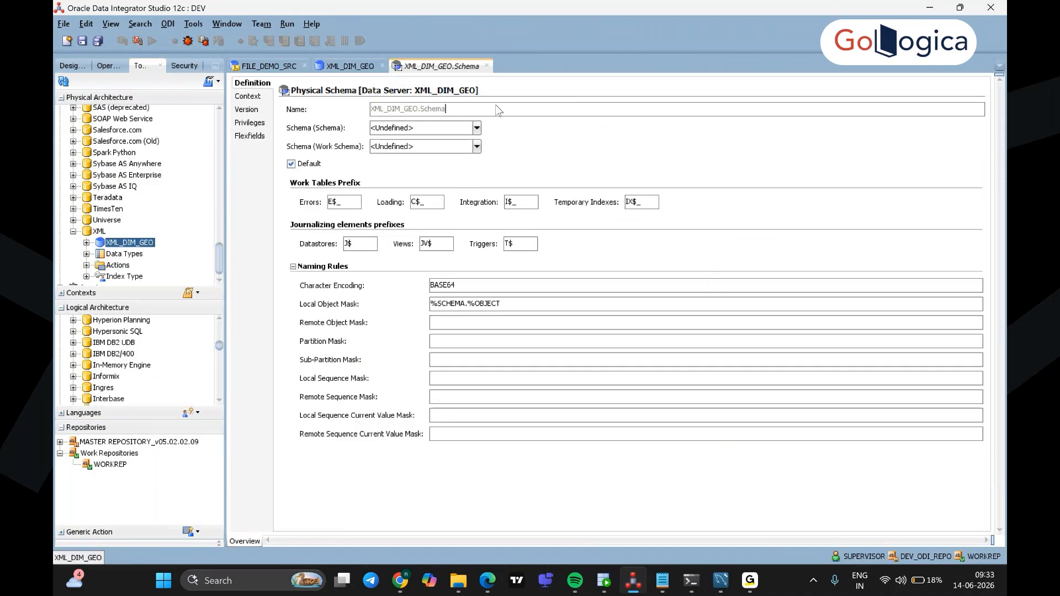
pyautogui.click(476, 129)
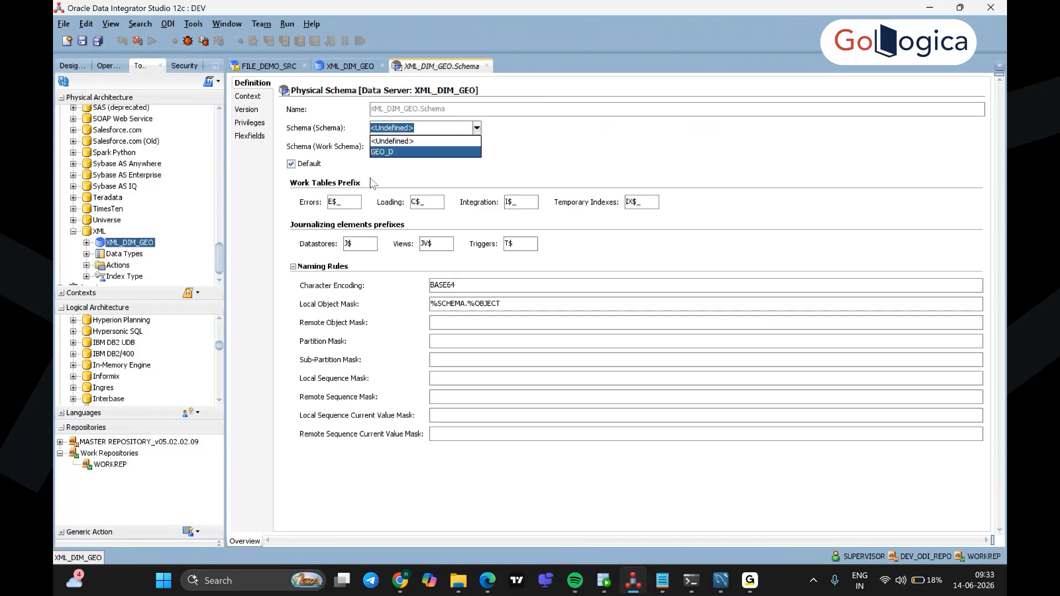
pyautogui.click(399, 152)
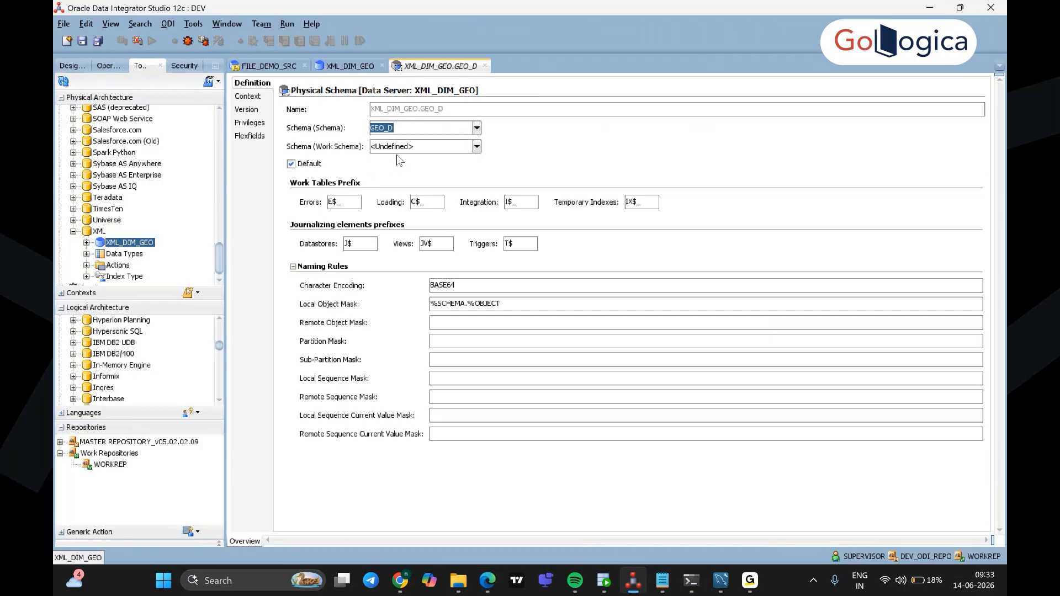
pyautogui.click(476, 147)
pyautogui.click(449, 170)
pyautogui.click(80, 42)
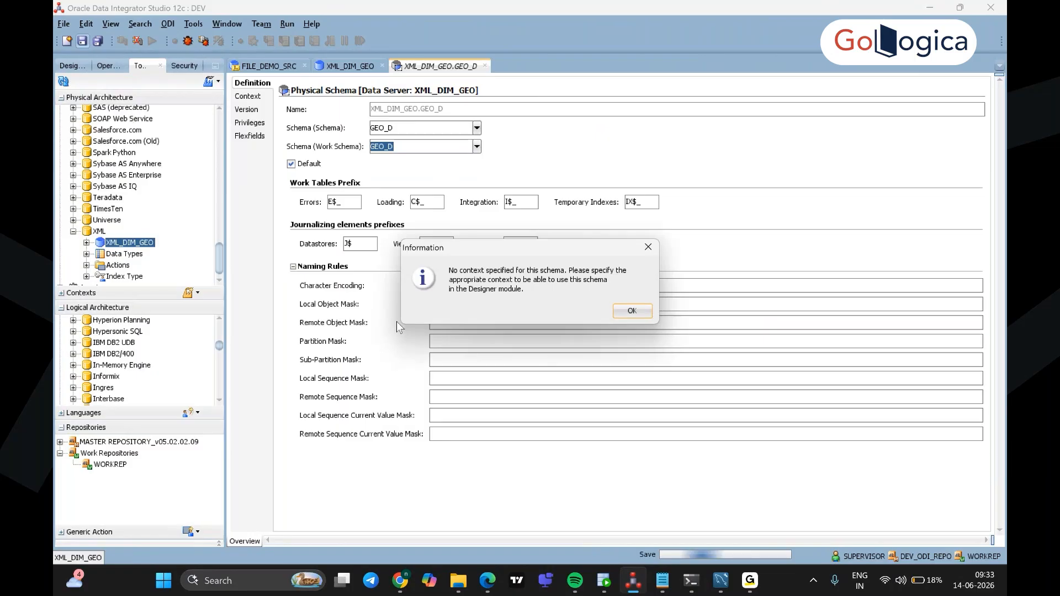
pyautogui.click(629, 310)
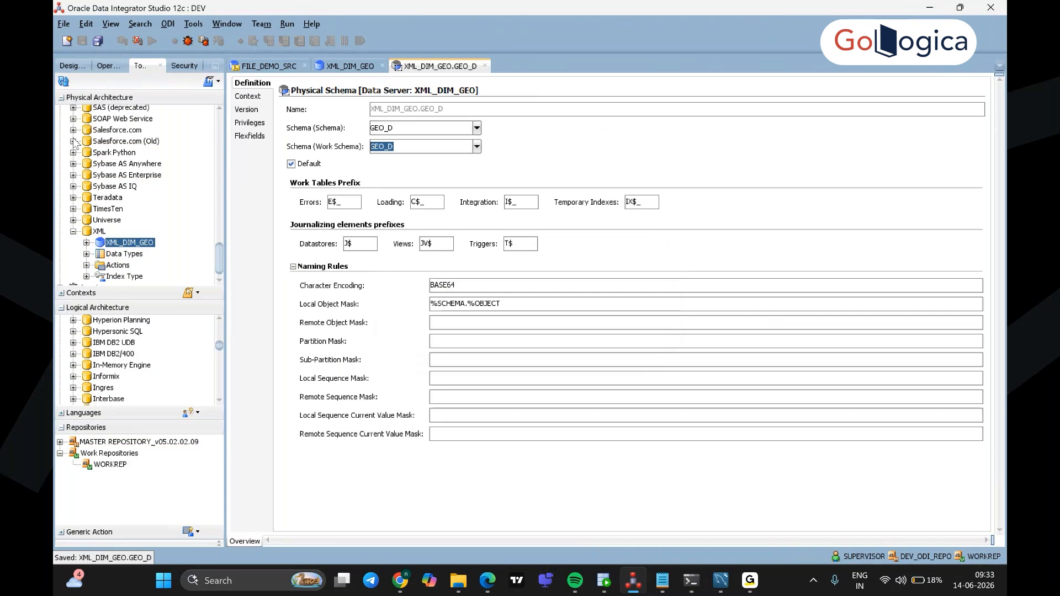
# Step: Create a new logical schema under XML in Logical Architecture, then switch to the lab guide PDF
pyautogui.click(59, 99)
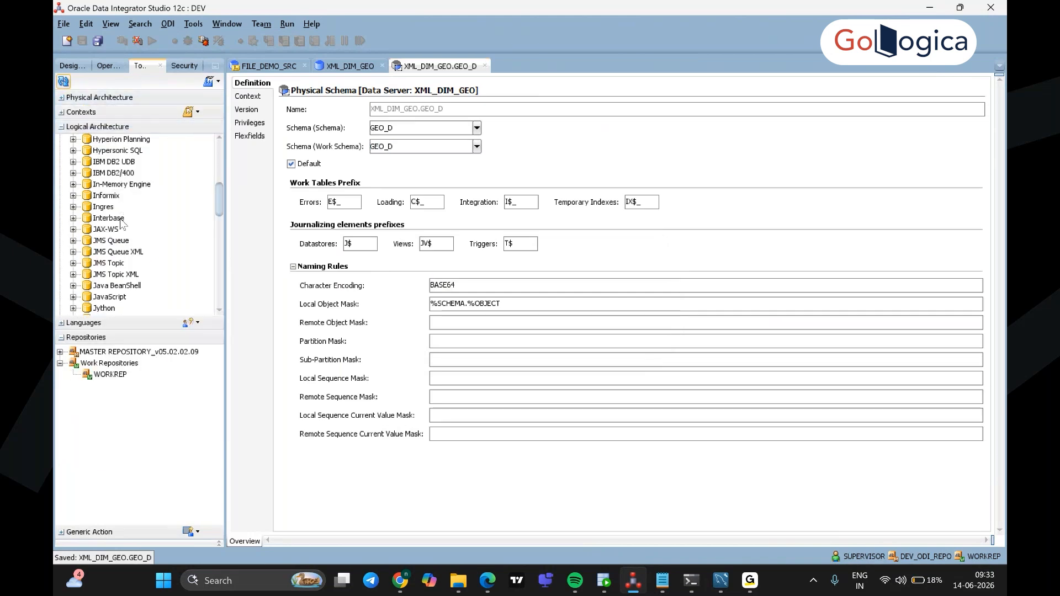
pyautogui.scroll(-2, 128, 286)
pyautogui.scroll(-10, 128, 286)
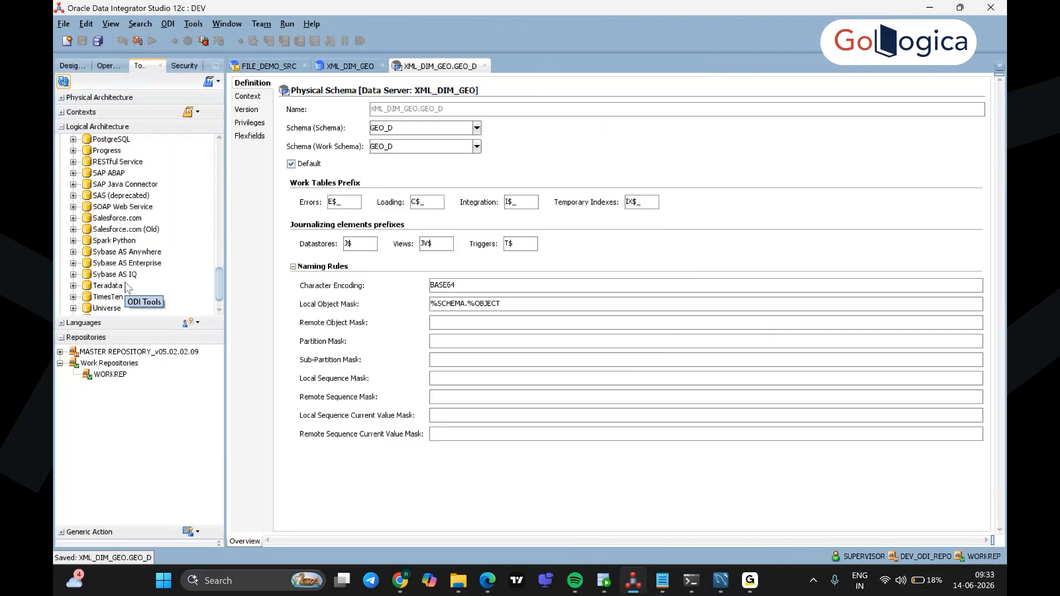
pyautogui.click(99, 294)
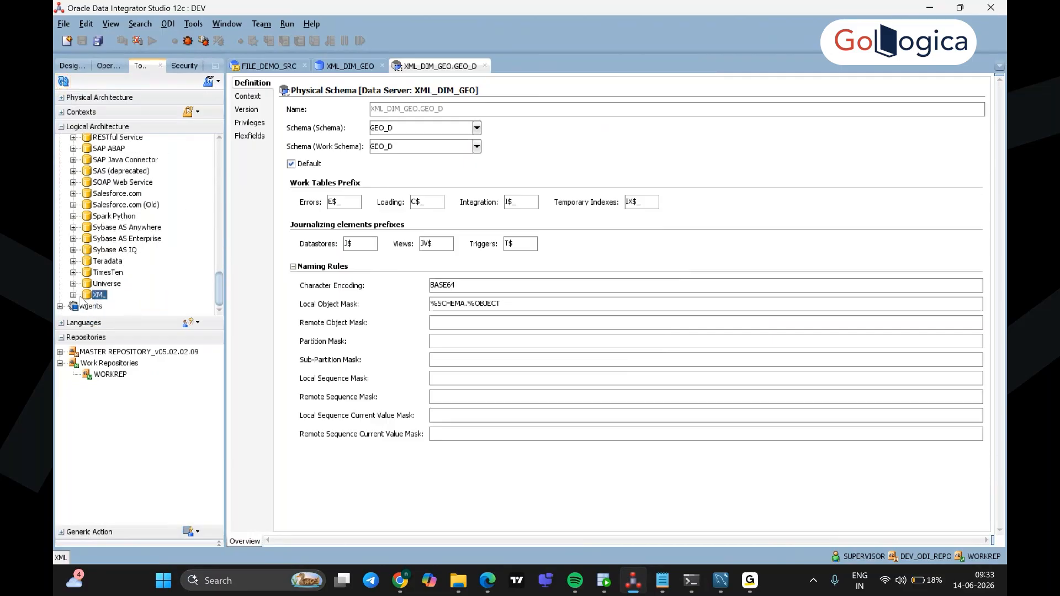
pyautogui.click(72, 294)
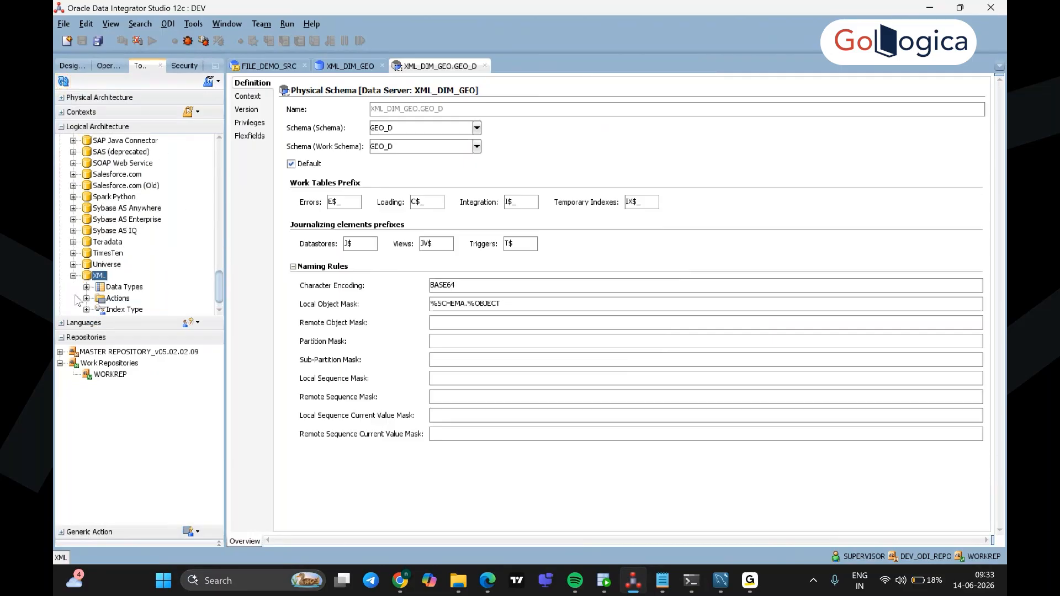
pyautogui.rightClick(101, 272)
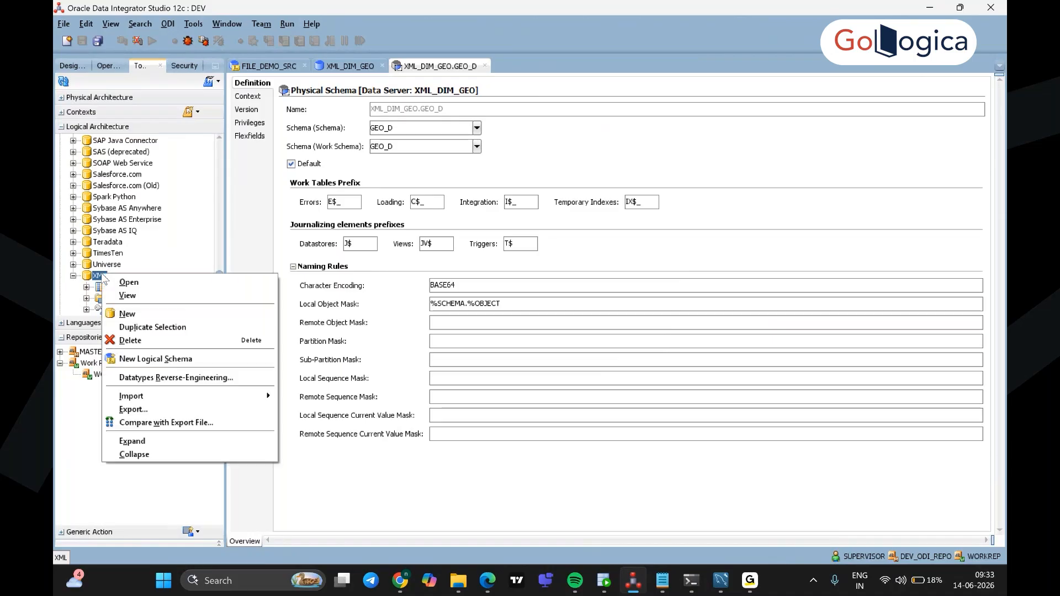
pyautogui.click(187, 360)
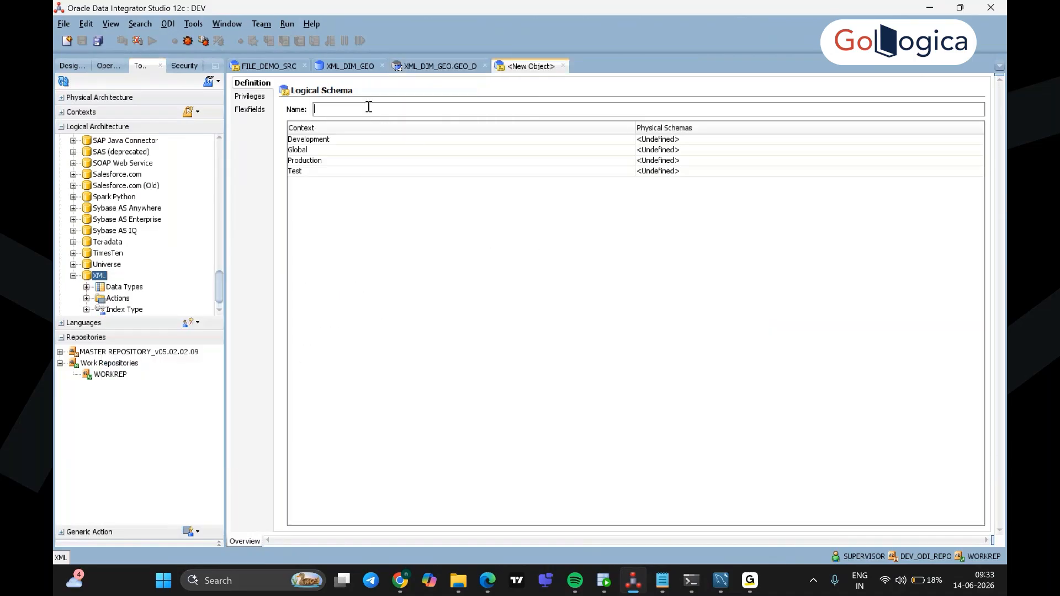
pyautogui.click(488, 580)
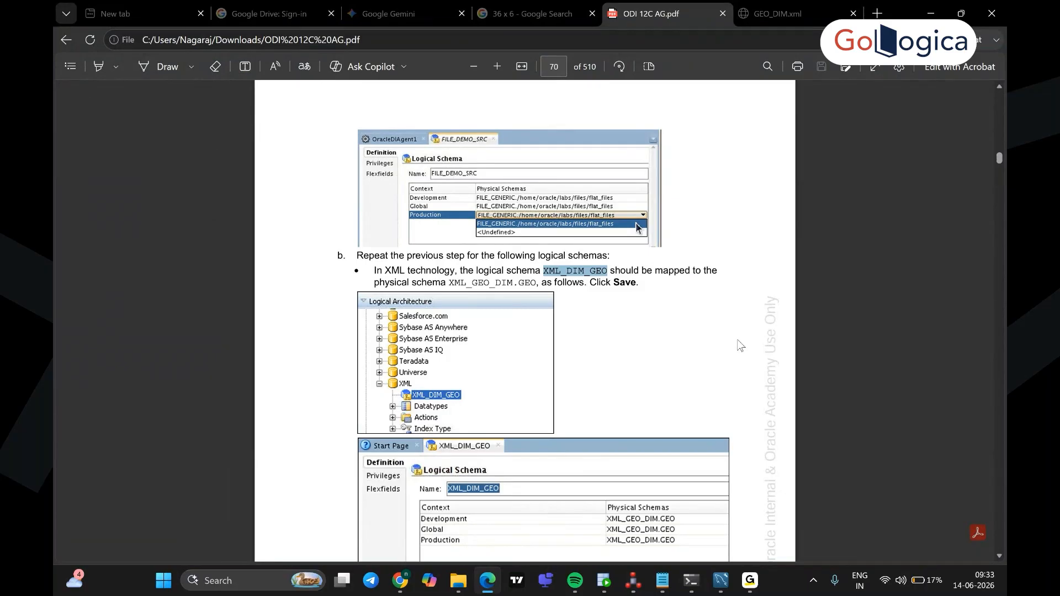
# Step: Copy XML_DIM_GEO from the lab guide and return to ODI Studio
pyautogui.click(635, 312)
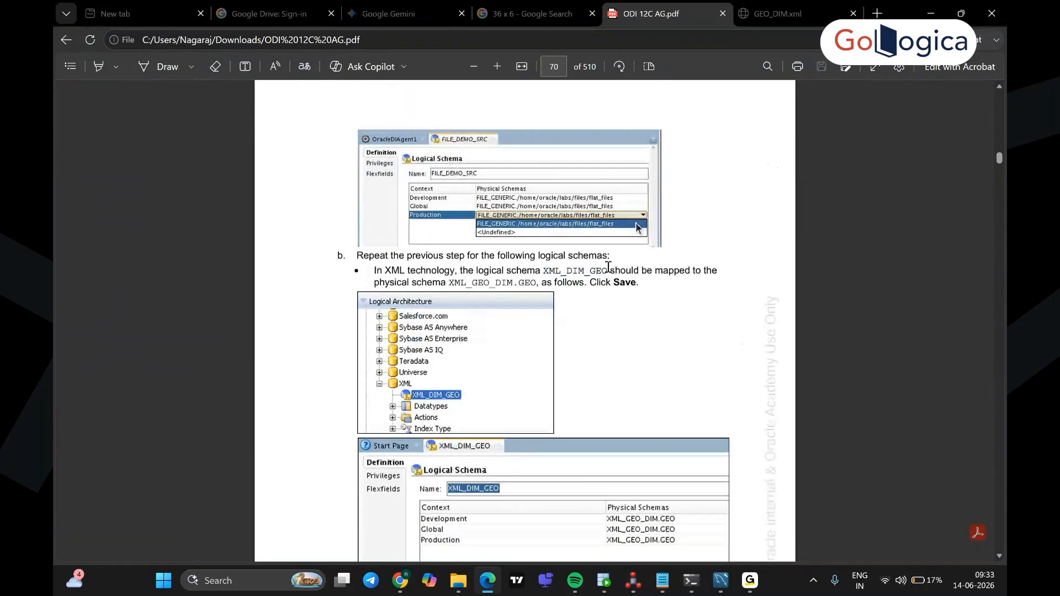
pyautogui.moveTo(608, 270); pyautogui.dragTo(544, 273)
pyautogui.hotkey('ctrl', 'c')
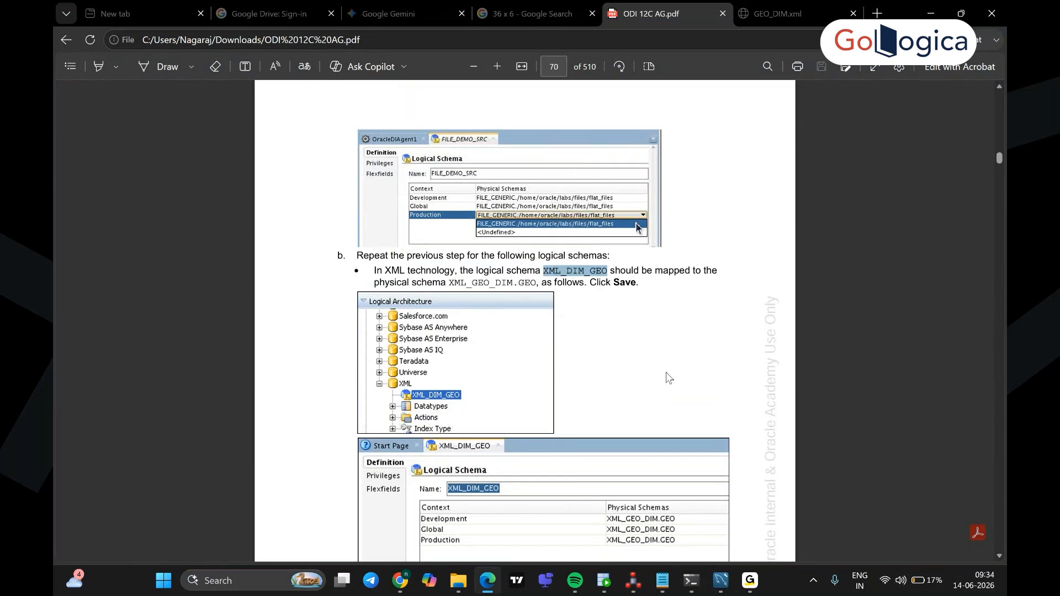
pyautogui.click(633, 580)
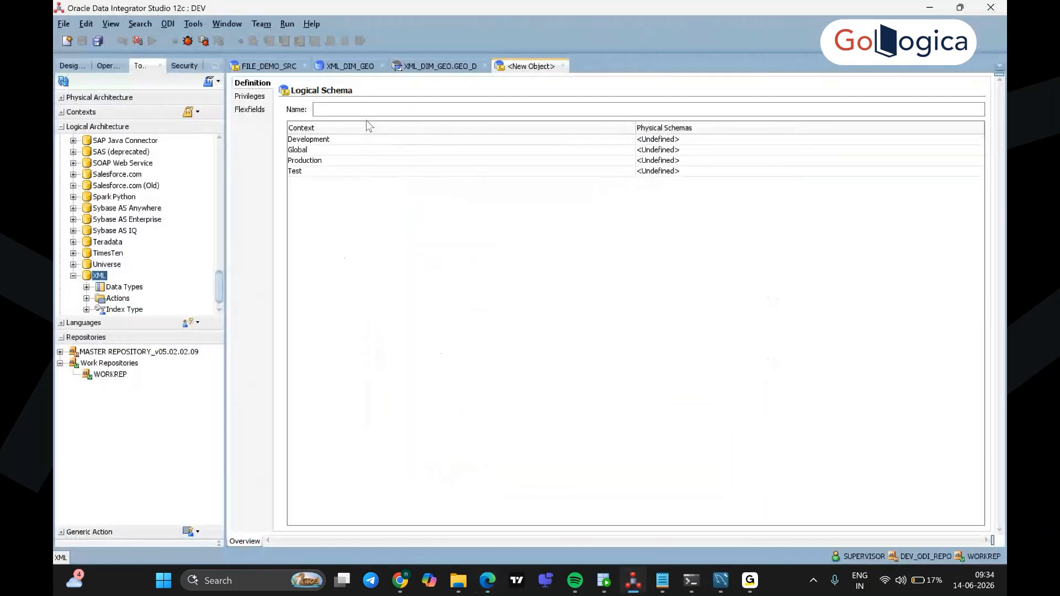
# Step: Name it XML_DIM_GEO, map Development, Global, Production and Test to XML_DIM_GEO.GEO_D, and save
pyautogui.hotkey('ctrl', 'v')
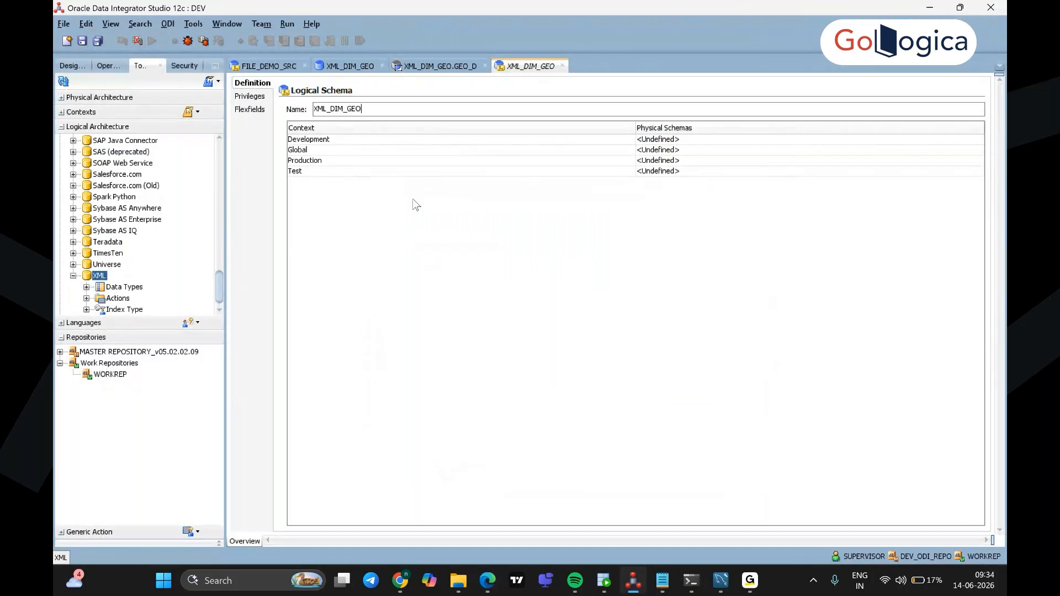
pyautogui.click(698, 141)
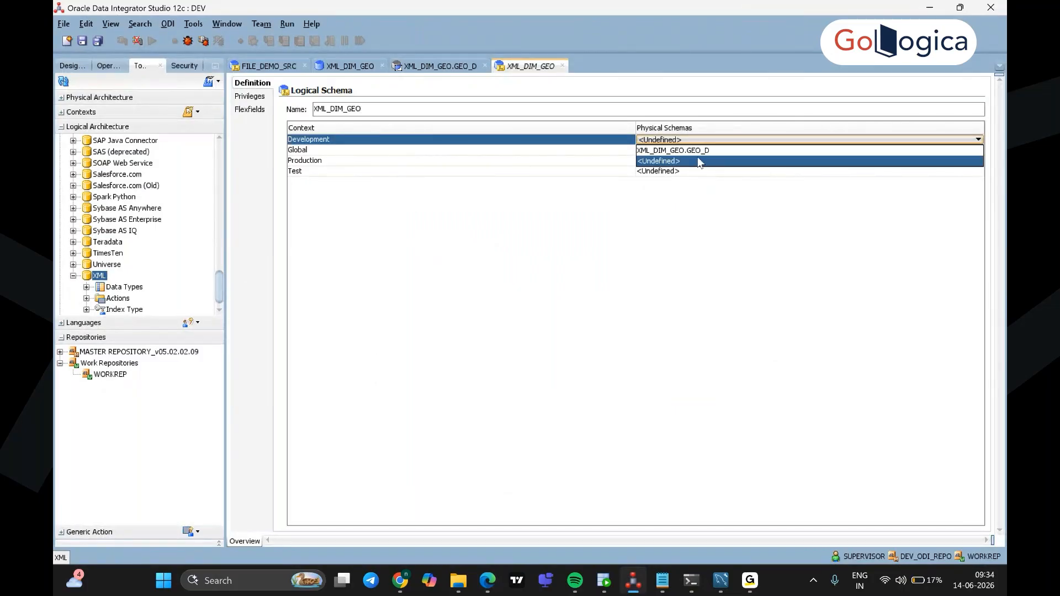
pyautogui.click(699, 151)
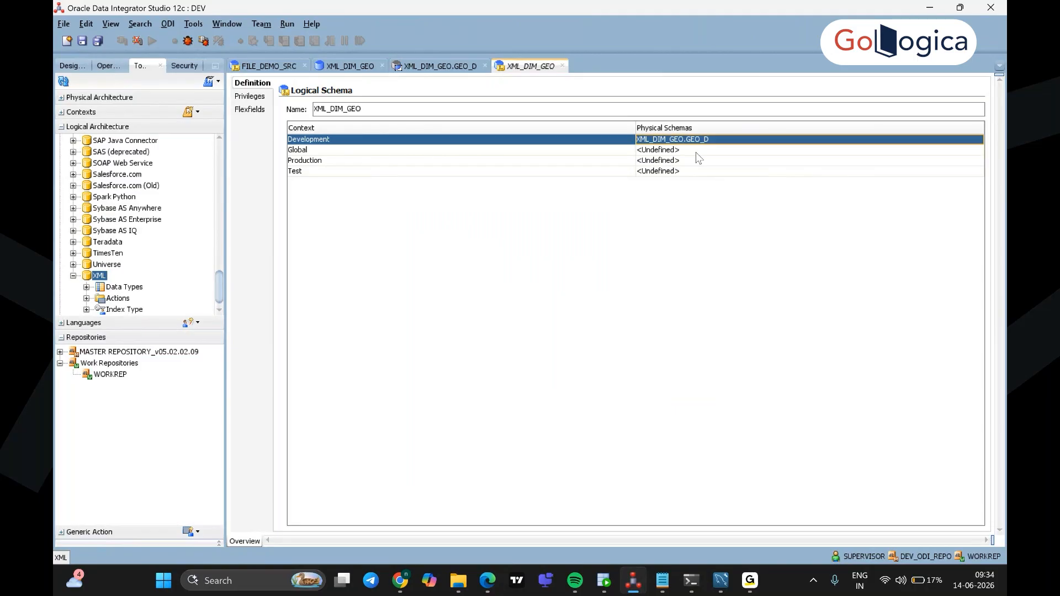
pyautogui.click(696, 153)
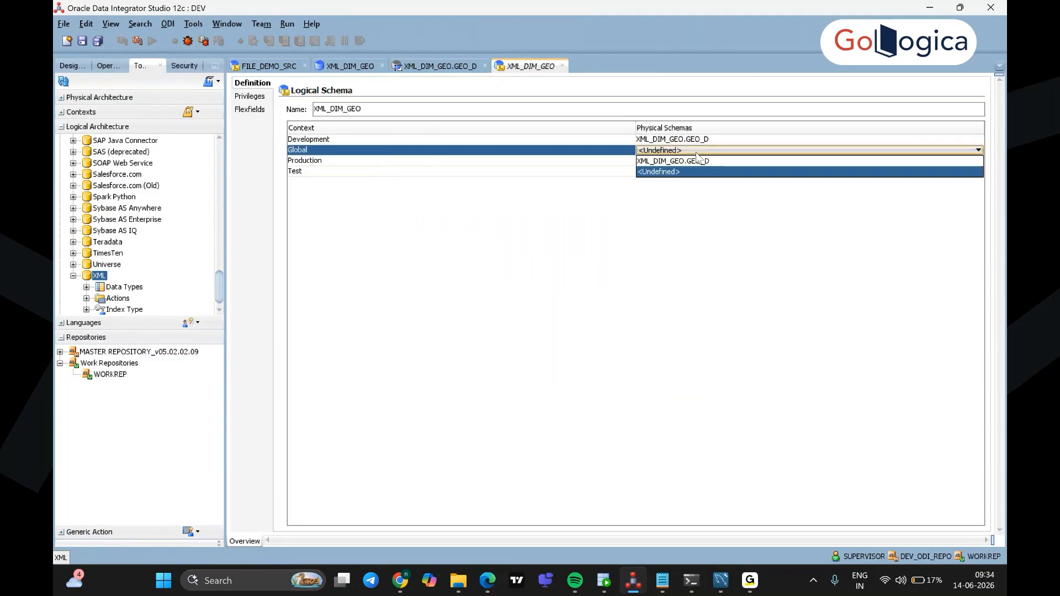
pyautogui.click(698, 160)
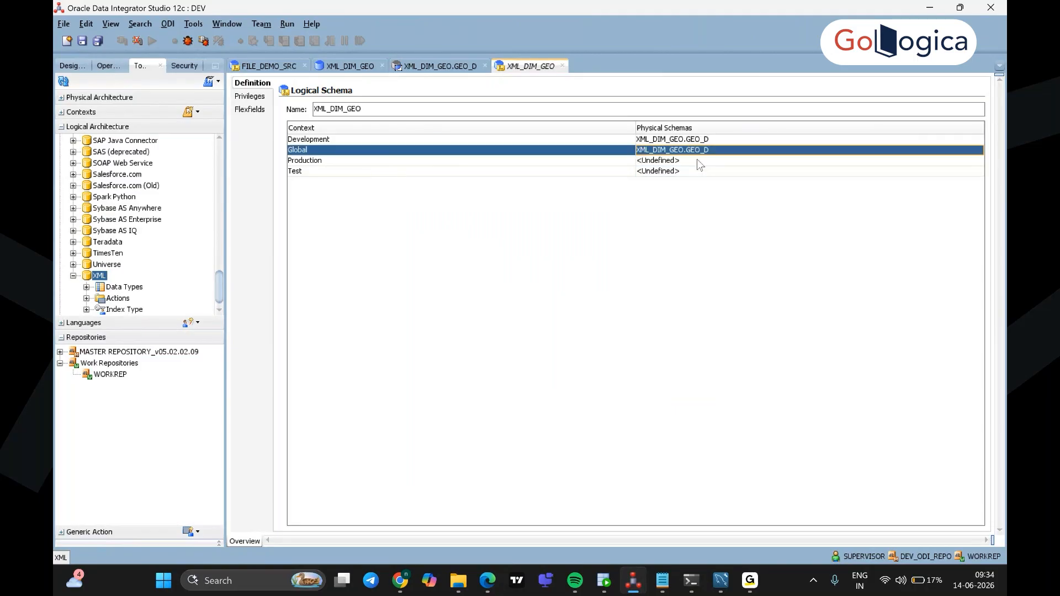
pyautogui.click(697, 159)
pyautogui.click(698, 171)
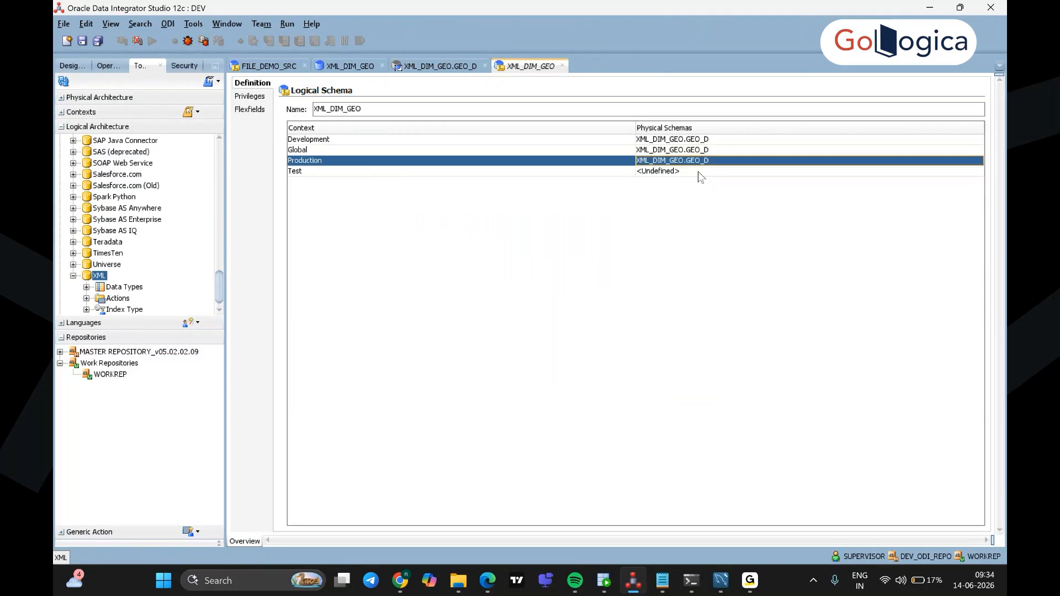
pyautogui.click(697, 172)
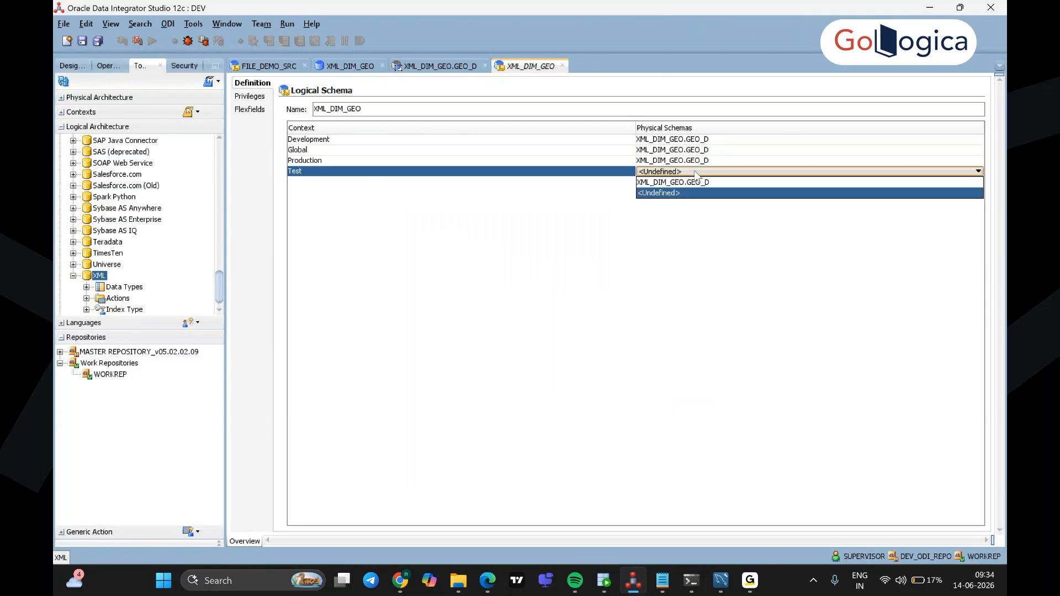
pyautogui.click(699, 182)
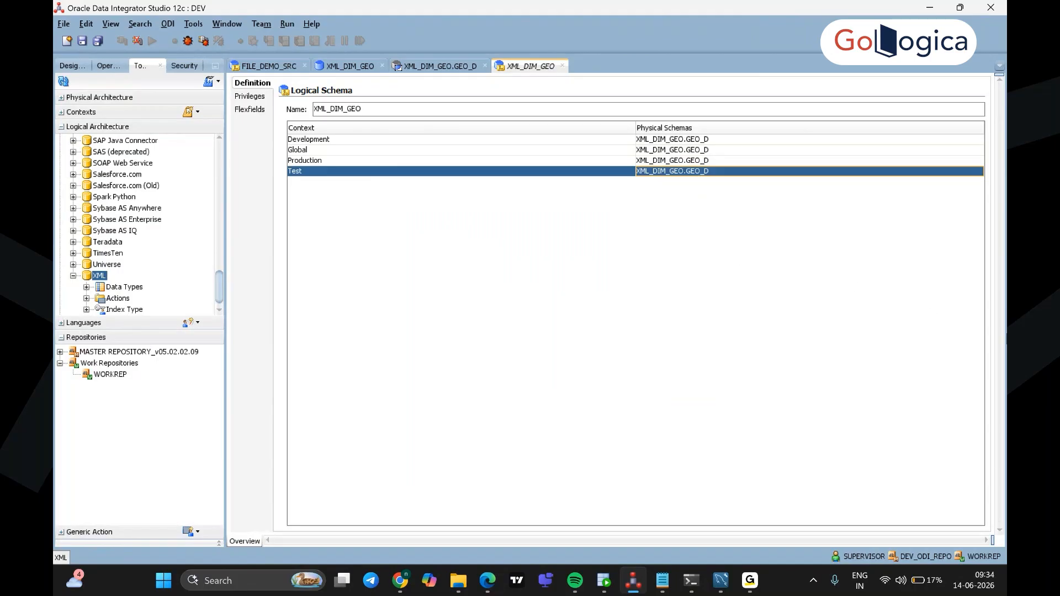
pyautogui.click(82, 41)
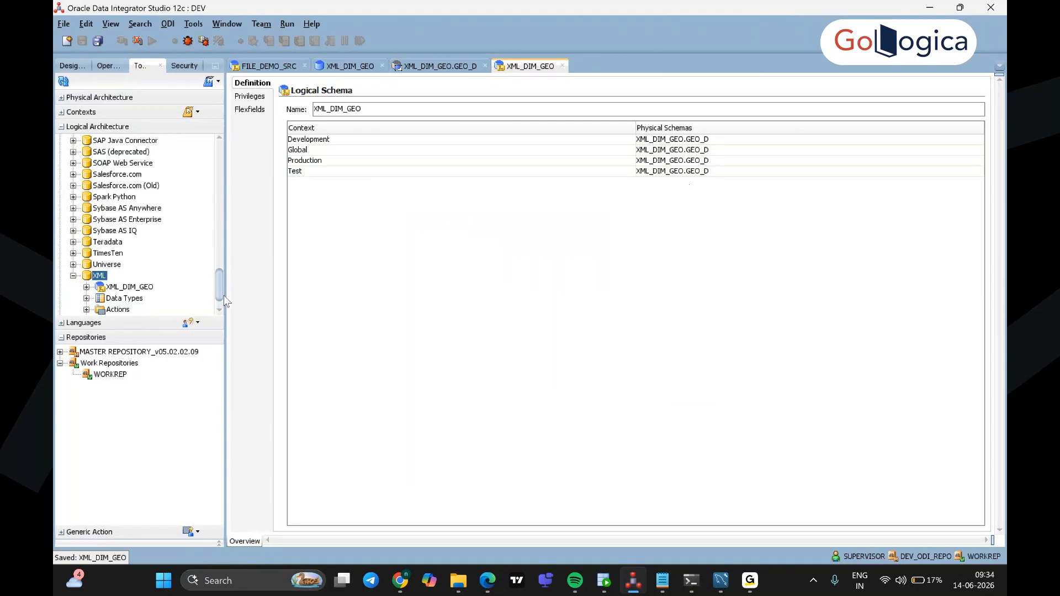
# Step: Collapse the Logical Architecture tree and expand Physical Architecture, folding its XML node
pyautogui.scroll(-2, 219, 290)
pyautogui.scroll(-1, 217, 287)
pyautogui.click(74, 251)
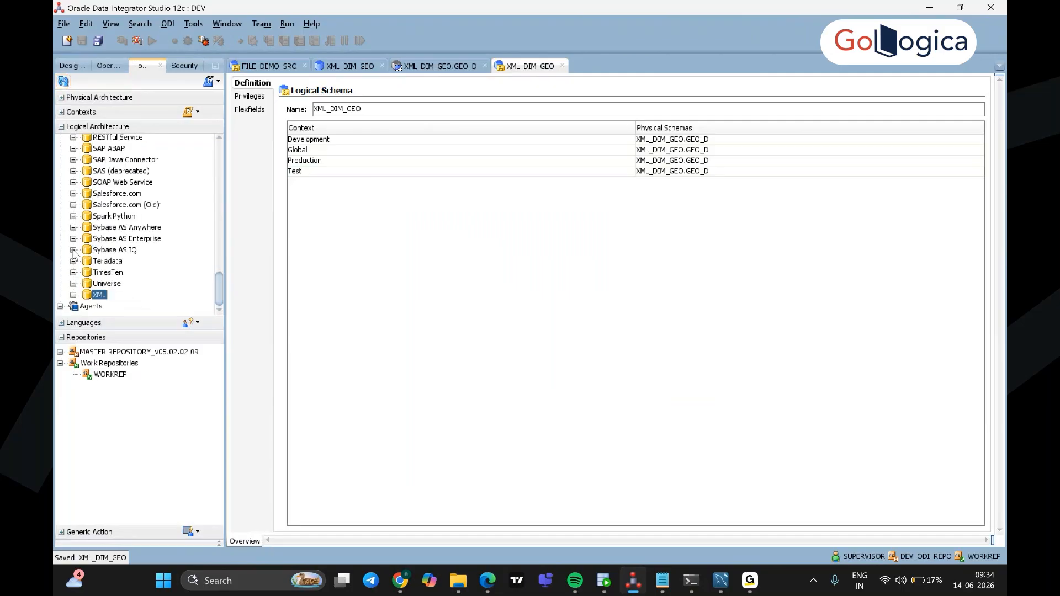
pyautogui.moveTo(220, 280); pyautogui.dragTo(219, 148)
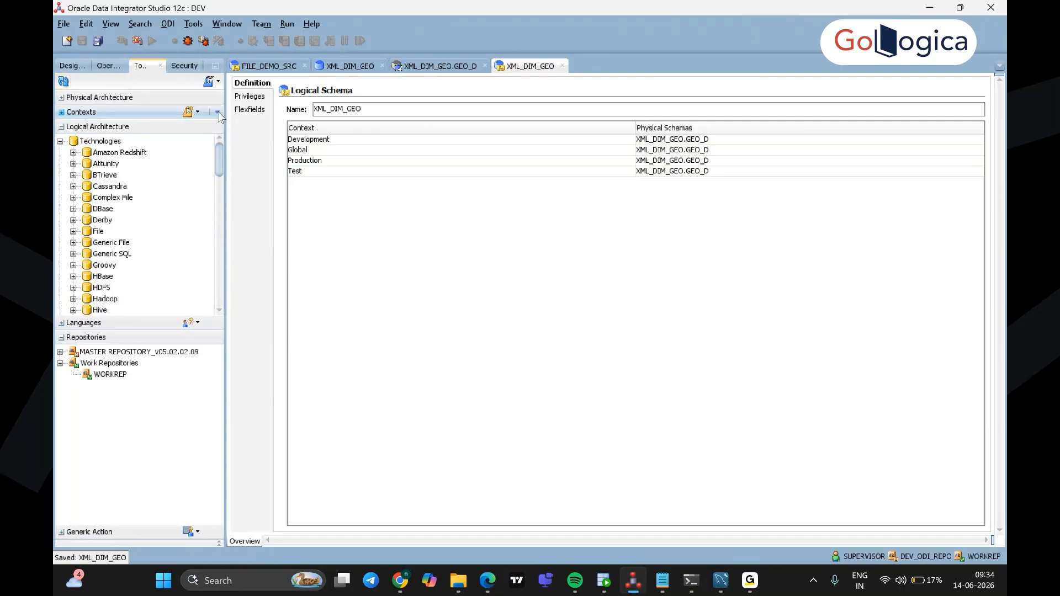
pyautogui.click(60, 141)
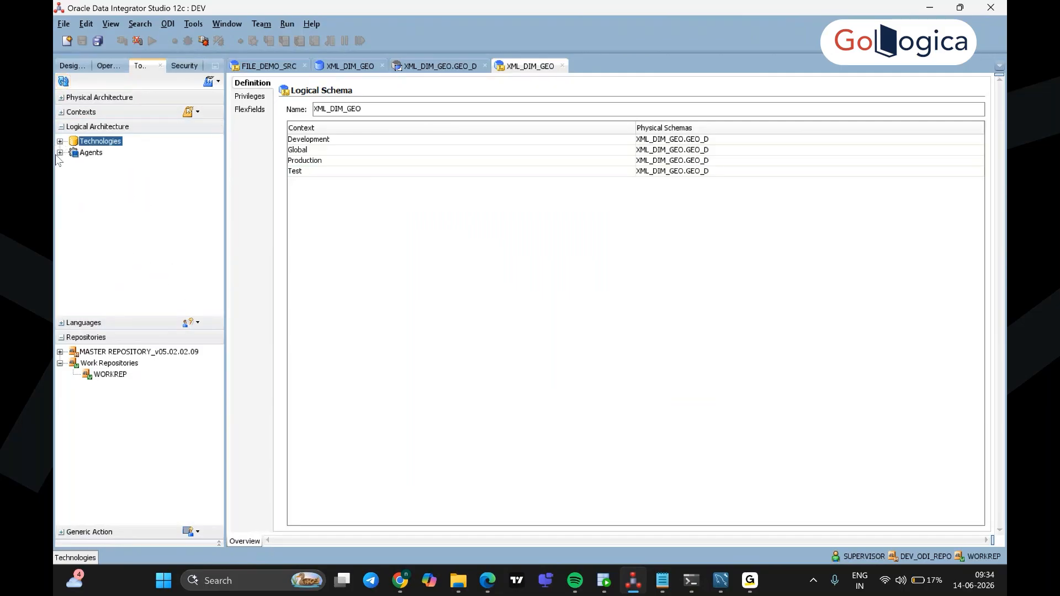
pyautogui.click(61, 97)
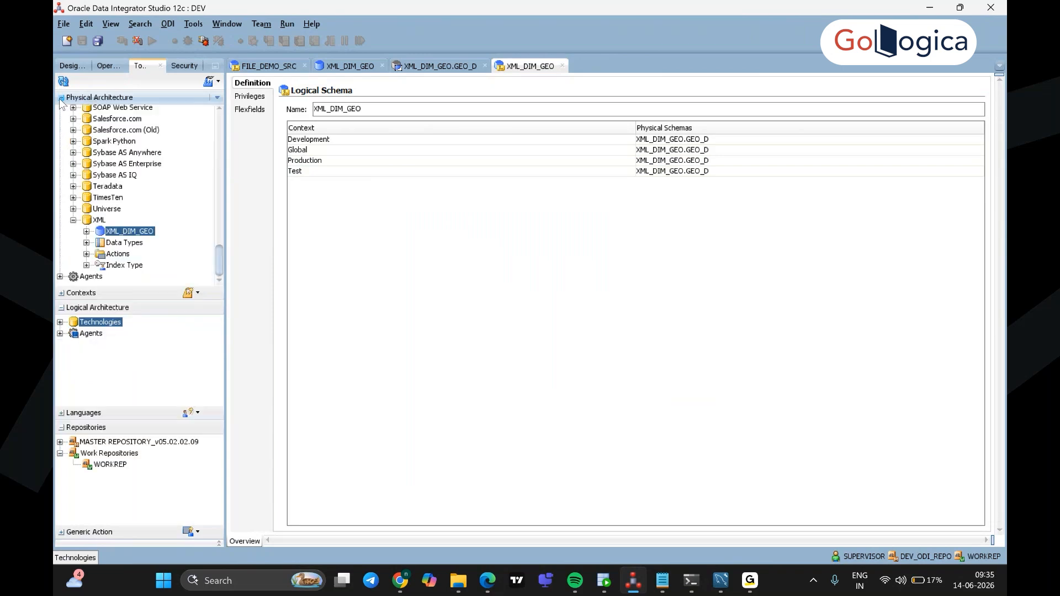
pyautogui.click(73, 220)
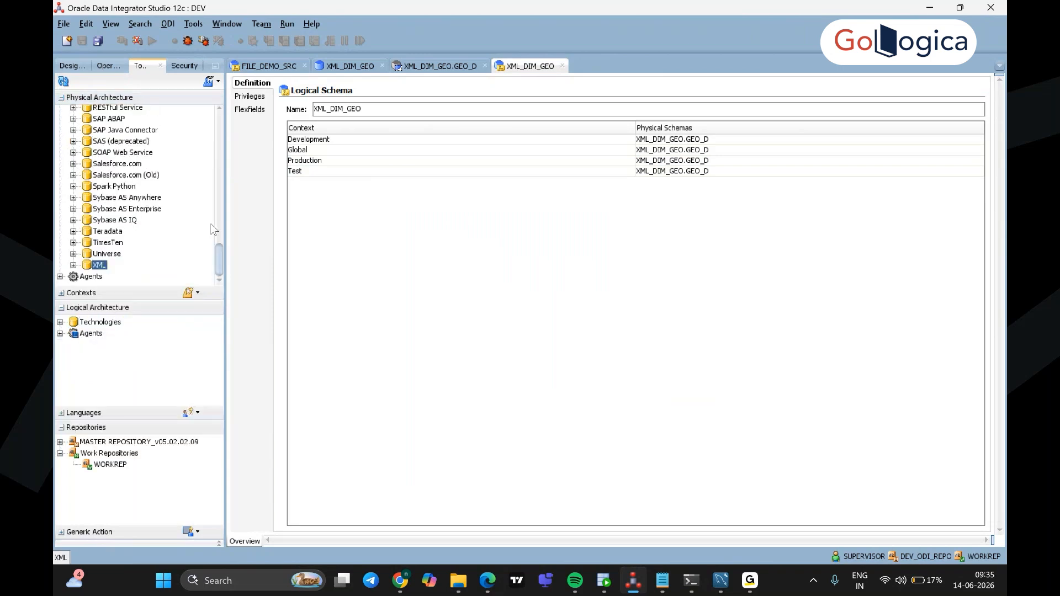
pyautogui.moveTo(220, 264); pyautogui.dragTo(214, 216)
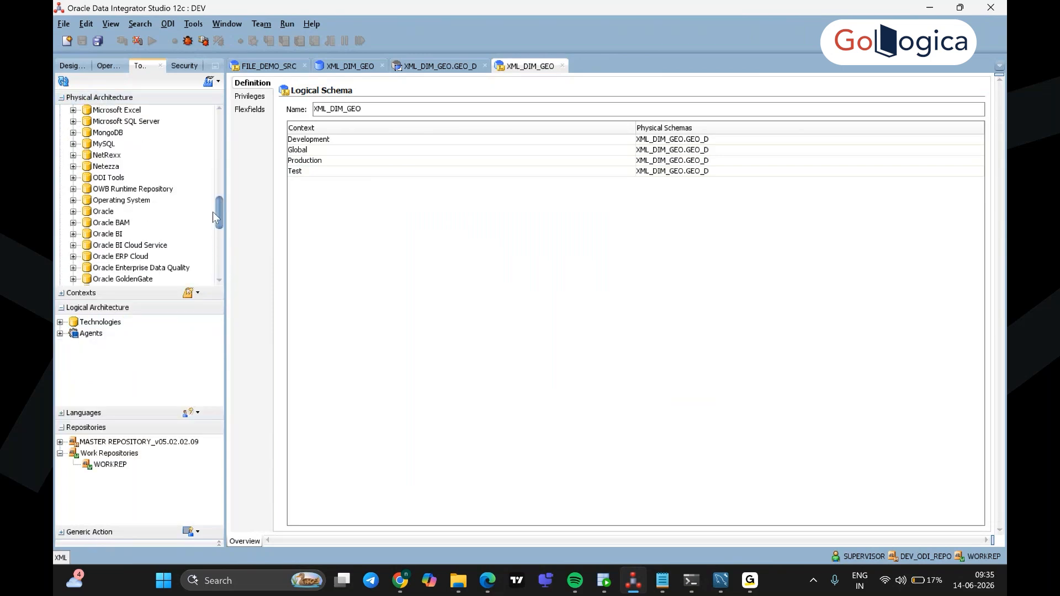
# Step: Create a new data server under the MySQL technology, then switch to the lab guide
pyautogui.click(108, 144)
pyautogui.click(73, 144)
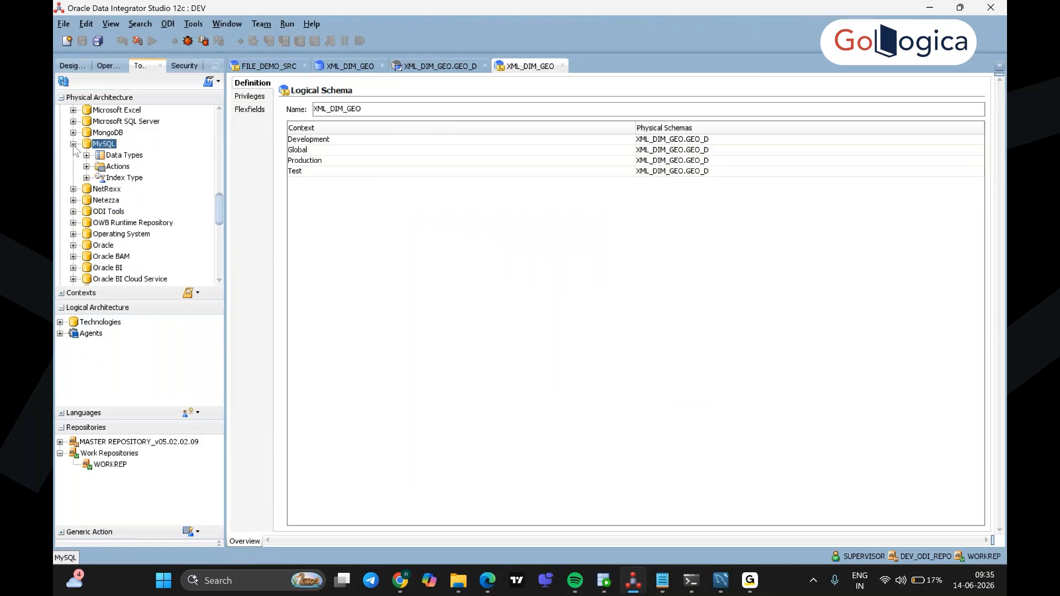
pyautogui.rightClick(110, 145)
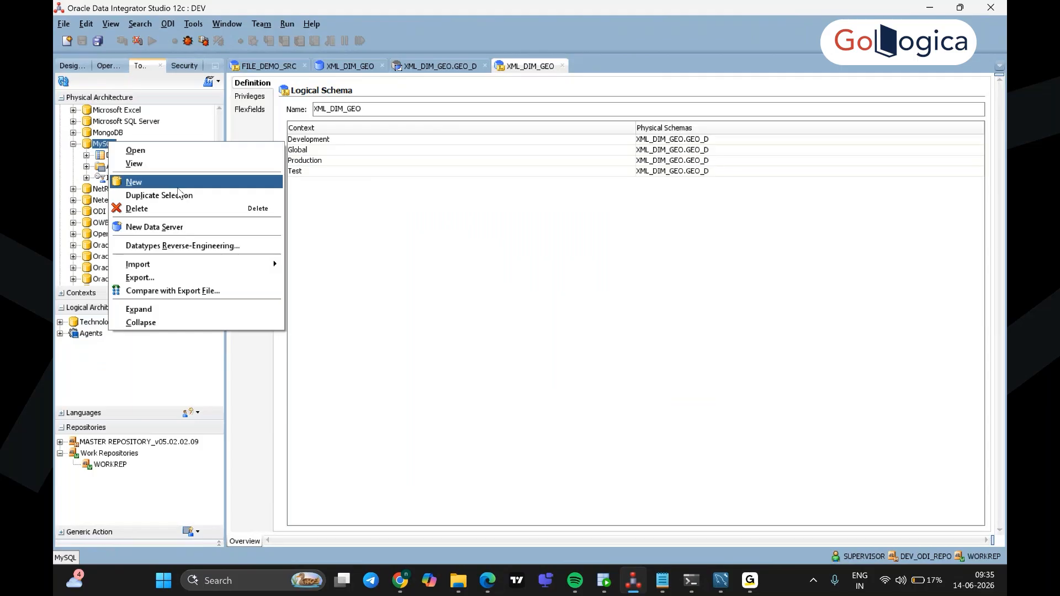
pyautogui.click(180, 228)
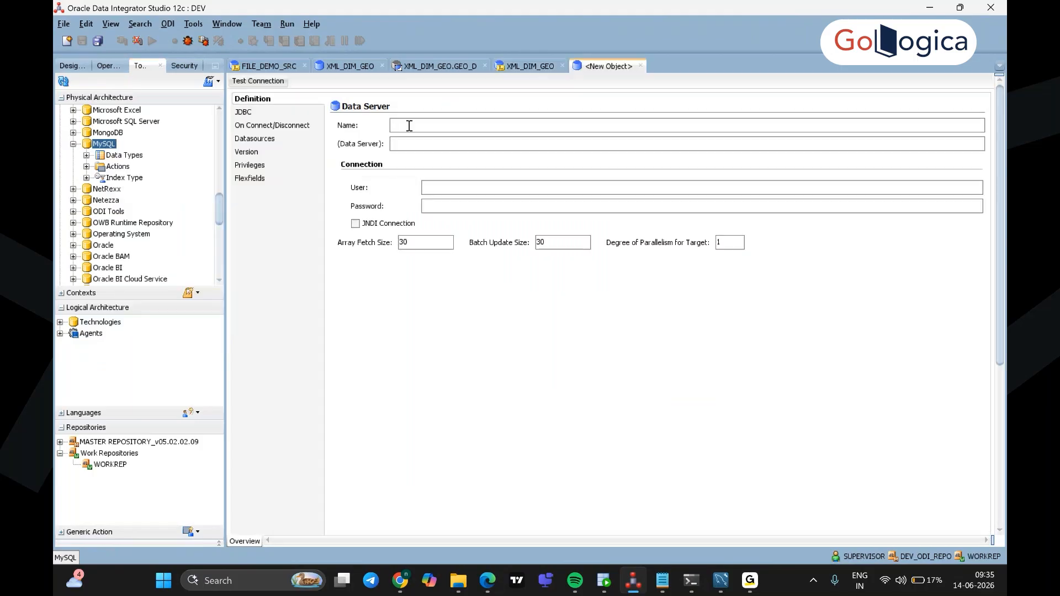
pyautogui.click(493, 582)
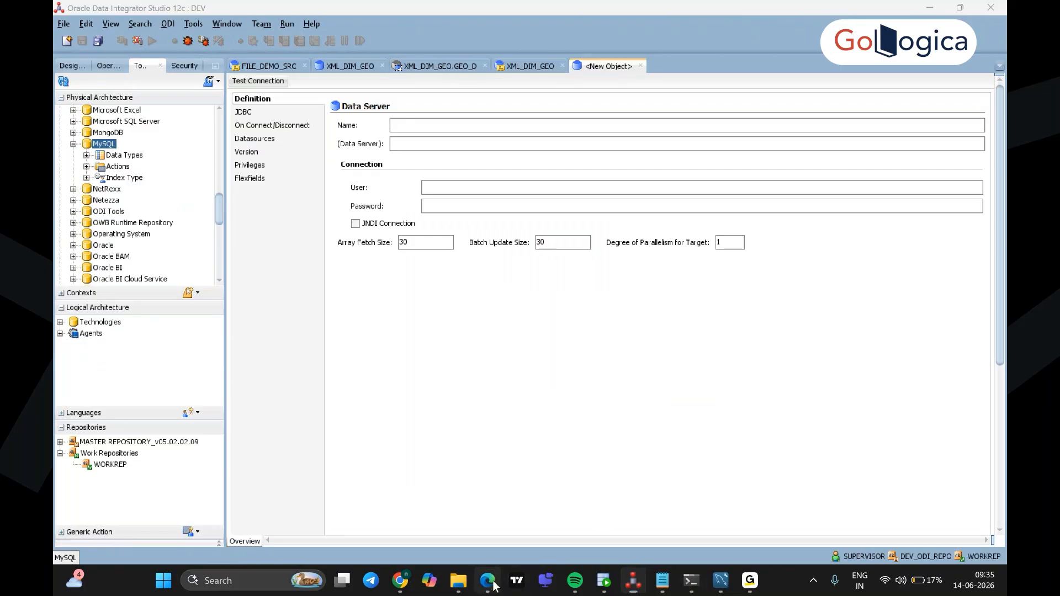
# Step: Scroll the lab guide to page 71 and select 'LOCAL_MYSQL.' in the MySQL mapping bullet
pyautogui.scroll(-10, 610, 485)
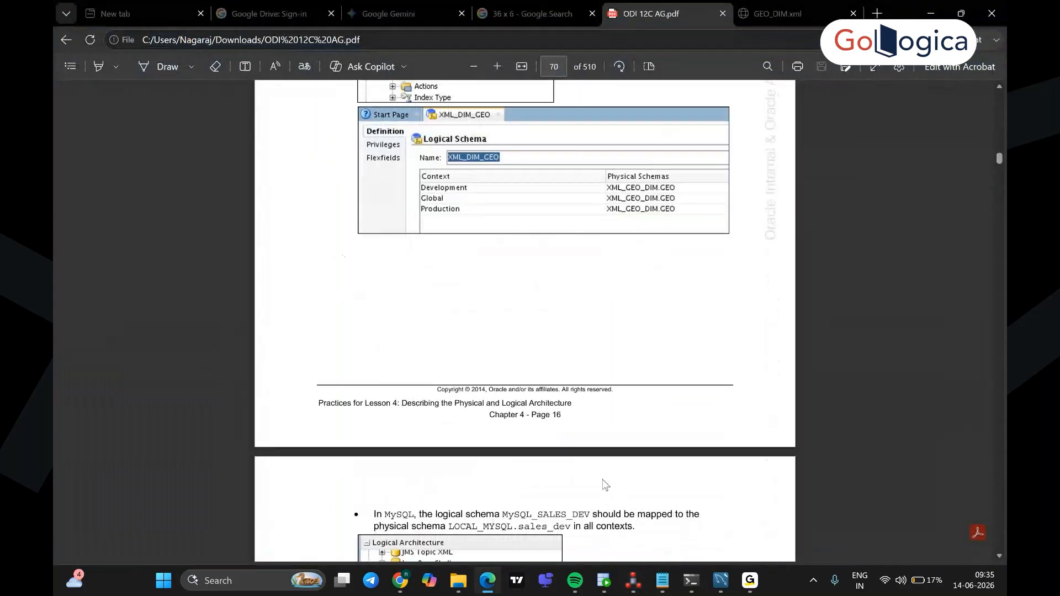
pyautogui.scroll(-2, 603, 484)
pyautogui.scroll(-6, 603, 485)
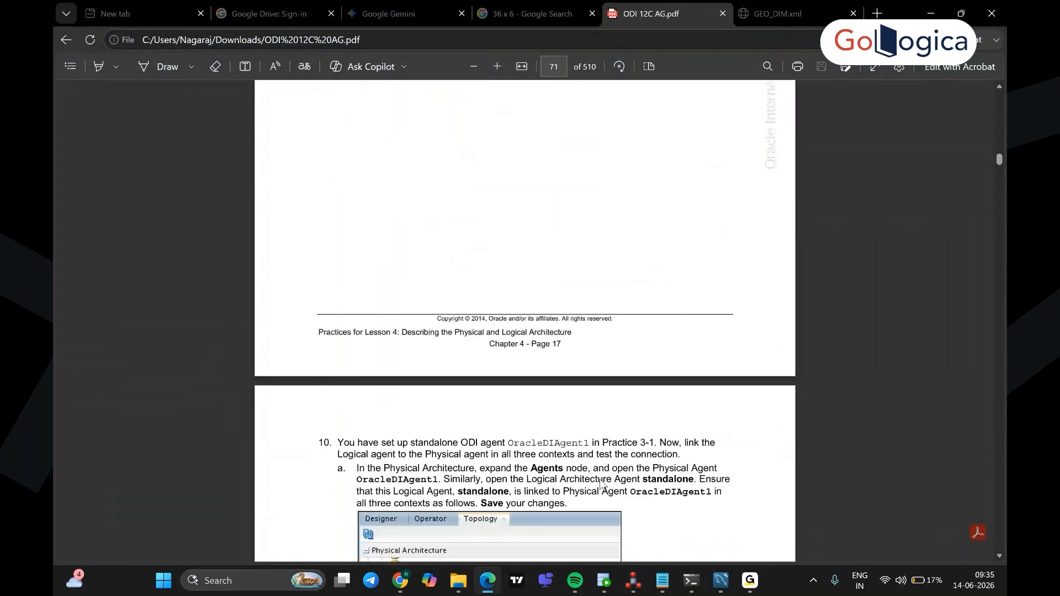
pyautogui.scroll(-3, 602, 485)
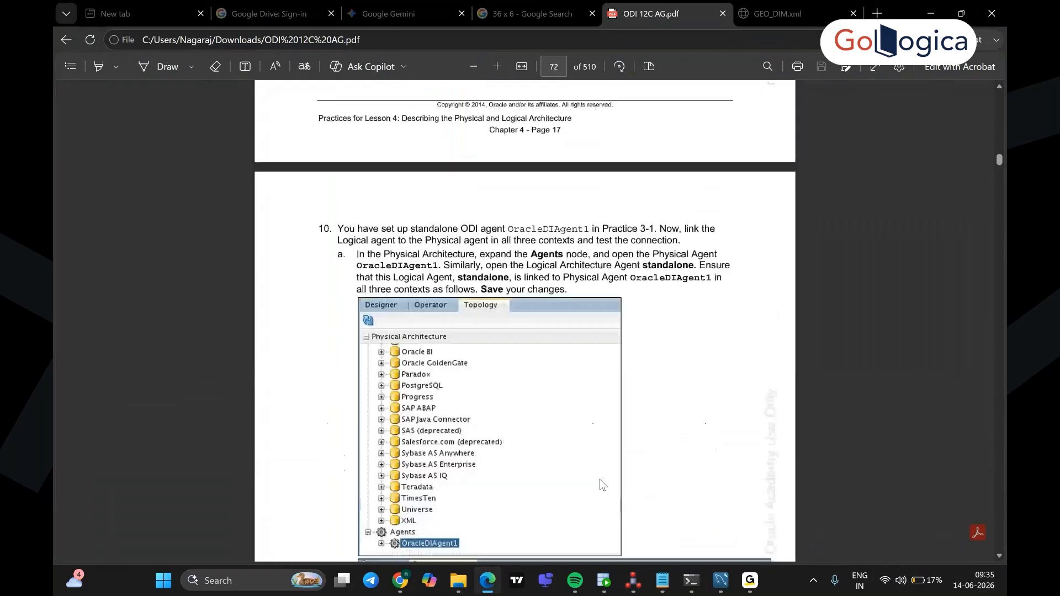
pyautogui.scroll(-4, 602, 485)
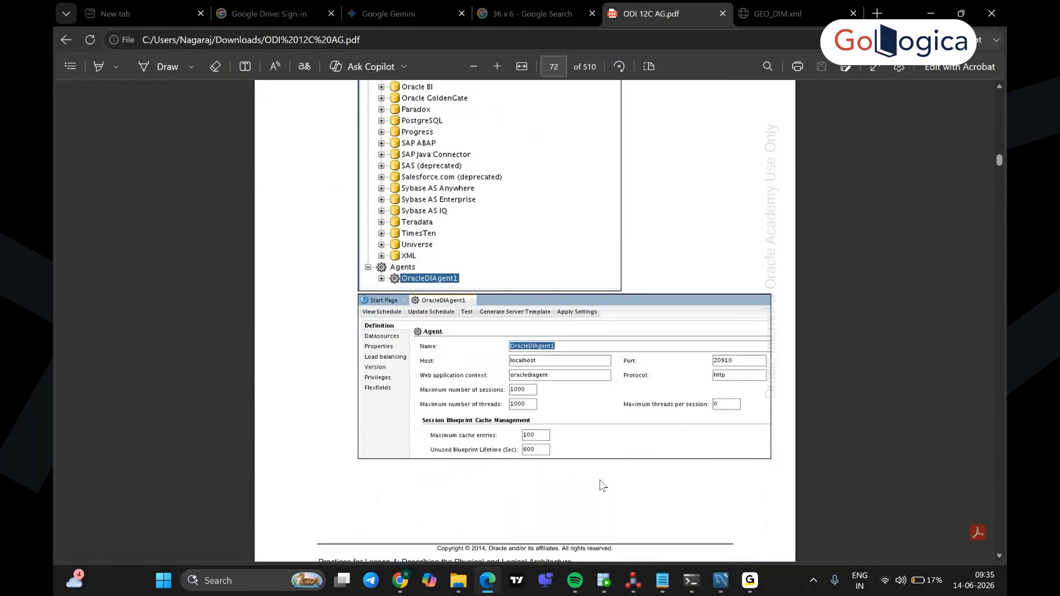
pyautogui.scroll(-4, 602, 485)
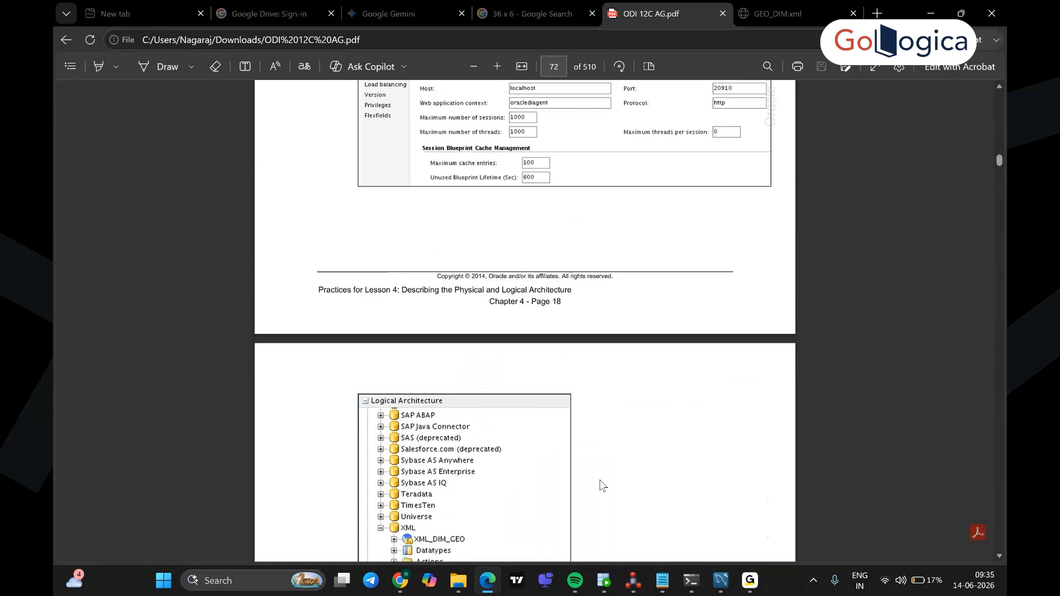
pyautogui.scroll(-4, 603, 485)
pyautogui.scroll(6, 602, 486)
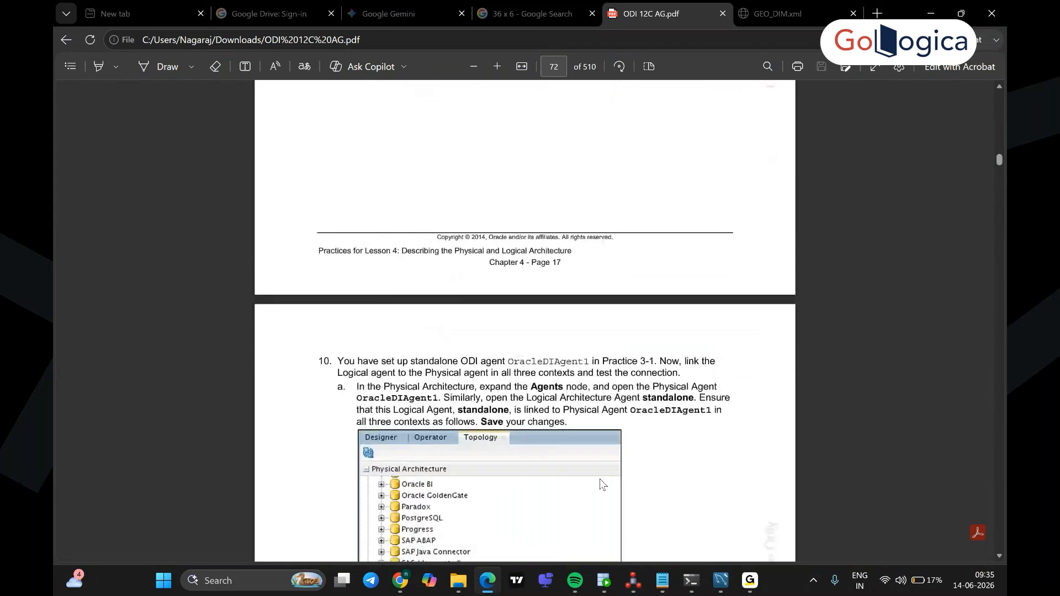
pyautogui.scroll(6, 600, 480)
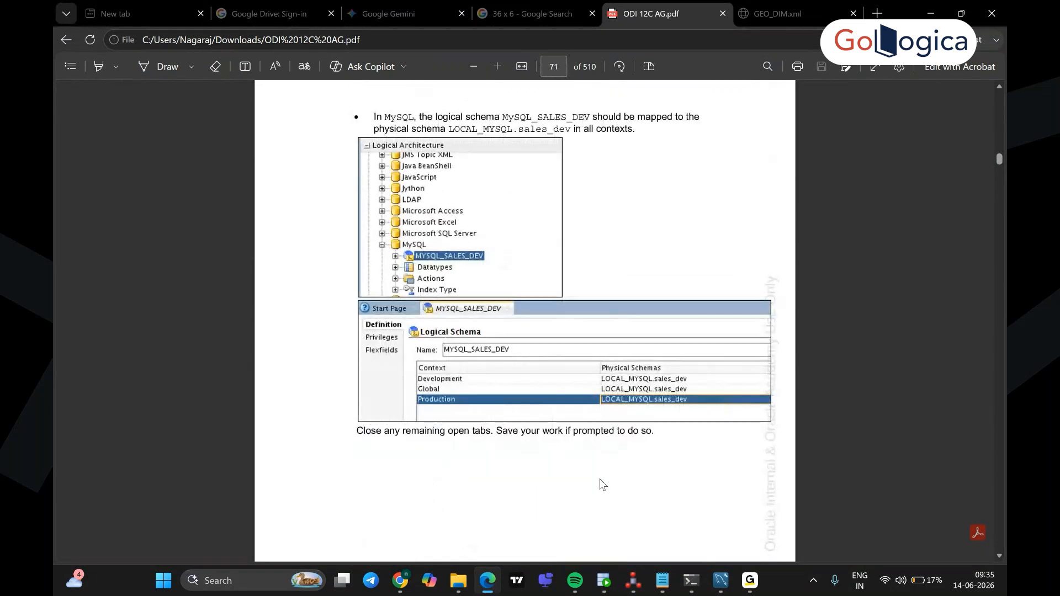
pyautogui.scroll(3, 607, 477)
pyautogui.scroll(2, 607, 477)
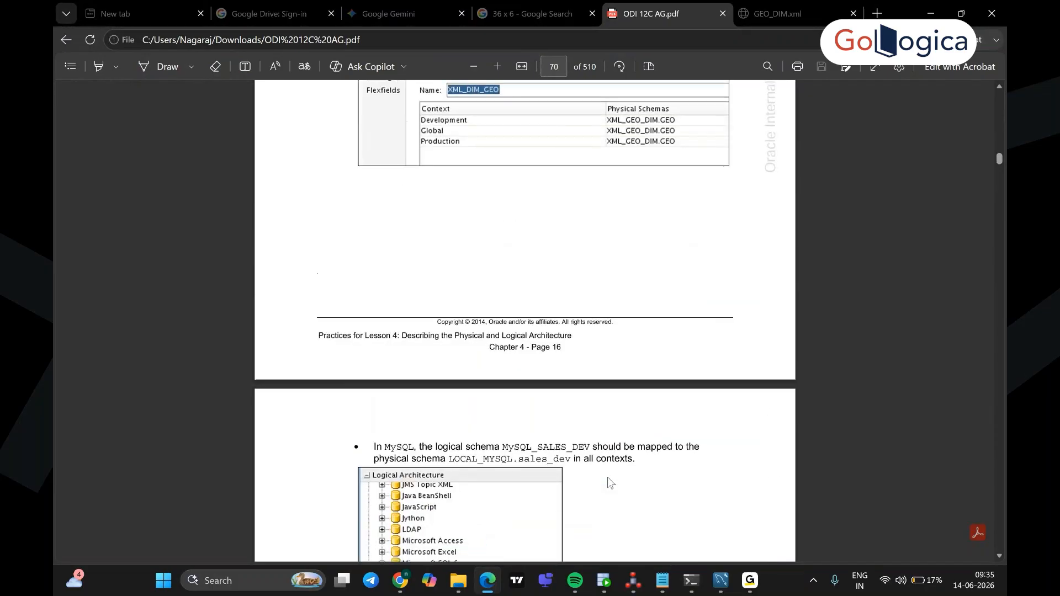
pyautogui.scroll(-2, 607, 477)
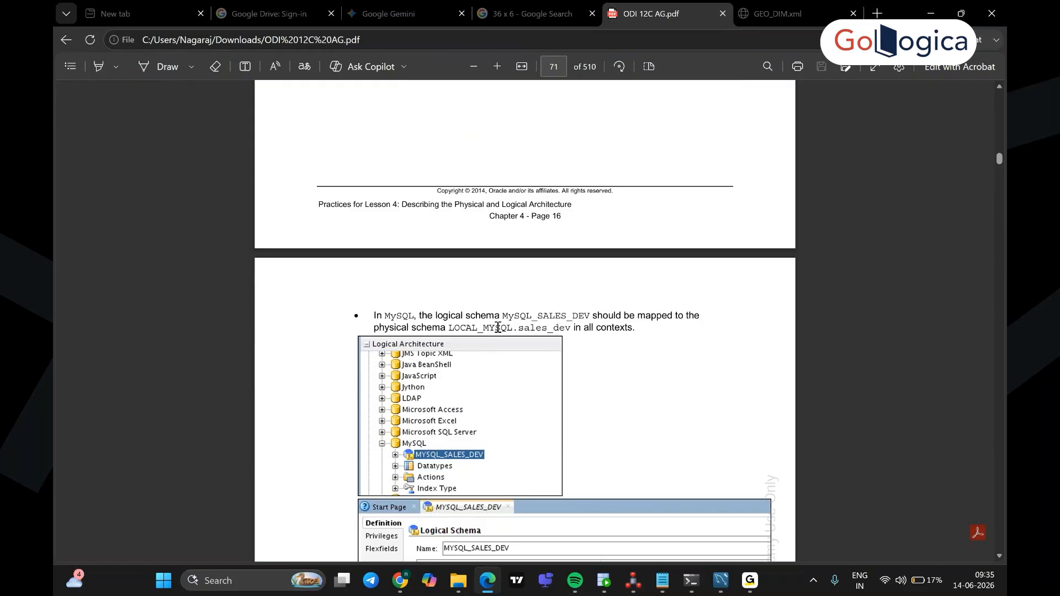
pyautogui.moveTo(515, 327); pyautogui.dragTo(448, 338)
pyautogui.hotkey('ctrl', 'c')
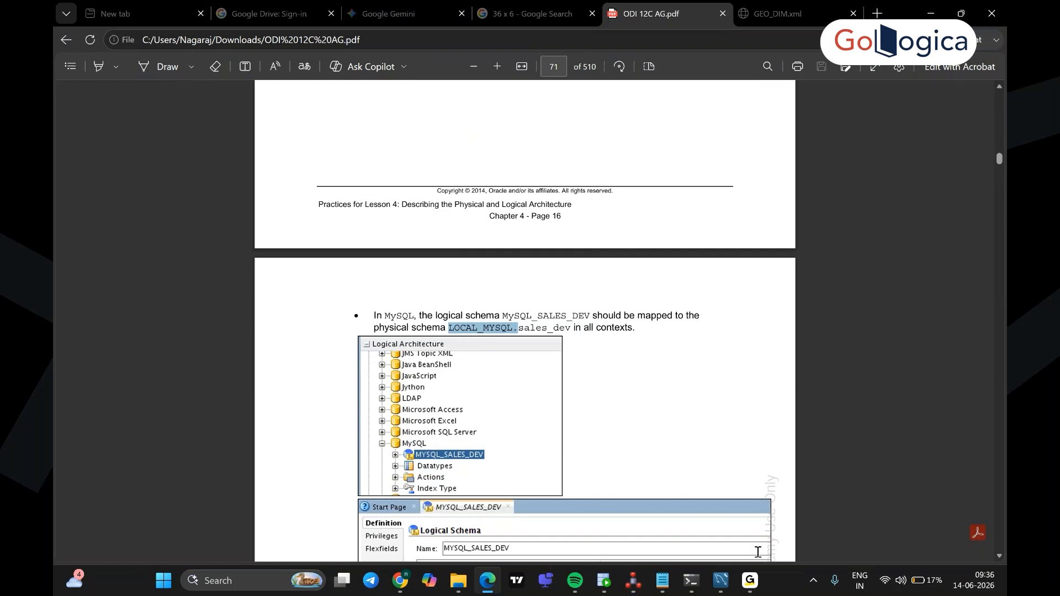
# Step: Paste the copied name into the new data server and correct it to LOCAL_MYSQL
pyautogui.click(633, 581)
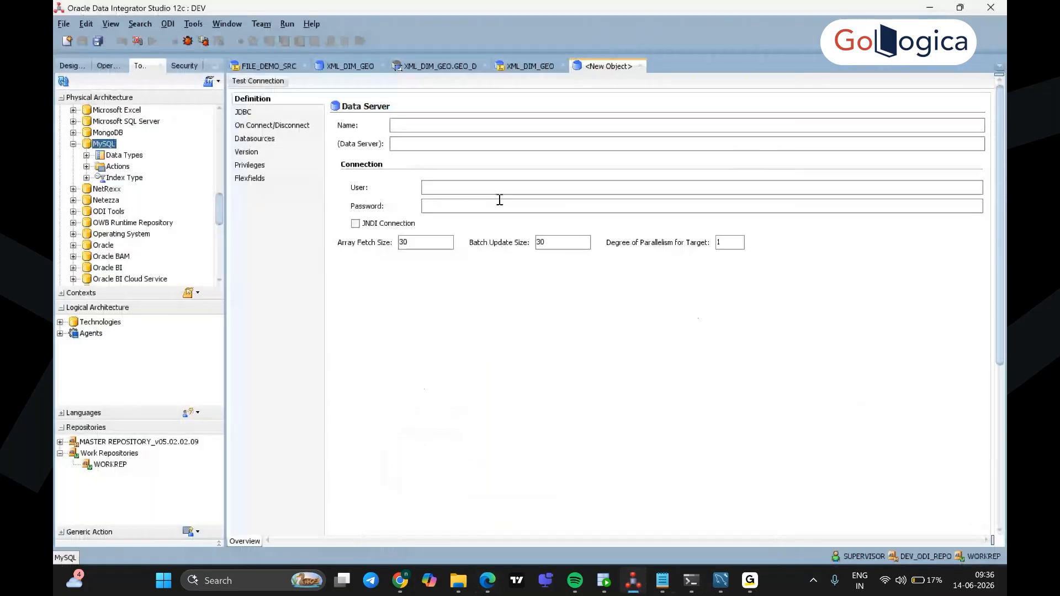
pyautogui.hotkey('ctrl', 'v')
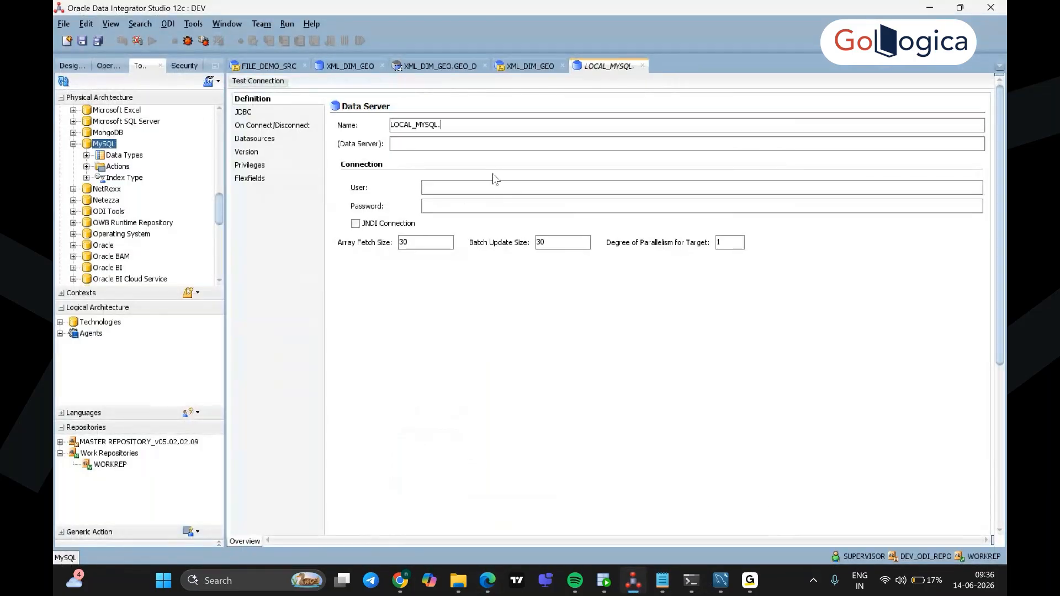
pyautogui.press('BackSpace')
pyautogui.press('BackSpace')
pyautogui.click(481, 193)
pyautogui.click(441, 123)
pyautogui.write('L')
# Step: Enter root as the connection user and type the connection password
pyautogui.press('BackSpace')
pyautogui.write('L')
pyautogui.click(463, 187)
pyautogui.write('root')
pyautogui.click(479, 209)
pyautogui.write('••••••••••')
pyautogui.hotkey('ctrl', 'a')
pyautogui.press('BackSpace')
pyautogui.write('•••••••••••')
# Step: Show LOCAL_MYSQL's JDBC driver and URL settings, and close the MySQL Workbench window
pyautogui.click(251, 111)
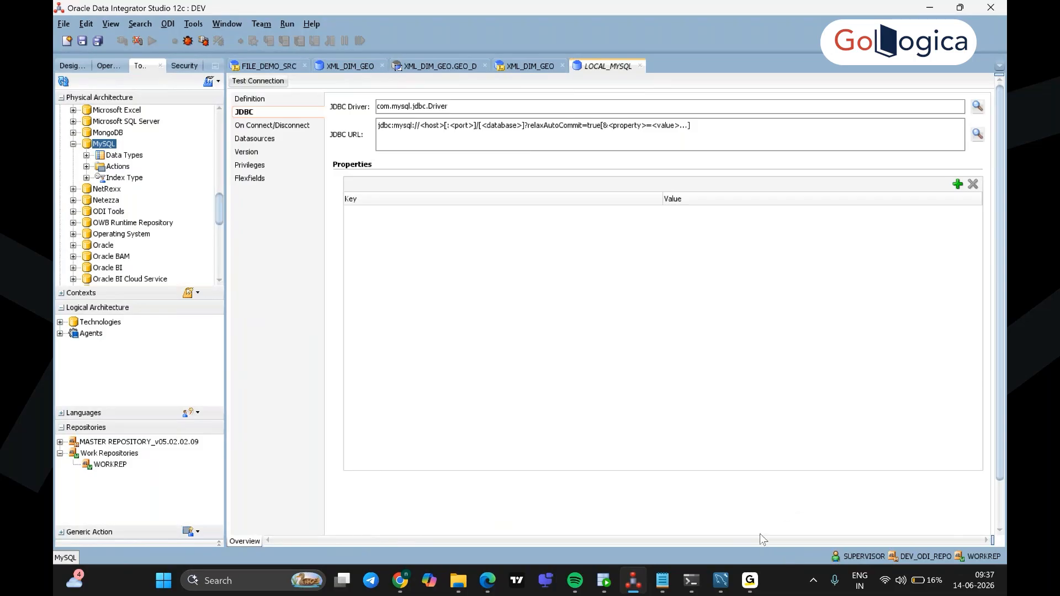
pyautogui.moveTo(729, 579)
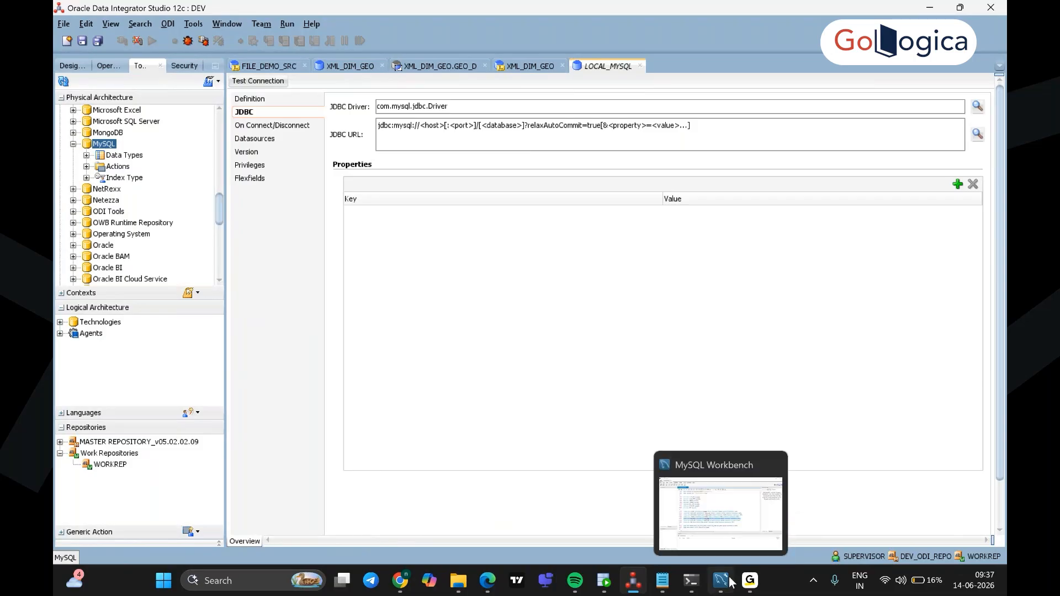
pyautogui.click(732, 540)
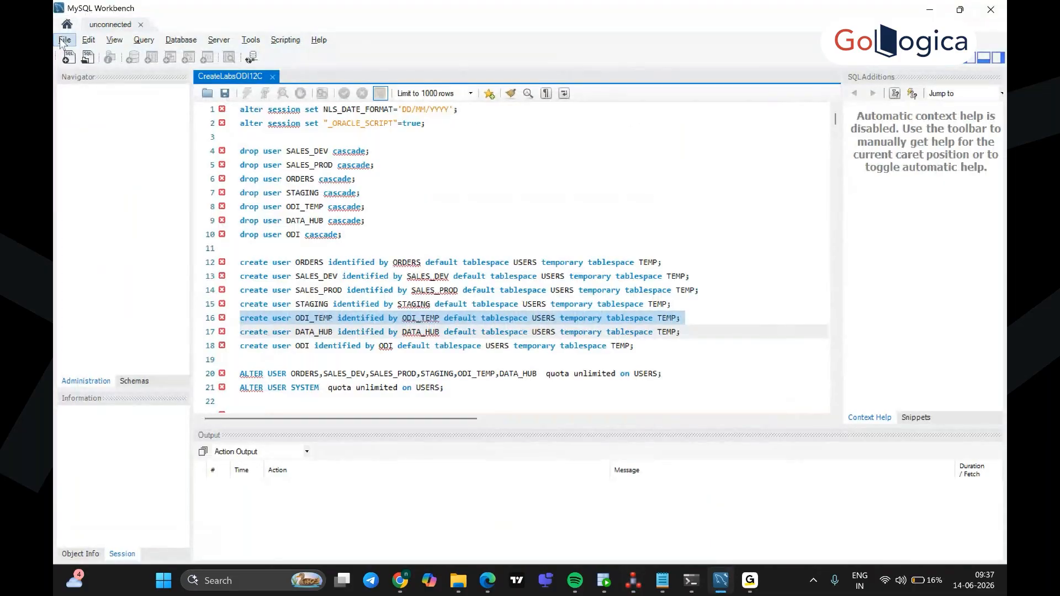
pyautogui.click(992, 11)
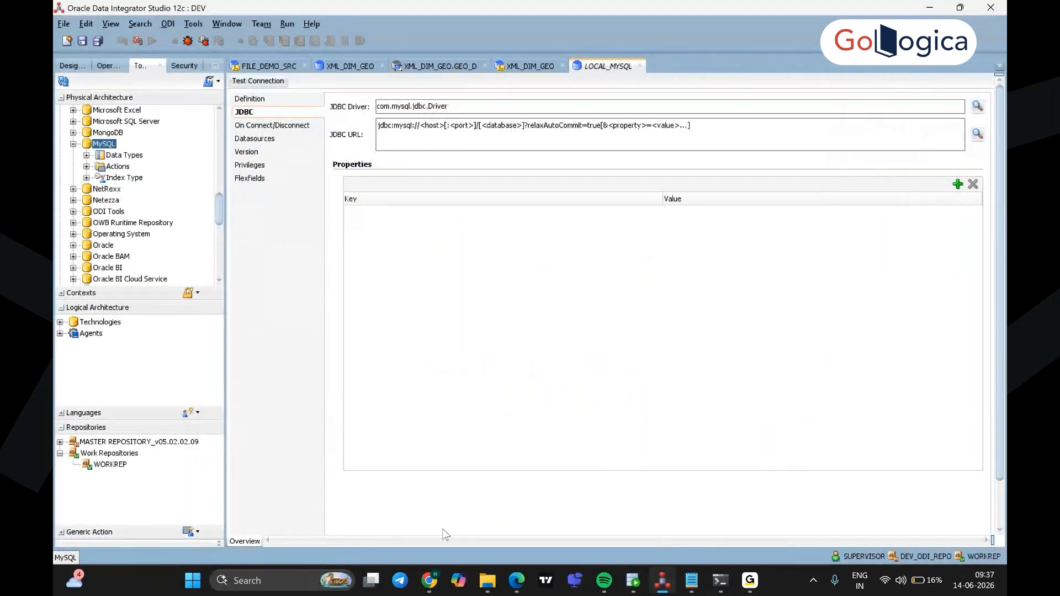
# Step: Check the local MySQL80 connection in MySQL Workbench: host localhost, port 3306, then return to ODI
pyautogui.click(271, 587)
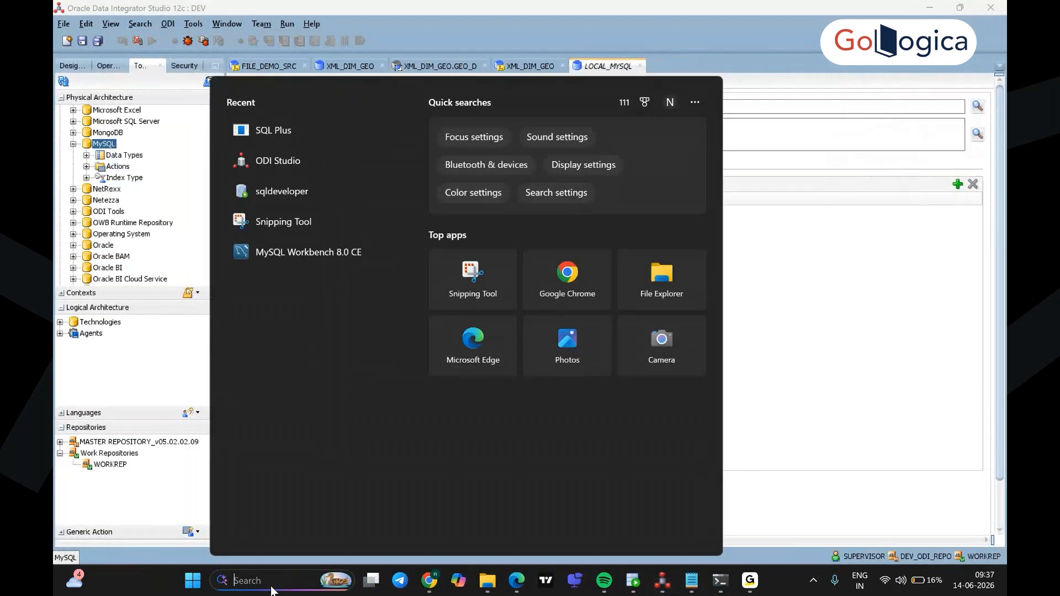
pyautogui.write('work')
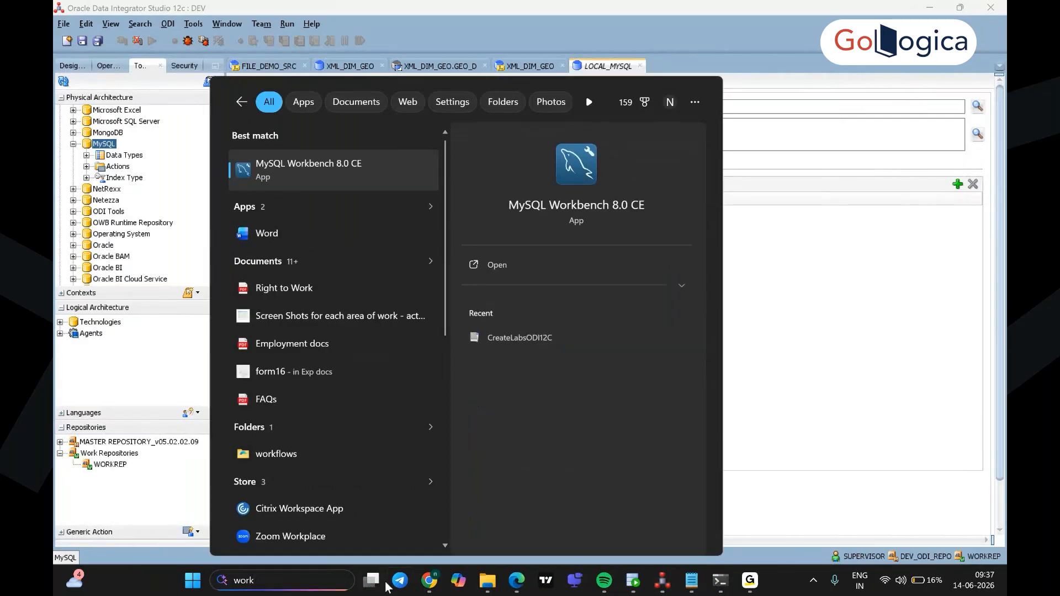
pyautogui.click(489, 270)
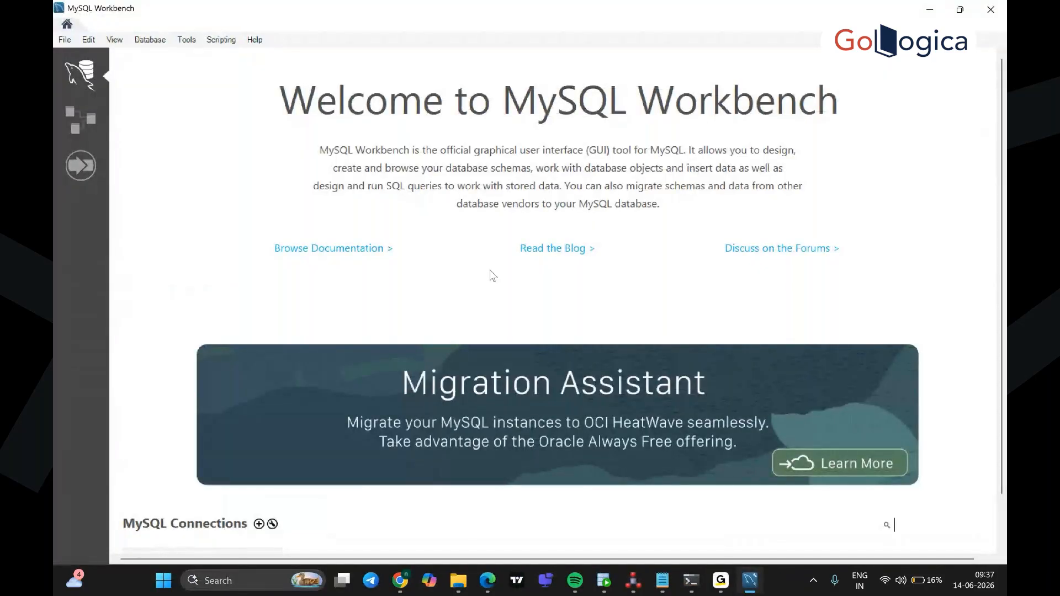
pyautogui.scroll(-2, 493, 276)
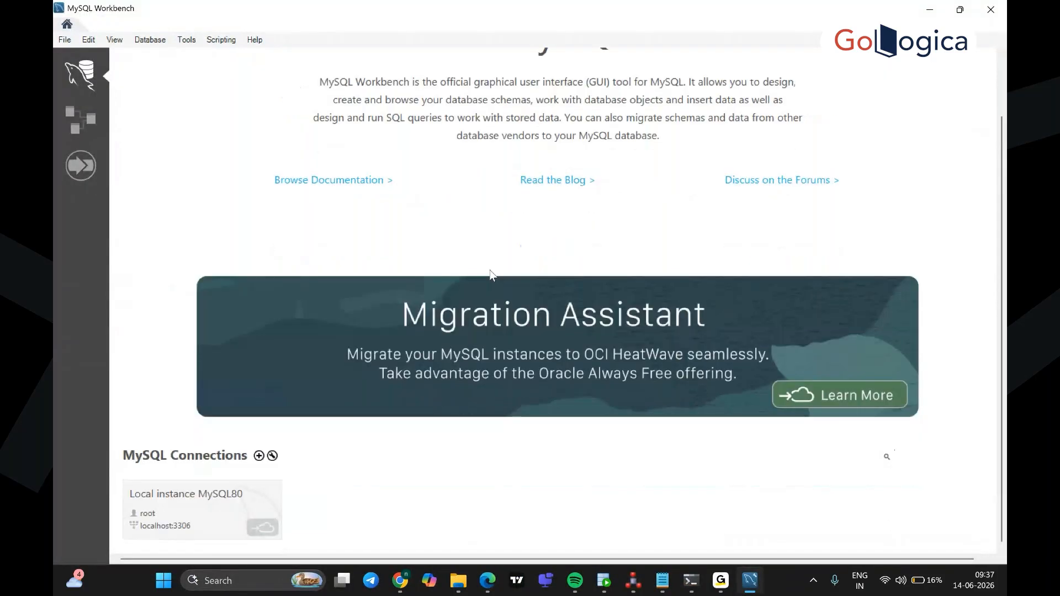
pyautogui.rightClick(223, 499)
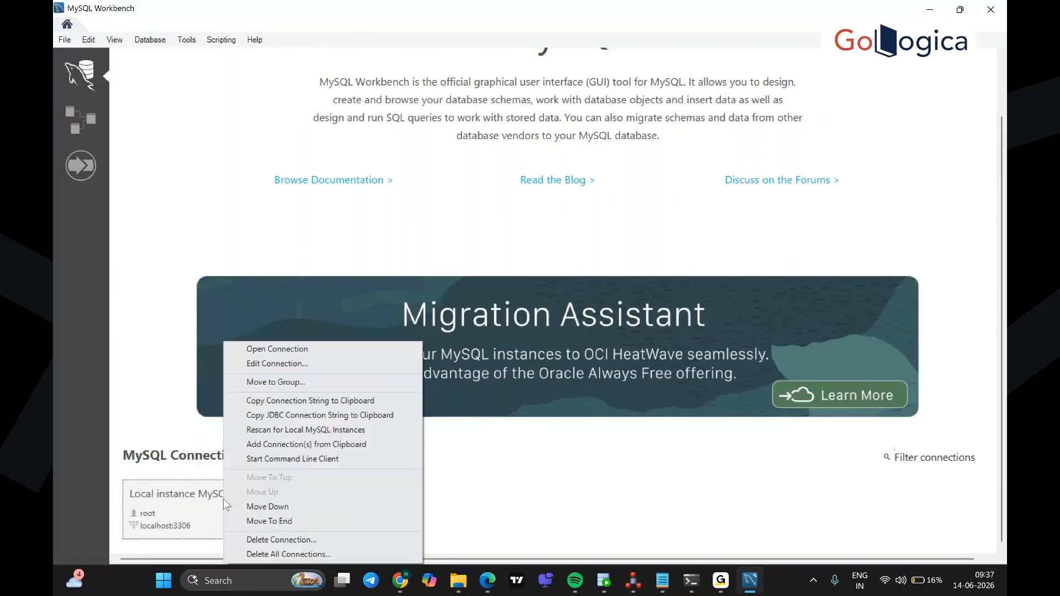
pyautogui.click(293, 364)
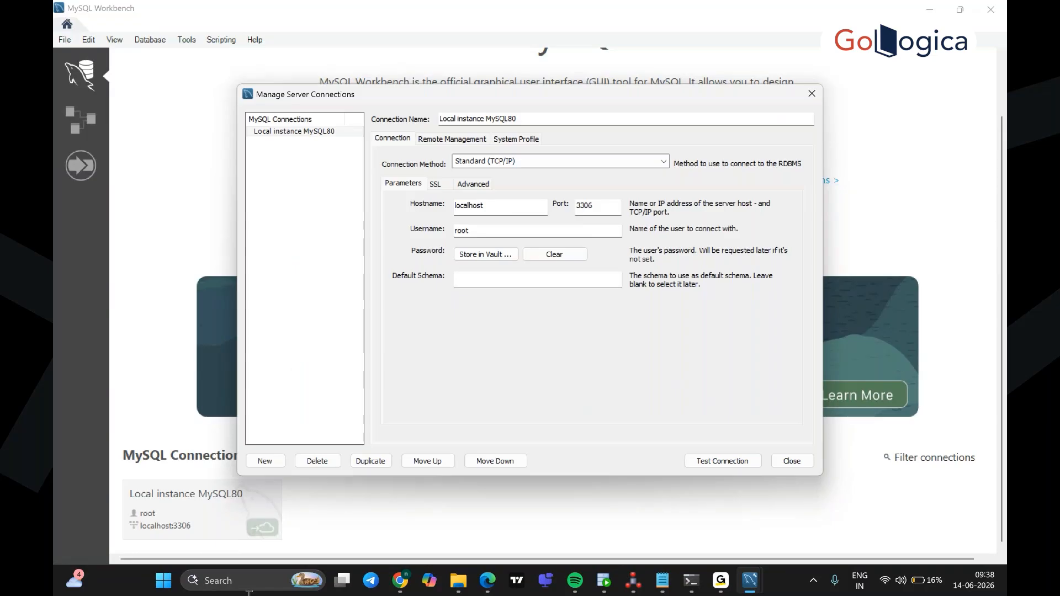
pyautogui.click(633, 580)
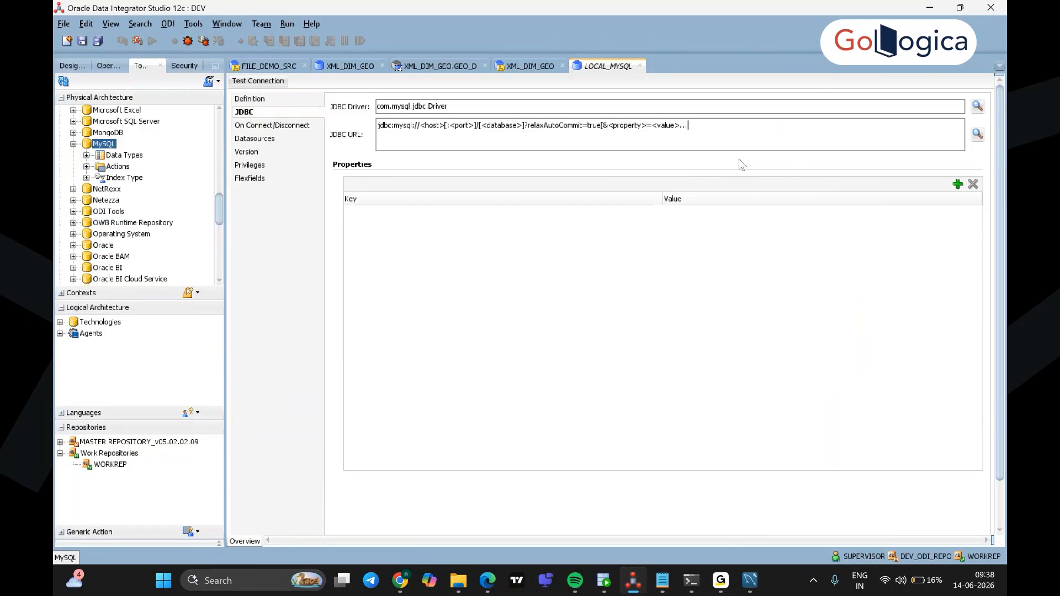
# Step: Change the JDBC URL to jdbc:mysql://localhost:3306 and test the connection, agreeing to save first
pyautogui.press('BackSpace')
pyautogui.press('BackSpace')
pyautogui.press('BackSpace')
pyautogui.press('BackSpace')
pyautogui.press('BackSpace')
pyautogui.press('BackSpace')
pyautogui.press('BackSpace')
pyautogui.press('BackSpace')
pyautogui.press('BackSpace')
pyautogui.press('BackSpace')
pyautogui.press('BackSpace')
pyautogui.press('BackSpace')
pyautogui.press('BackSpace')
pyautogui.press('BackSpace')
pyautogui.press('BackSpace')
pyautogui.press('BackSpace')
pyautogui.press('BackSpace')
pyautogui.press('BackSpace')
pyautogui.press('BackSpace')
pyautogui.press('BackSpace')
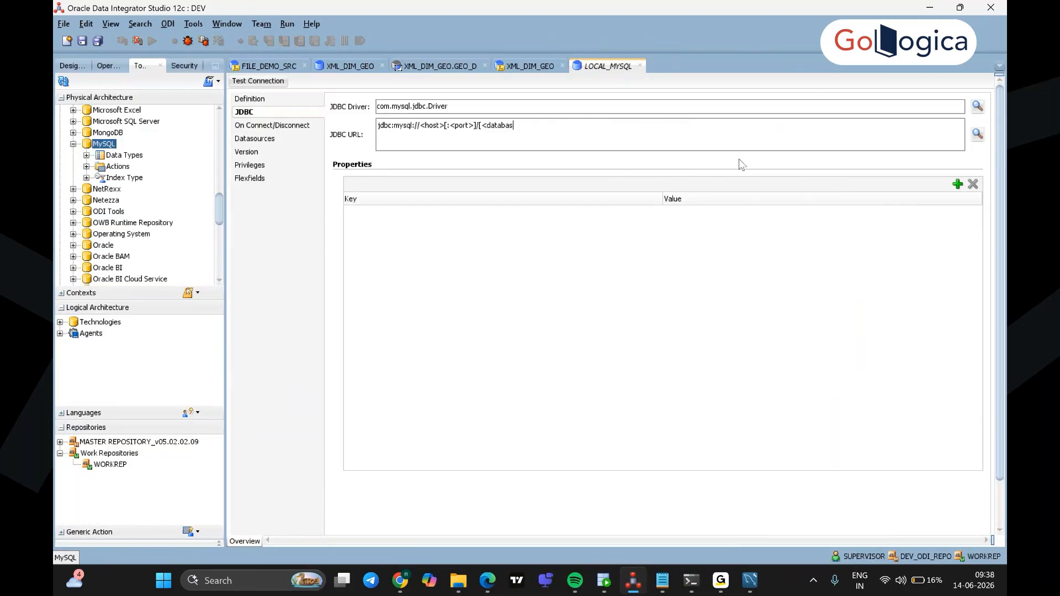
pyautogui.press('BackSpace')
pyautogui.press('BackSpace')
pyautogui.press('BackSpace')
pyautogui.press('BackSpace')
pyautogui.press('BackSpace')
pyautogui.press('BackSpace')
pyautogui.press('BackSpace')
pyautogui.press('BackSpace')
pyautogui.press('BackSpace')
pyautogui.press('BackSpace')
pyautogui.press('BackSpace')
pyautogui.press('BackSpace')
pyautogui.press('BackSpace')
pyautogui.press('BackSpace')
pyautogui.press('BackSpace')
pyautogui.press('BackSpace')
pyautogui.press('BackSpace')
pyautogui.press('BackSpace')
pyautogui.press('BackSpace')
pyautogui.press('BackSpace')
pyautogui.press('BackSpace')
pyautogui.write('localhost:3306')
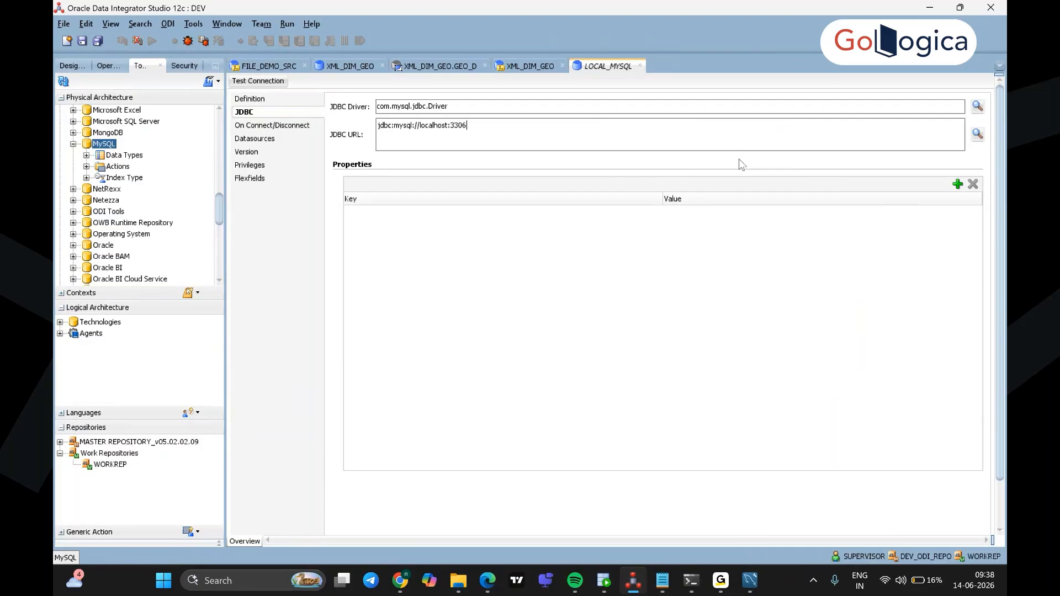
pyautogui.click(271, 82)
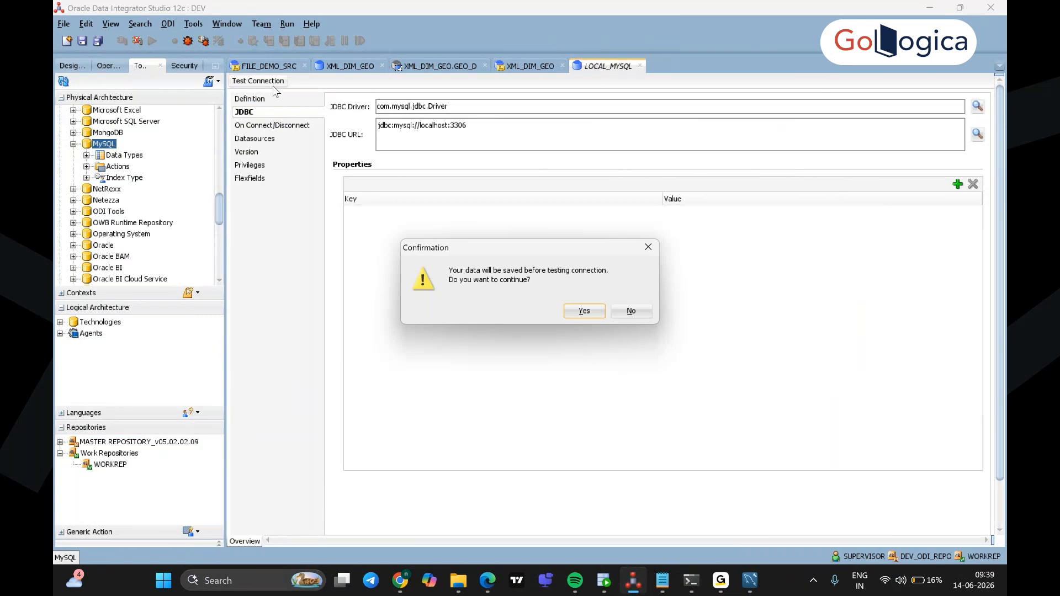
pyautogui.click(584, 311)
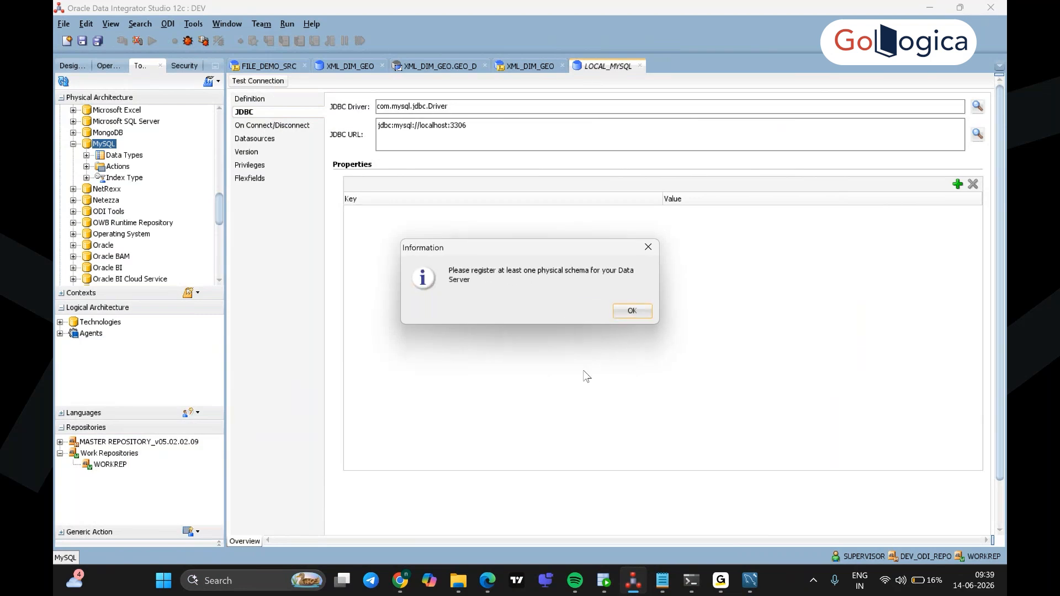
# Step: Pass the LOCAL_MYSQL connection test with Local (No Agent) after dismissing the schema reminder
pyautogui.click(635, 308)
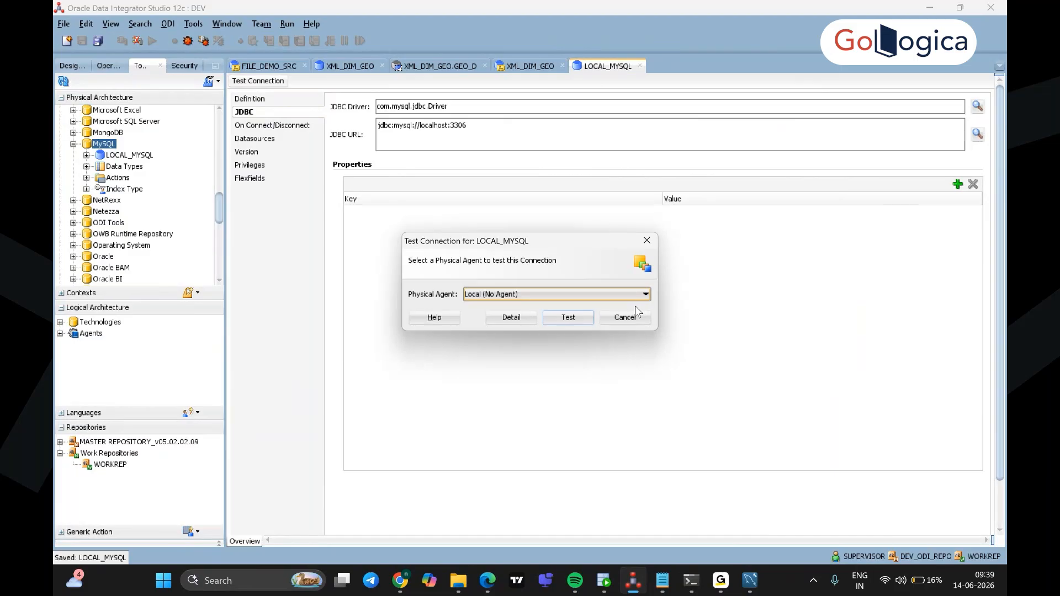
pyautogui.click(573, 318)
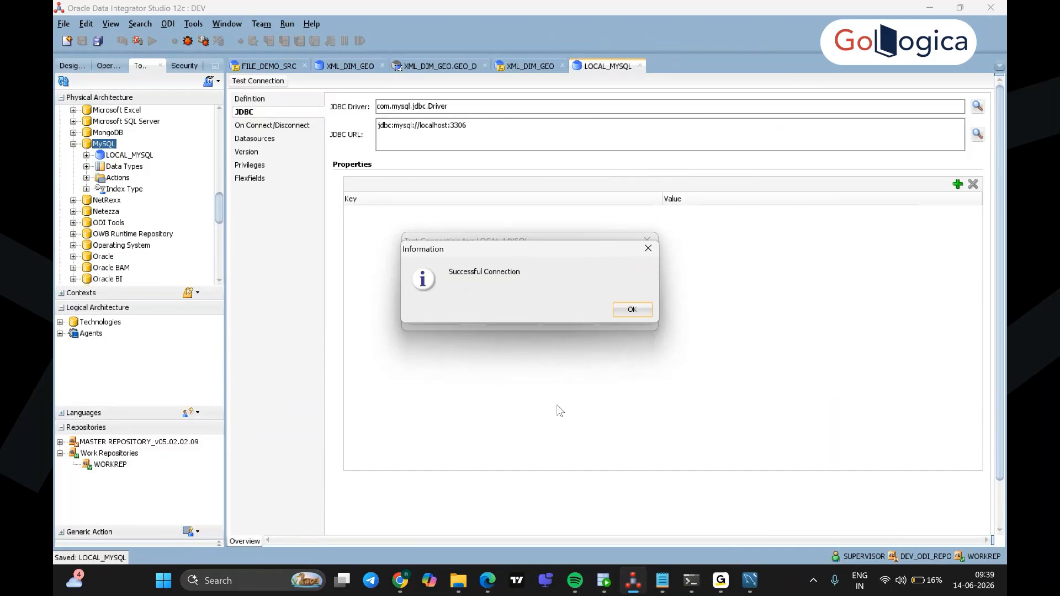
pyautogui.click(649, 314)
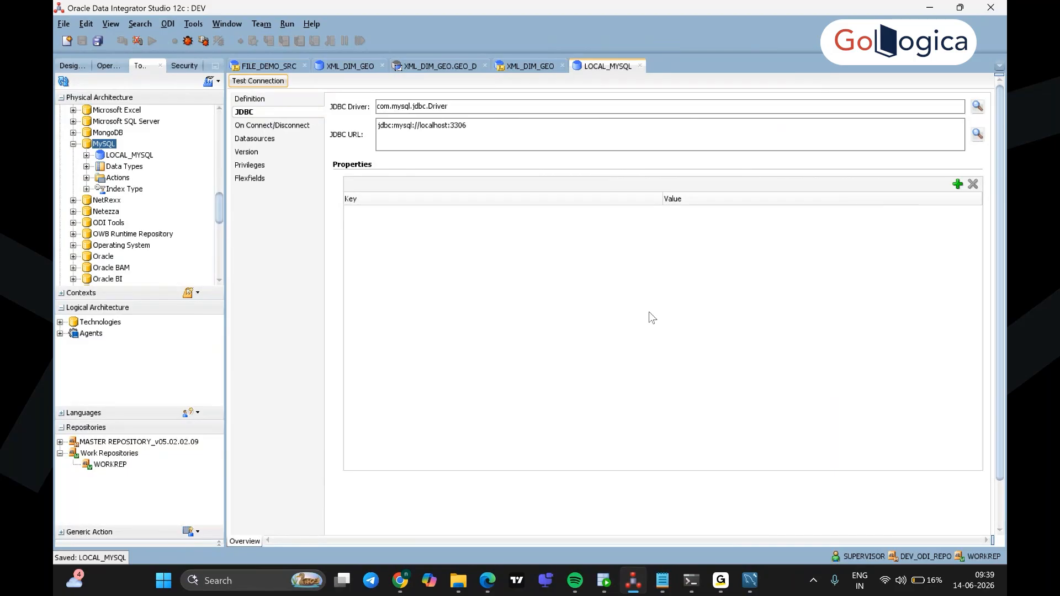
pyautogui.click(138, 157)
# Step: Create a new physical schema under the LOCAL_MYSQL data server, glancing at the PDF lab guide
pyautogui.rightClick(139, 158)
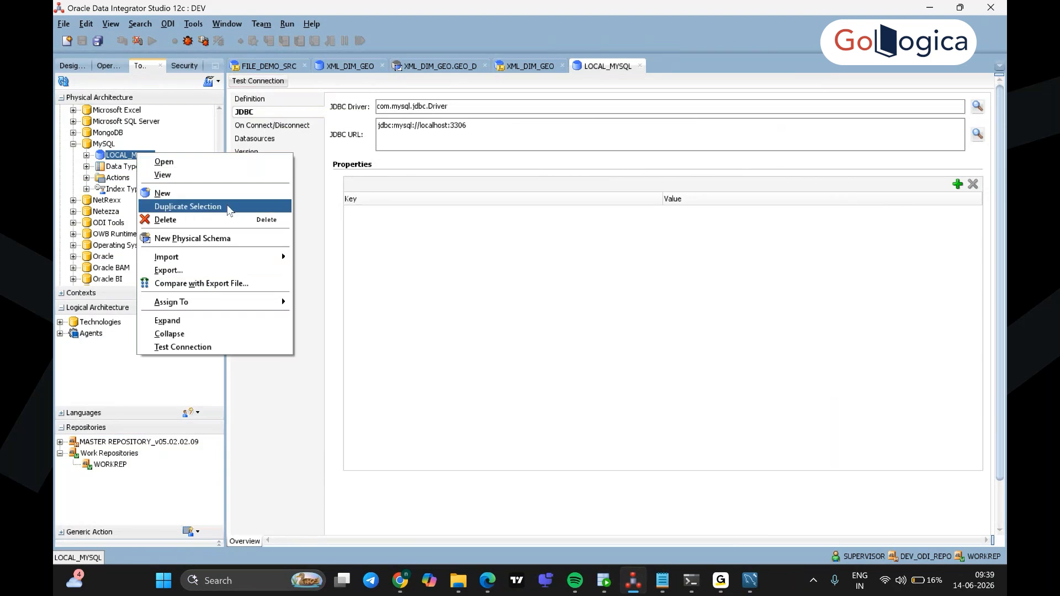
pyautogui.click(234, 239)
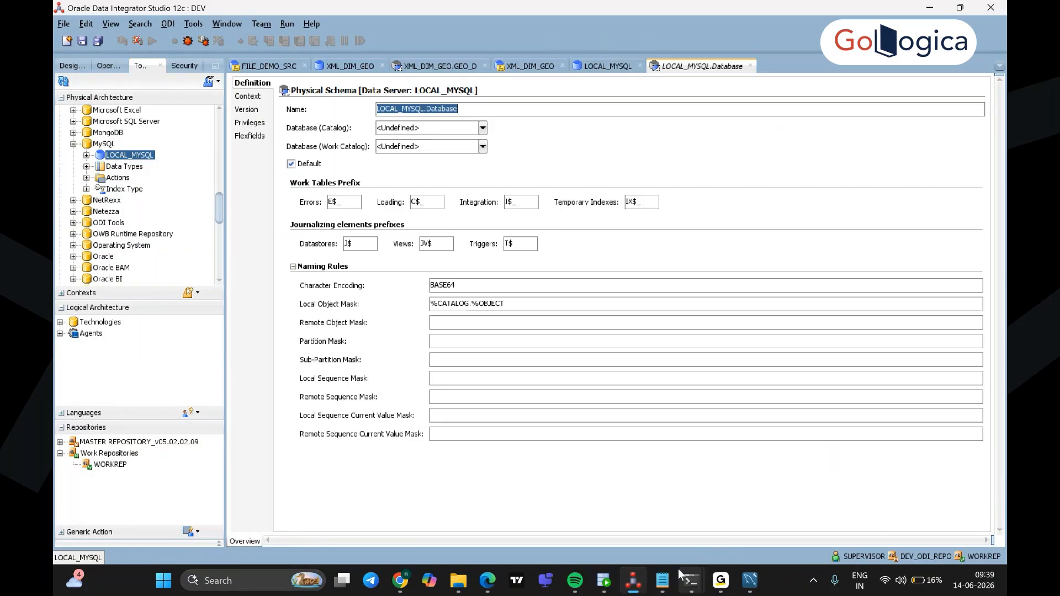
pyautogui.moveTo(499, 590)
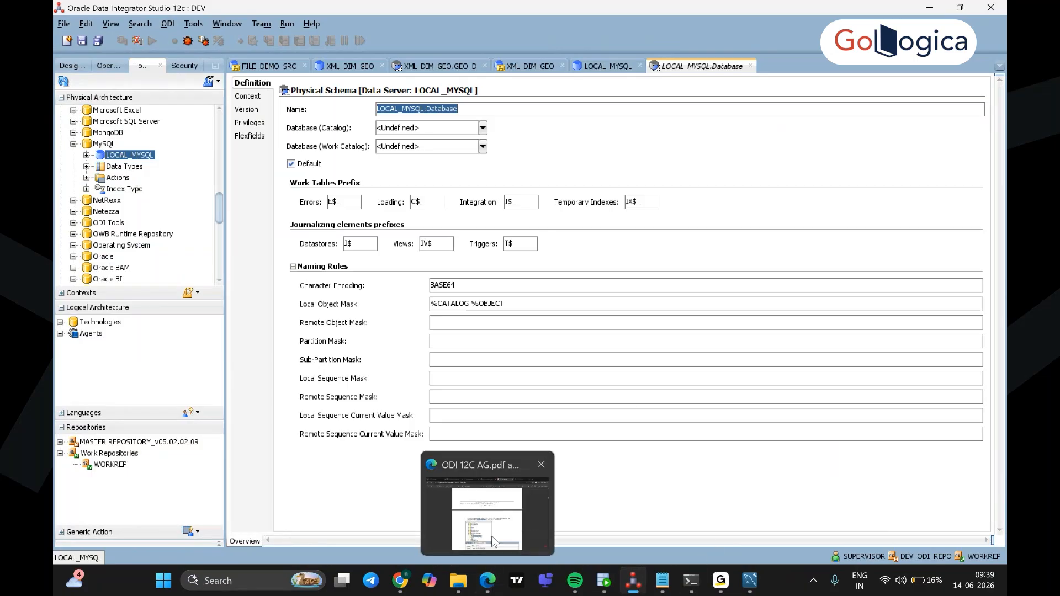
pyautogui.click(487, 497)
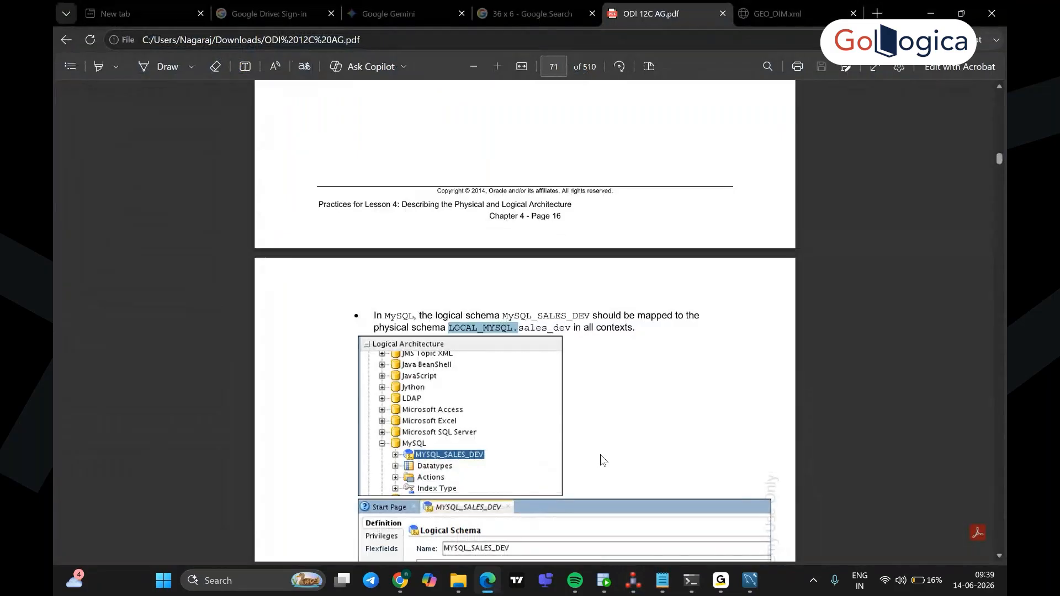
pyautogui.click(933, 13)
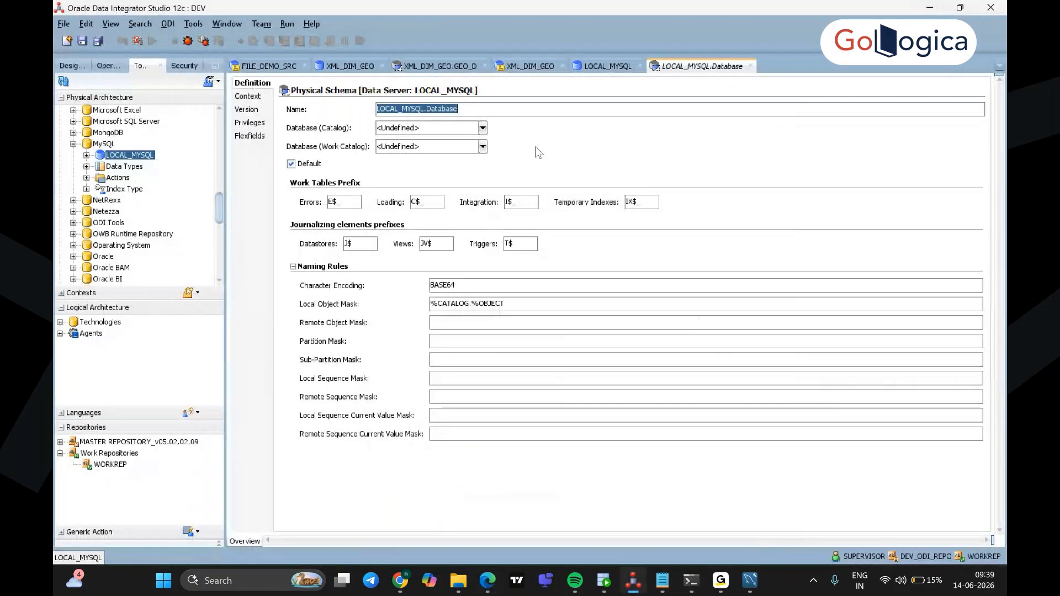
# Step: Set catalog sales_dev and work catalog mysql, save the physical schema, and collapse MySQL
pyautogui.click(482, 132)
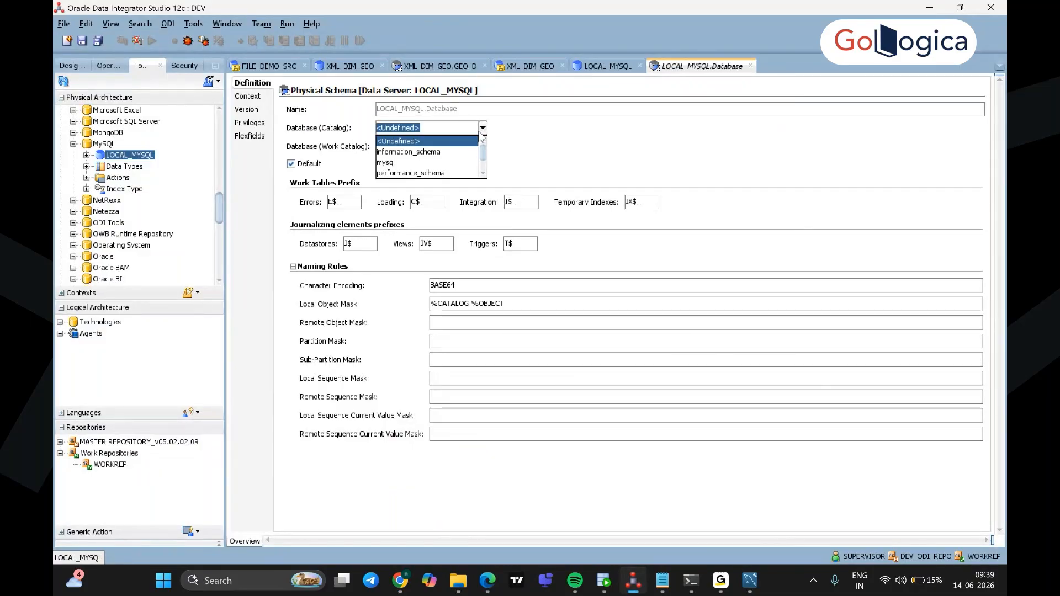
pyautogui.click(484, 174)
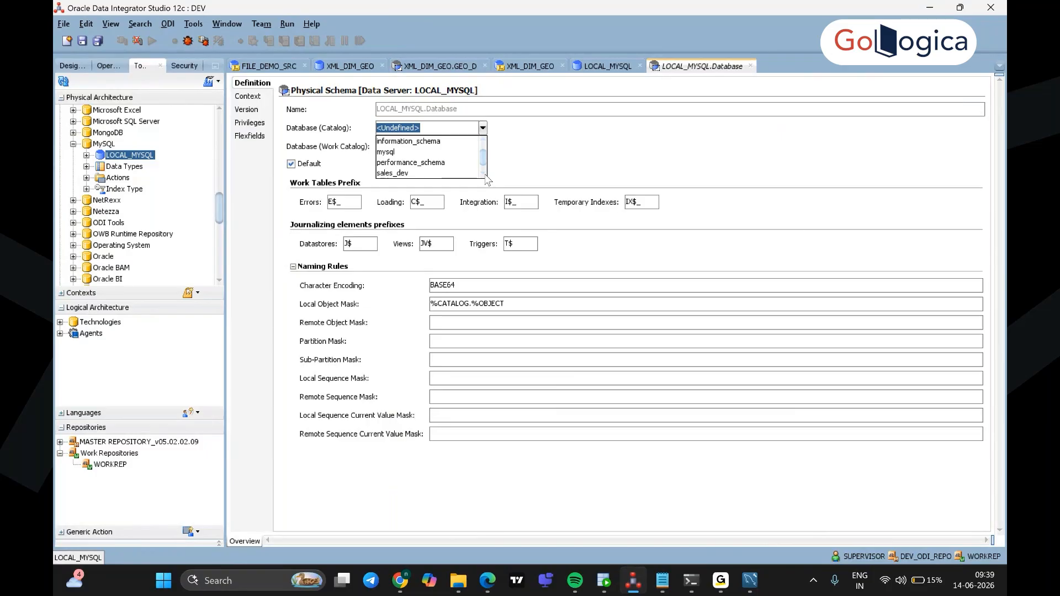
pyautogui.click(410, 173)
pyautogui.click(483, 147)
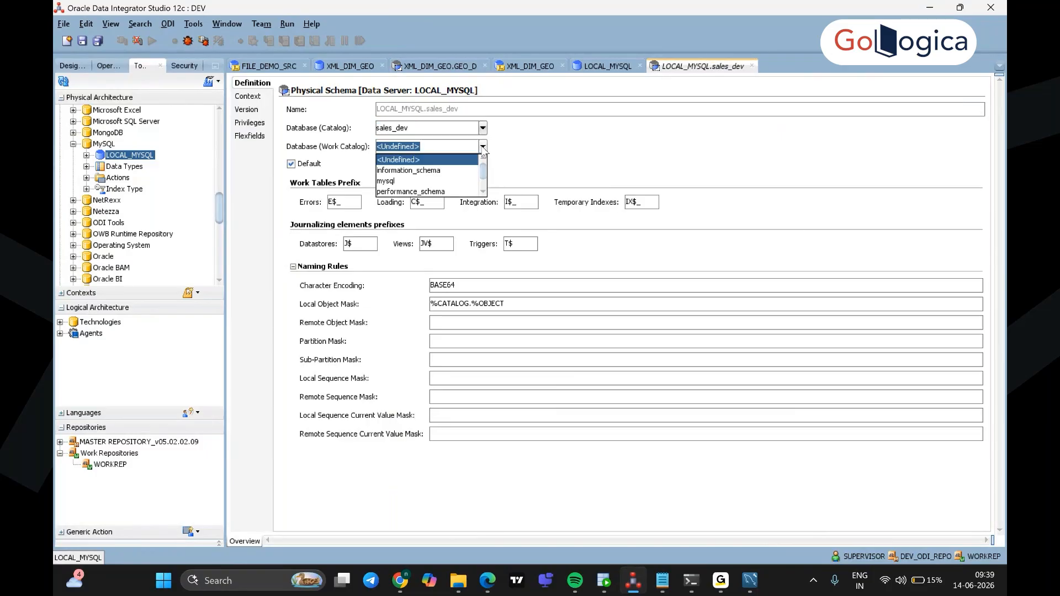
pyautogui.click(484, 192)
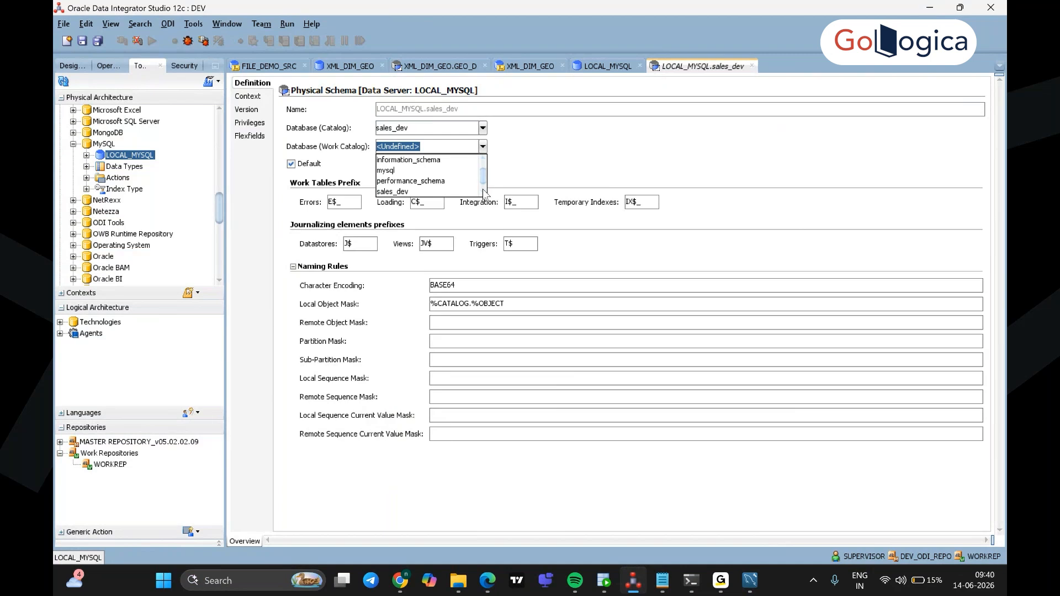
pyautogui.click(458, 171)
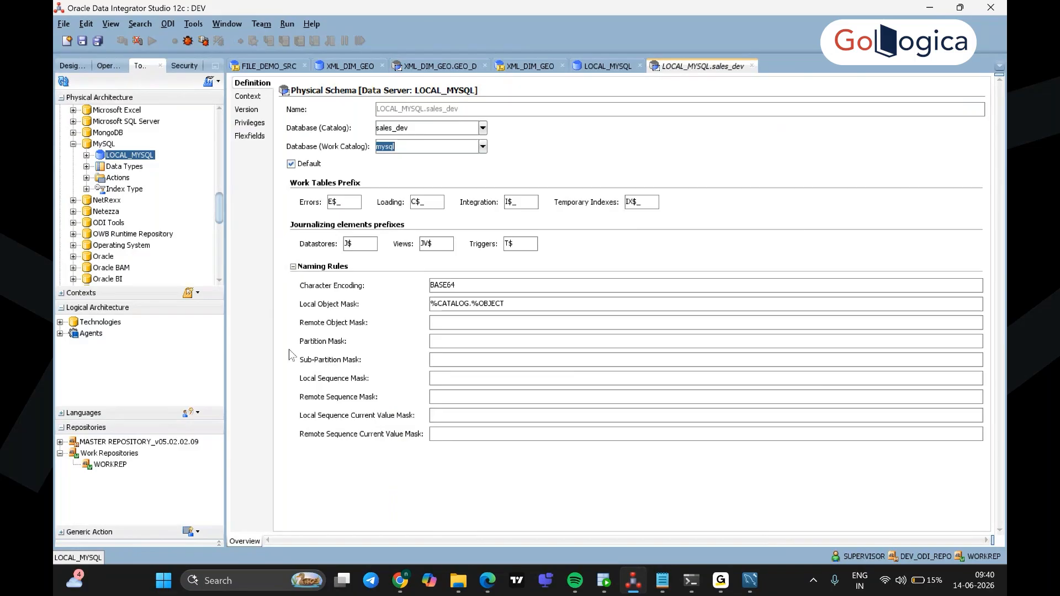
pyautogui.click(82, 44)
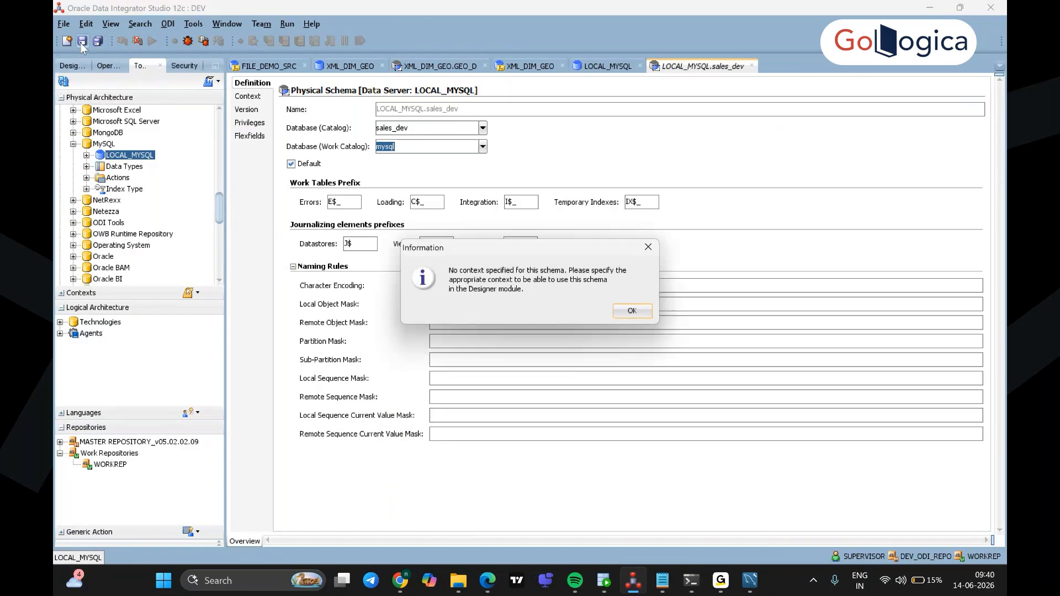
pyautogui.click(630, 312)
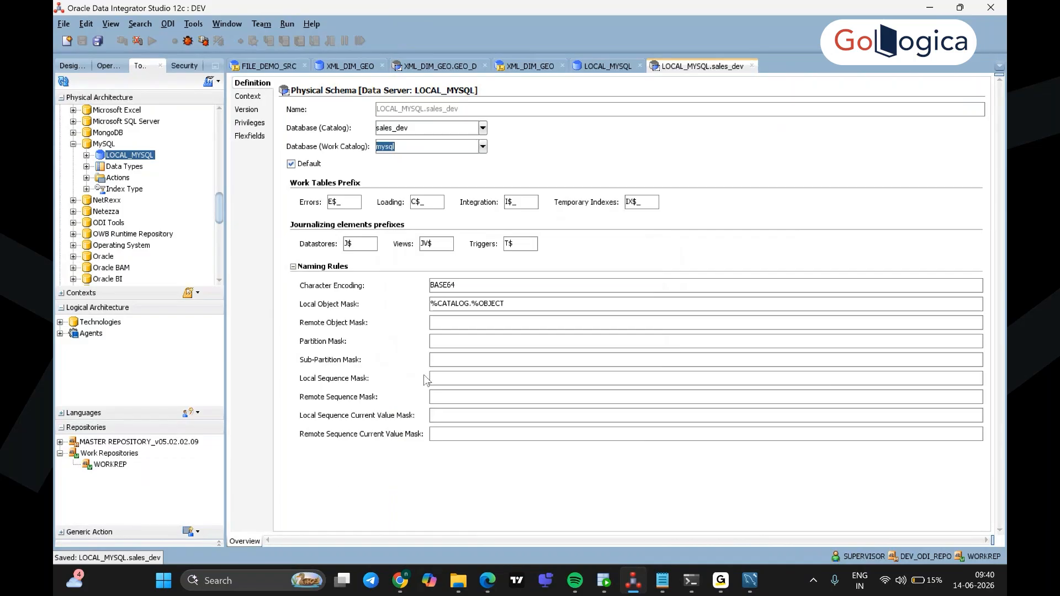
pyautogui.click(73, 144)
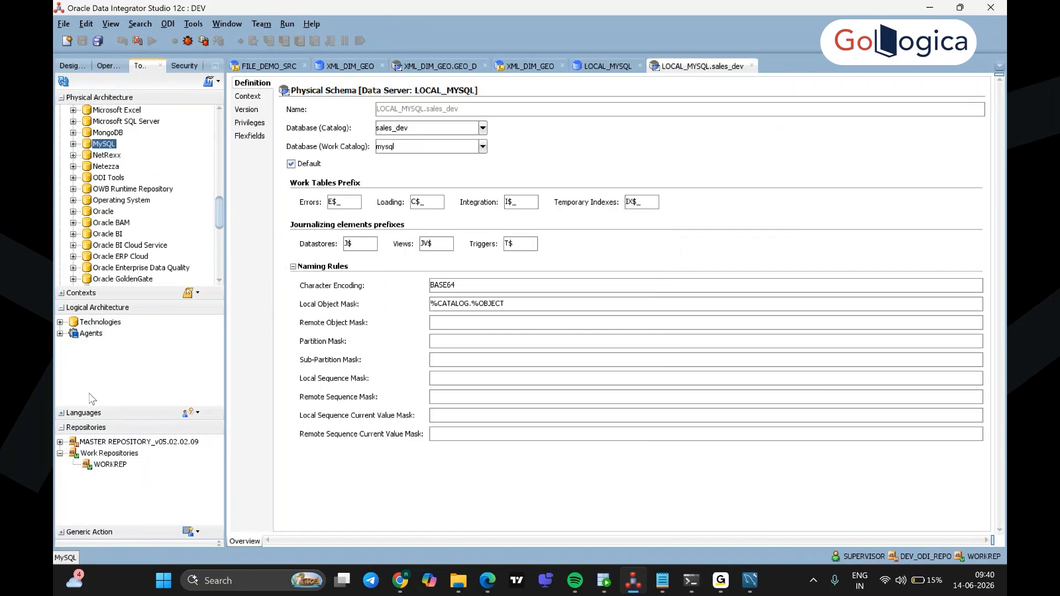
# Step: Expand MySQL under Logical Architecture technologies and create a new logical schema for it
pyautogui.click(60, 322)
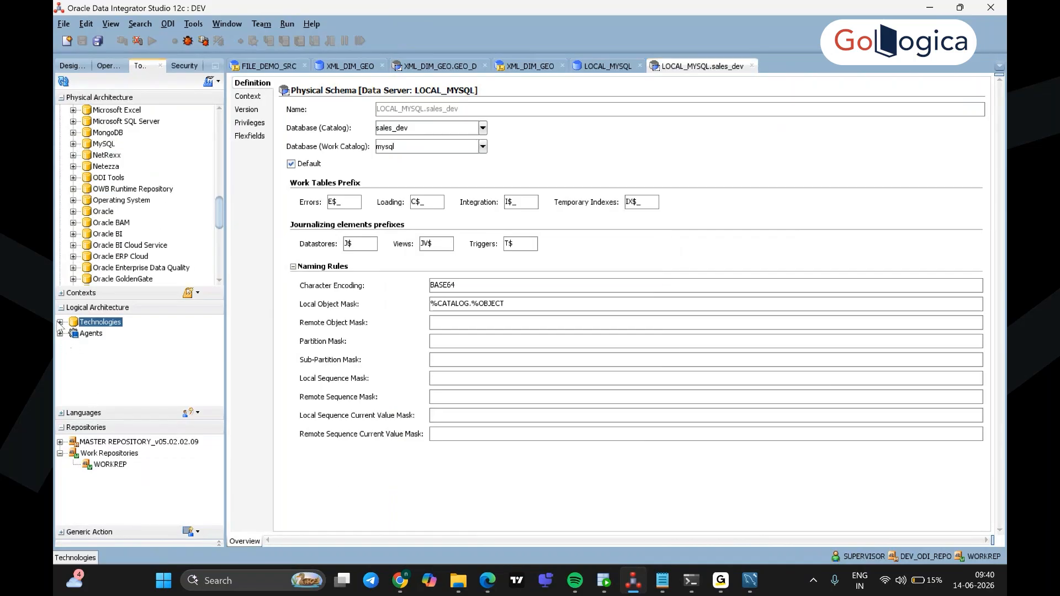
pyautogui.scroll(-8, 136, 362)
pyautogui.scroll(4, 137, 363)
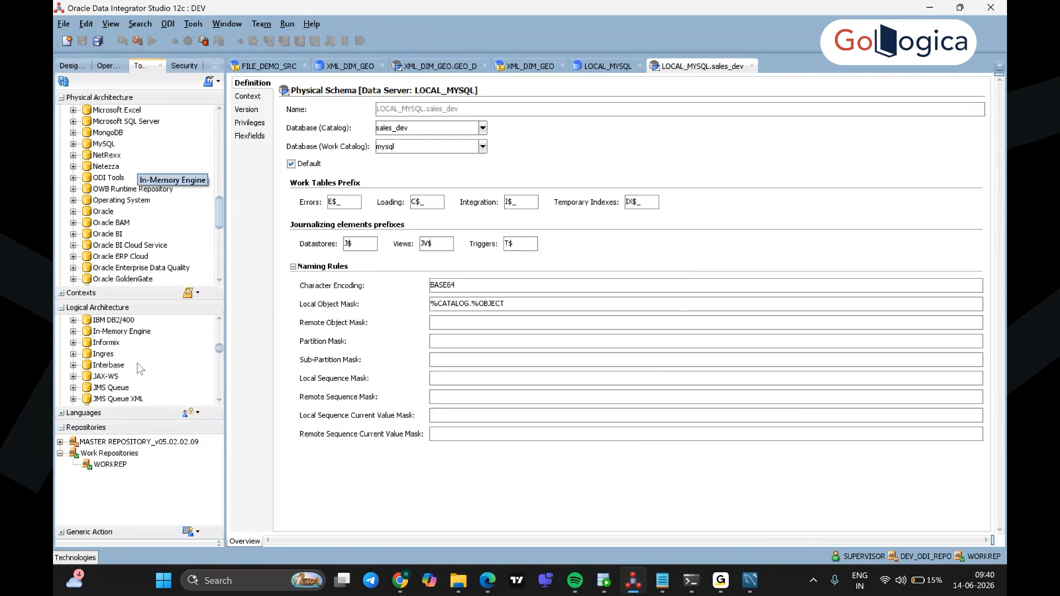
pyautogui.scroll(-2, 137, 363)
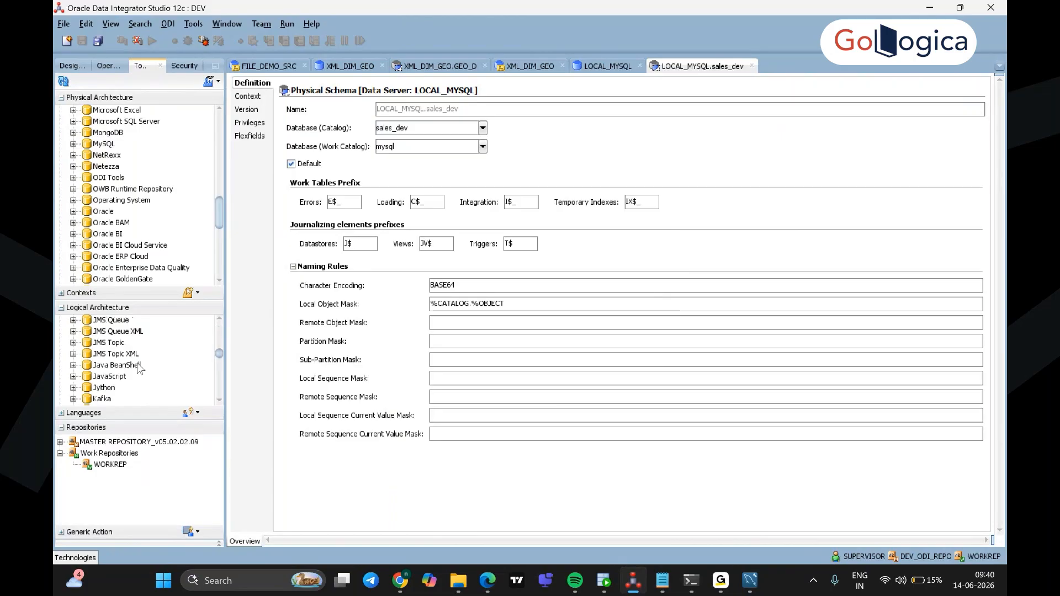
pyautogui.scroll(-3, 138, 369)
pyautogui.click(105, 366)
pyautogui.click(73, 364)
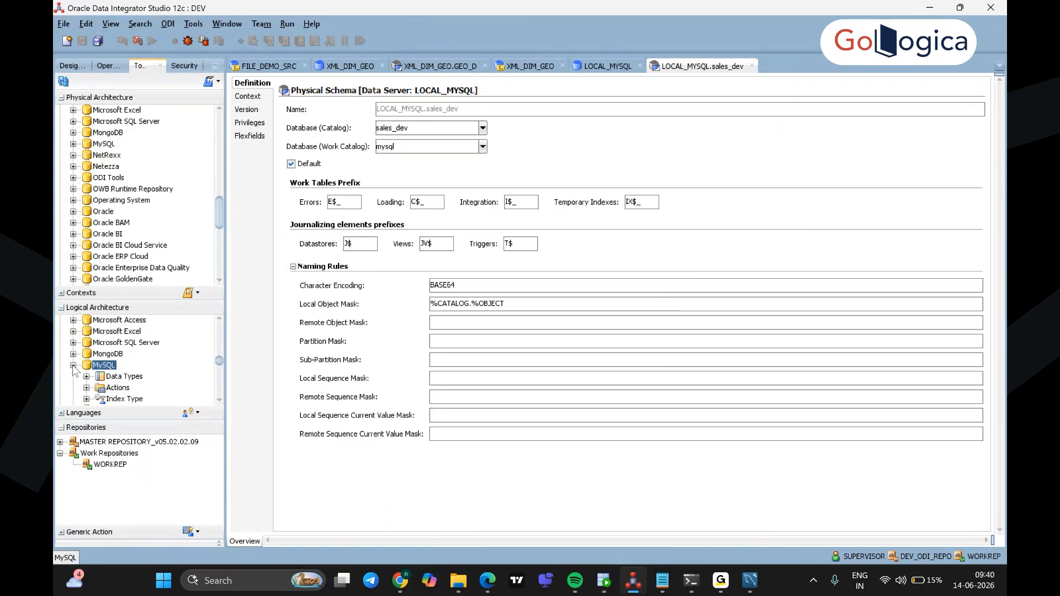
pyautogui.rightClick(109, 367)
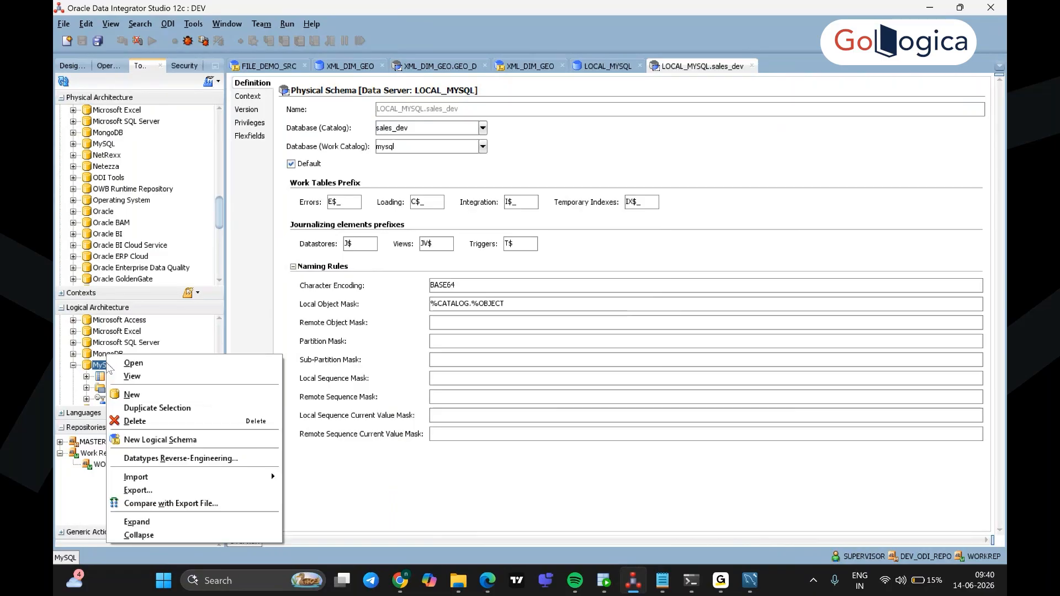
pyautogui.click(194, 440)
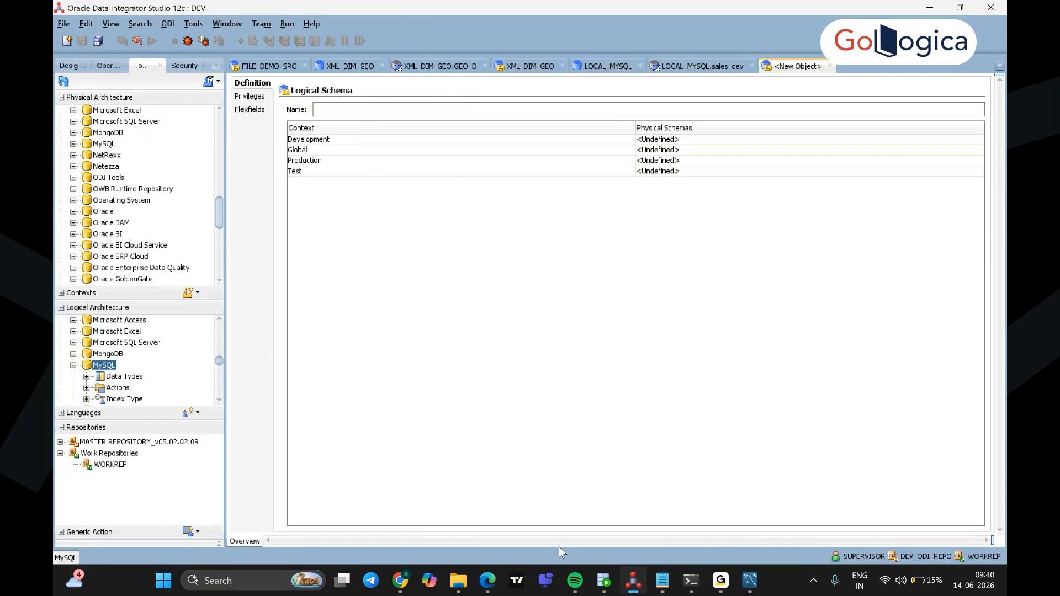
# Step: Select the name MySQL_SALES_DEV in the lab guide's logical schema mapping step
pyautogui.click(488, 581)
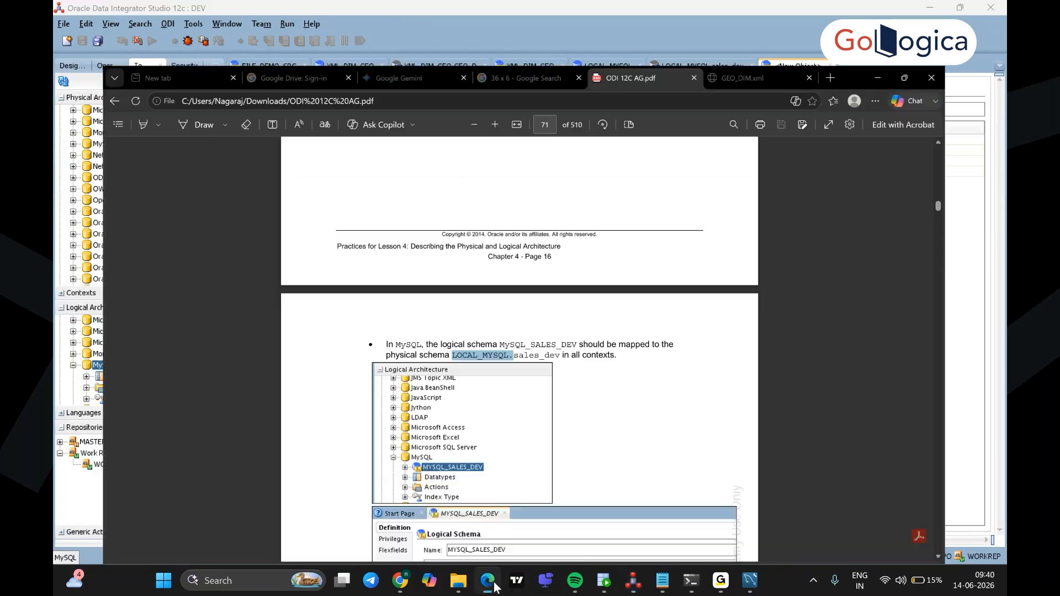
pyautogui.scroll(-2, 620, 444)
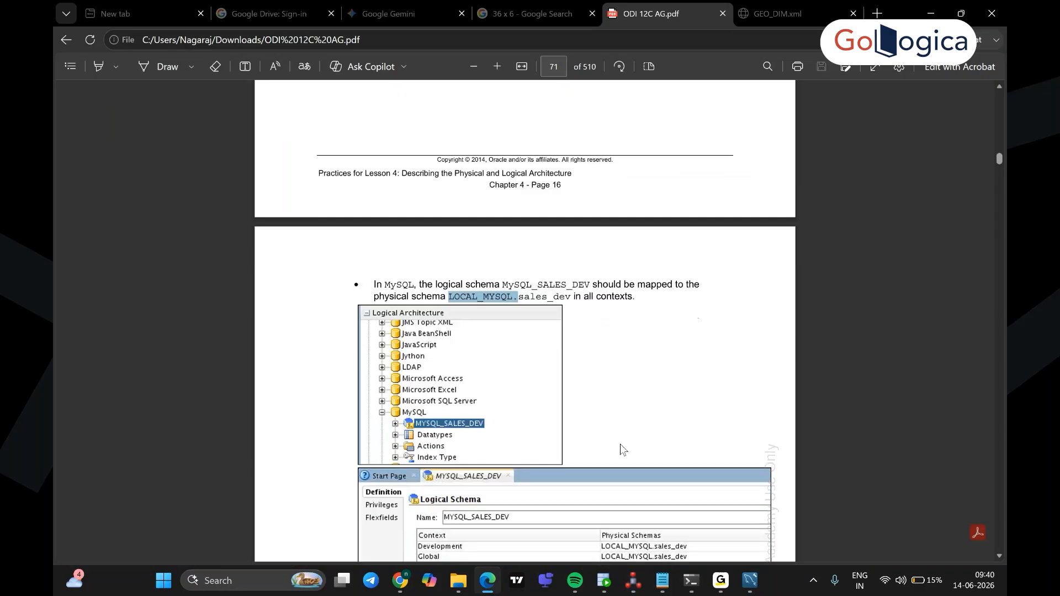
pyautogui.click(634, 272)
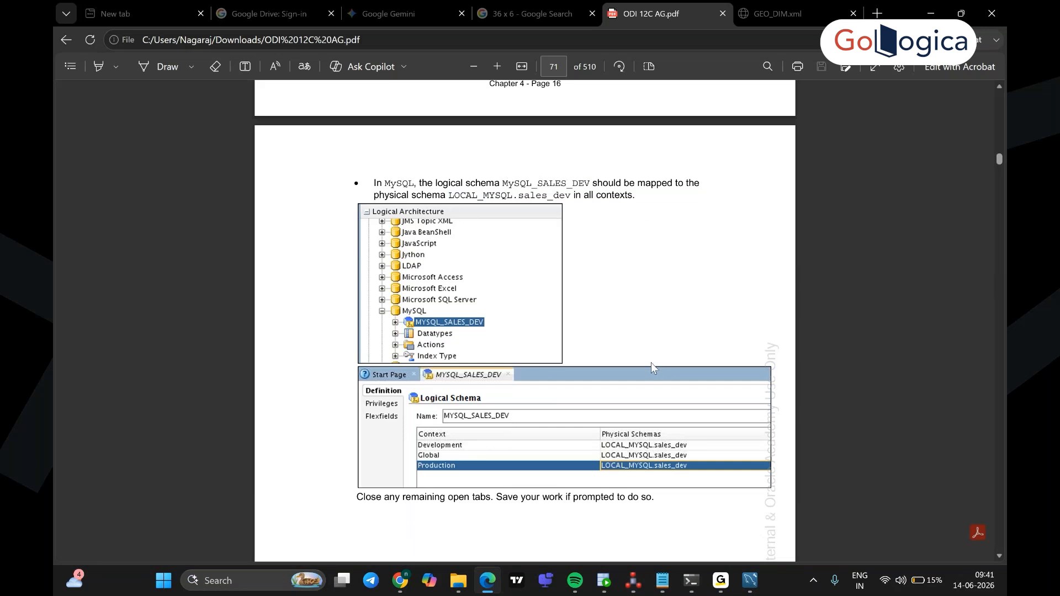
pyautogui.scroll(3, 652, 364)
pyautogui.scroll(2, 654, 367)
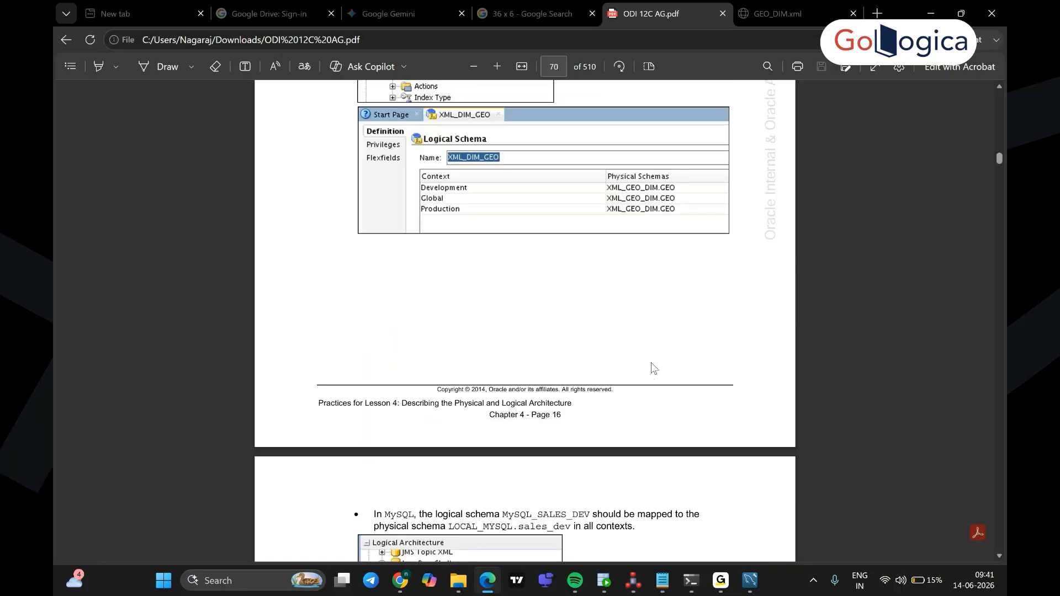
pyautogui.scroll(-4, 654, 368)
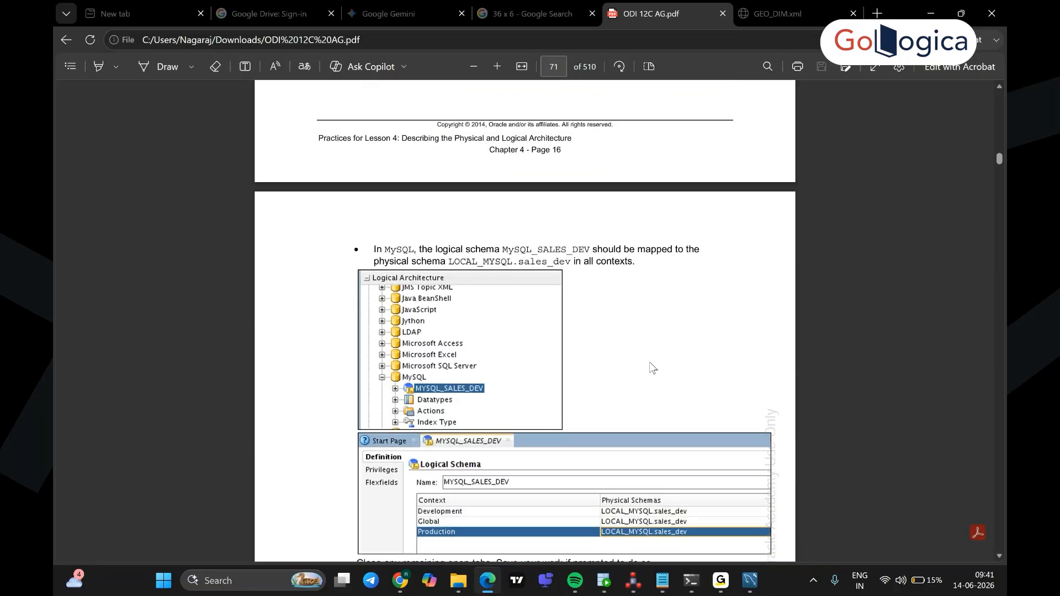
pyautogui.moveTo(593, 253); pyautogui.dragTo(503, 255)
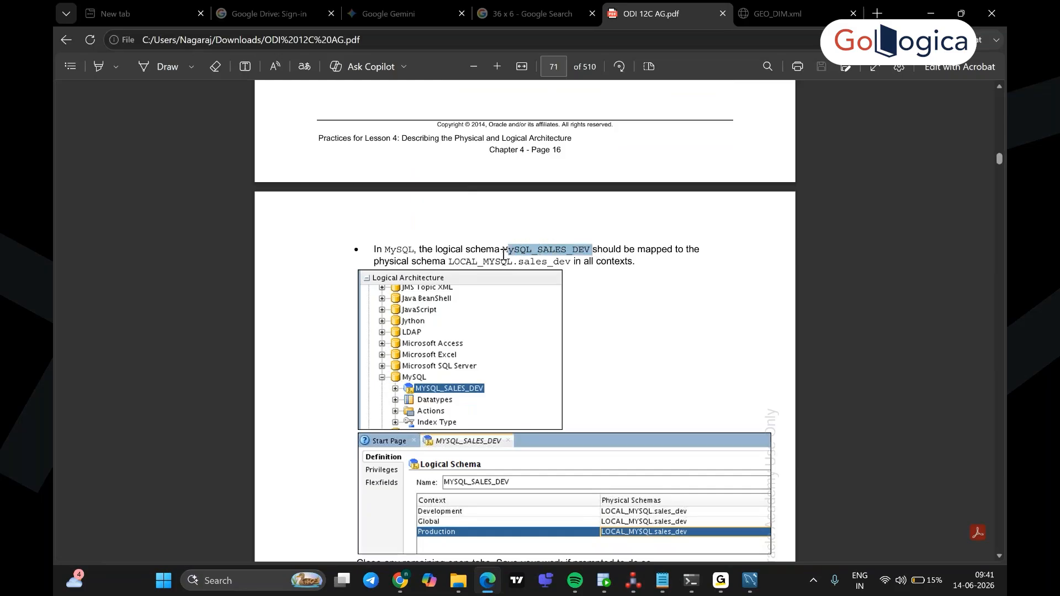
pyautogui.moveTo(503, 253); pyautogui.dragTo(500, 254)
pyautogui.hotkey('ctrl', 'c')
# Step: Paste MySQL_SALES_DEV into the new logical schema's Name field
pyautogui.click(638, 585)
pyautogui.click(365, 110)
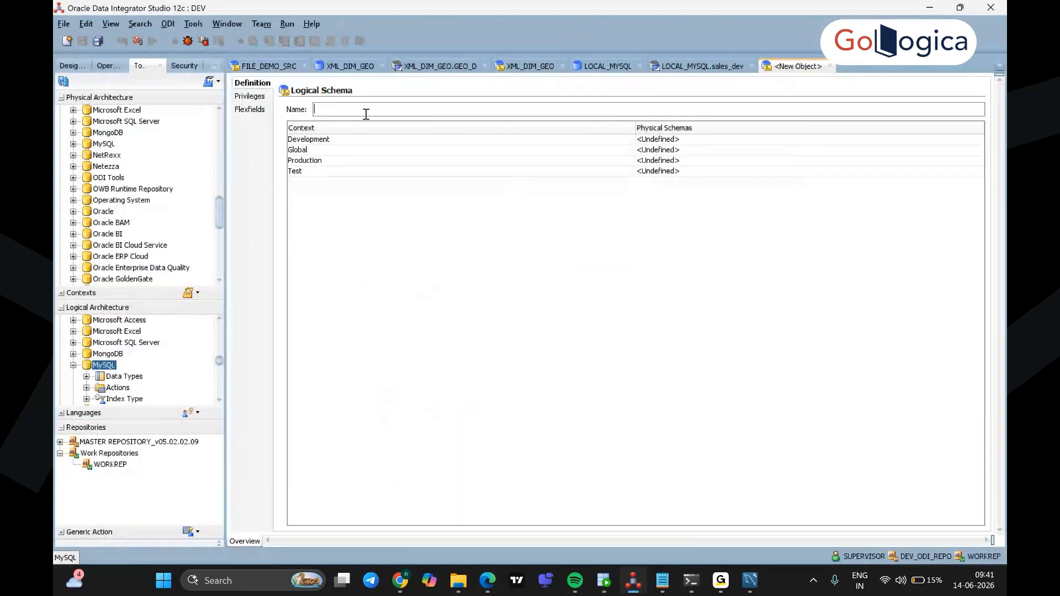
pyautogui.hotkey('ctrl', 'v')
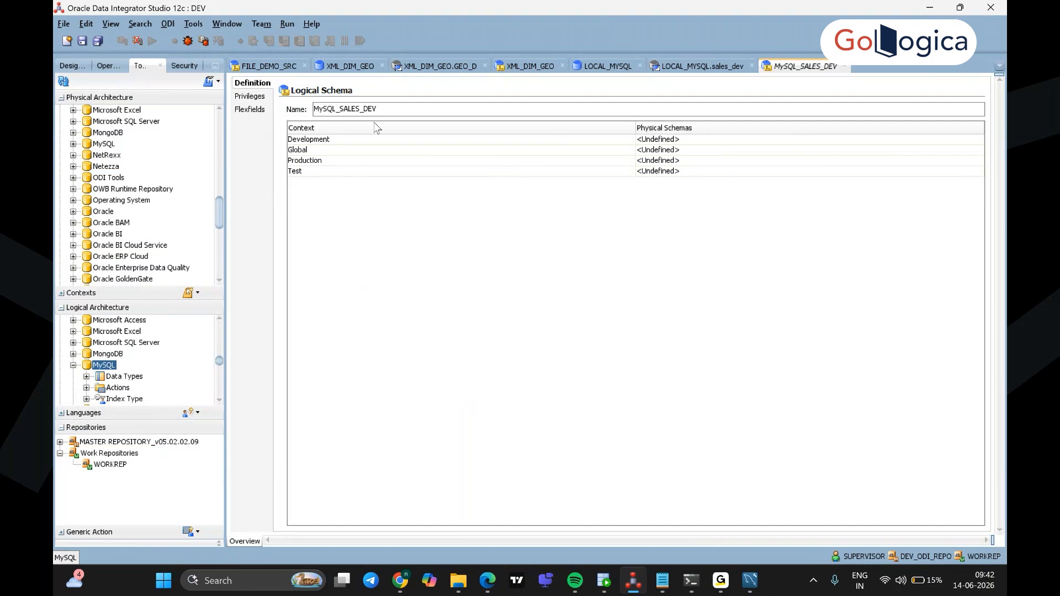
pyautogui.click(689, 141)
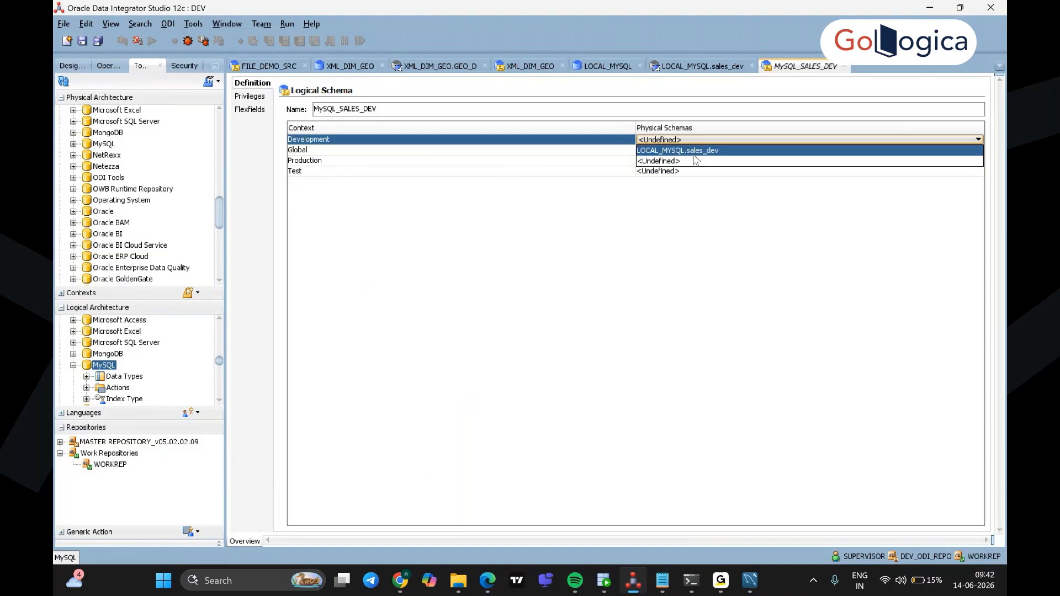
# Step: Choose LOCAL_MYSQL.sales_dev for Development, Global, Production and Test, then save MySQL_SALES_DEV
pyautogui.click(712, 151)
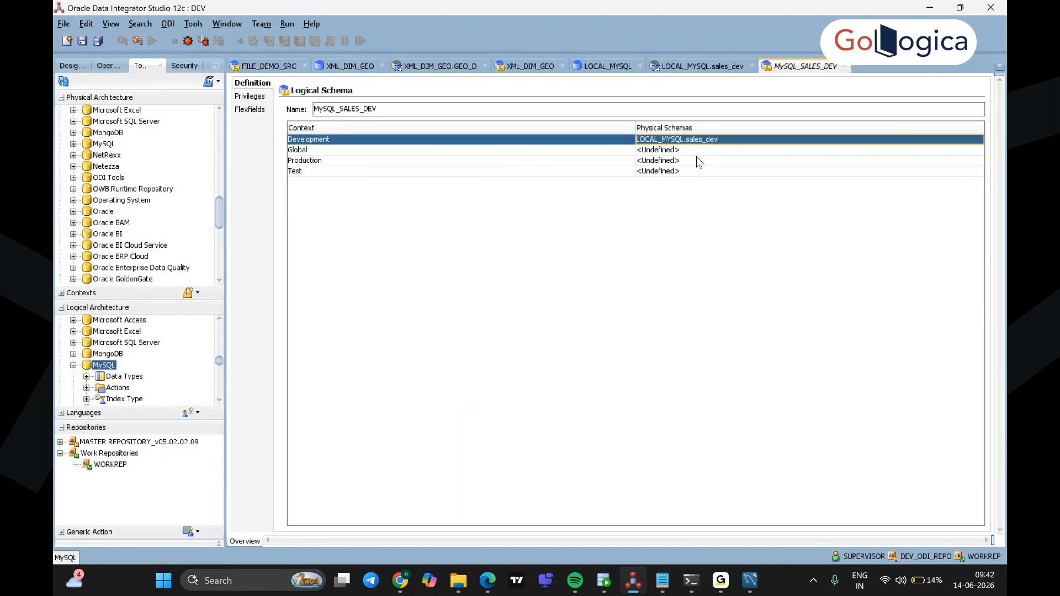
pyautogui.click(687, 150)
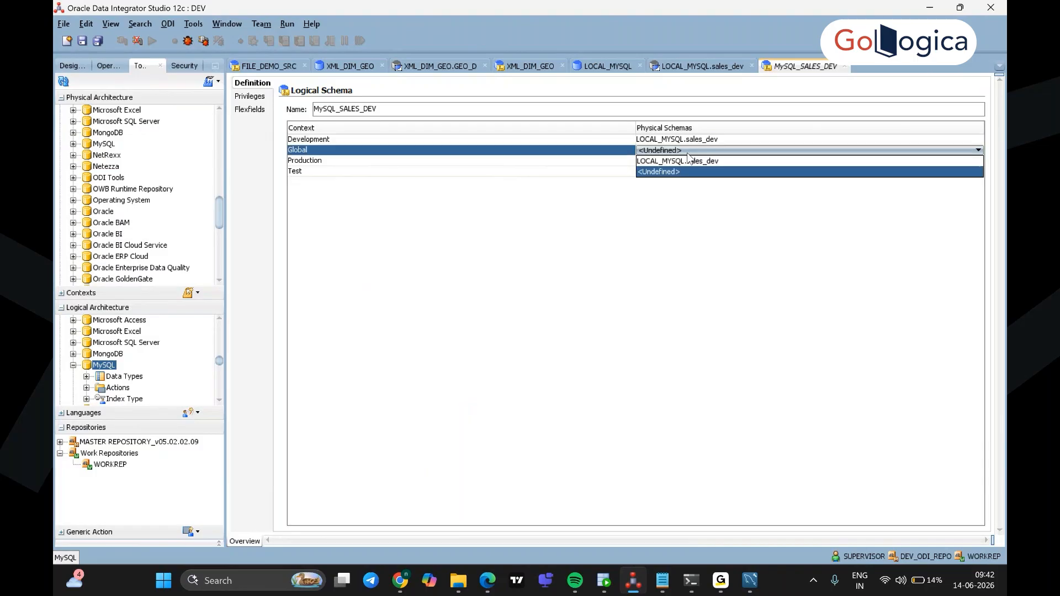
pyautogui.click(688, 161)
pyautogui.click(690, 161)
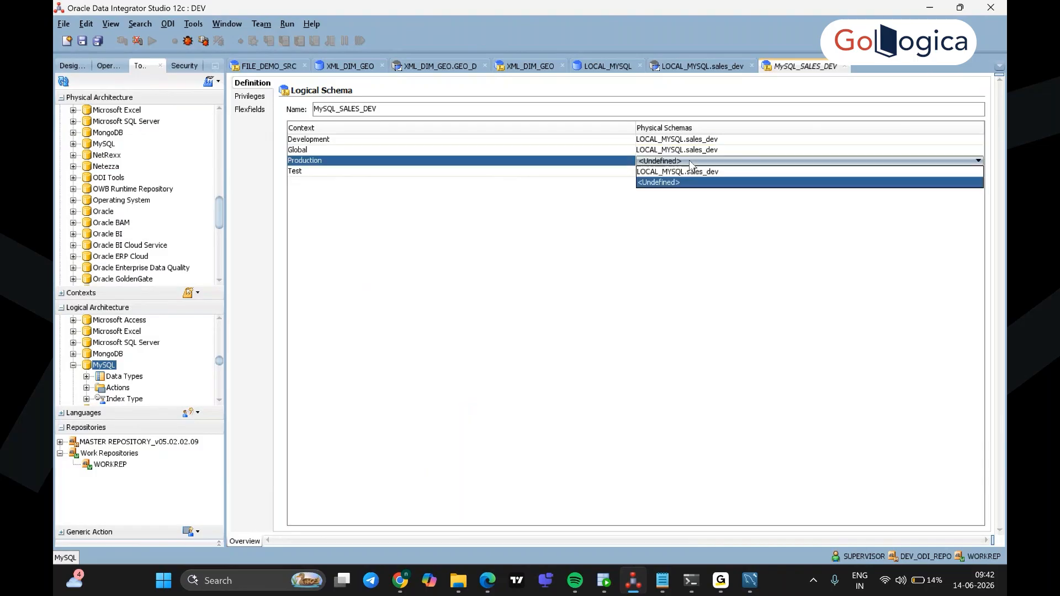
pyautogui.click(694, 171)
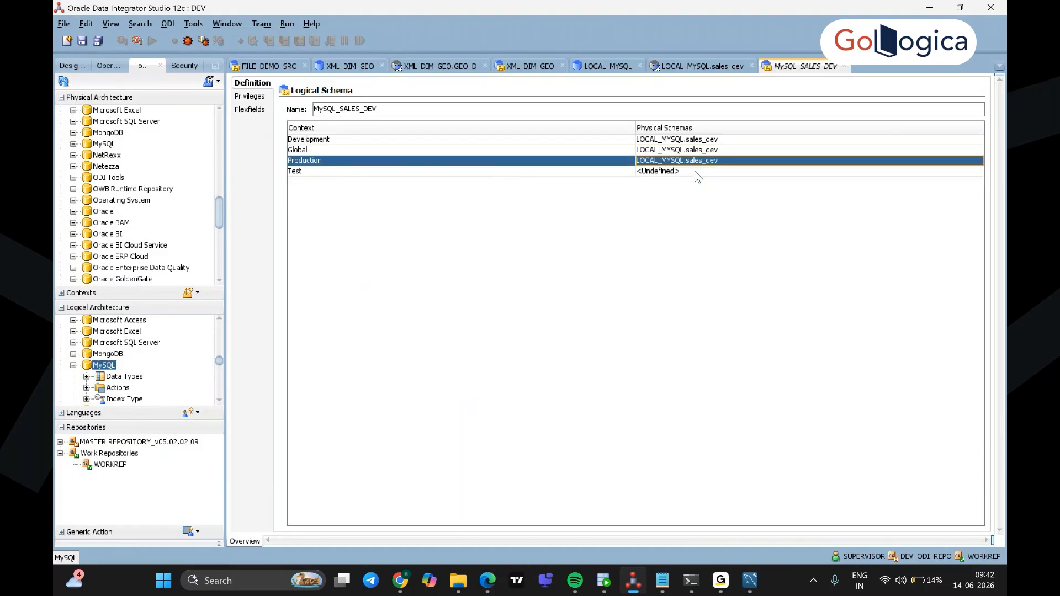
pyautogui.click(692, 171)
pyautogui.click(695, 182)
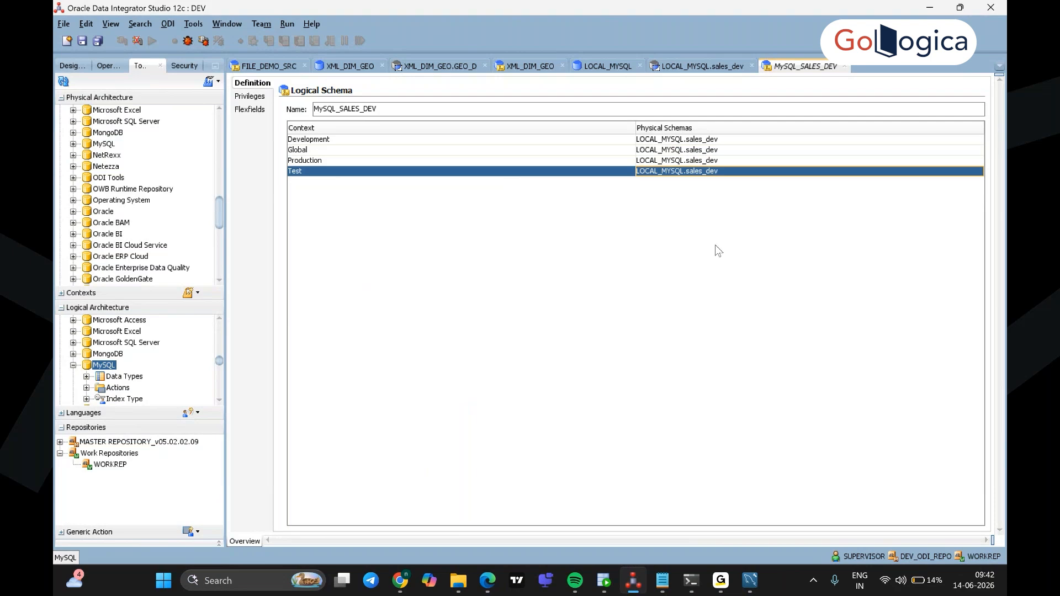
pyautogui.click(385, 109)
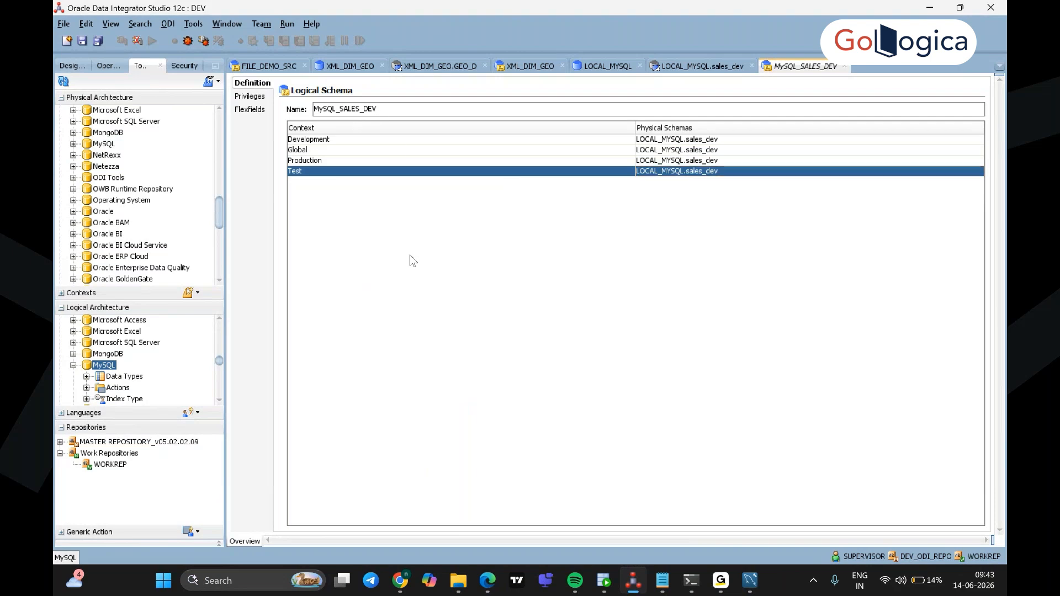
pyautogui.click(81, 40)
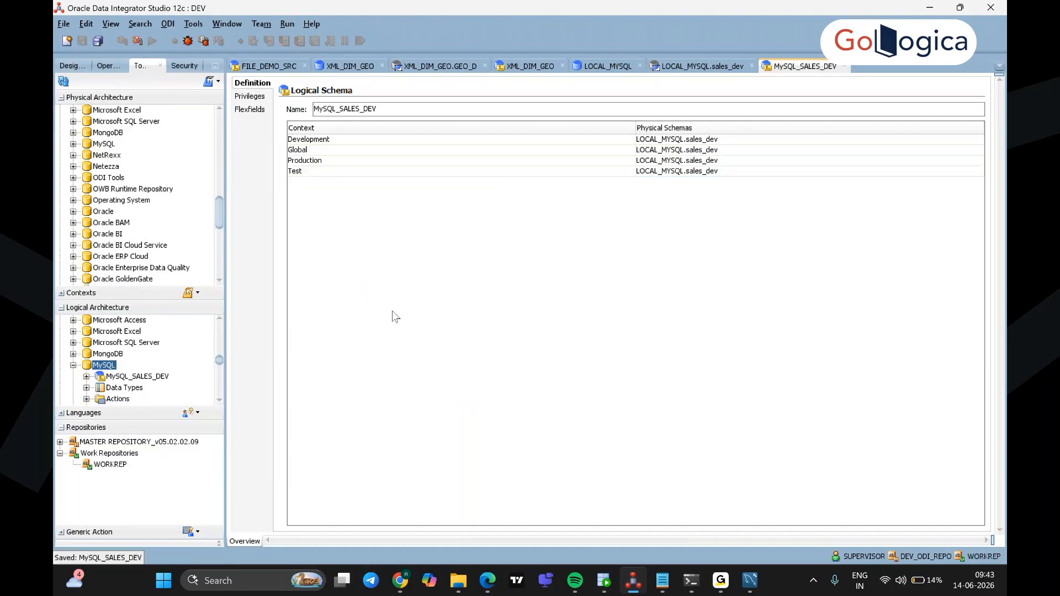